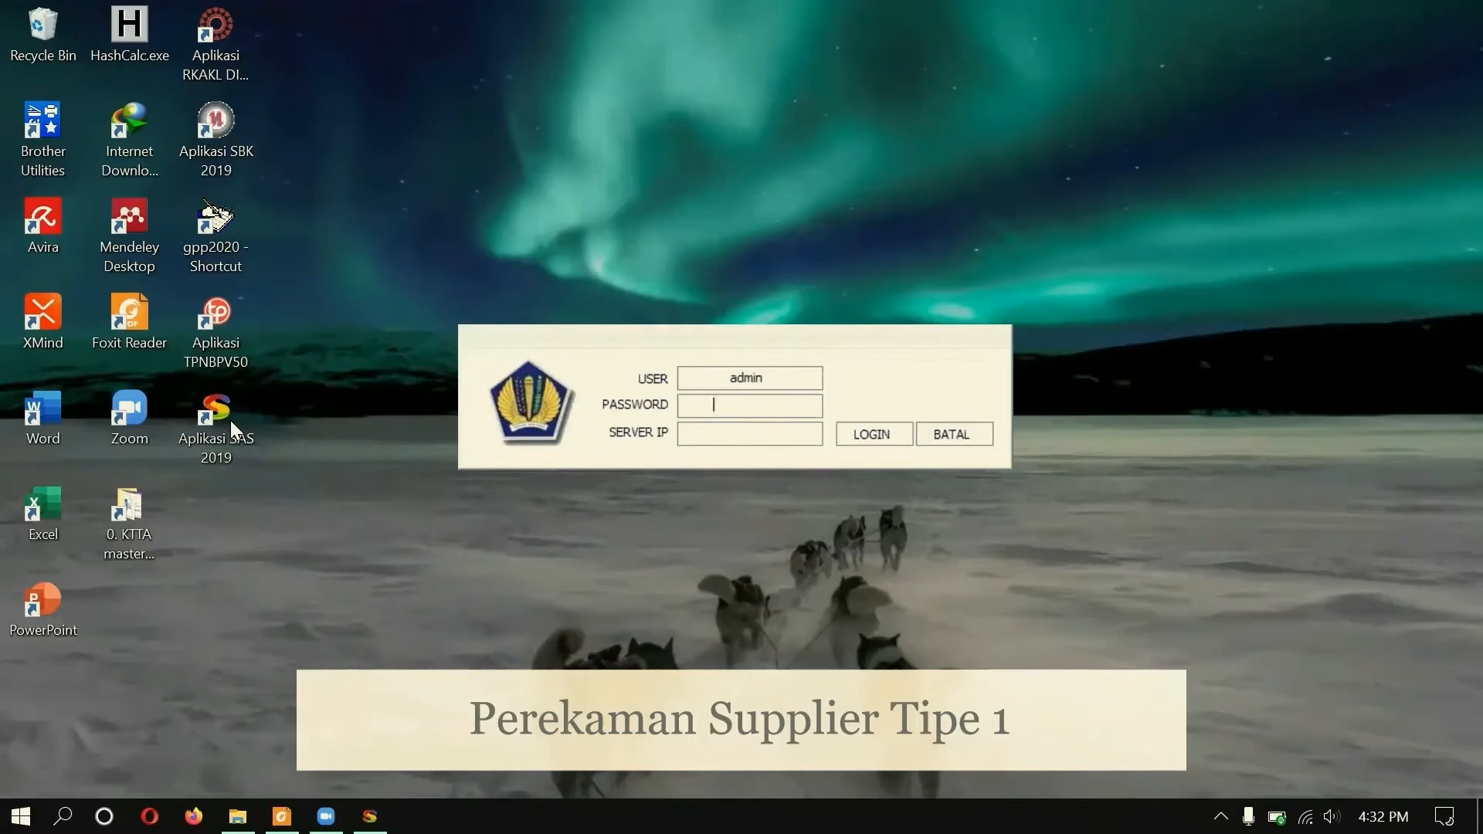
Step: Log in as administrator and open the Supplier reference records under Referensi I
click(872, 434)
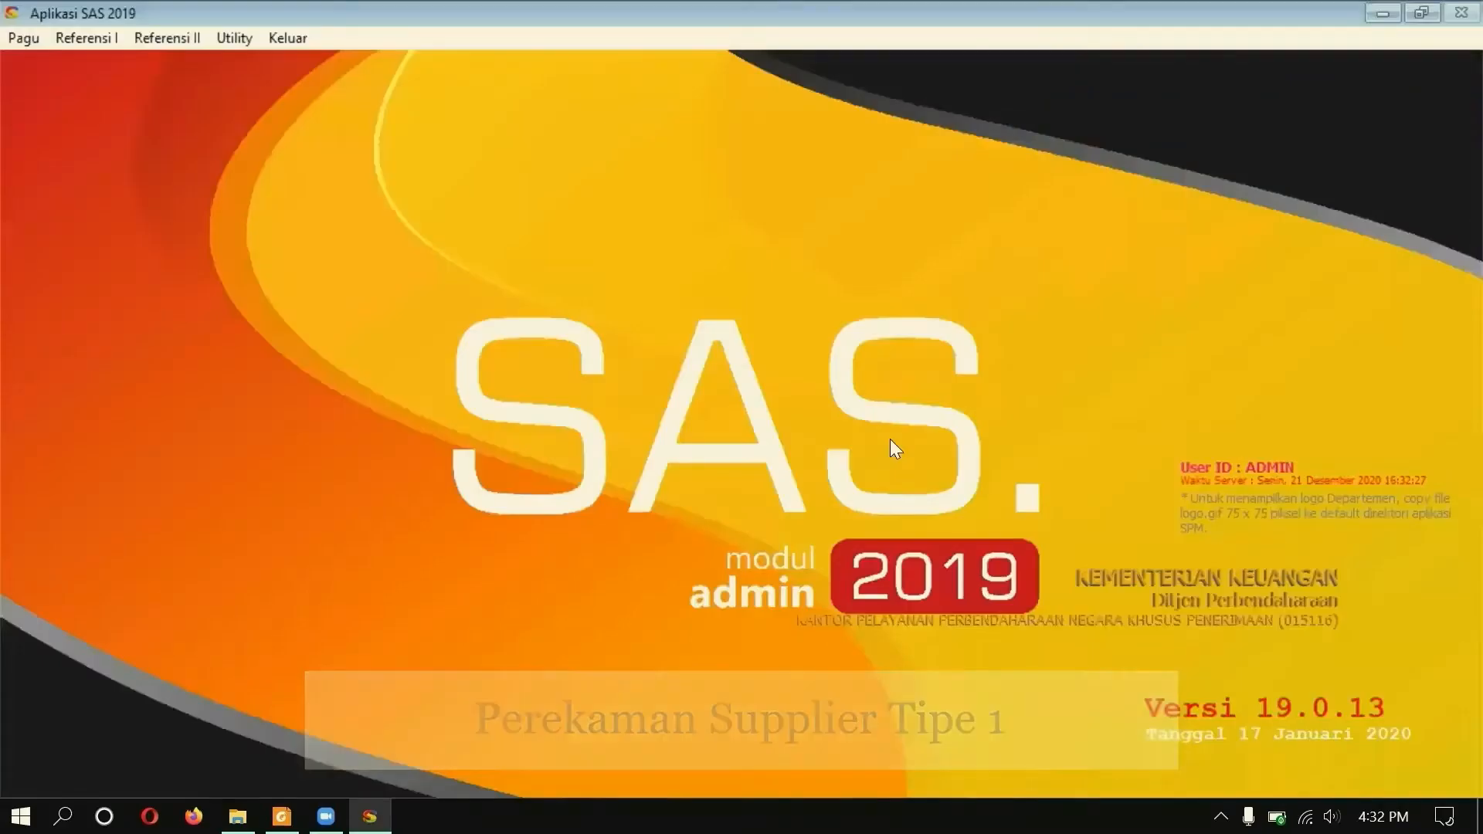
click(86, 38)
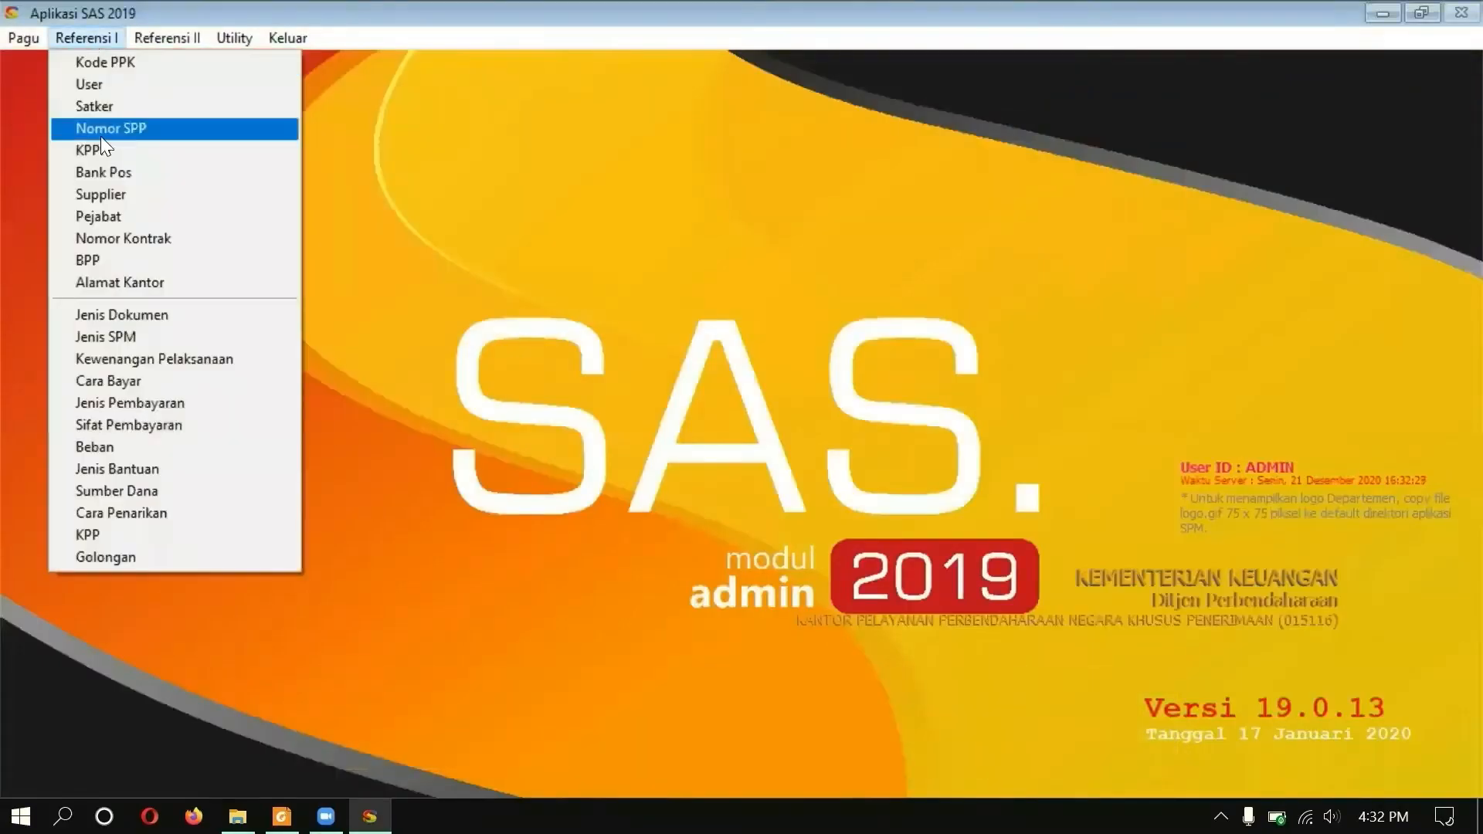
click(106, 193)
Step: Start a new supplier for satker 015116 with supplier type 01 Satker
click(455, 722)
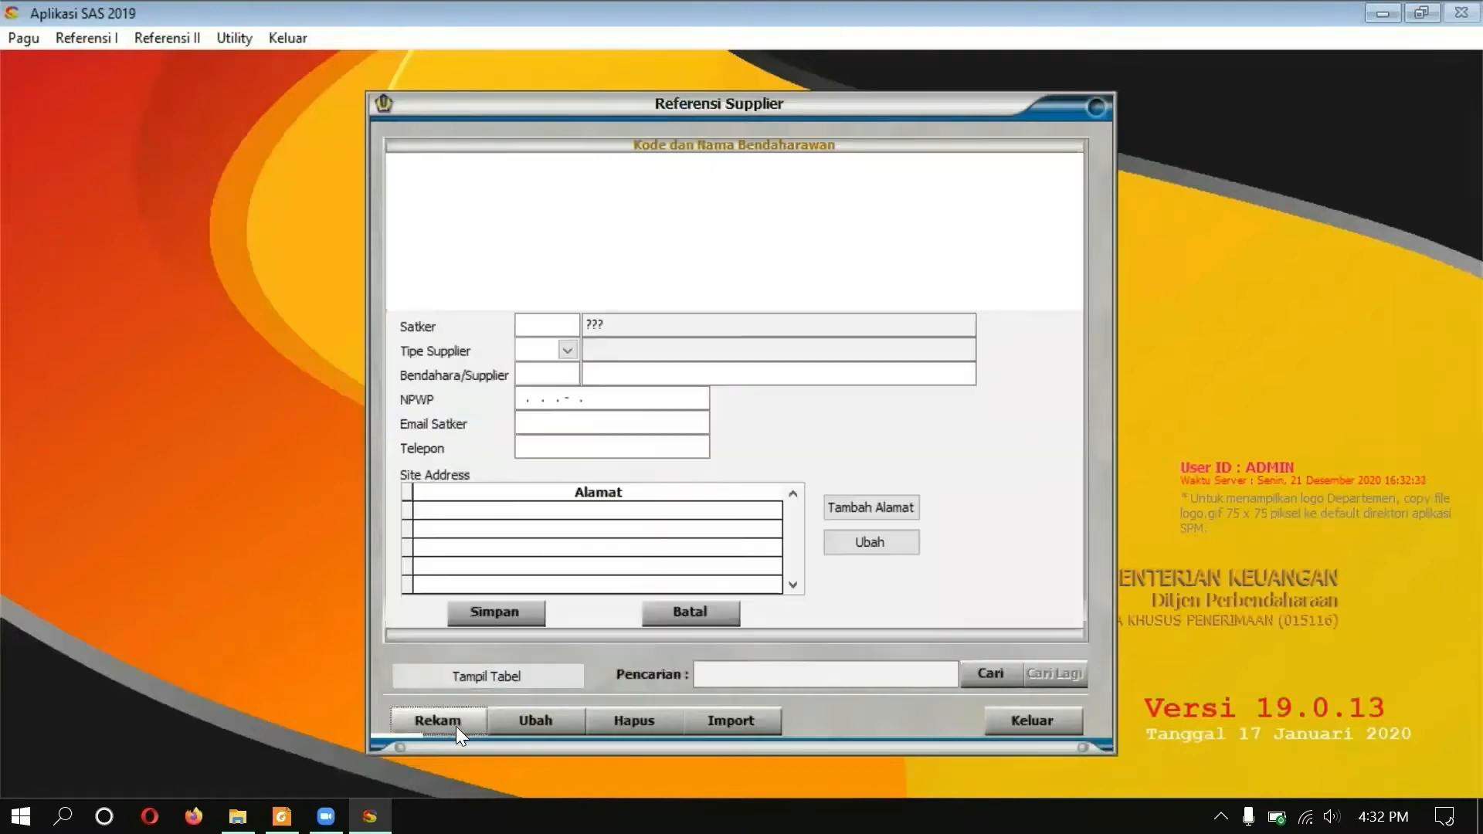
text(015116)
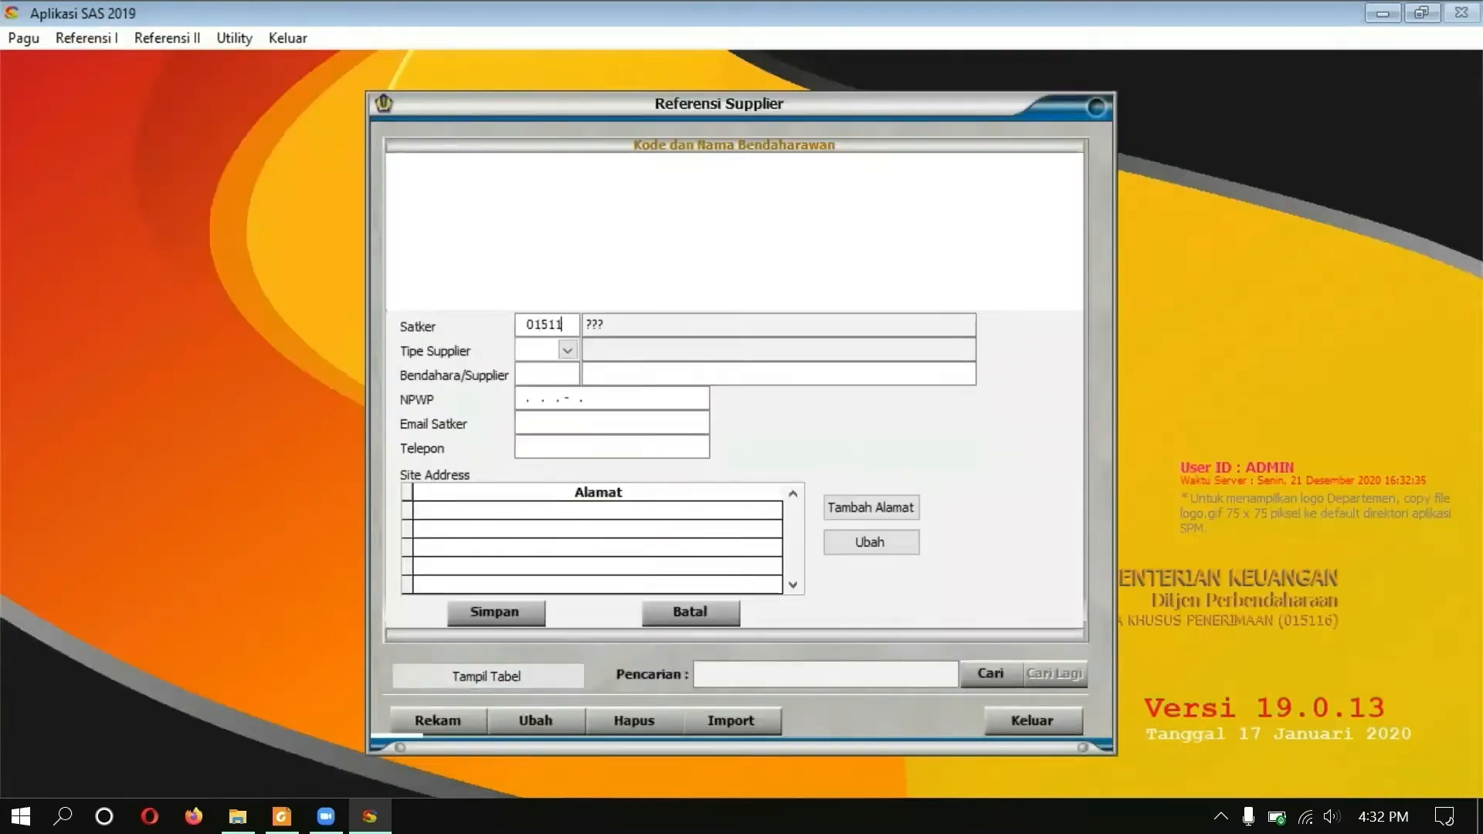
key(Return)
click(568, 350)
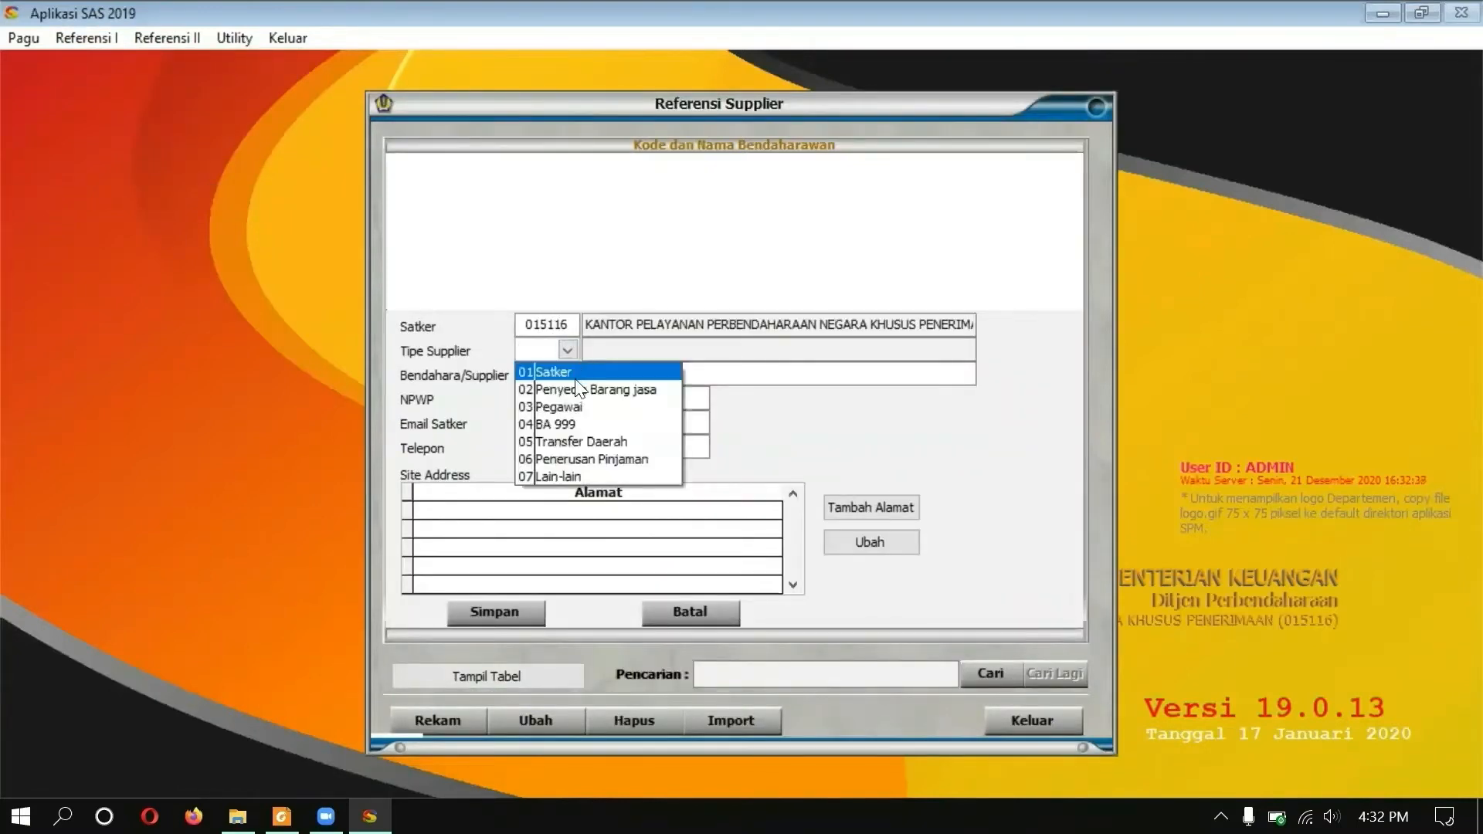
click(541, 371)
Step: Fill in the supplier's NPWP, e-mail and phone, and begin the Jl. Wahidin II address
click(520, 398)
text(12.345.678.9-102.345)
key(Tab)
text(kppn)
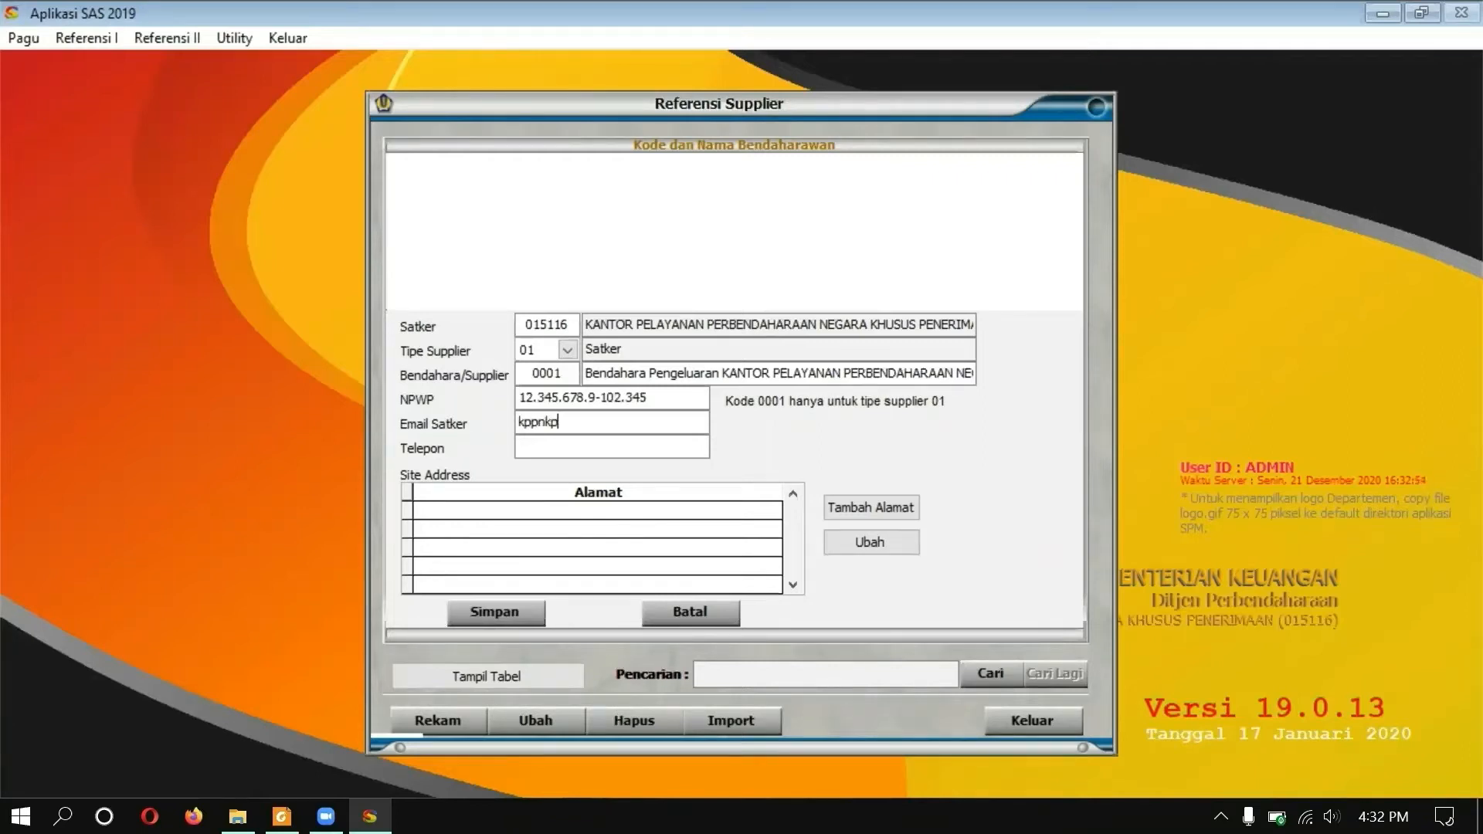
key(Tab)
text(02)
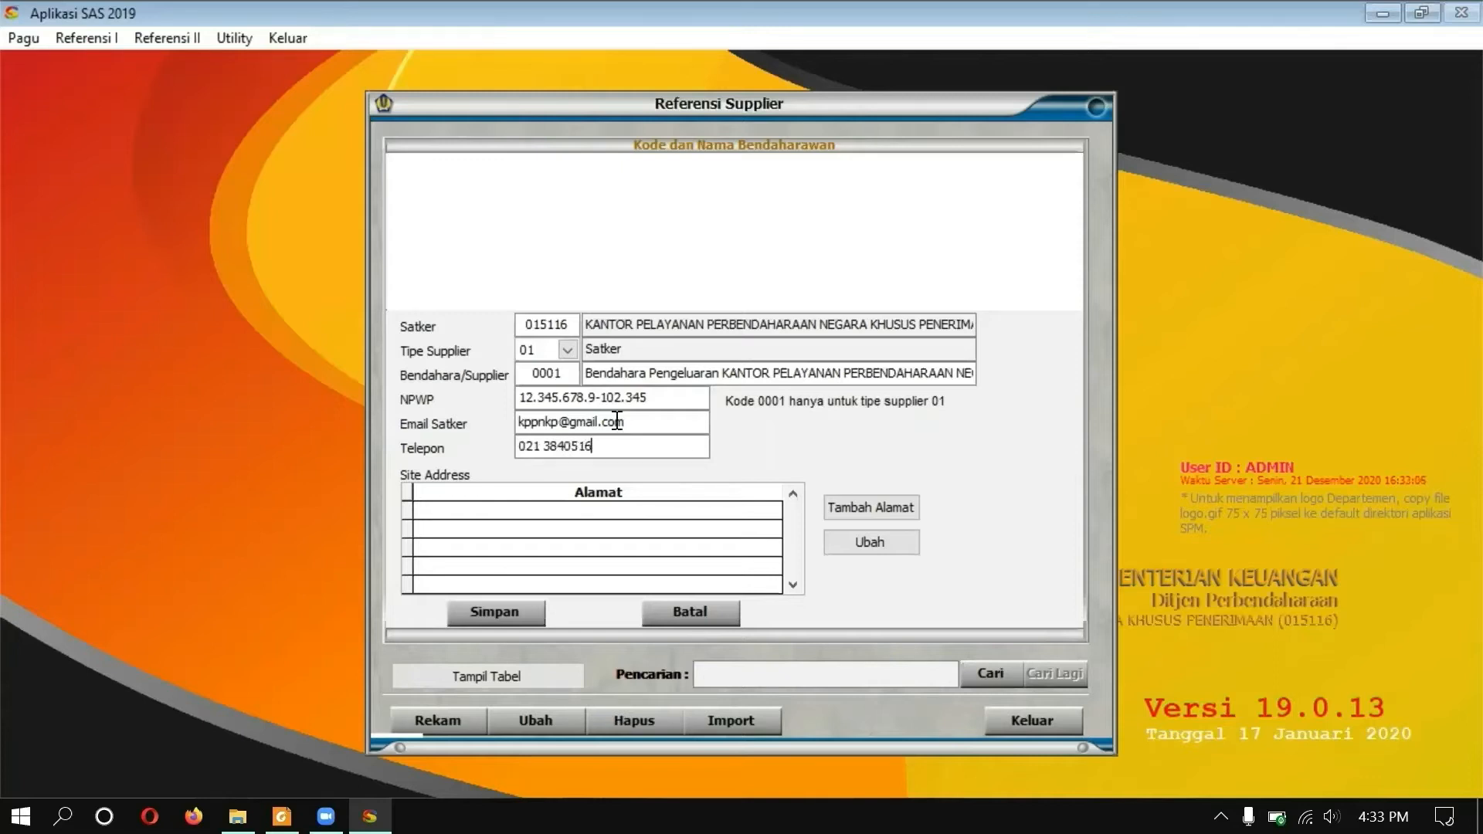
click(874, 507)
text(Jl. Wahidin II No. 3)
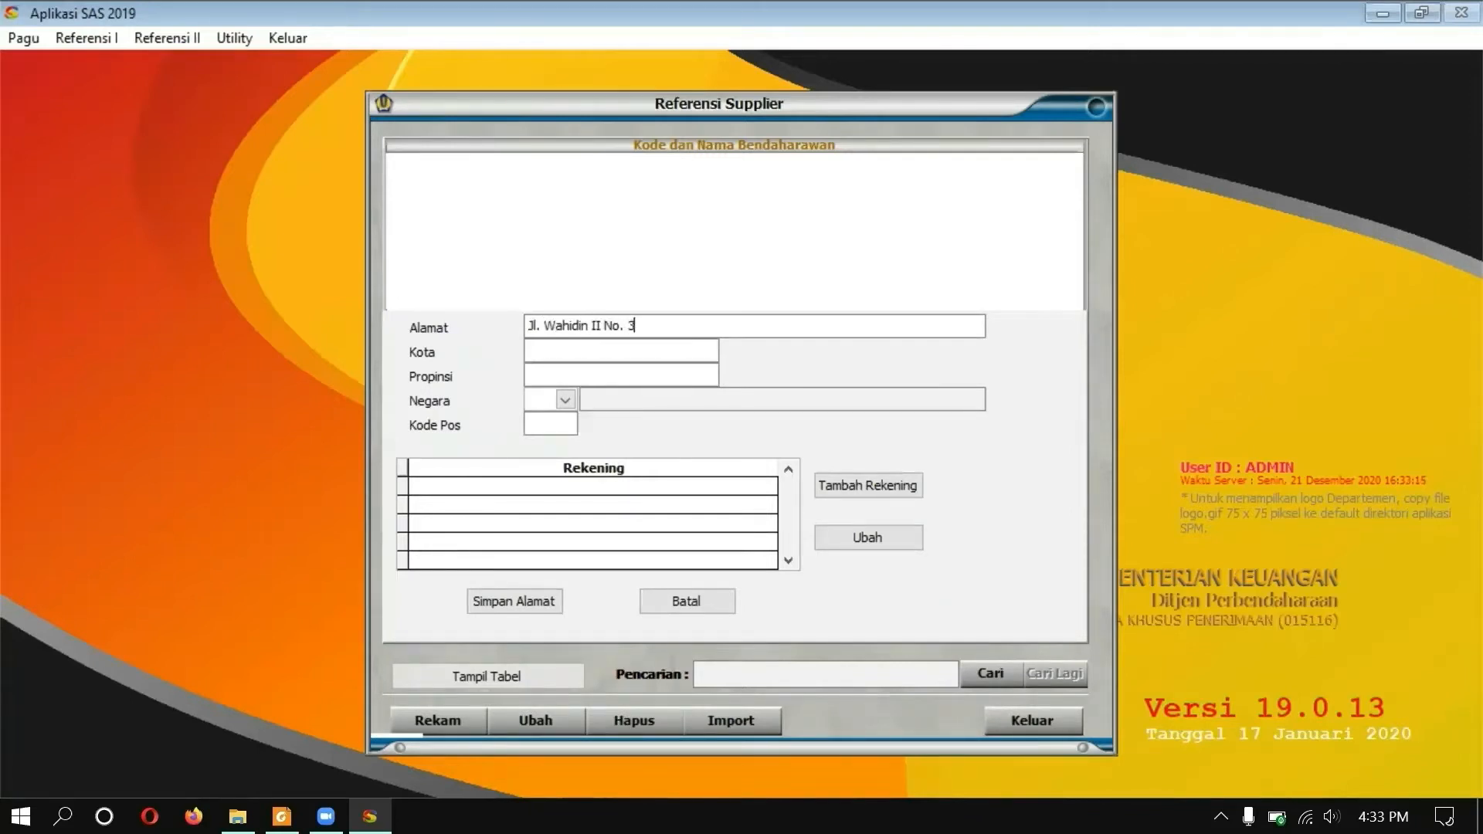
text(Jakarta Pusa)
text(DKI Jakarta)
Step: Complete the address with country ID and postal code 10710
key(Tab)
text(ID)
key(Tab)
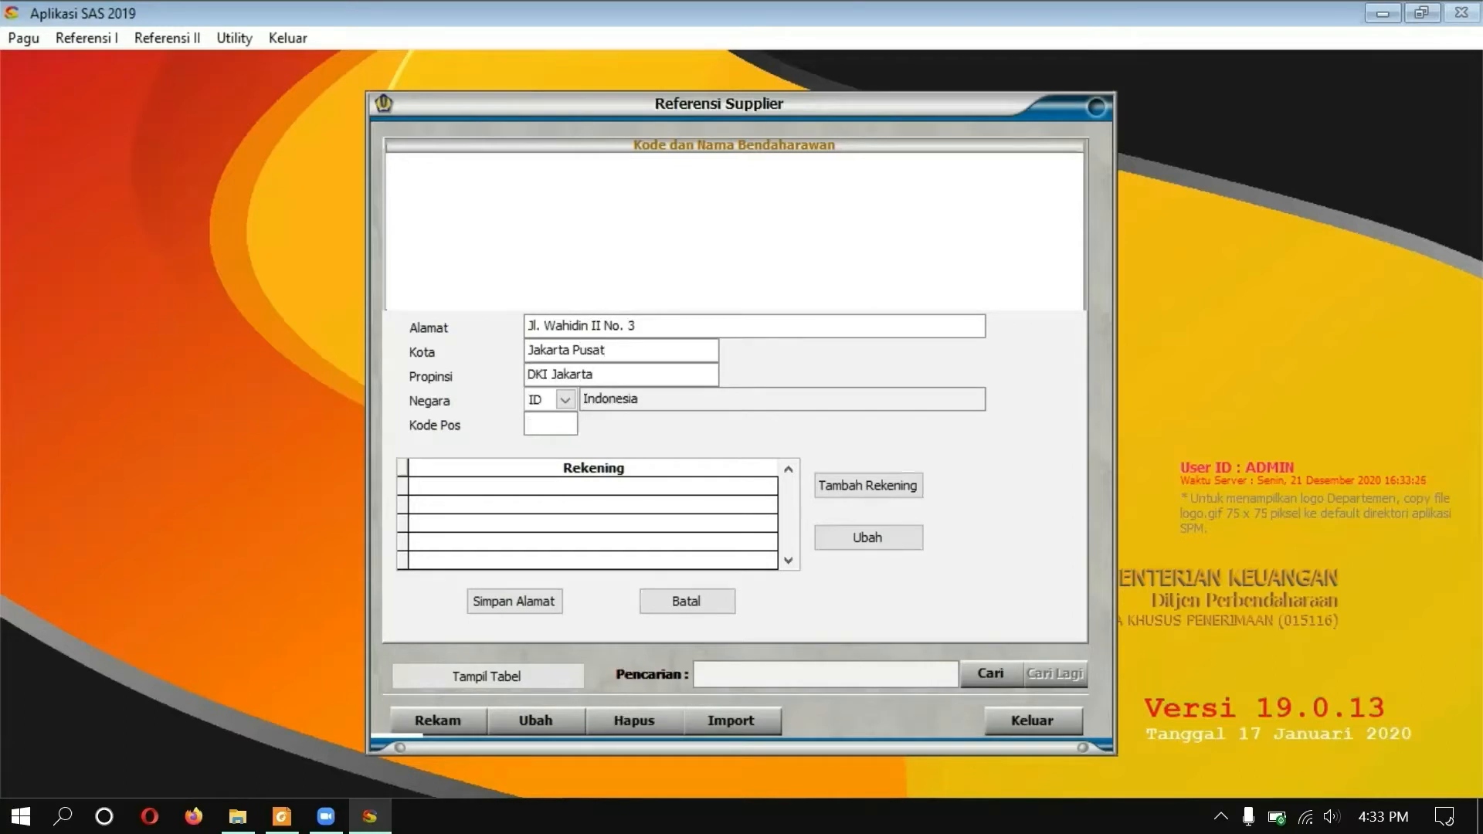
text(10710)
key(Tab)
Step: Add a BANK MANDIRI Jakarta Pusat account for Bendahara Pengeluaran KPPN Khusus Penerimaan
click(876, 471)
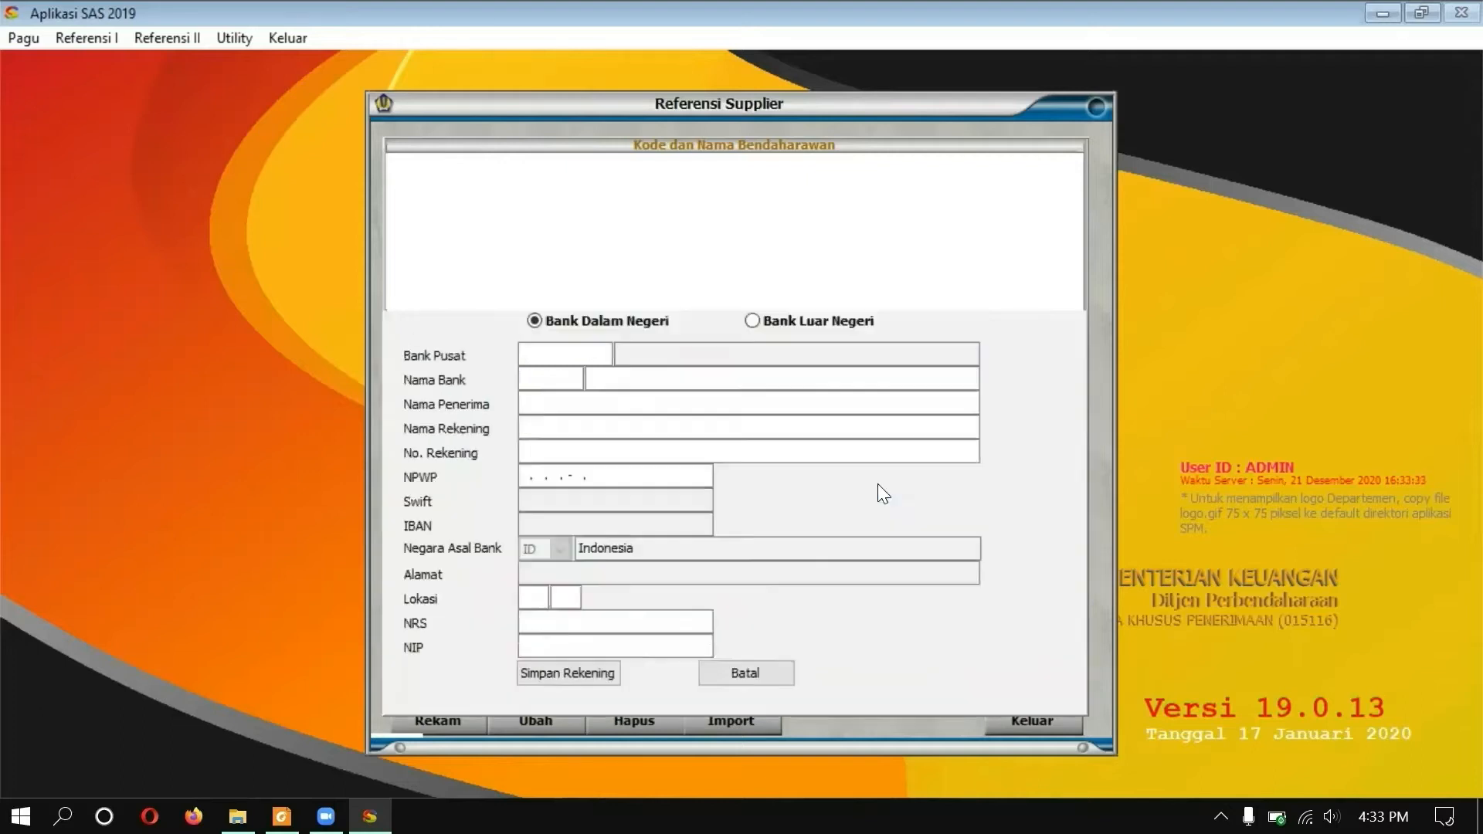
click(563, 354)
click(674, 414)
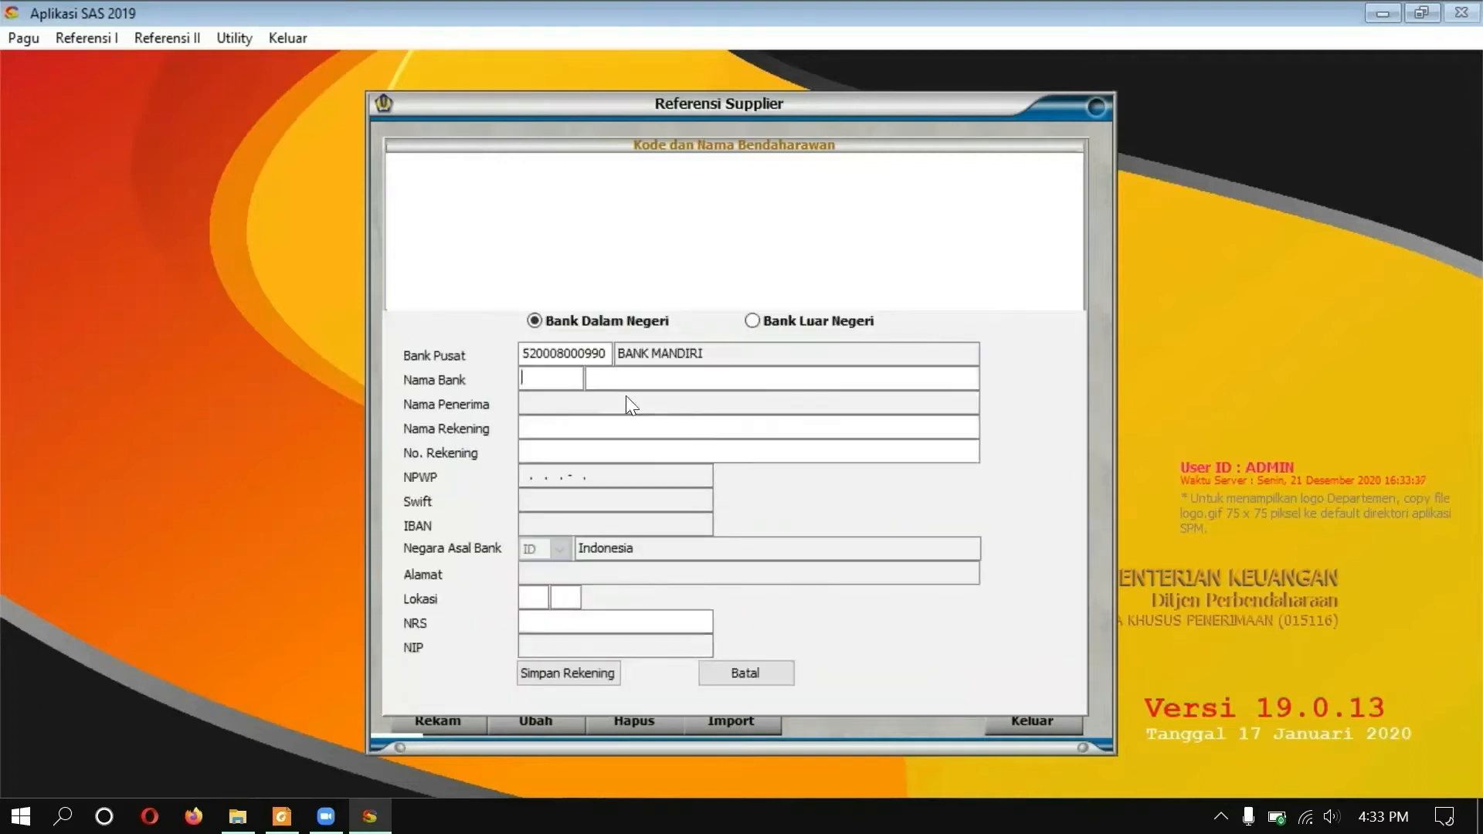
text(0000001)
click(622, 380)
text(Bank)
text( Mandid)
text(i Cabang Jakarta Pusat)
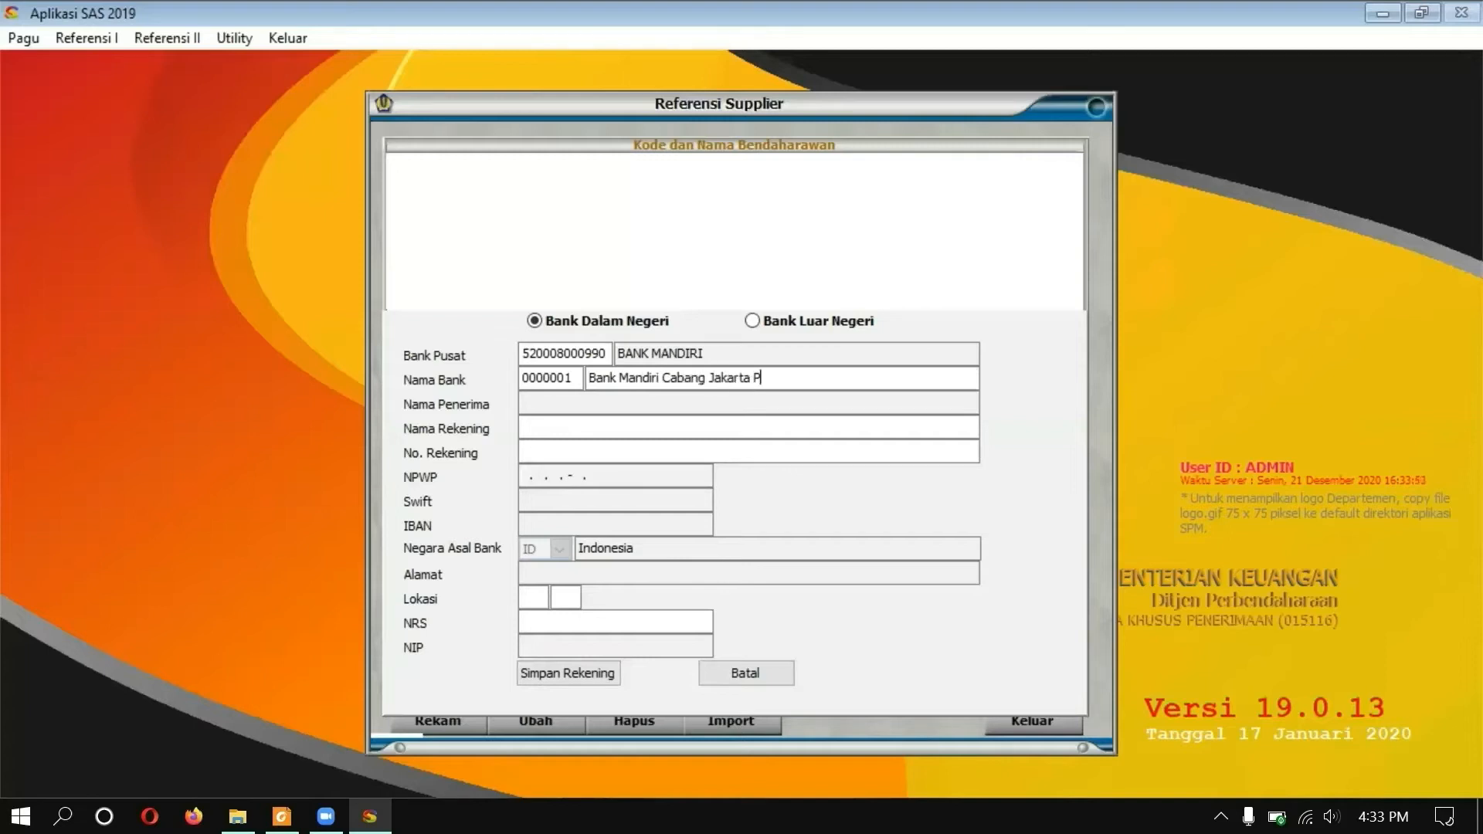
click(649, 430)
click(737, 459)
text(Bendahara Pengeluaran KPPN)
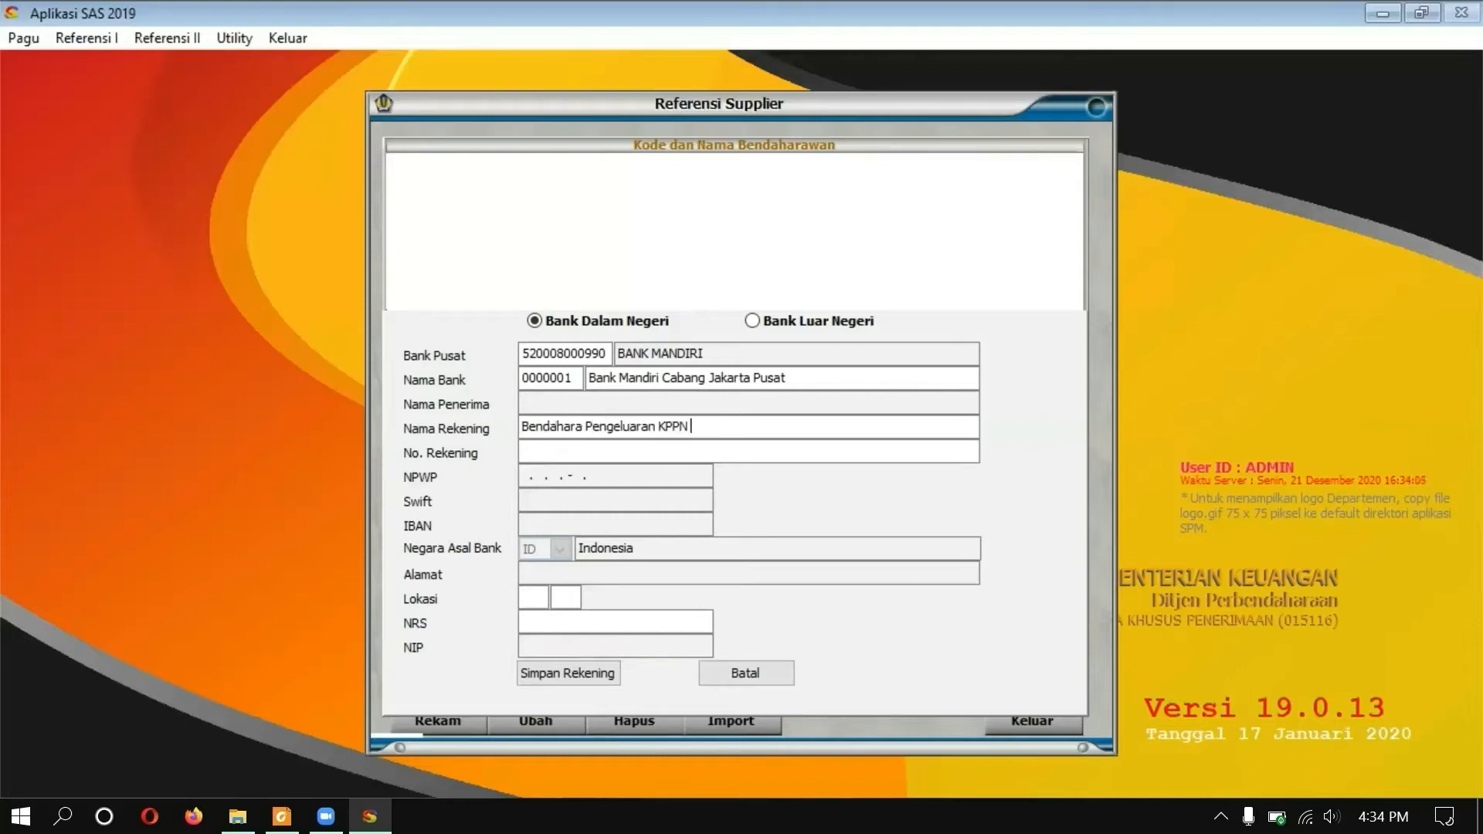
text( Khusus Penerimaan)
text(123456789111)
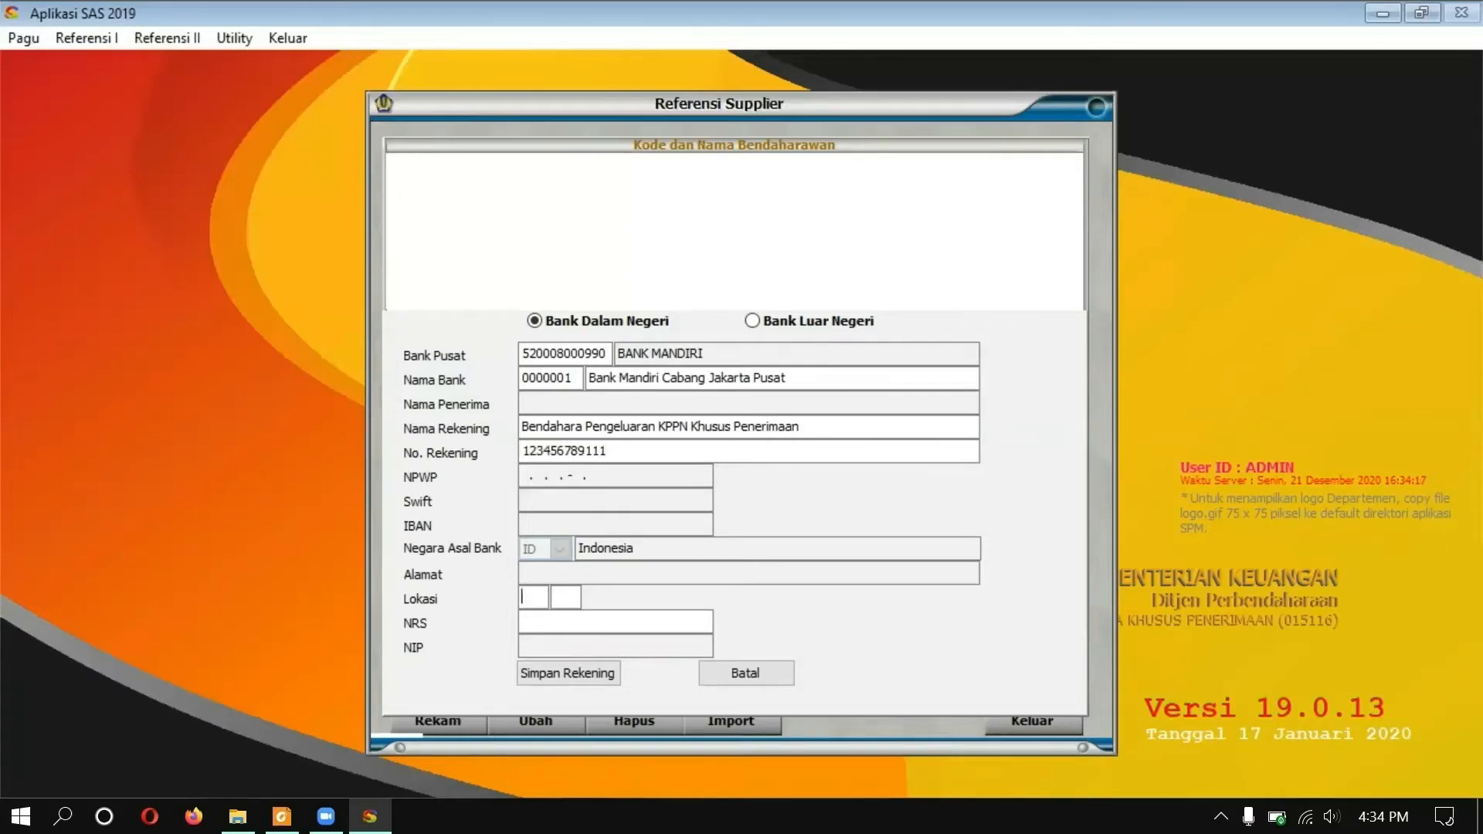
text(01)
text(51)
Step: Save the bank account, the address and the new treasurer supplier record
click(601, 672)
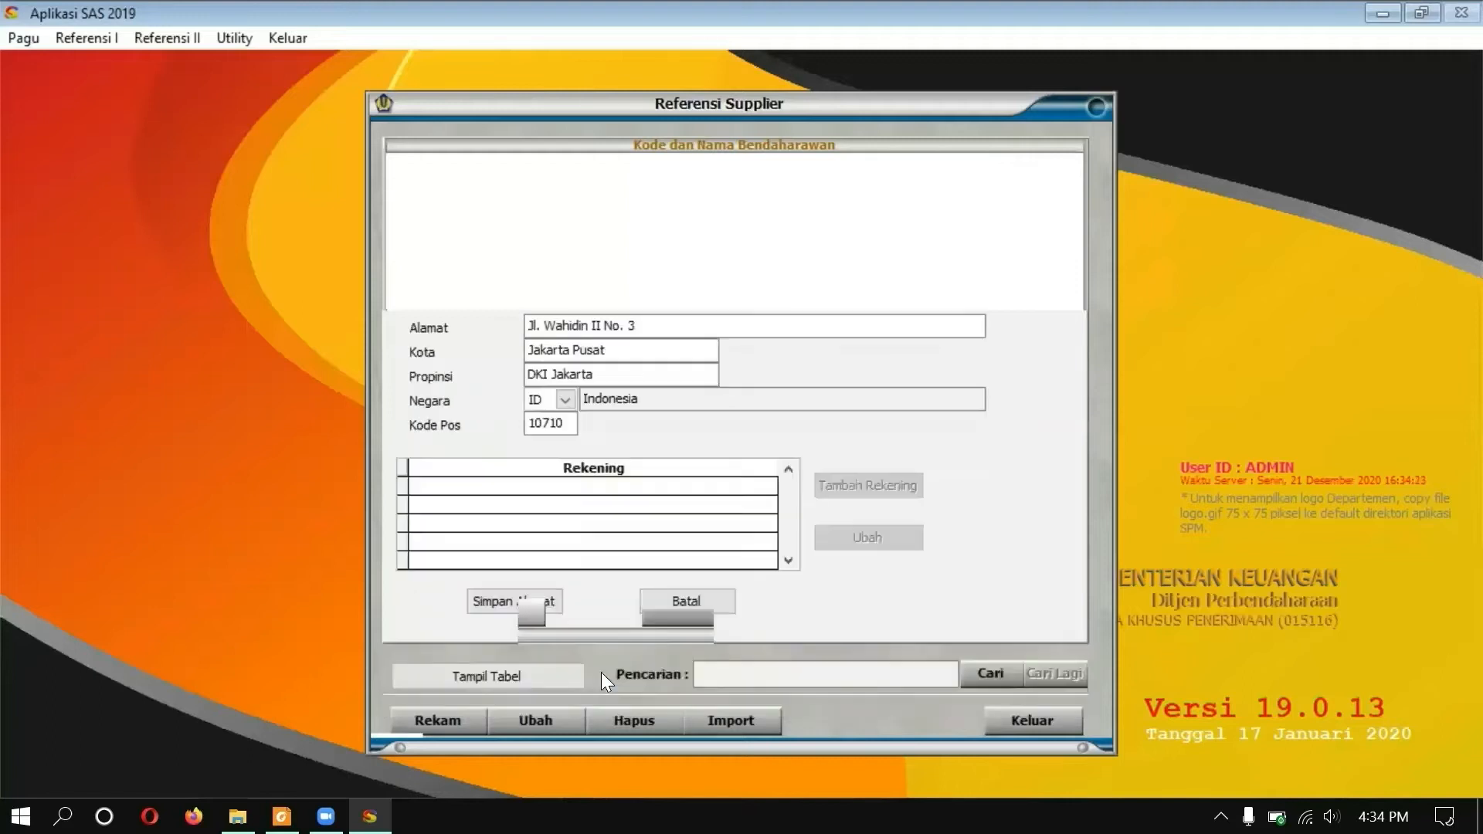
click(534, 603)
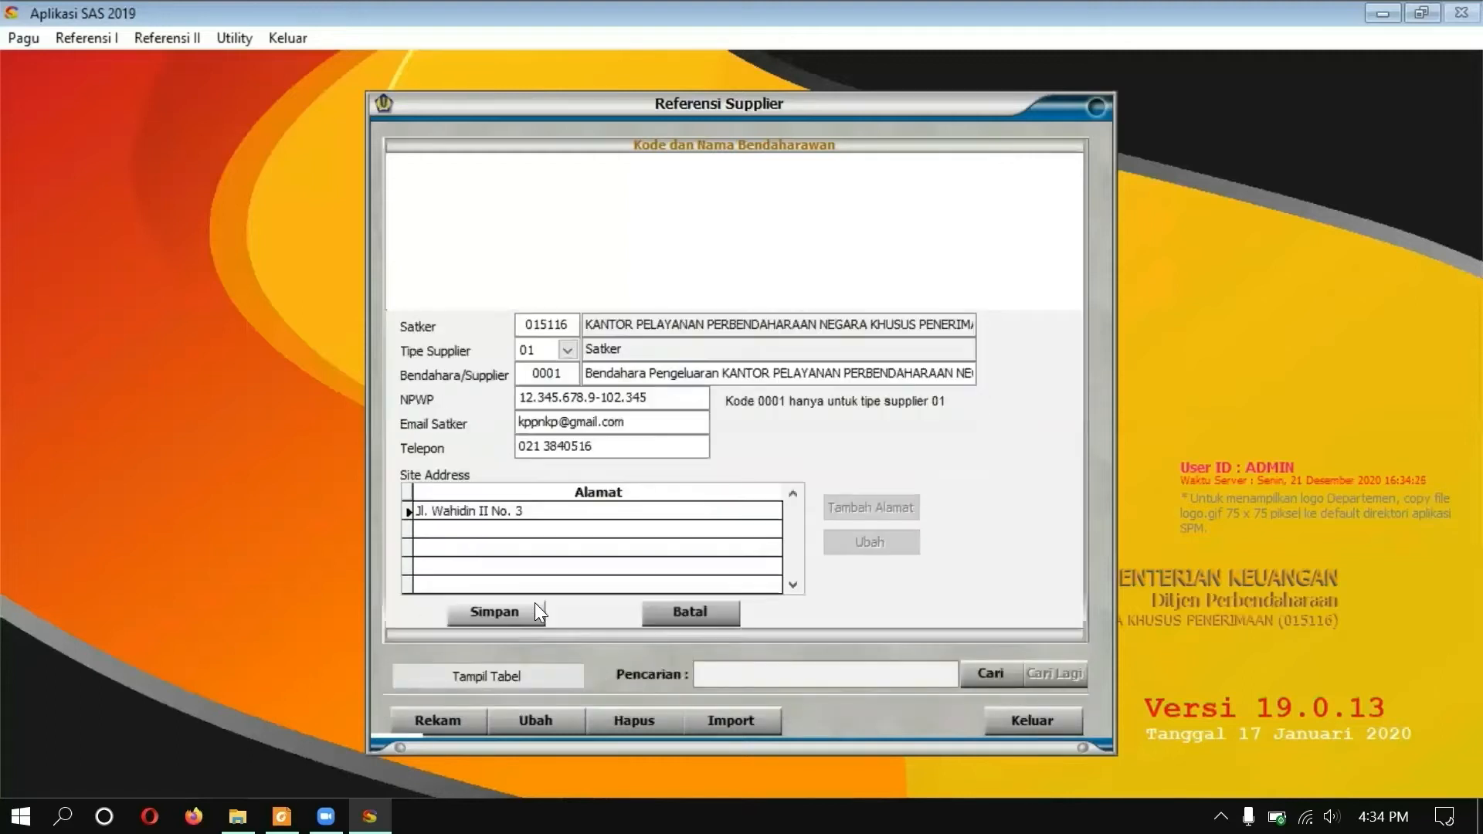
click(505, 611)
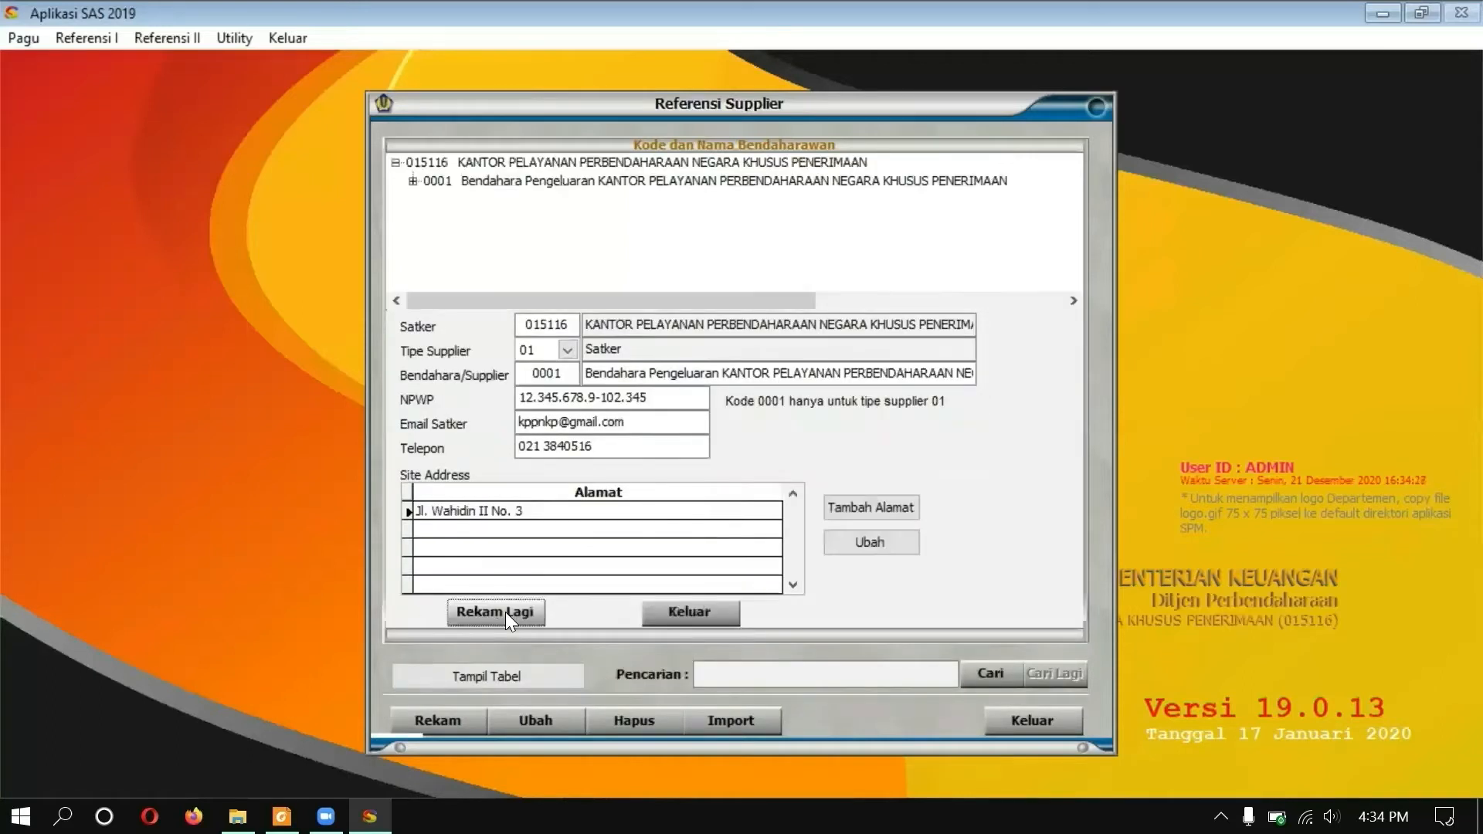
Step: Expand the treasurer entry to check its address and account, then close the supplier records
click(412, 182)
click(430, 199)
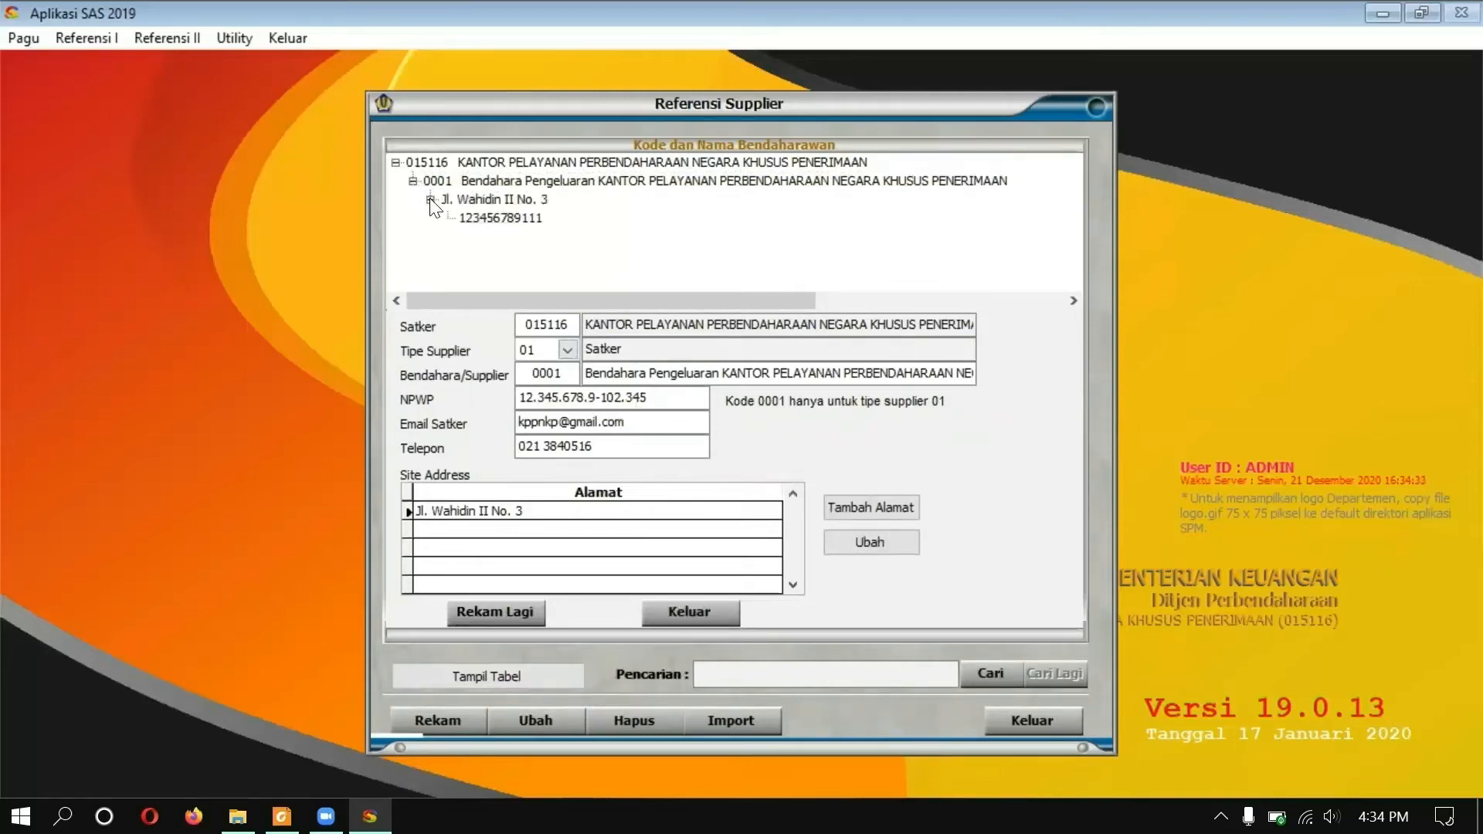
click(714, 615)
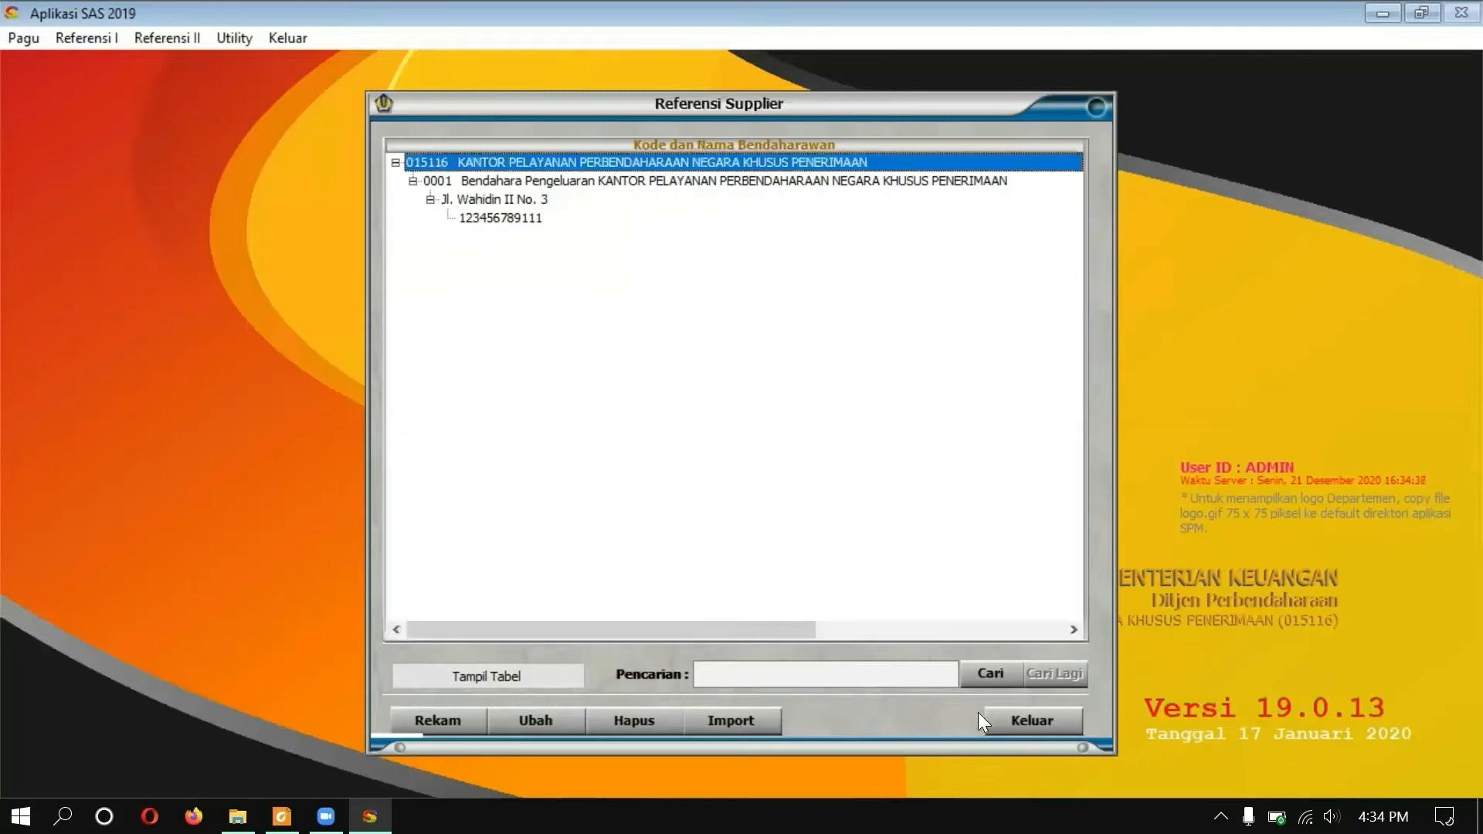
click(1028, 722)
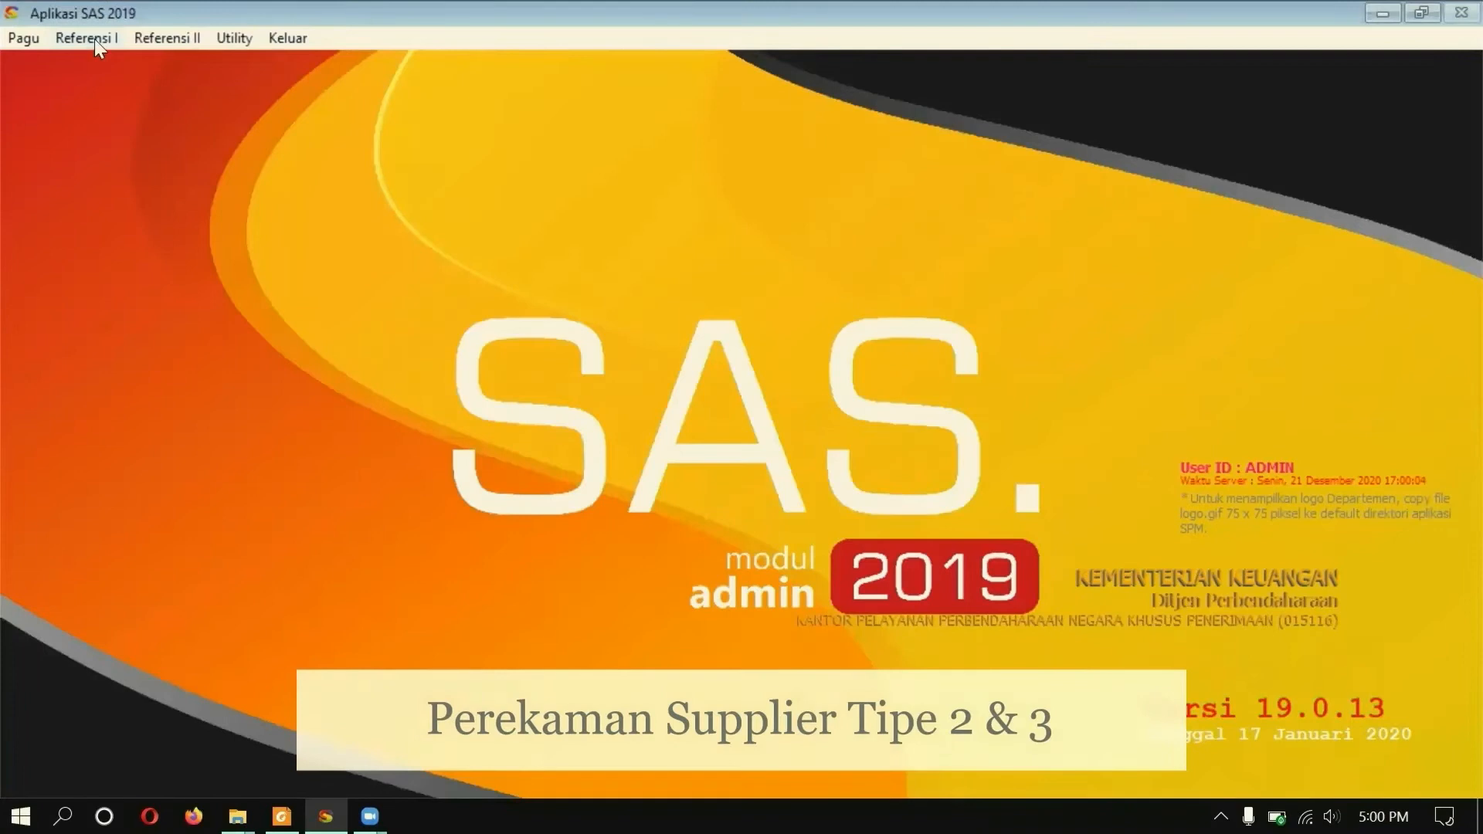
Step: Start a new supplier for satker 015116 with type 02 Penyedia Barang jasa
click(91, 38)
click(114, 193)
click(442, 720)
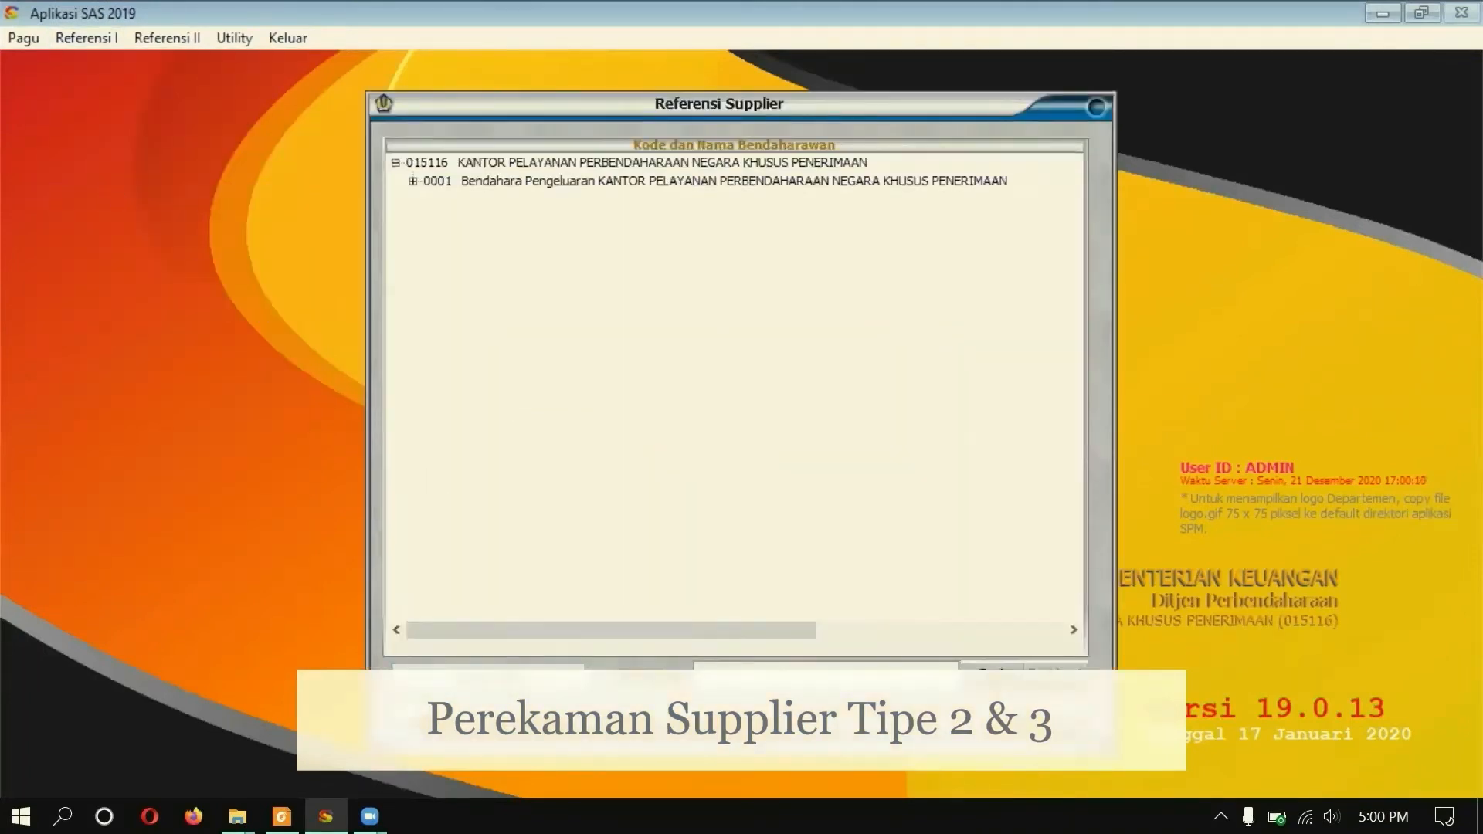
text(015116)
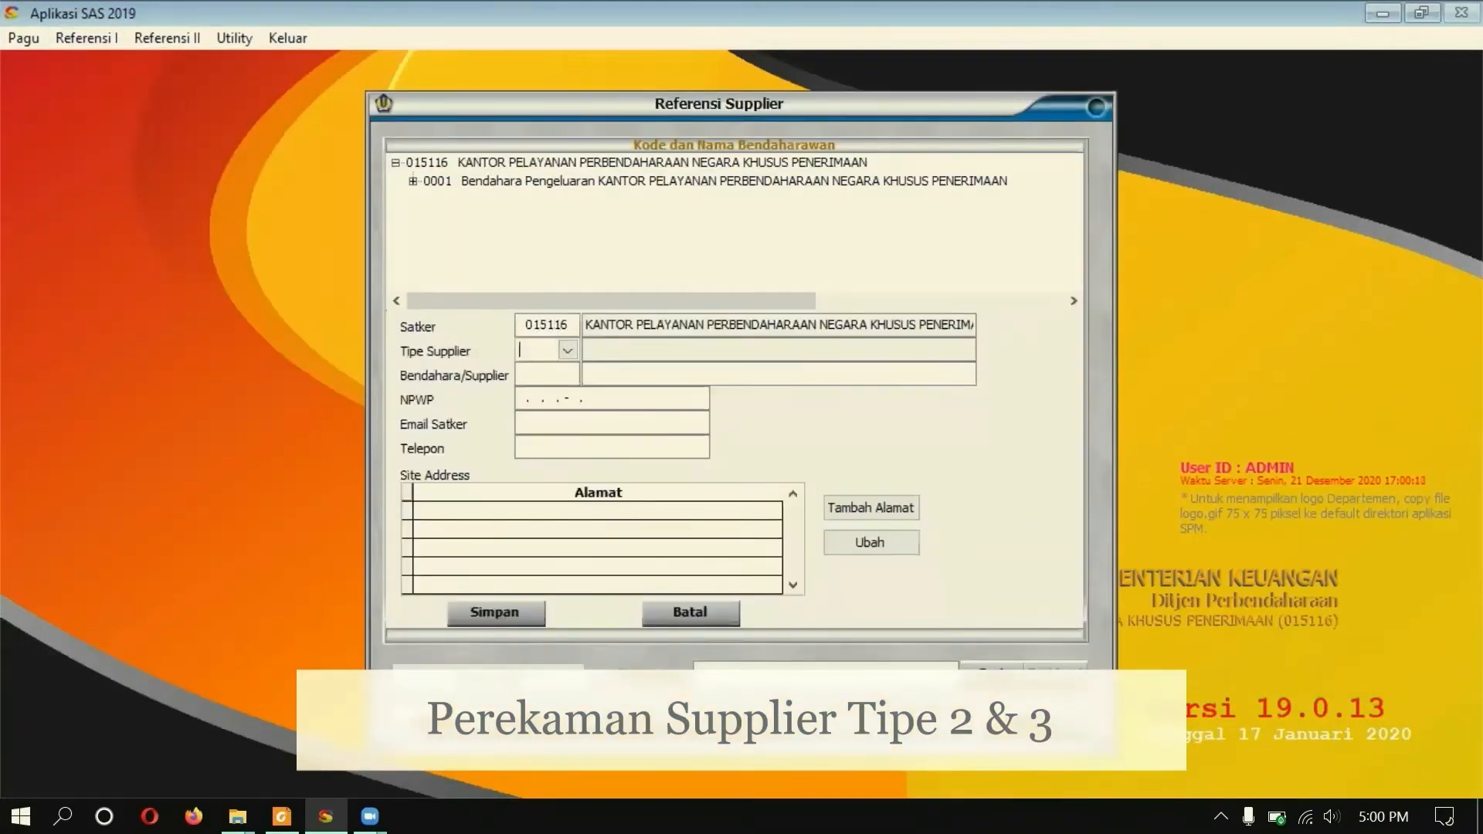
click(568, 351)
click(571, 390)
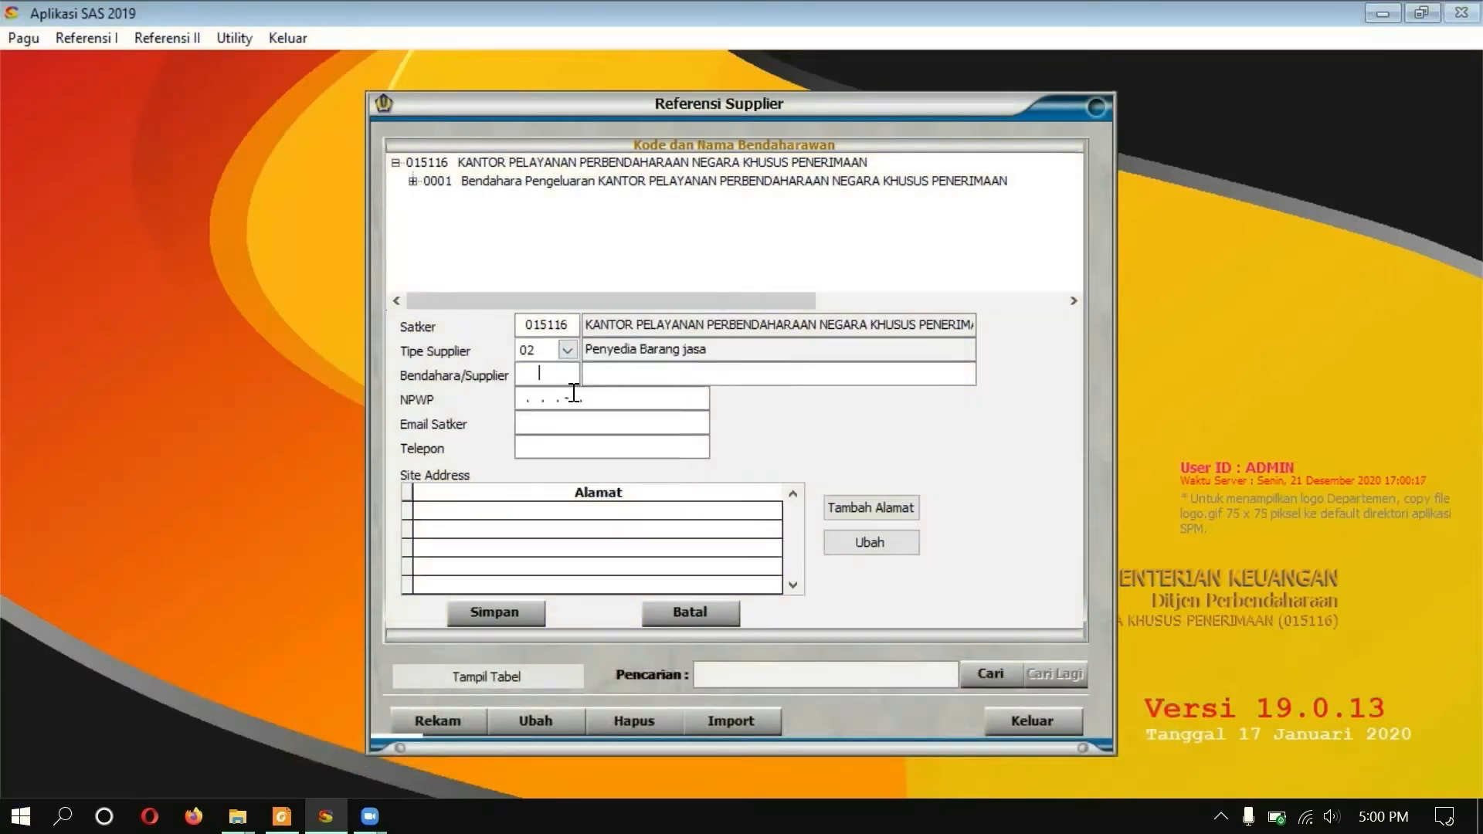
Step: Enter code 0002, name CV MEKAR ABADI, and the supplier's NPWP, e-mail and phone
text(0002)
text(CV MEKAR ABADI)
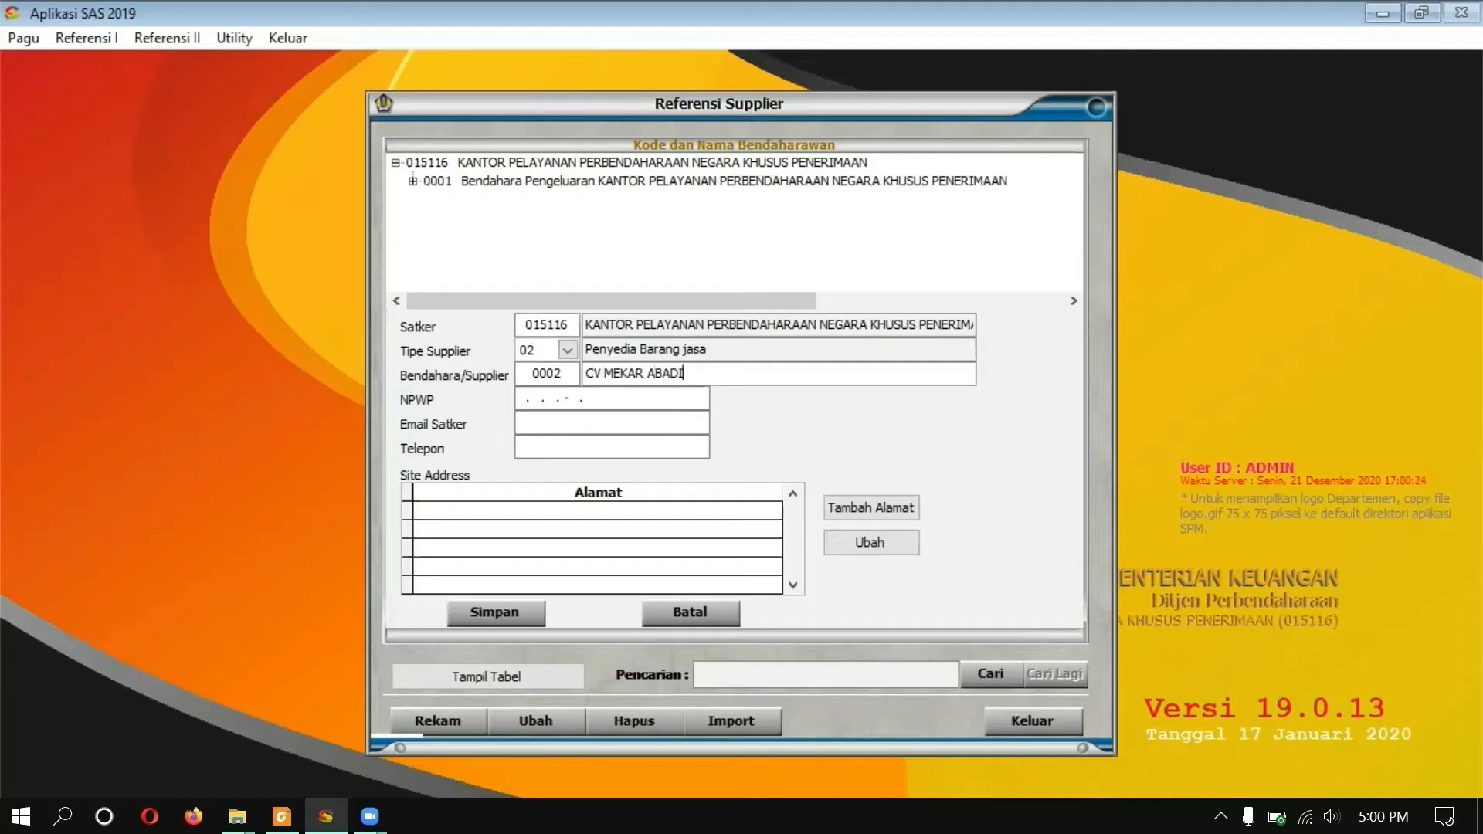
text(1111111111.1-)
text(111)
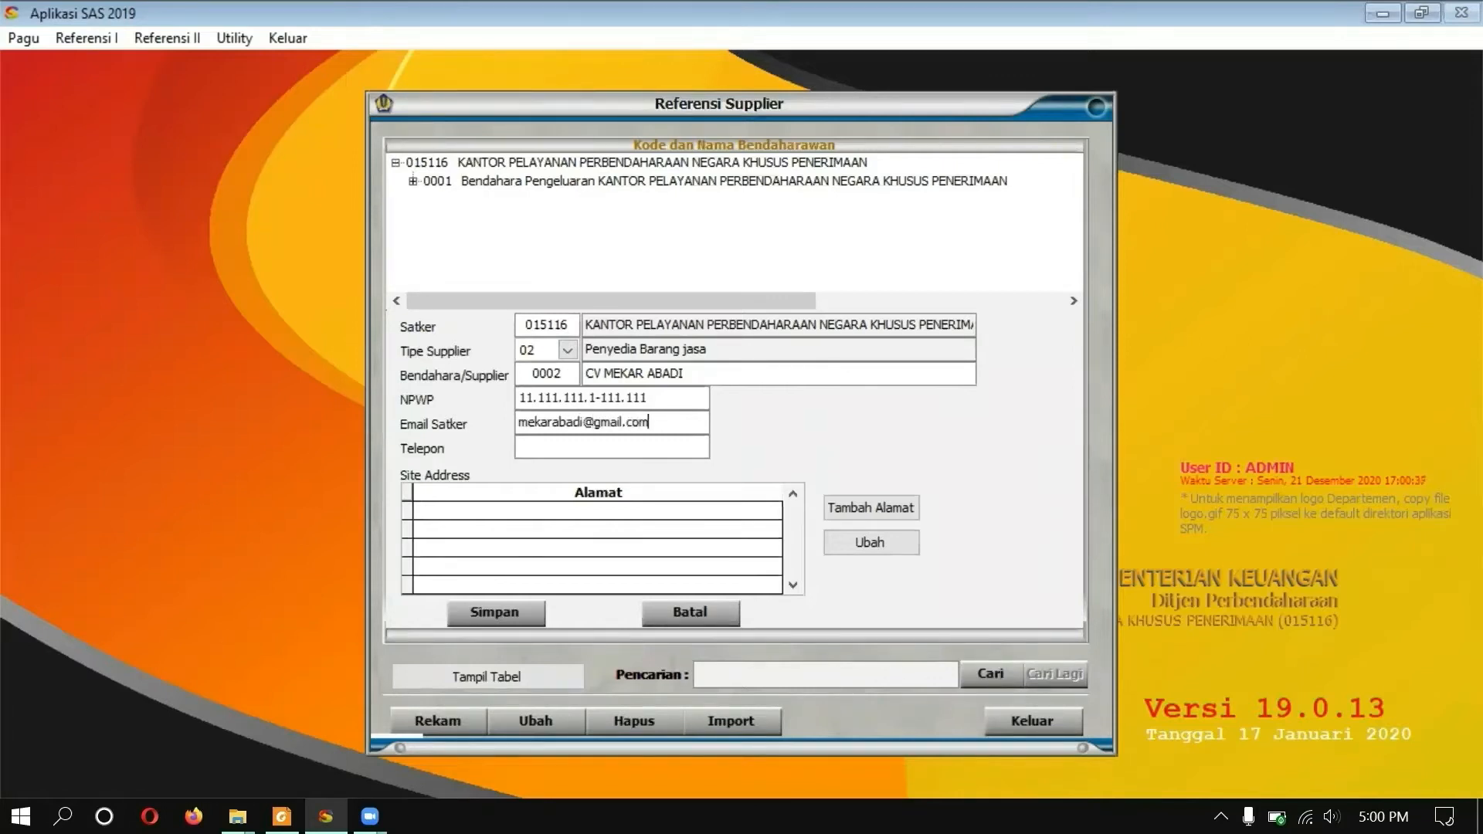
key(Tab)
text(02134567)
click(865, 507)
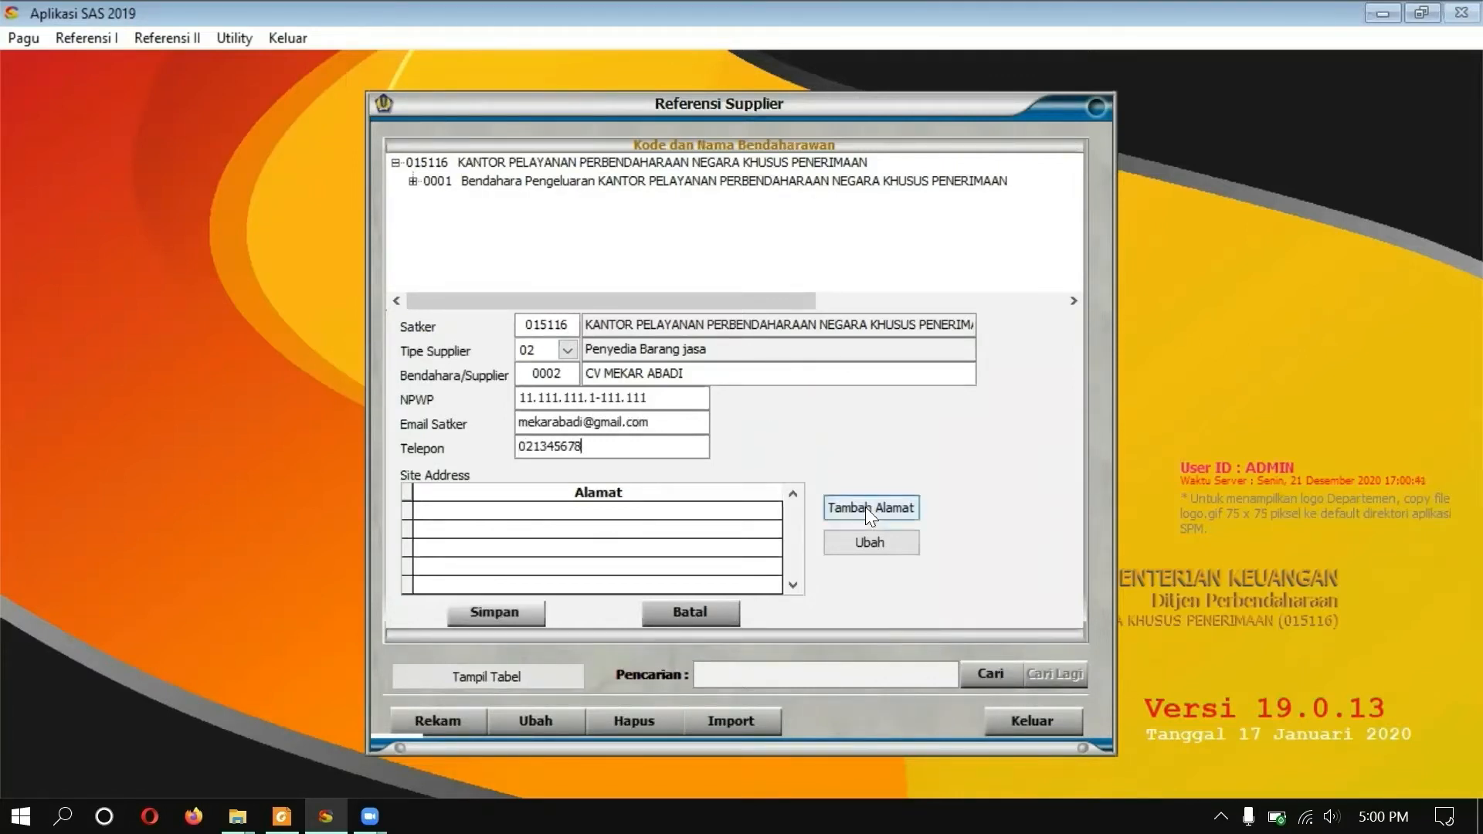
key(Tab)
text(Jakarta Selatan)
key(Tab)
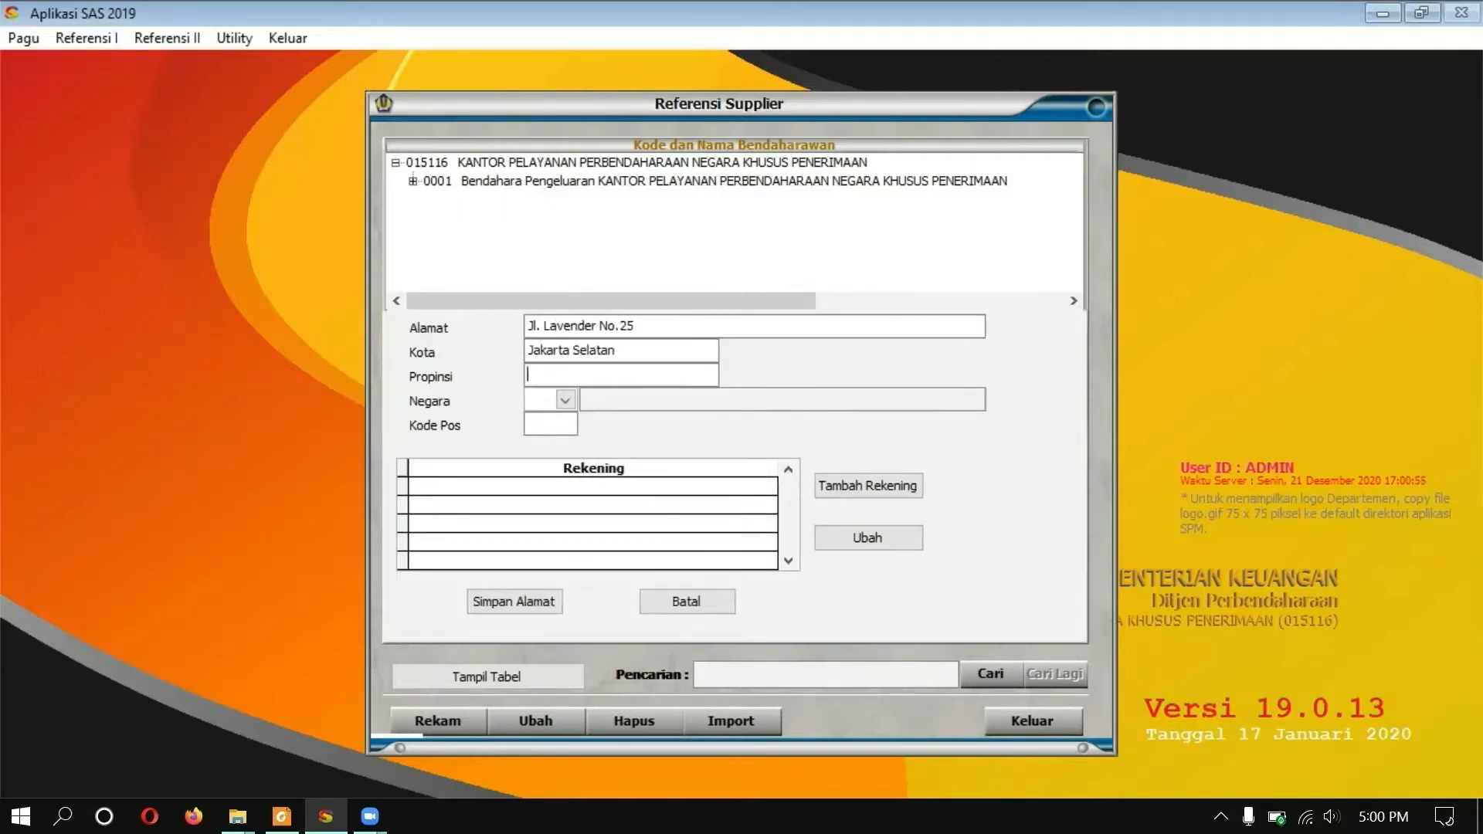
text(DKI Jakarta)
key(Tab)
text(ID)
Step: Add a Bank Mandiri Cabang Jakarta Selatan account named CV Mekar Abadi, location 01/51
key(Tab)
text(1274)
click(869, 486)
click(596, 417)
text(0000002)
key(Tab)
text(Bank Mandiri Cabang Jakarta Selatan)
key(Tab)
key(Return)
text(CV Mekar Abadi)
key(Tab)
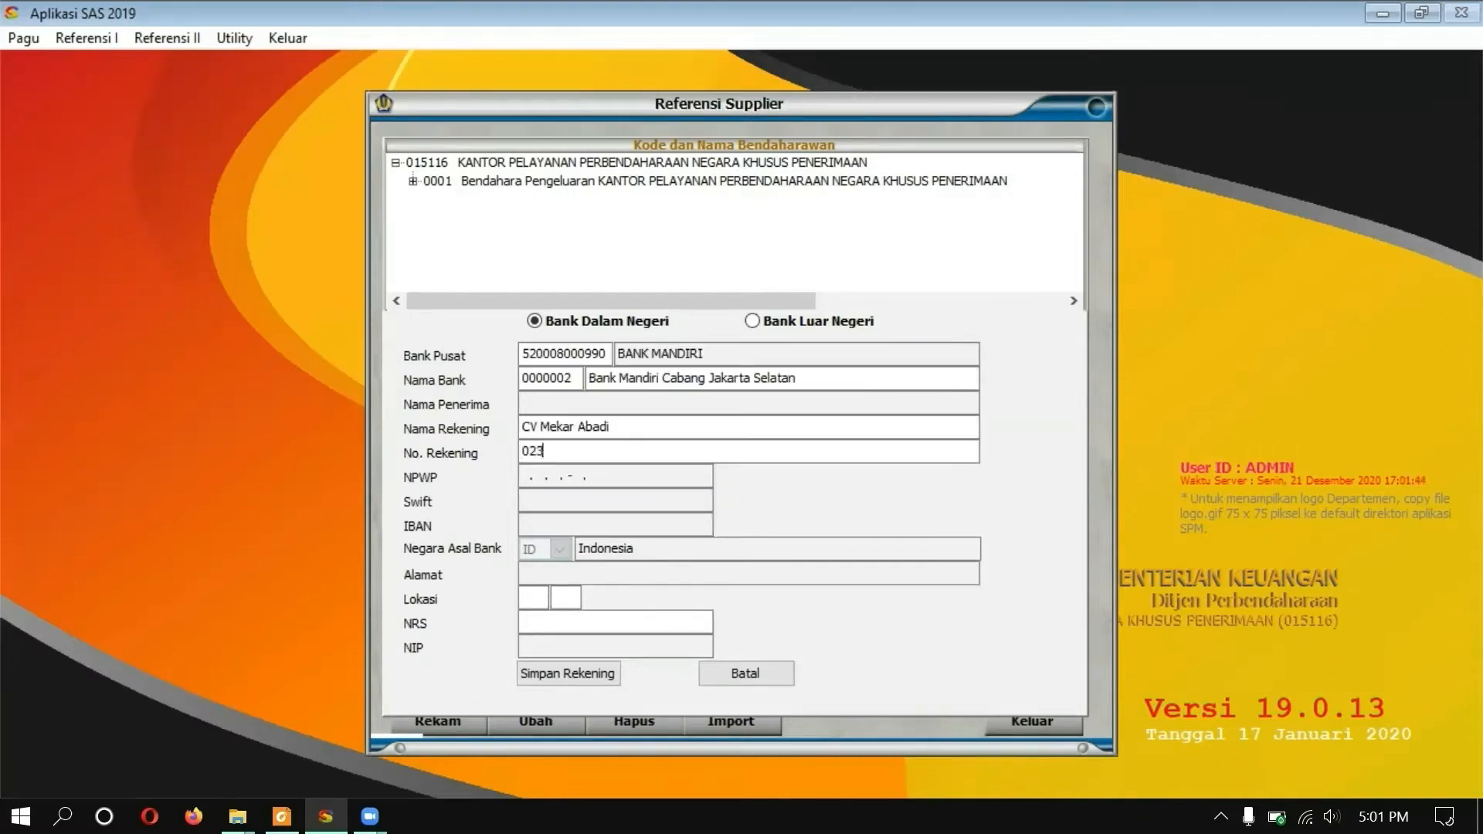
key(Tab)
text(01)
key(Tab)
text(51)
key(Tab)
Step: Save the account, address and supplier, verify them in the tree, and begin another supplier
click(568, 673)
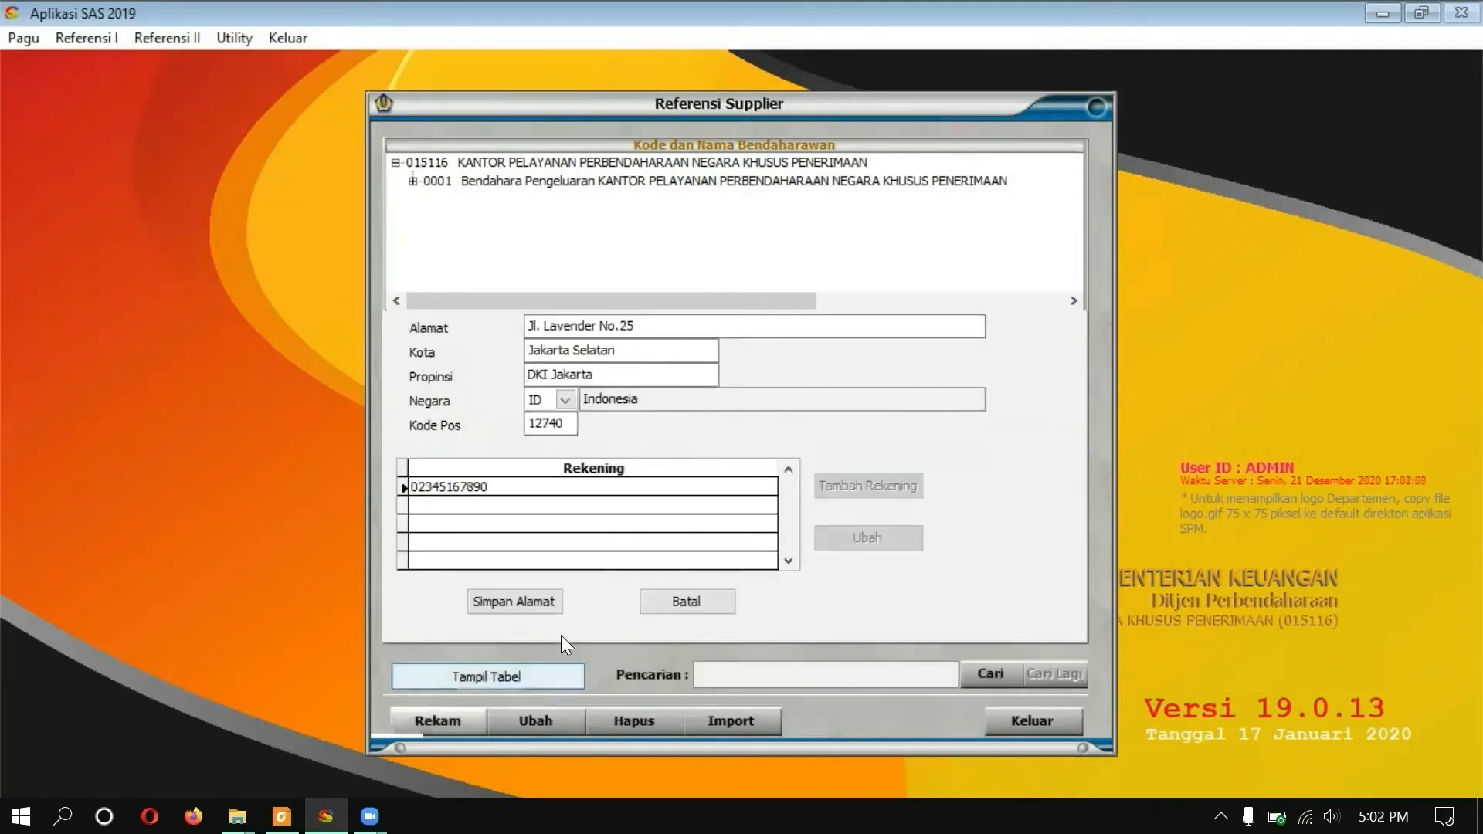
click(524, 610)
click(523, 610)
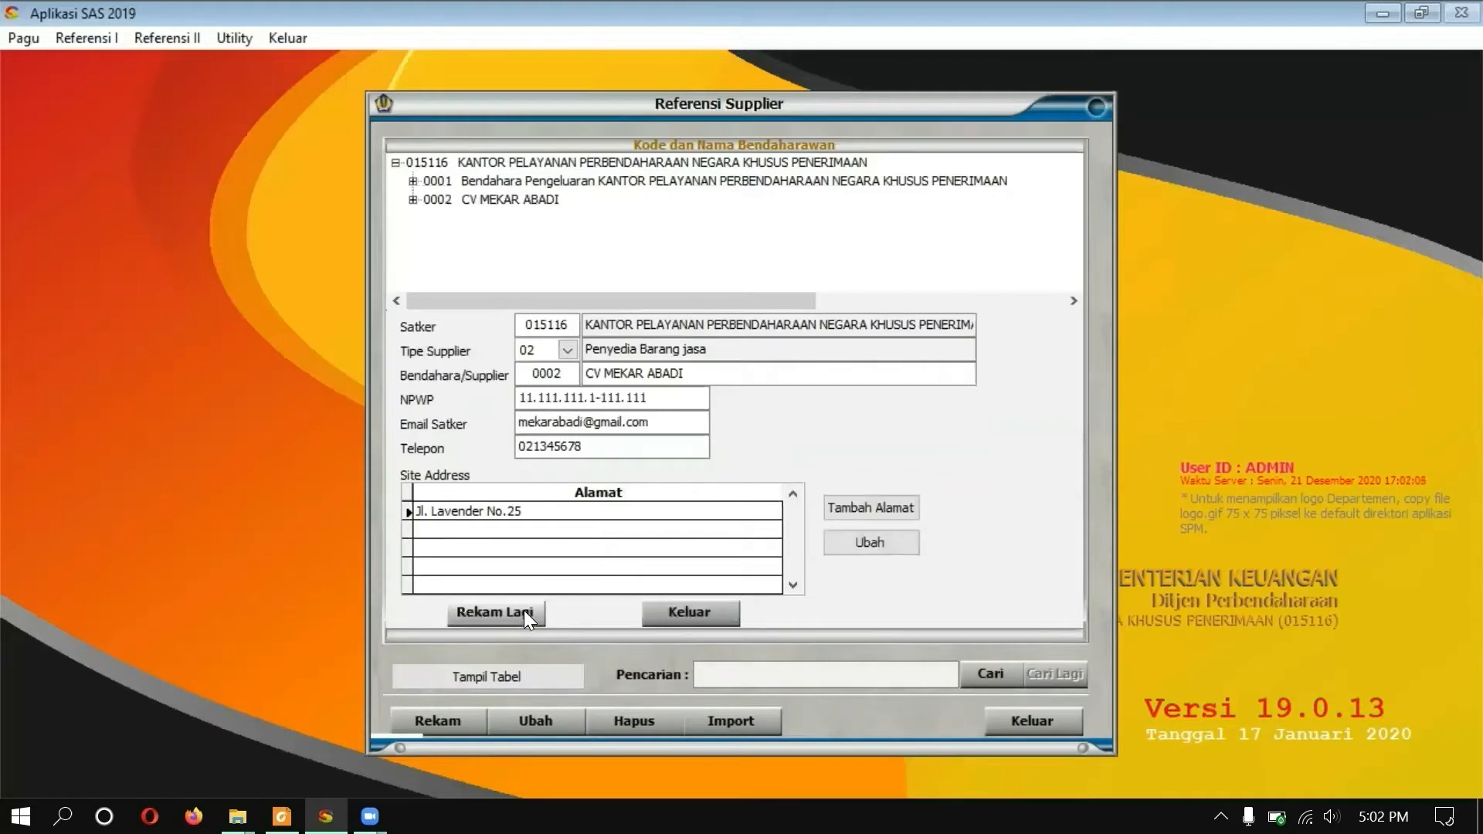
click(413, 200)
click(430, 218)
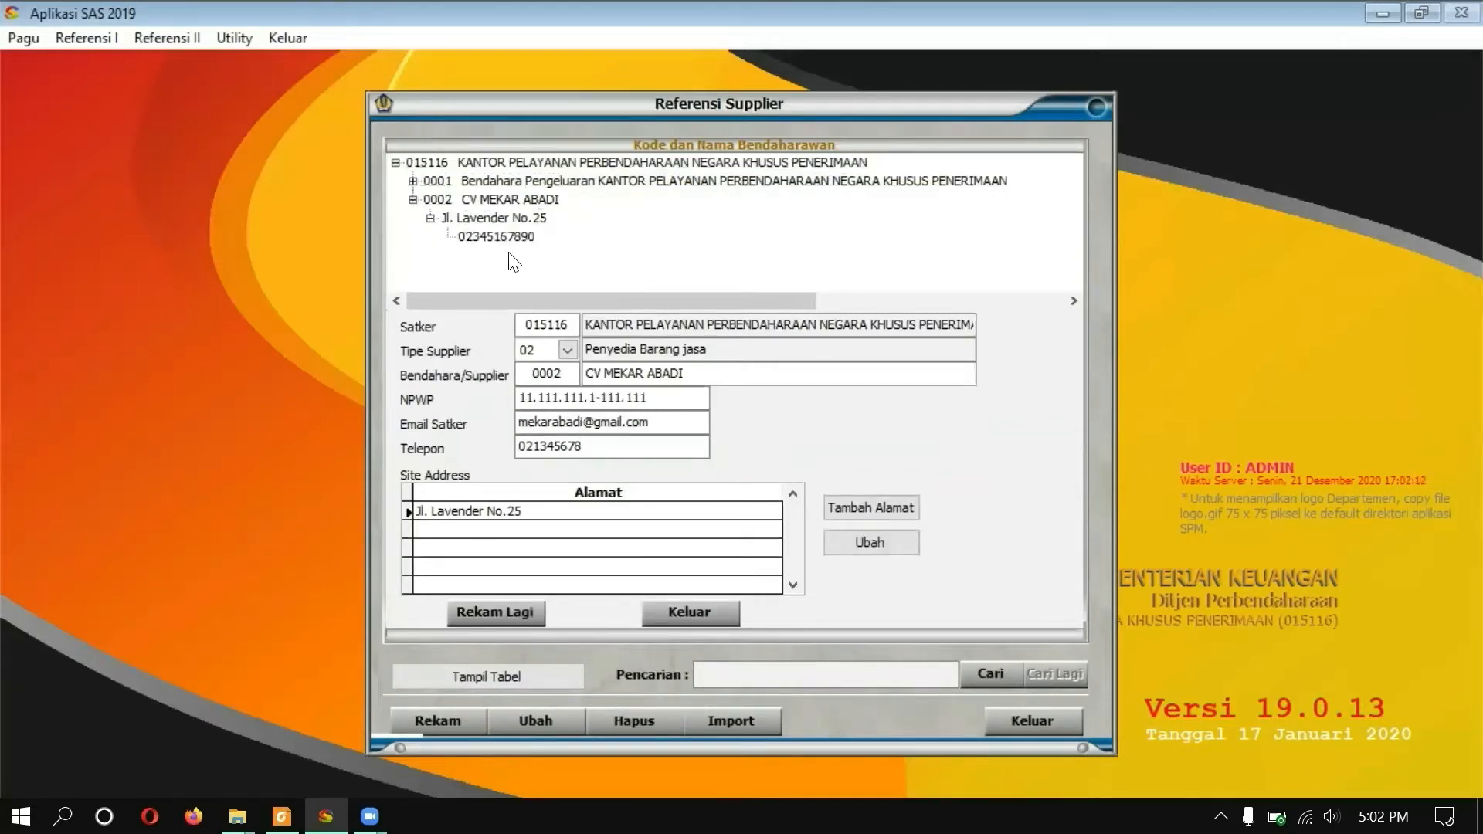
click(522, 612)
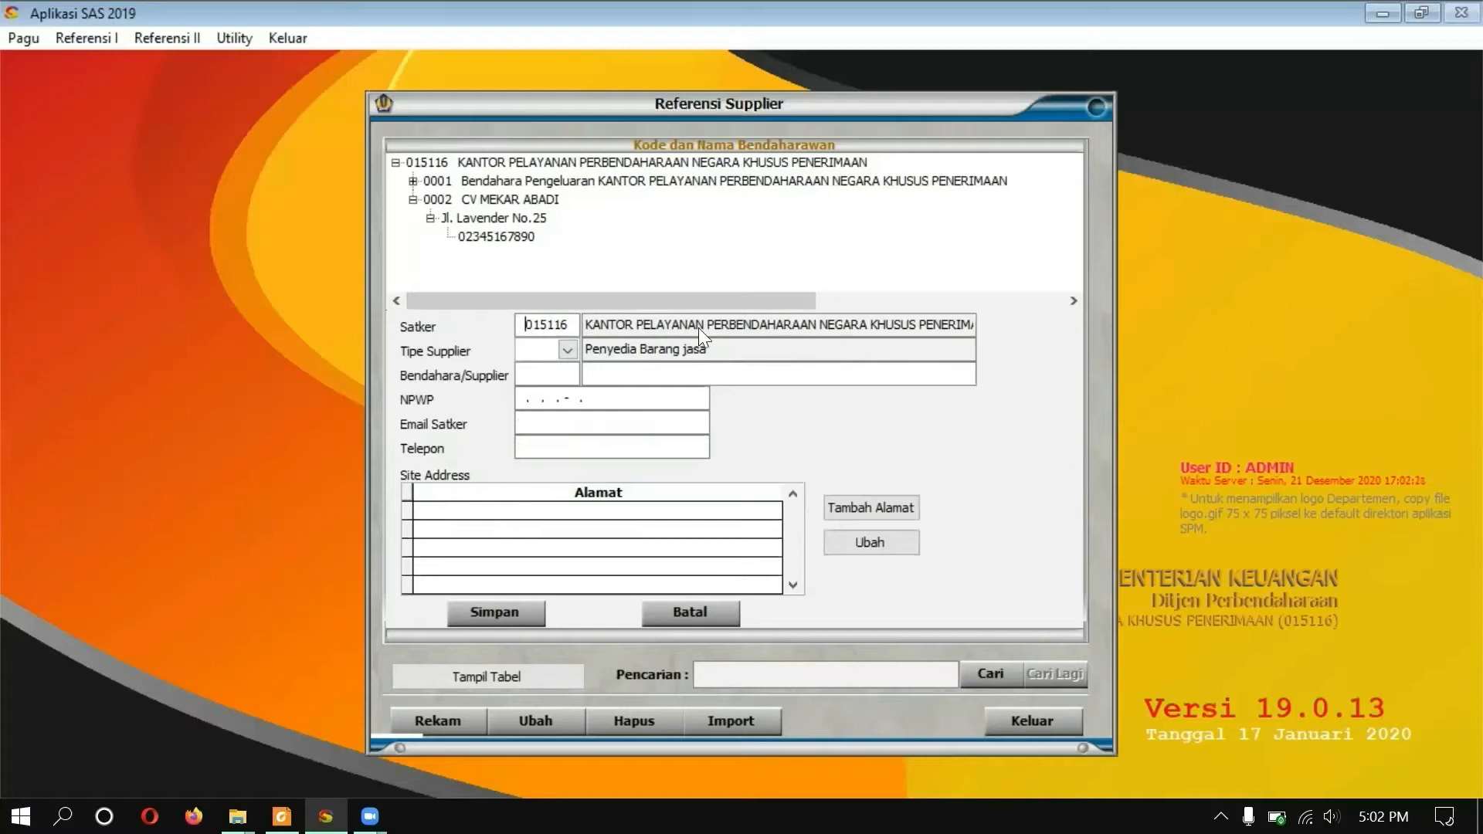
Step: Set type 03 Pegawai, code 0003, name Pegawai, plus the supplier's NPWP, e-mail and phone
click(572, 350)
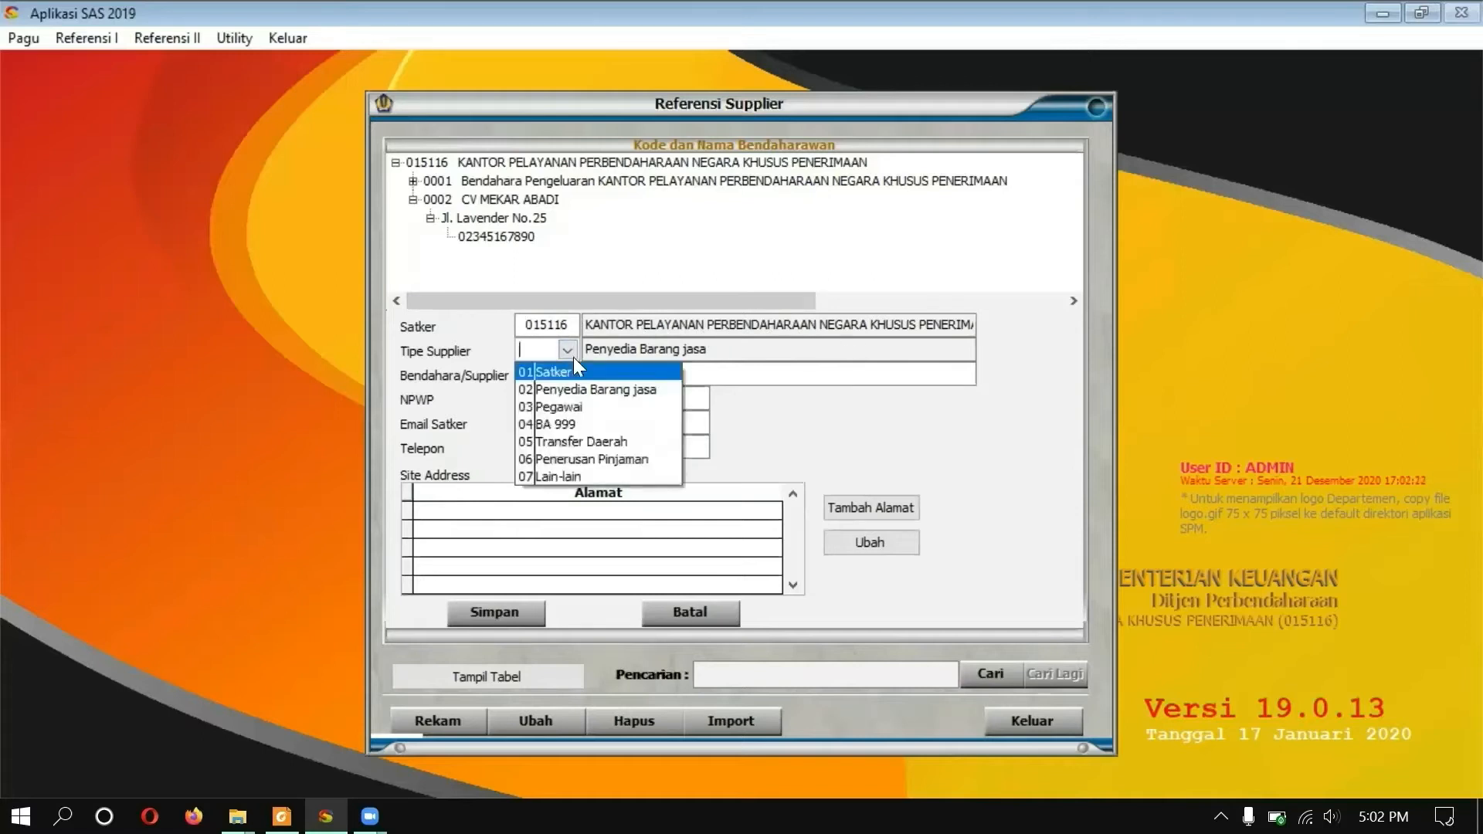
click(576, 405)
text(0003)
key(Tab)
text(Pegawai)
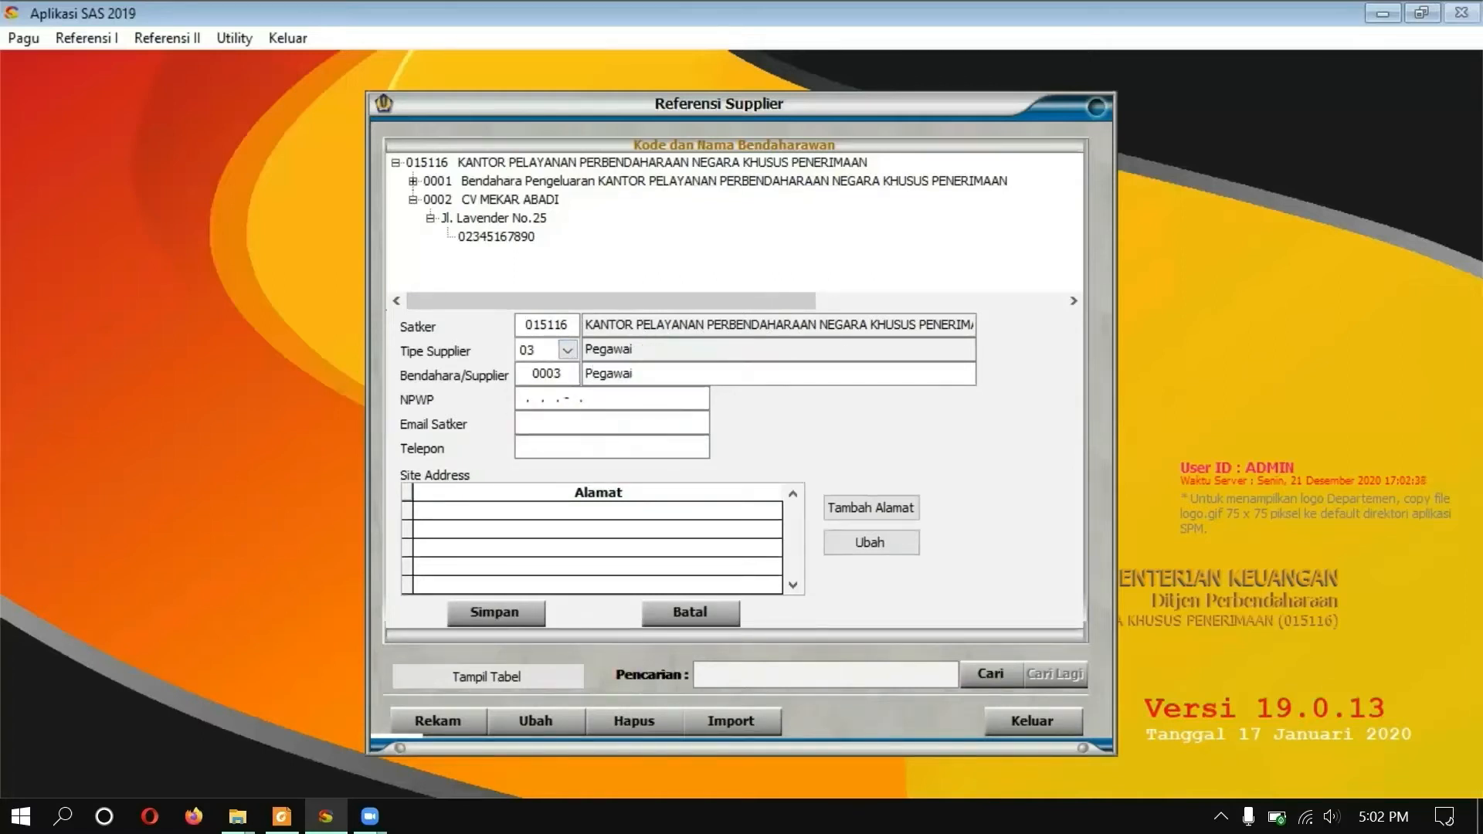
key(Tab)
text(222222222222222)
key(Tab)
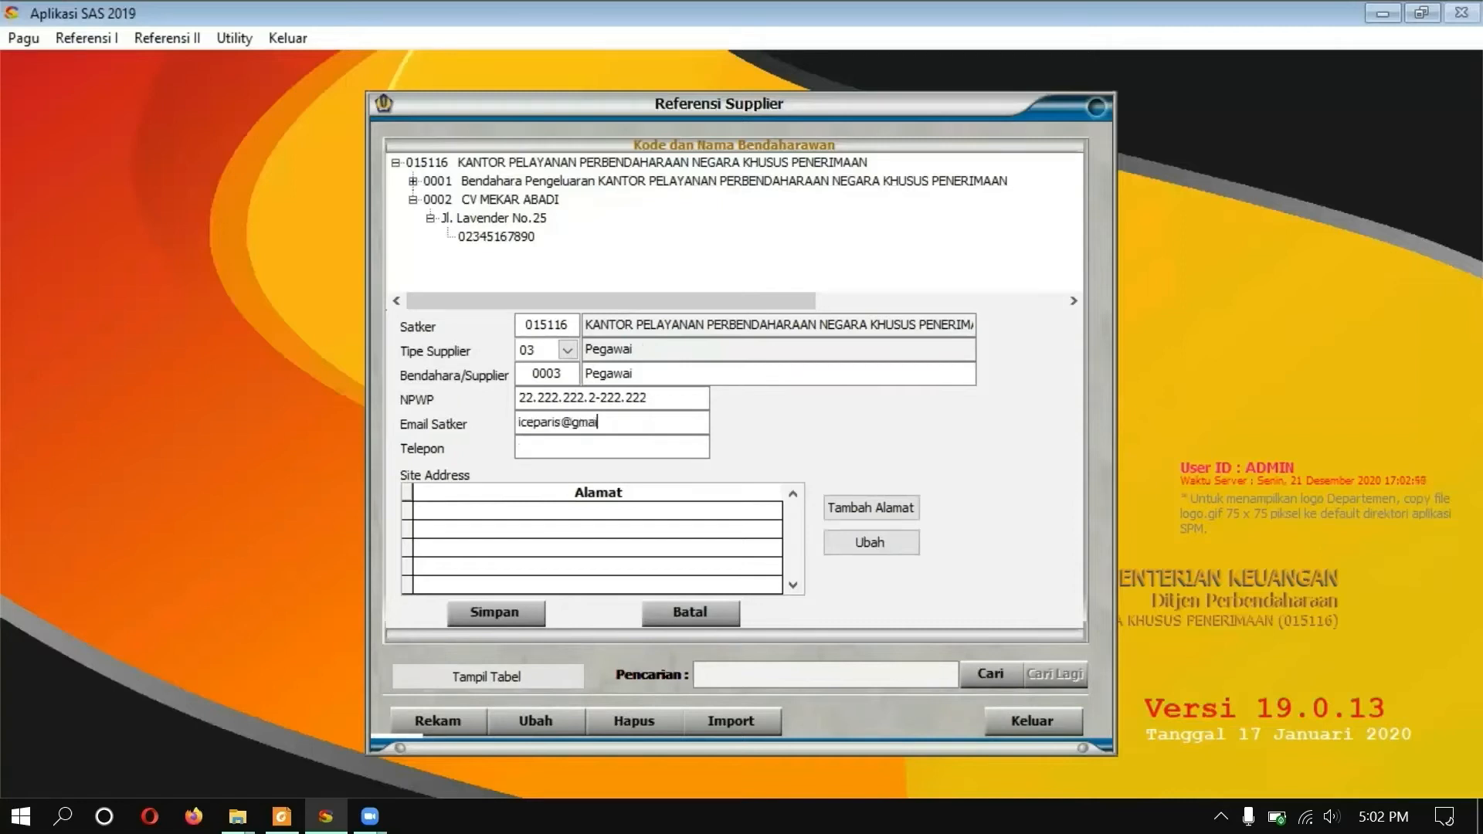
key(Tab)
click(859, 505)
key(Tab)
text(Jakarta Selatan)
key(Tab)
text(DKI Jakarta)
key(Tab)
text(ID)
key(Tab)
text(12345)
Step: Add a Bank Mandiri Cabang Jakarta Selatan account with the holder's name, account number, location 01/51 and NIP
click(888, 485)
click(607, 414)
text(0000003)
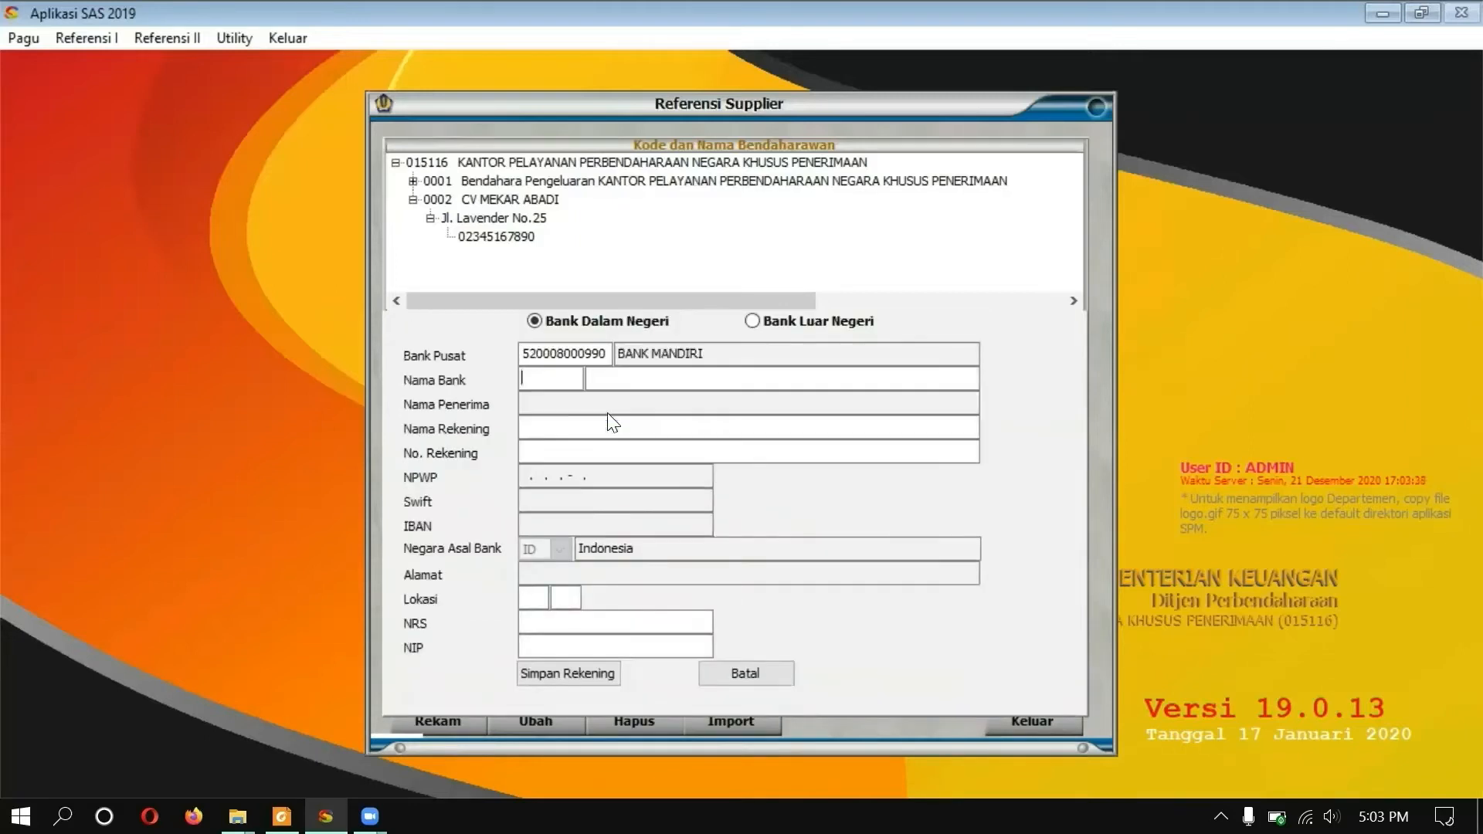
key(Tab)
text(Bank Mandiri Cabang Jakarta Selatan)
key(Tab)
text(Paris Intarakomalyasut)
key(Tab)
text(1234523452345)
key(Tab)
text(01)
key(Tab)
text(51)
key(Tab)
key(Tab)
Step: Save the bank account and supplier 0003, then close the entry form
click(609, 675)
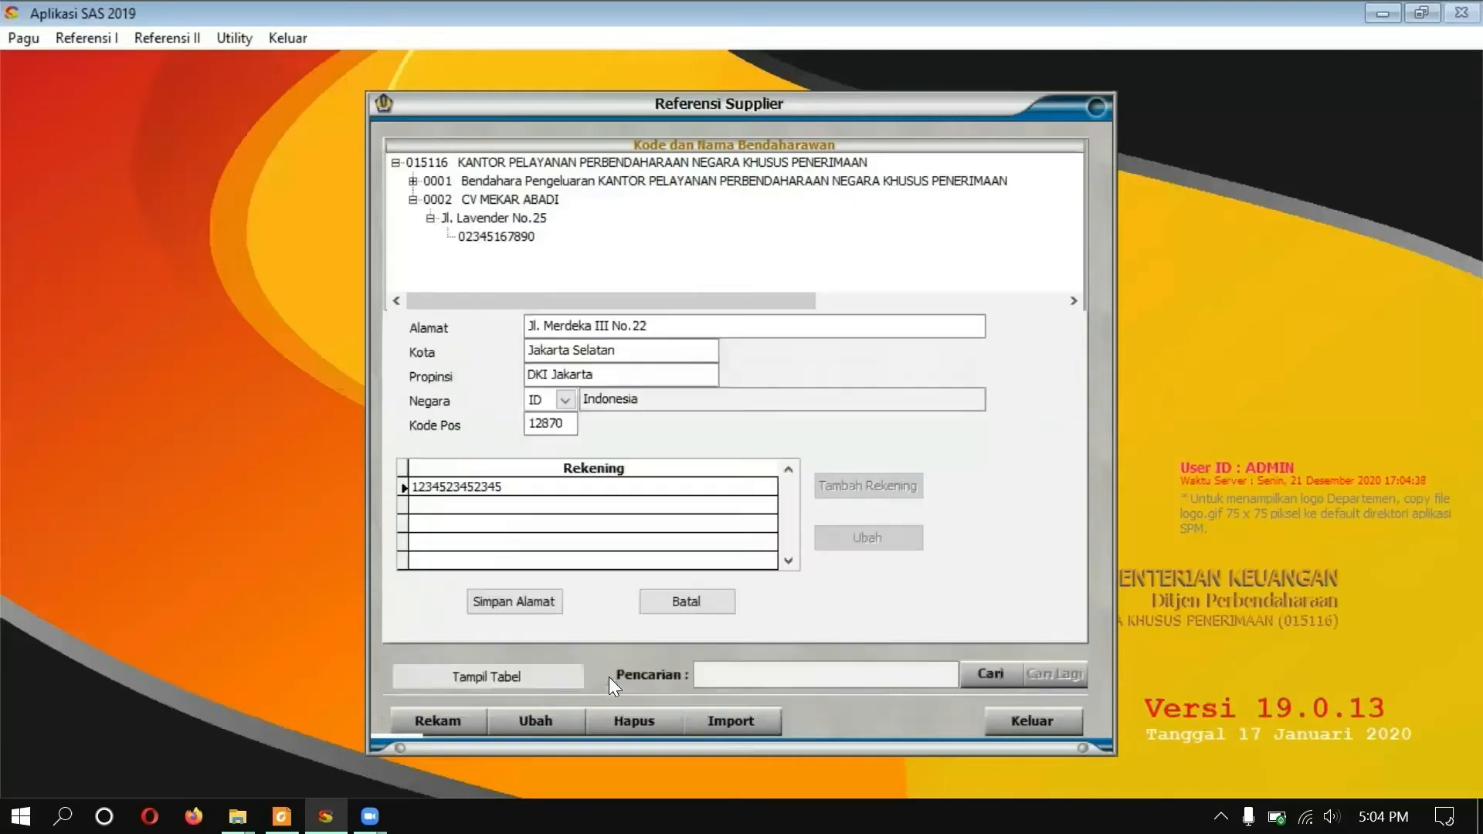
click(519, 613)
click(684, 615)
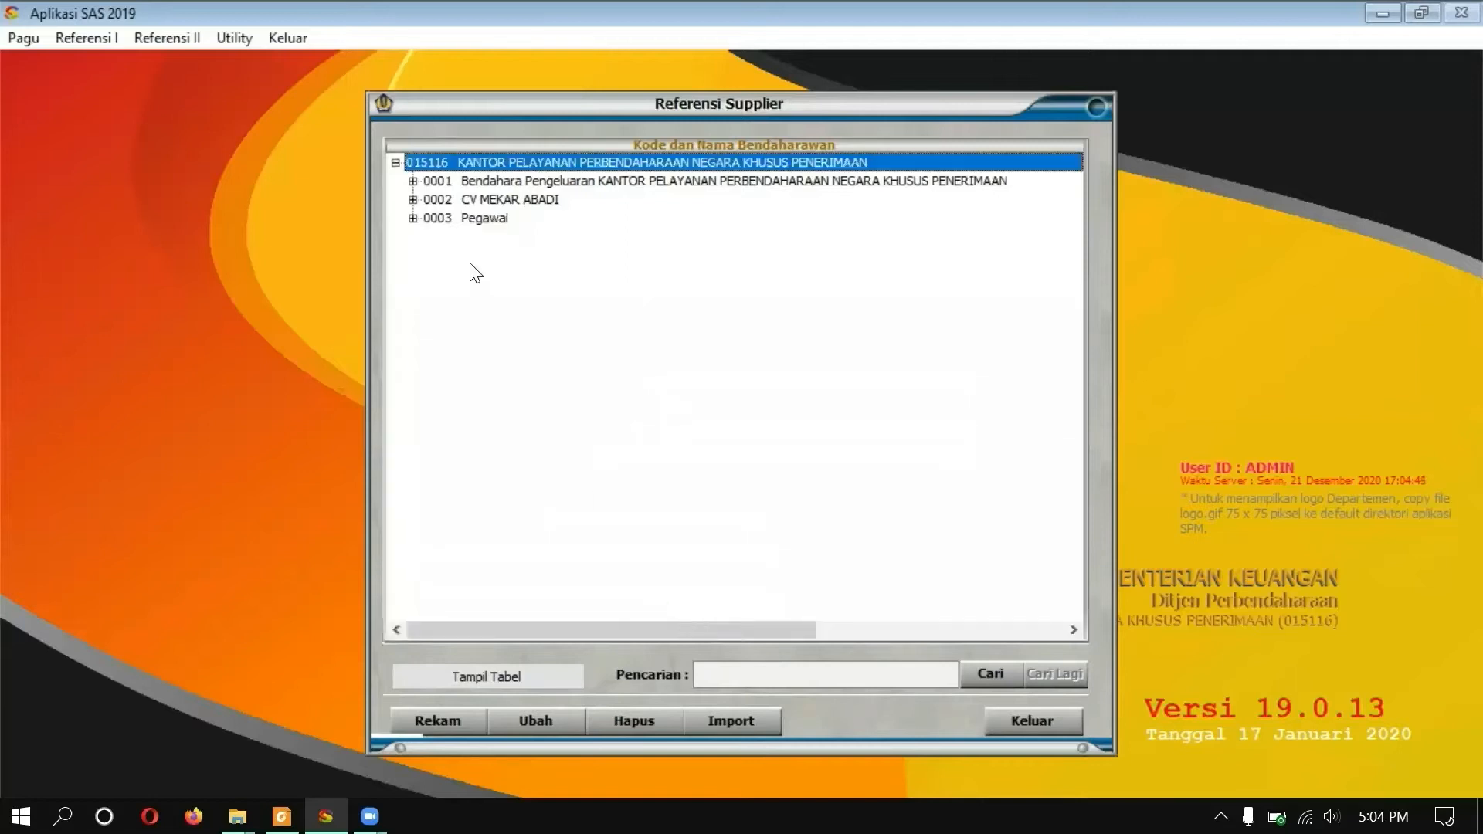
Step: Expand suppliers 0003, 0002 and 0001 to check their addresses and accounts, then close Referensi Supplier
click(413, 218)
click(430, 236)
click(413, 199)
click(431, 217)
click(414, 181)
click(431, 199)
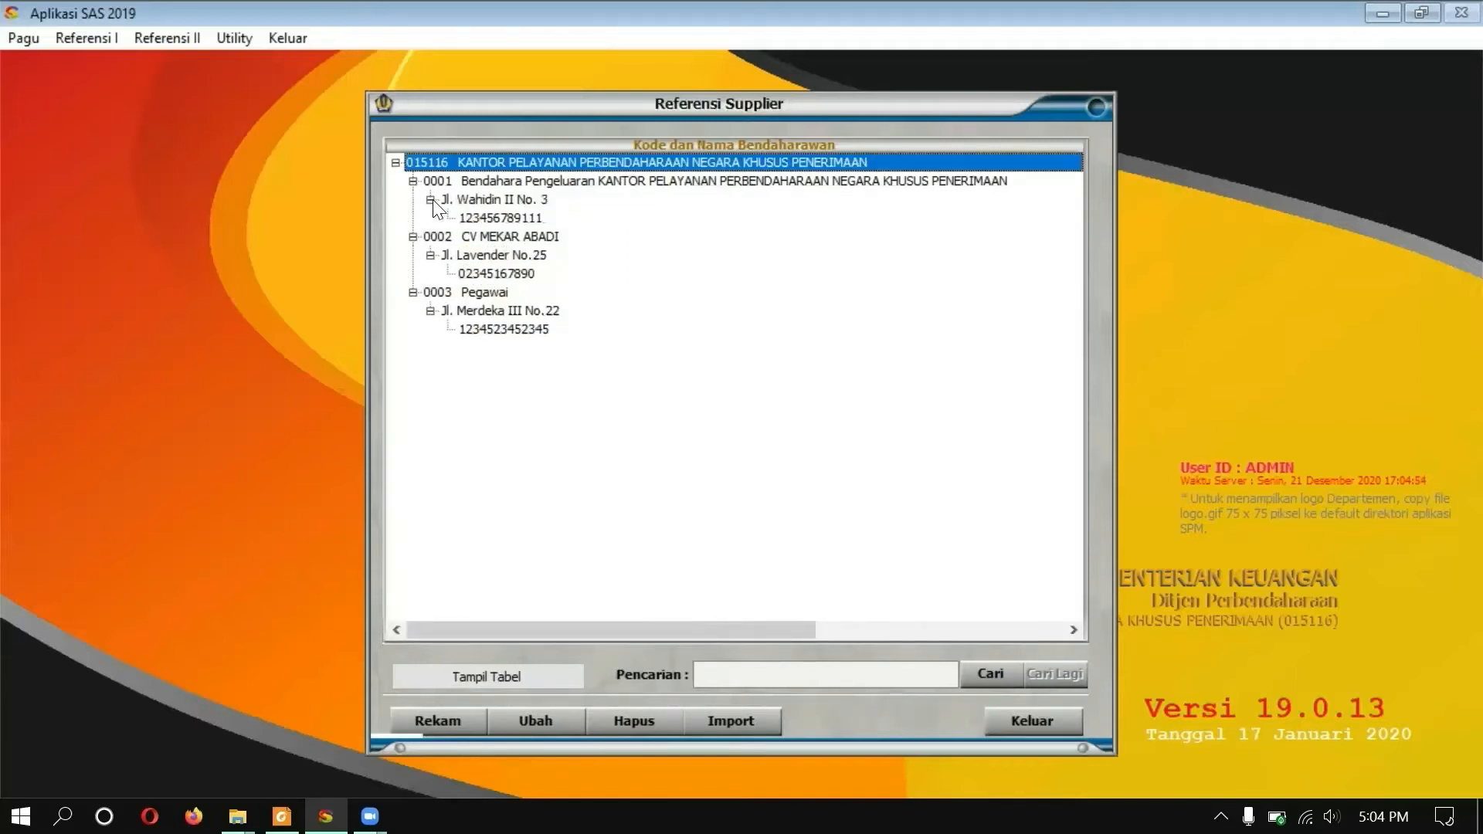
click(1022, 720)
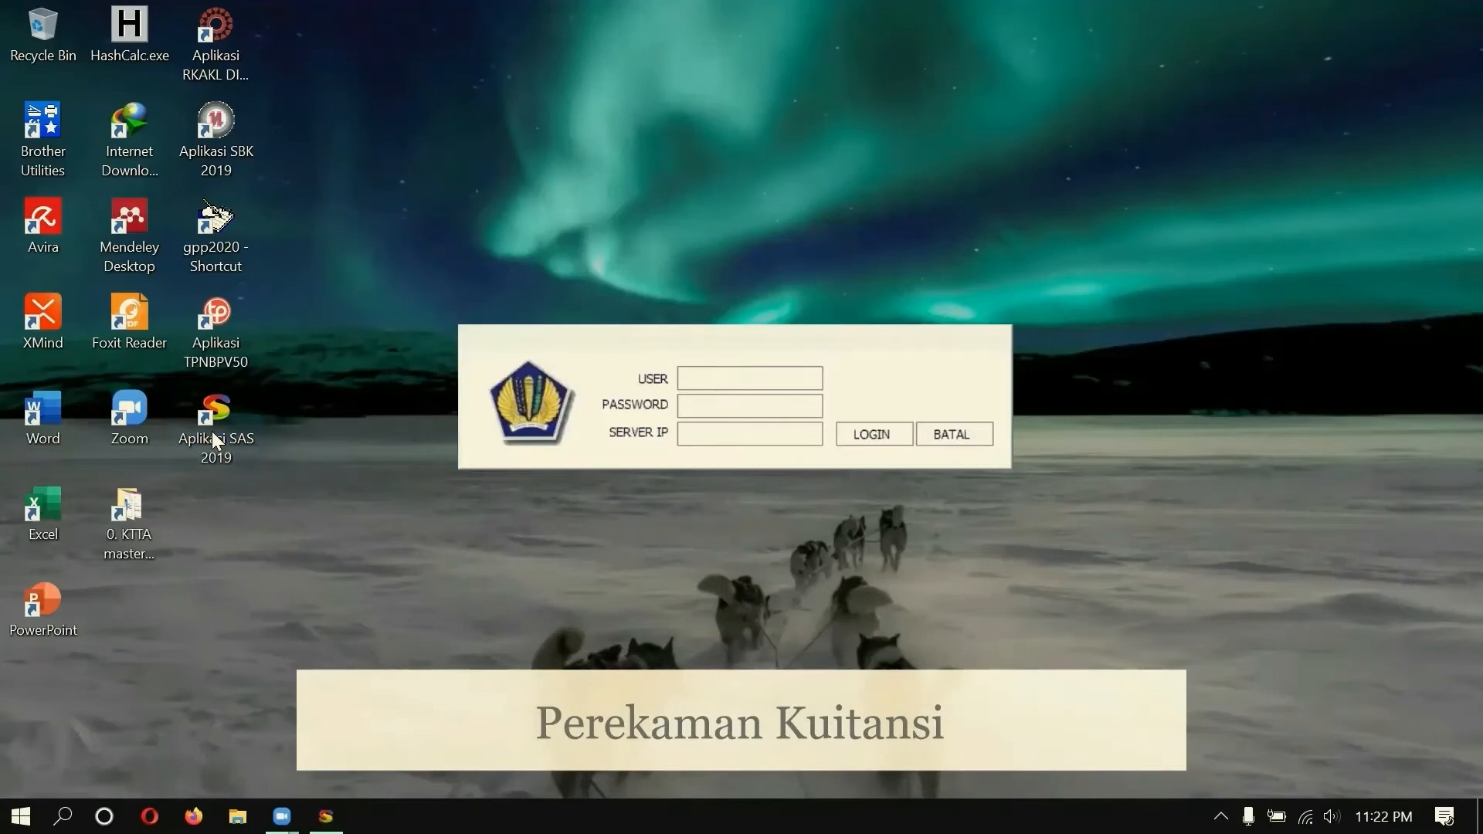
Step: Log in with the expenditure treasurer account
text(bpeng)
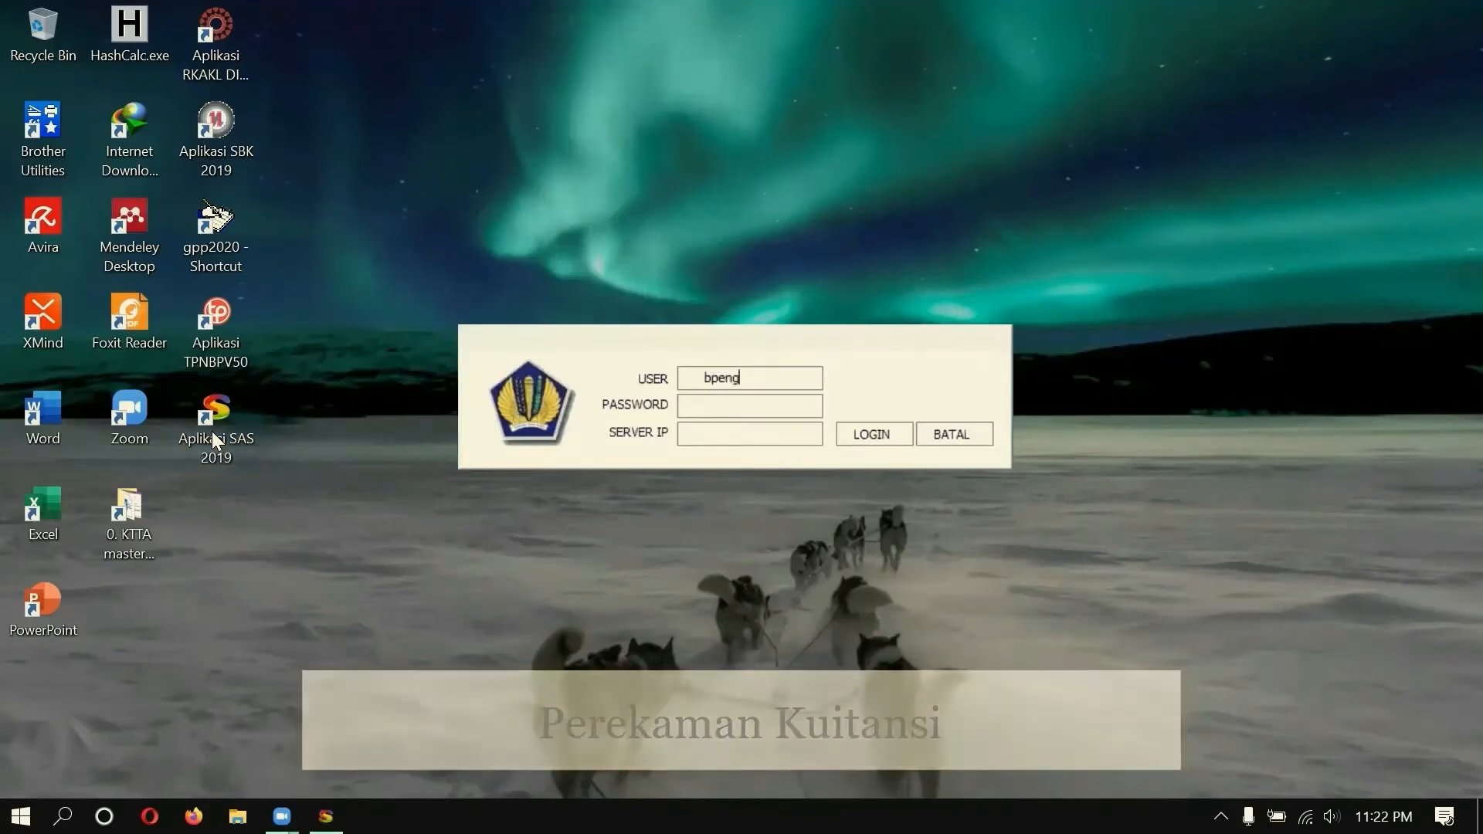
key(Tab)
text(*****)
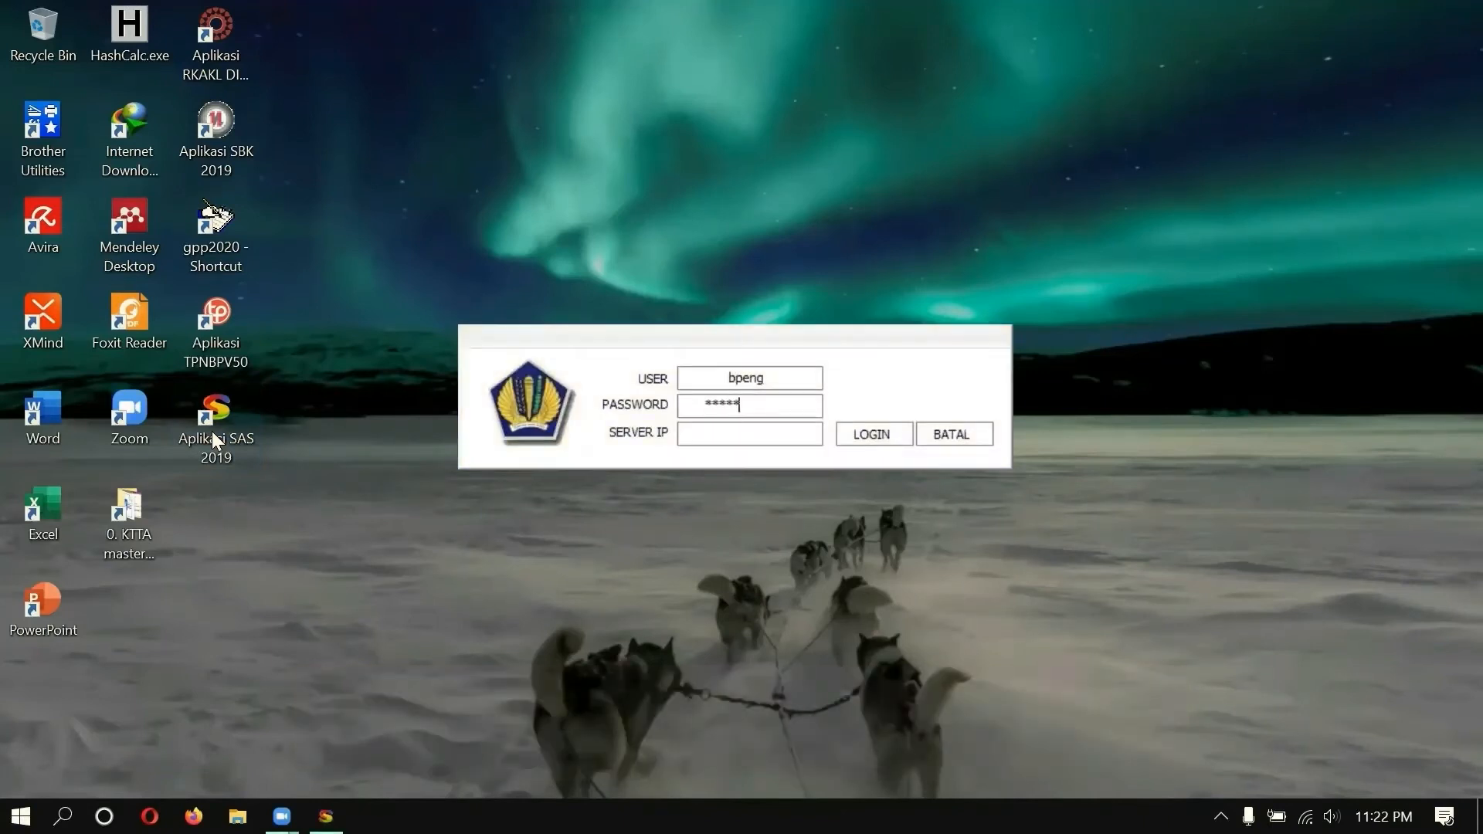
click(866, 434)
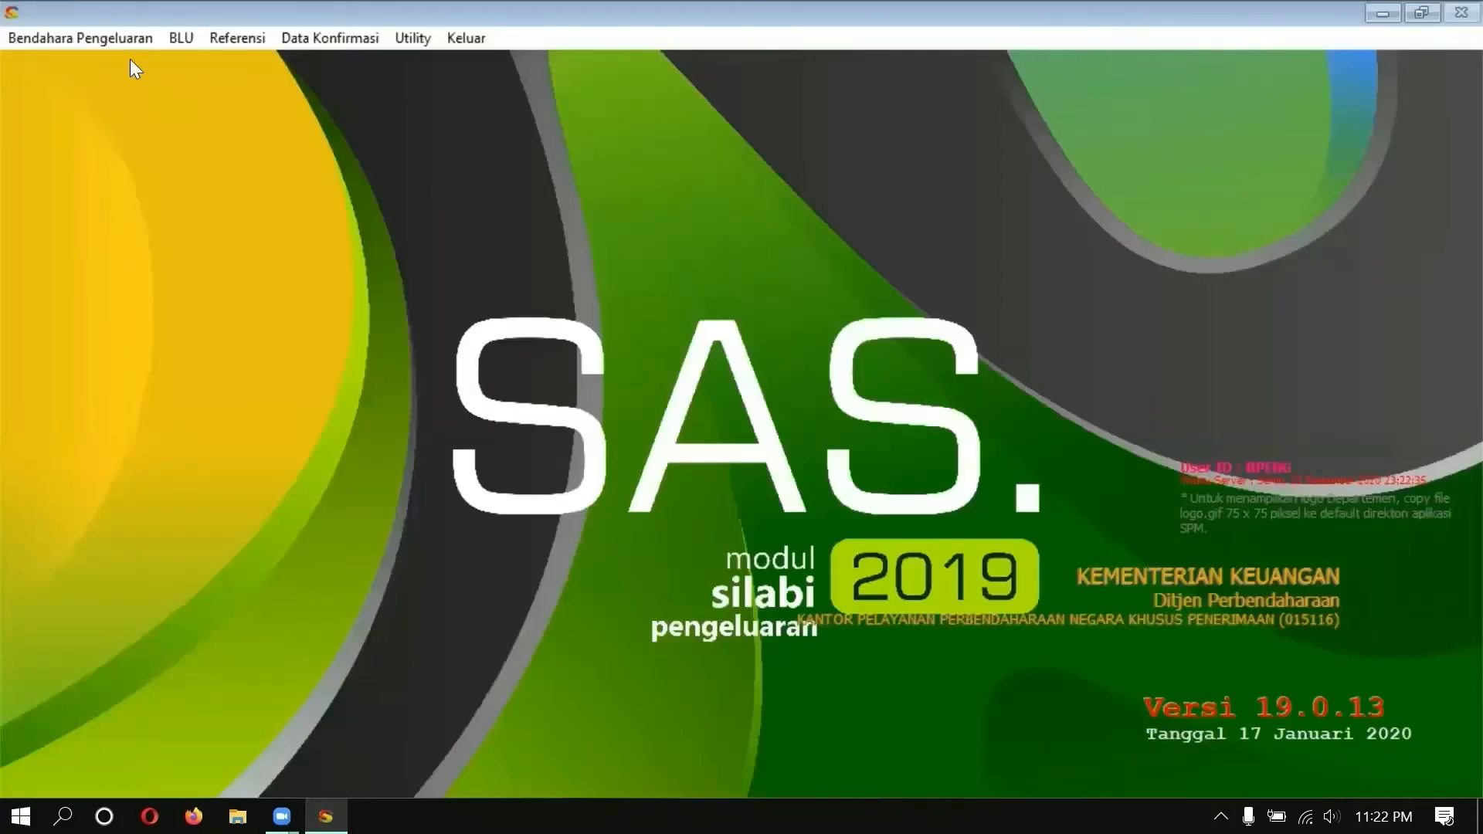
Step: Open RUH Kuitansi under Bendahara Pengeluaran with the period set to Maret
click(123, 44)
click(122, 106)
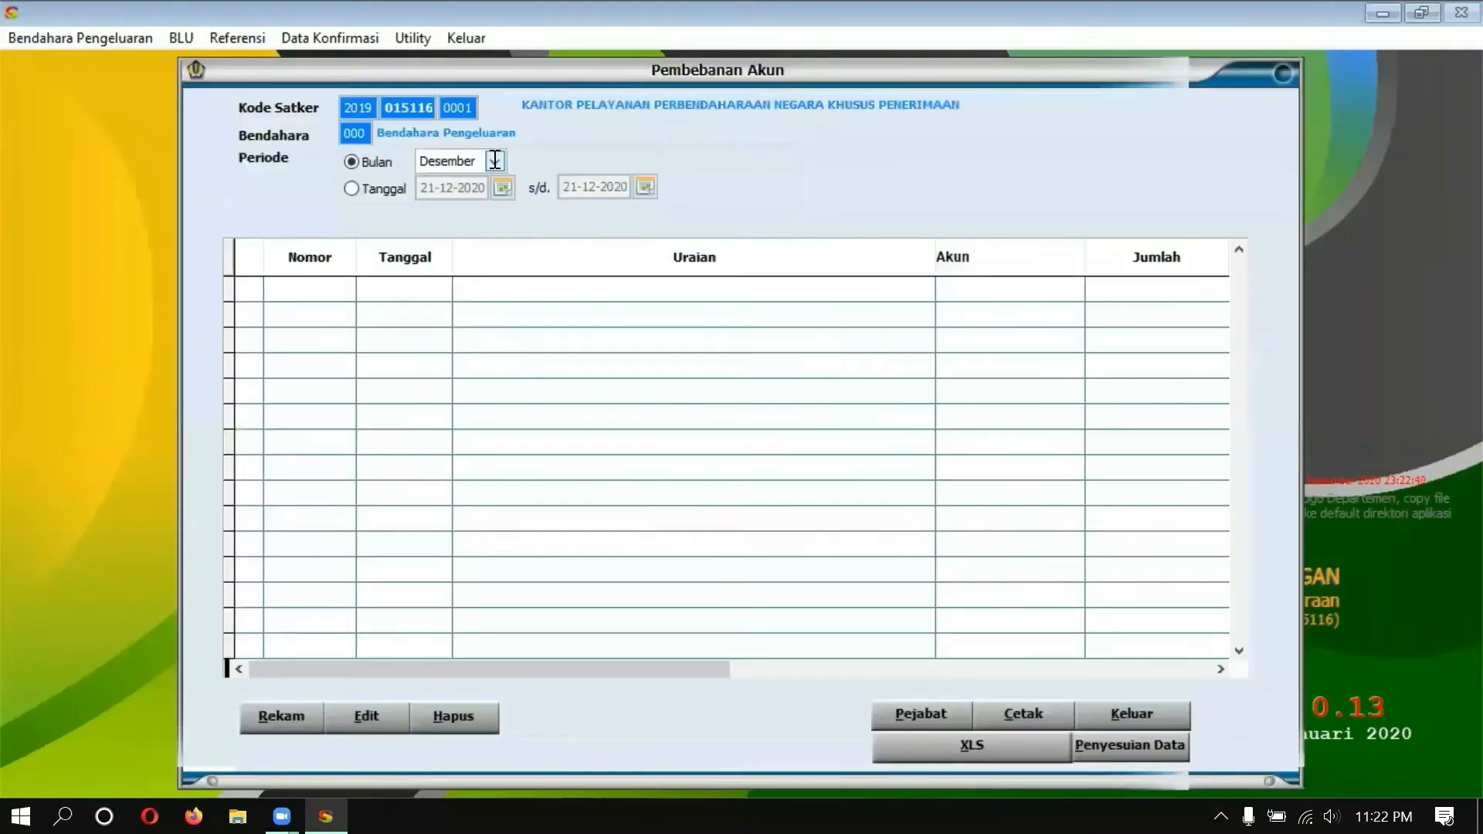
click(495, 160)
scroll(499, 196, up, 2)
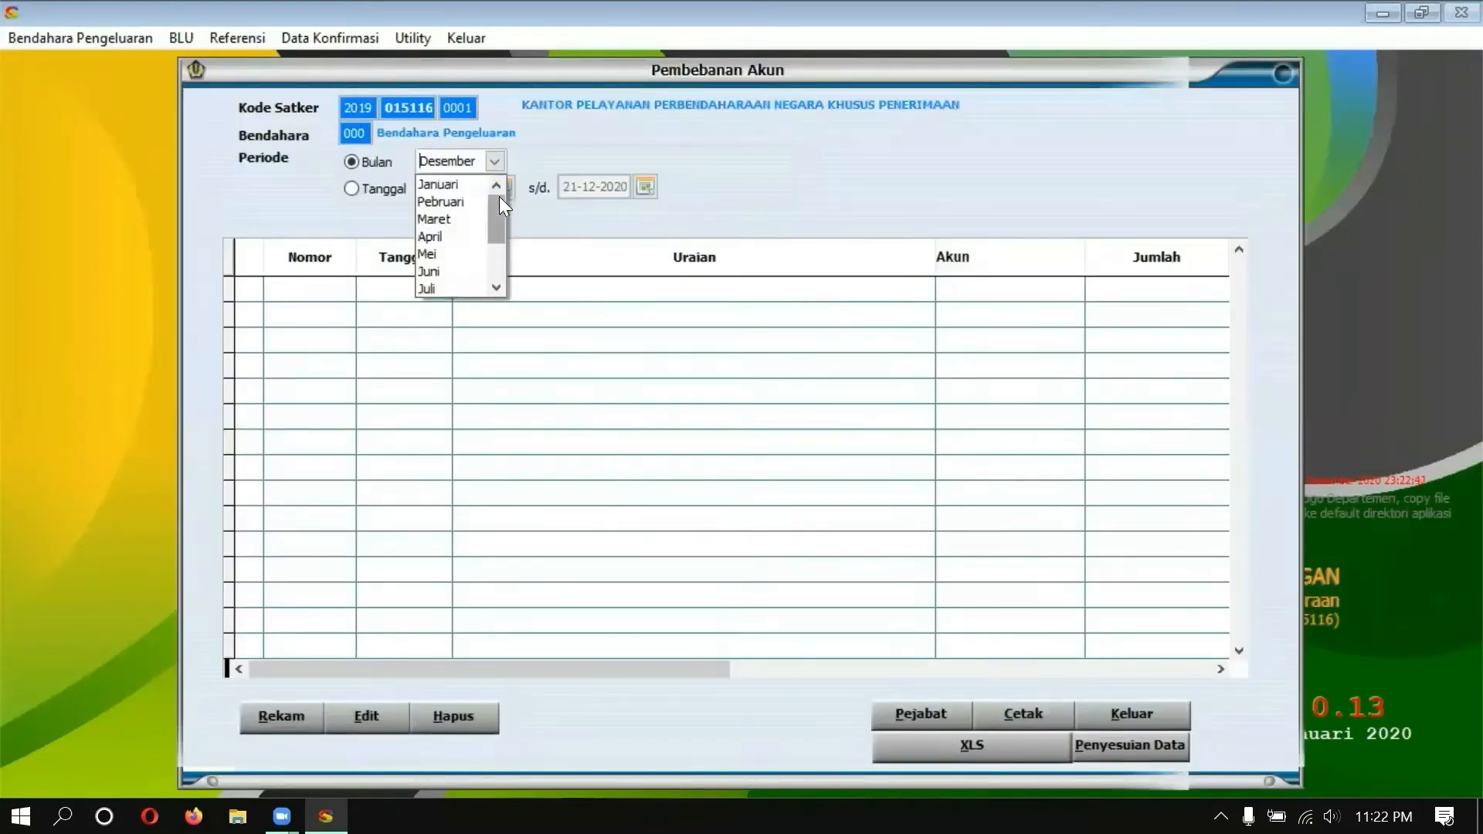
click(437, 217)
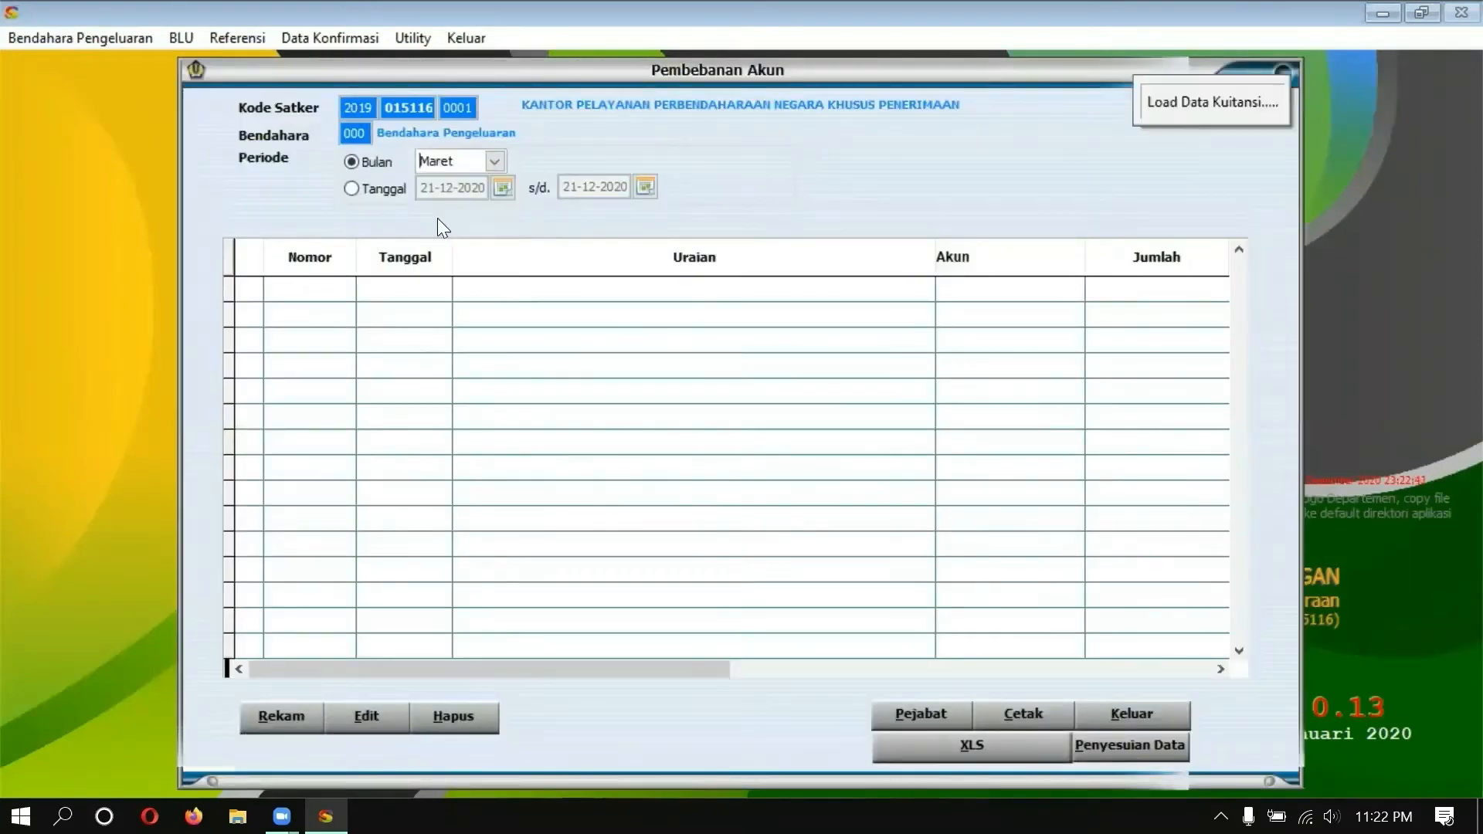
Step: Record a Non KKP receipt for Kegiatan 1701, Output 994, and bring up its budget accounts
click(278, 717)
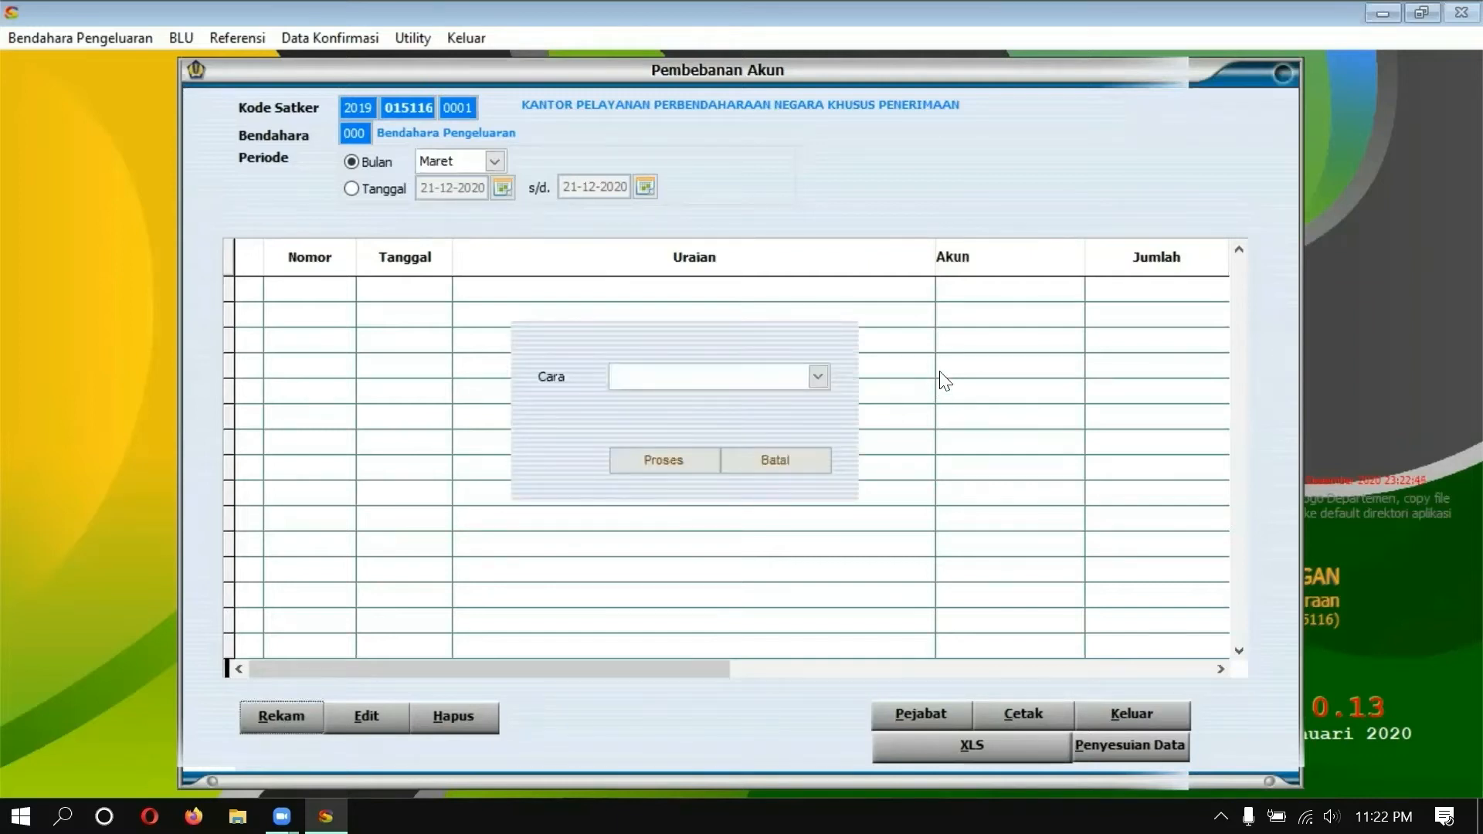
click(817, 379)
click(731, 414)
click(663, 460)
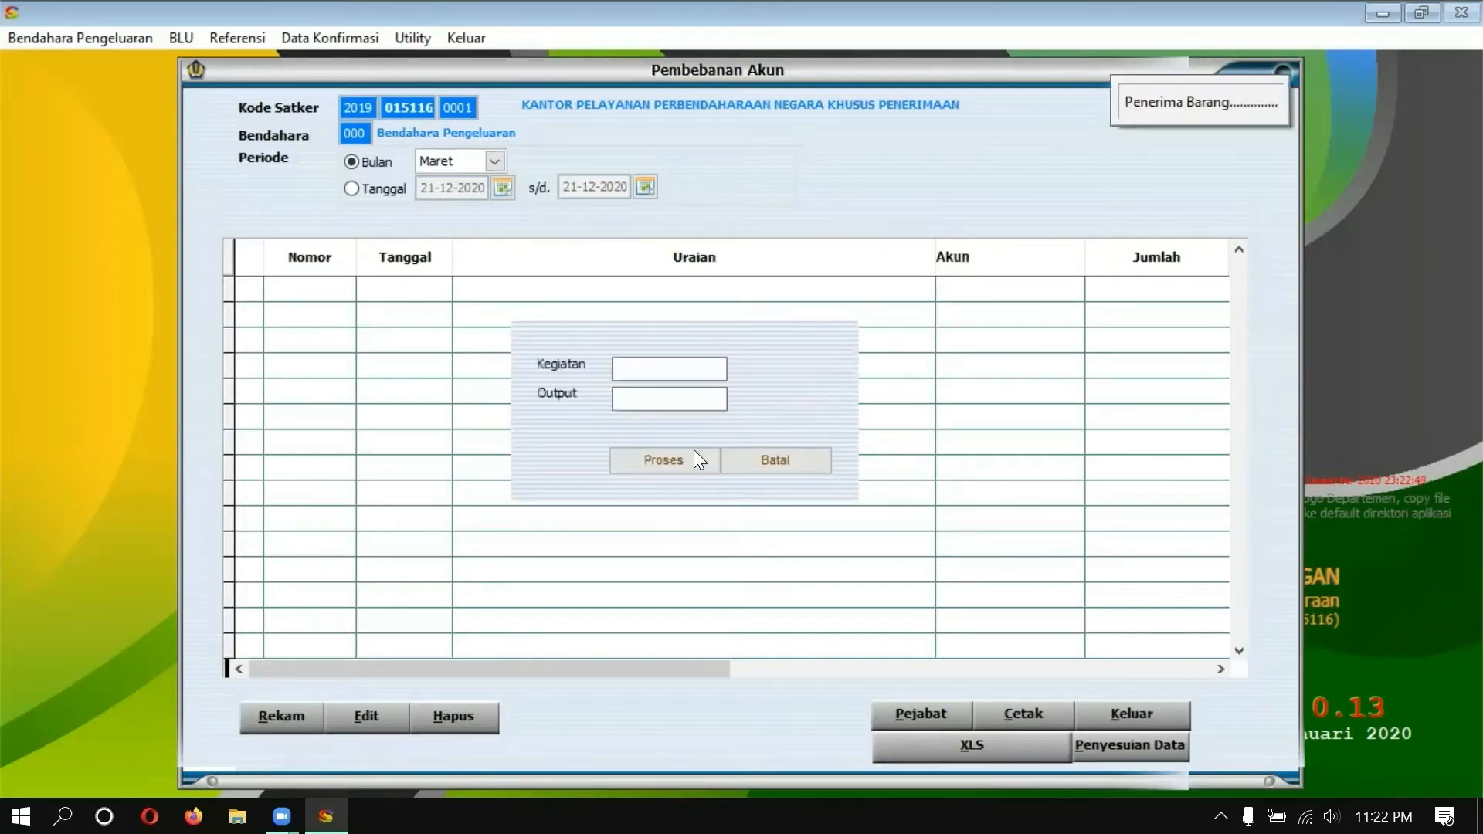
click(641, 368)
text(1701)
key(Tab)
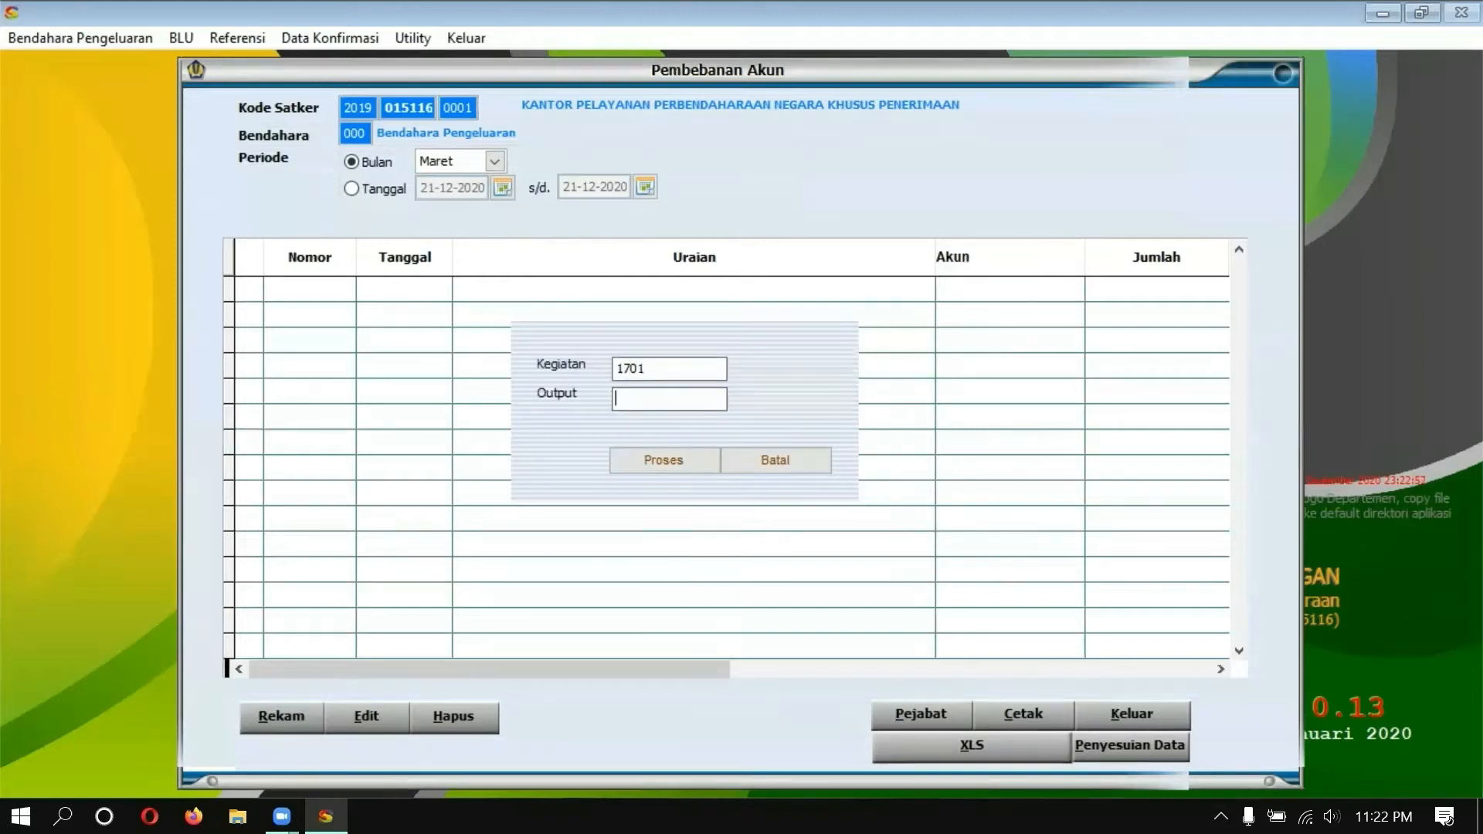
text(994)
key(Tab)
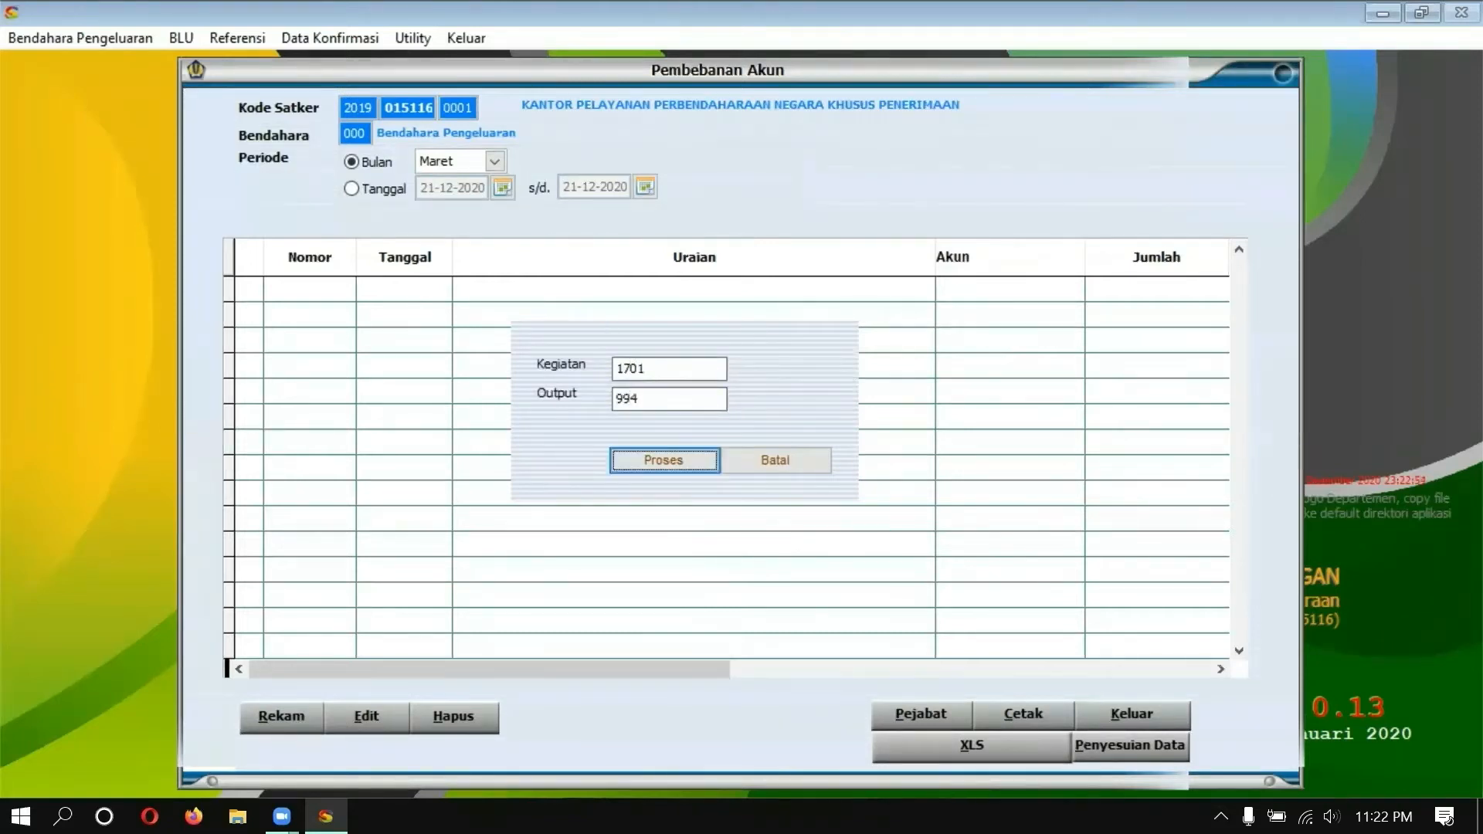
key(Return)
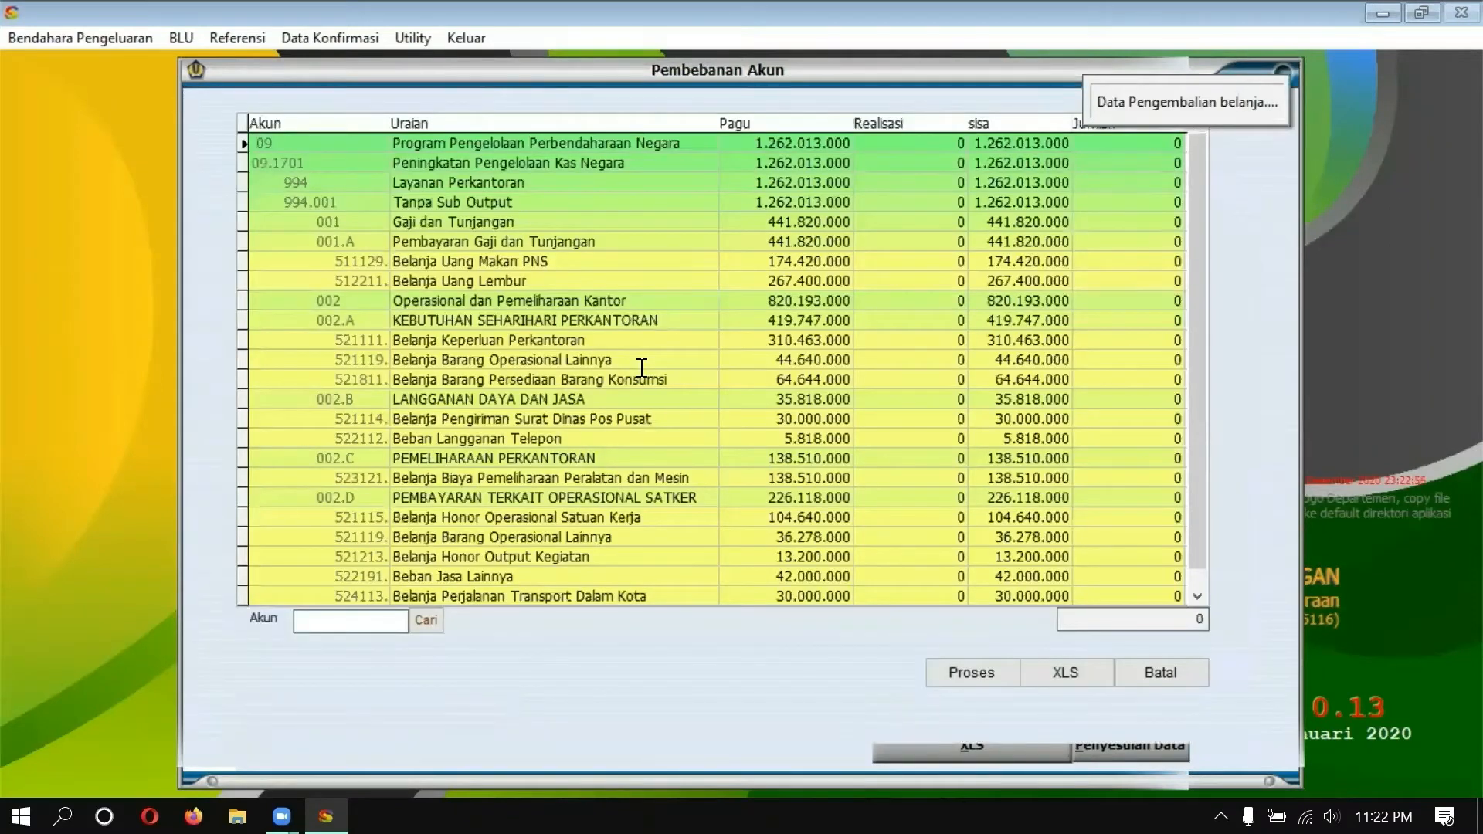
Step: Enter 20.000.000 for account 521111 and set the receipt purpose to 'Pembelian Paket ATK'
click(1082, 341)
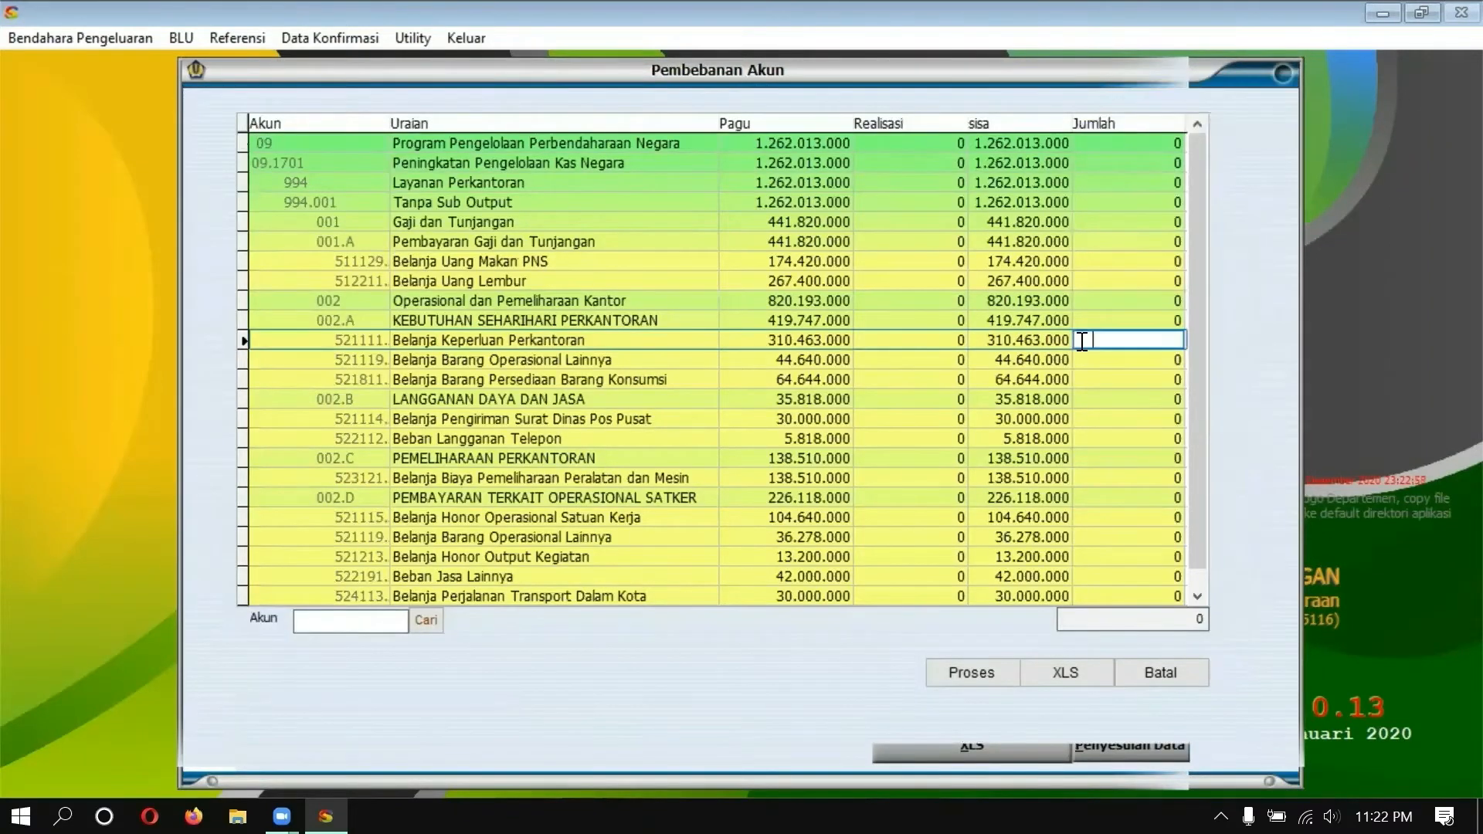
text(20)
text(0.000.)
text(0)
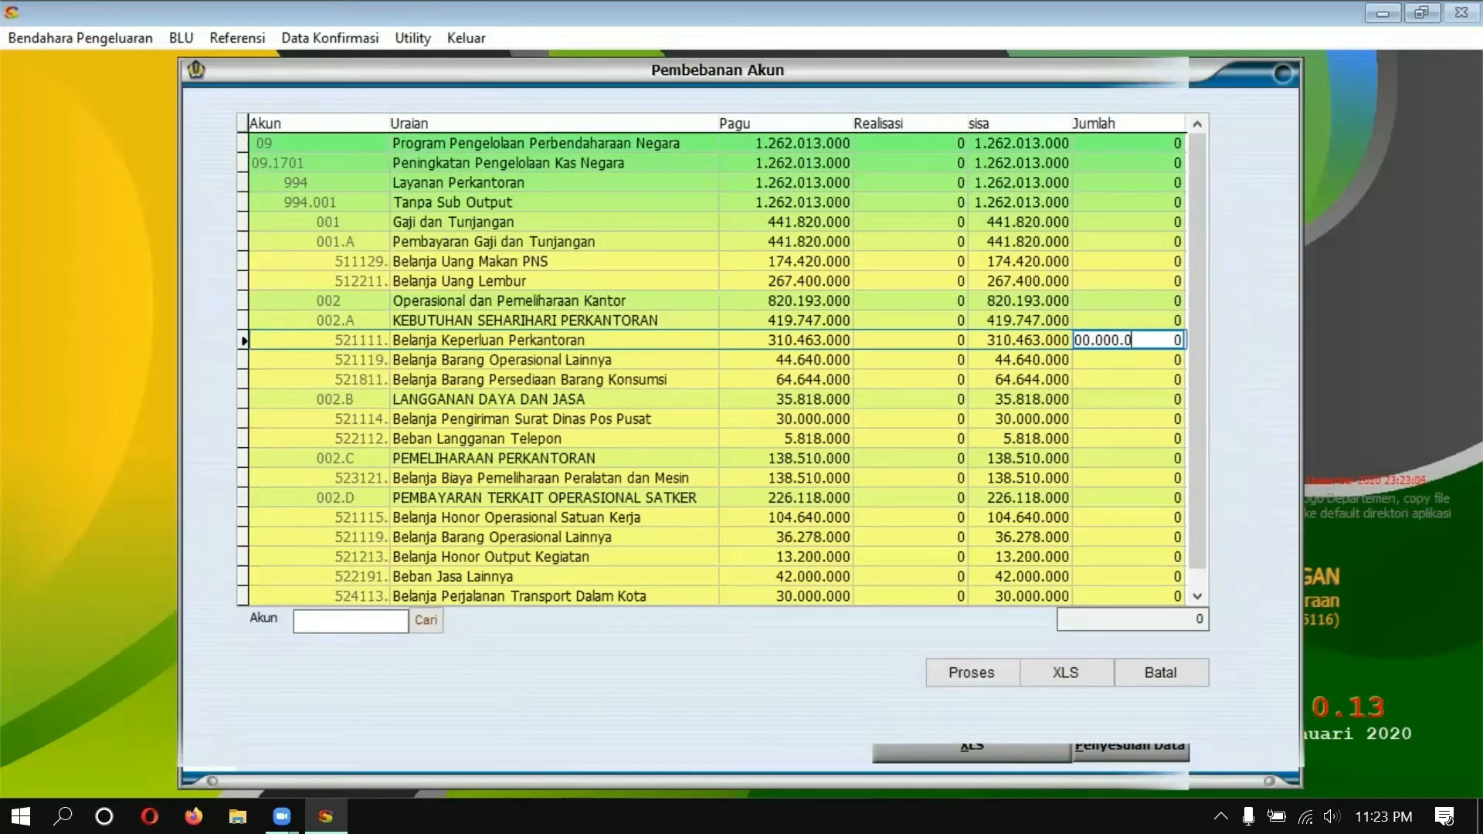
click(990, 670)
click(509, 503)
text(Pembelian ATK)
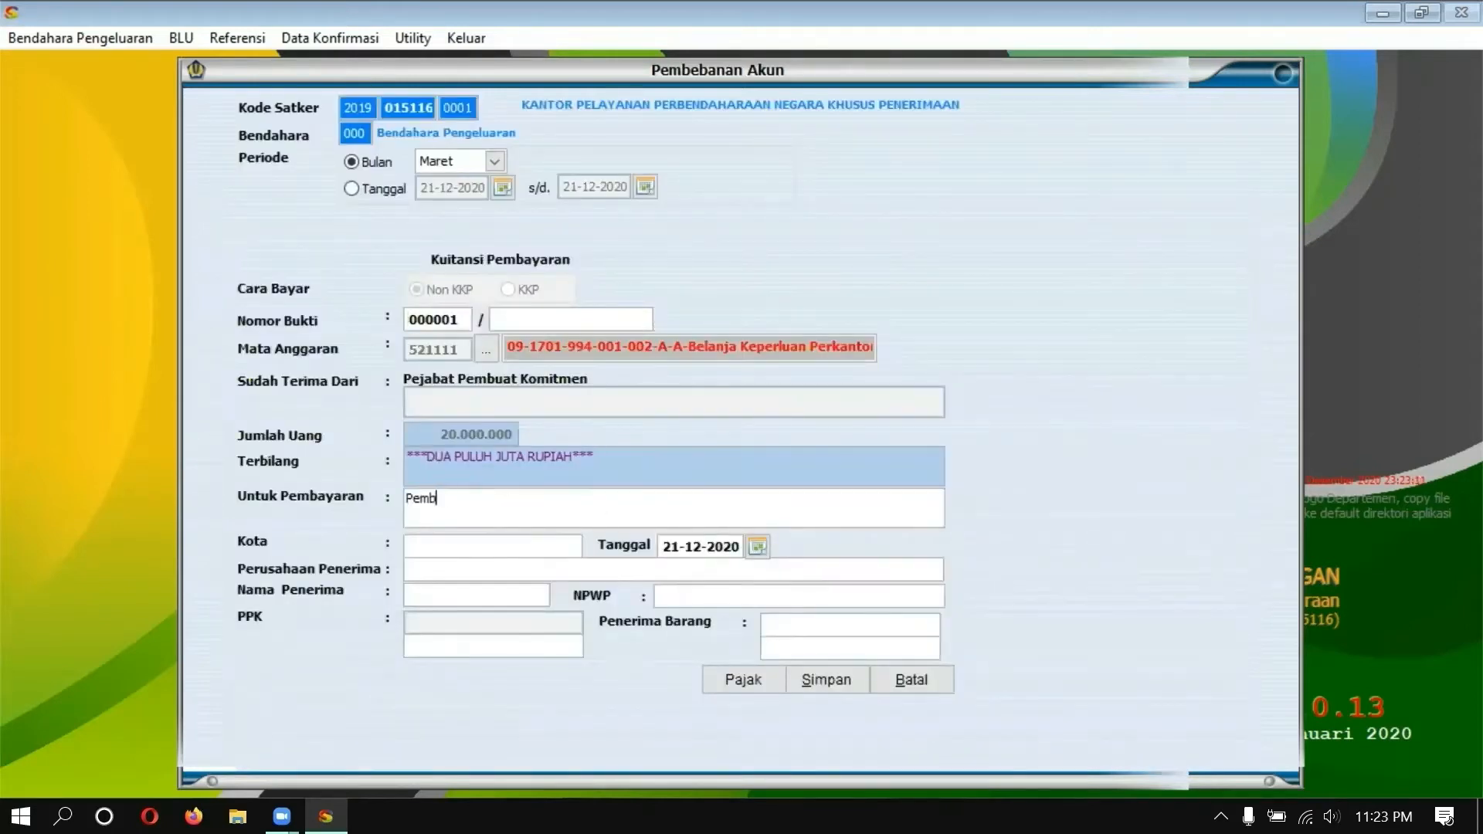
key(BackSpace)
key(BackSpace)
key(BackSpace)
text(Paket ATK)
Step: Set the receipt city to Jakarta Pusat and the date to 05-03-2019
click(498, 550)
text(Jakarta Pusat)
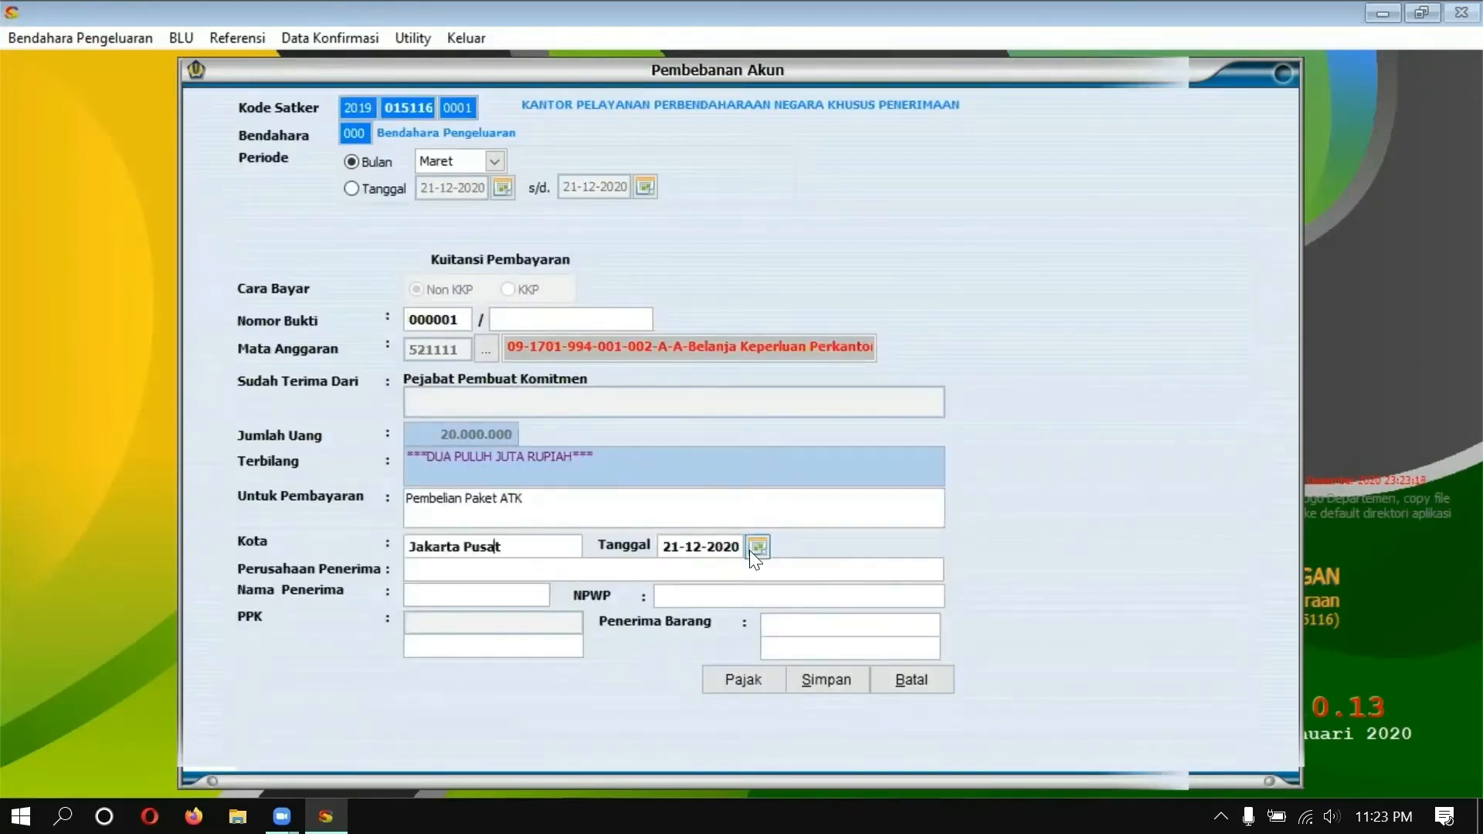
click(757, 550)
click(768, 567)
triple_click(769, 566)
double_click(768, 566)
triple_click(769, 566)
click(933, 574)
click(826, 628)
Step: Fill in the recipient company name and its tax number, and choose the commitment officer (PPK)
click(461, 570)
text(CV Kondang Jaya)
text(Han Ji Pyeong)
click(718, 592)
click(502, 645)
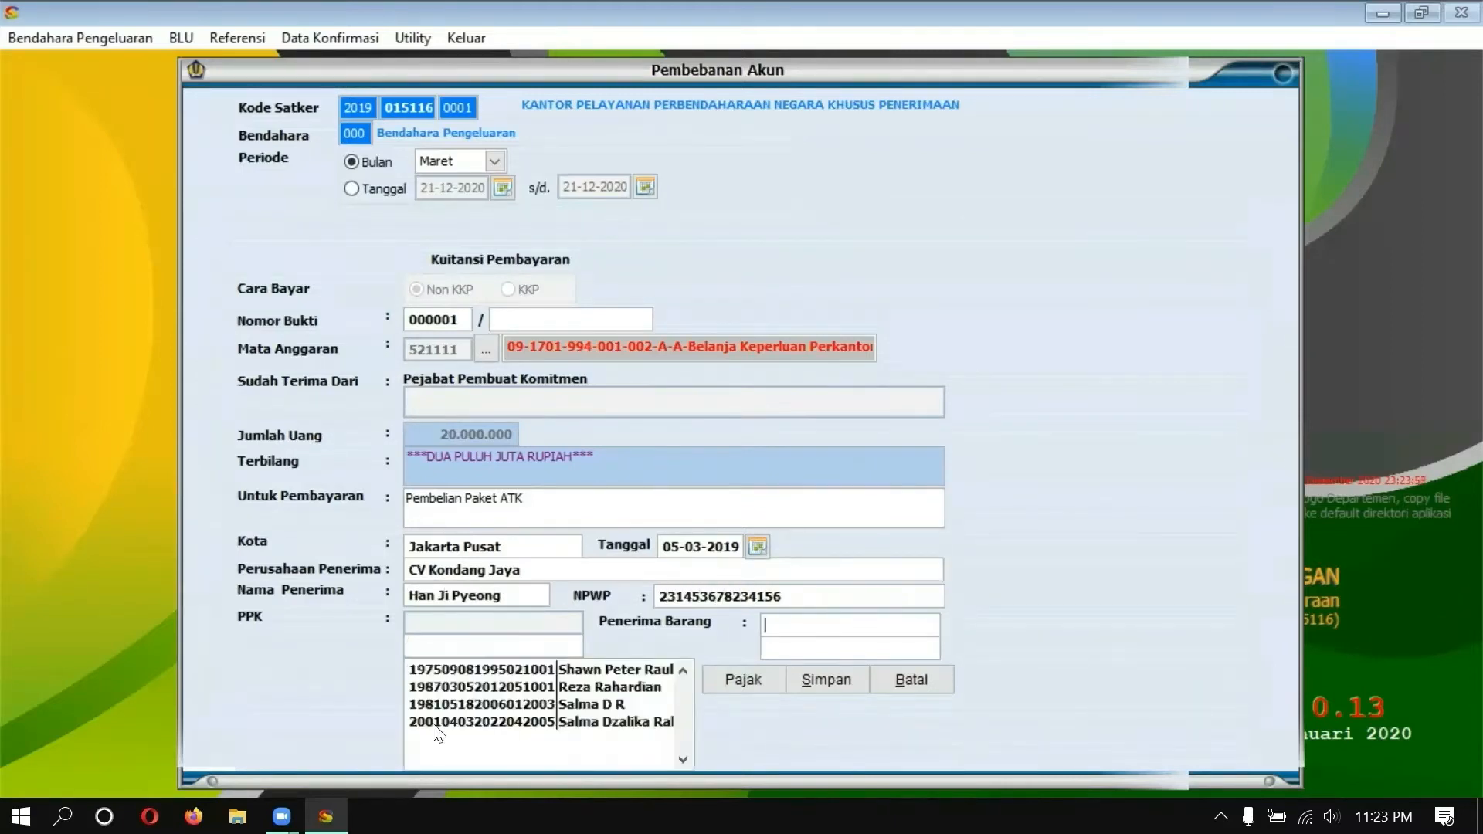
click(502, 722)
text(Rinrad)
Step: Save receipt 000001, tick it in the list, and close the receipt window
click(830, 679)
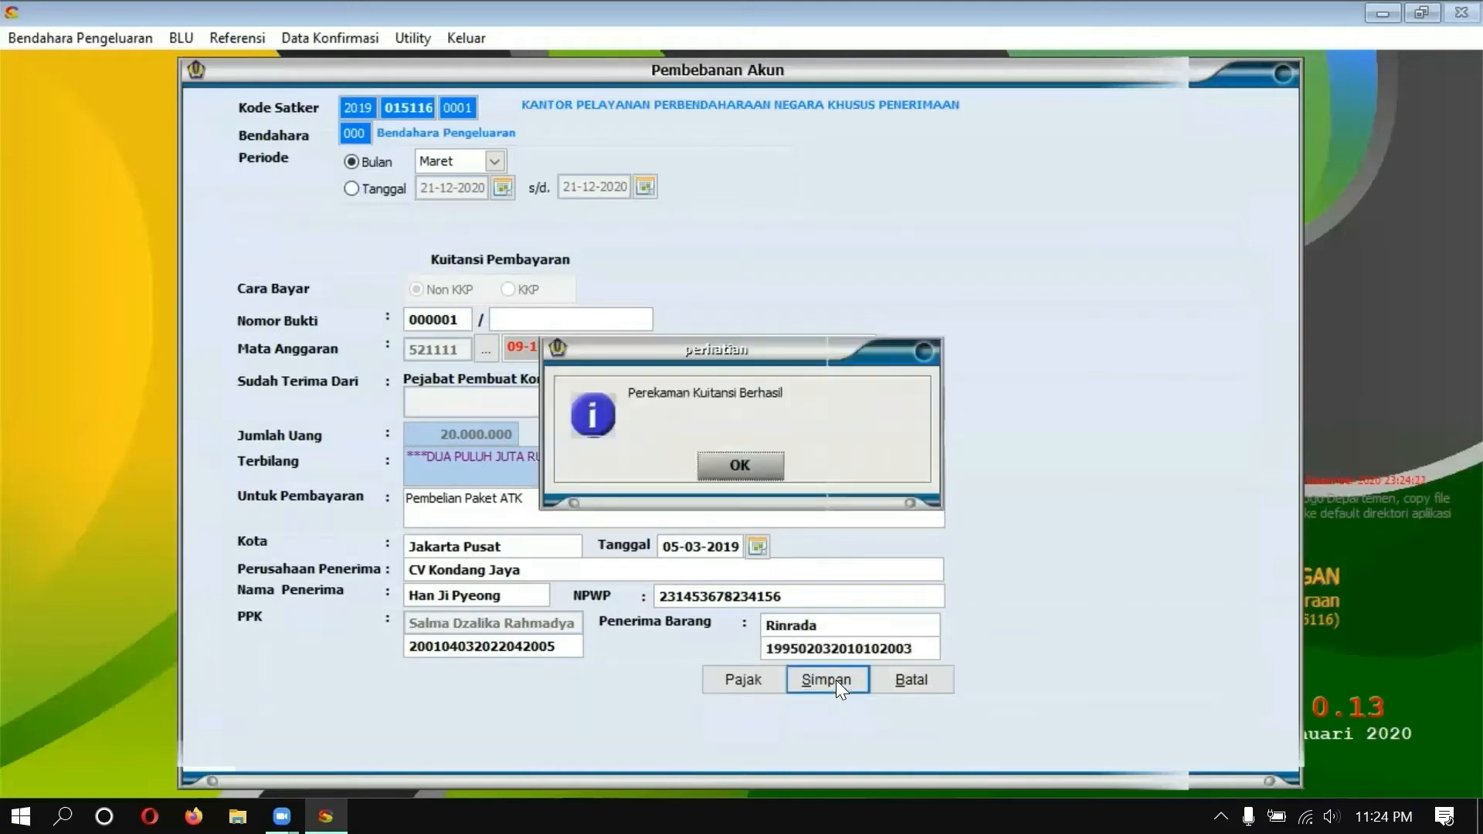
click(734, 469)
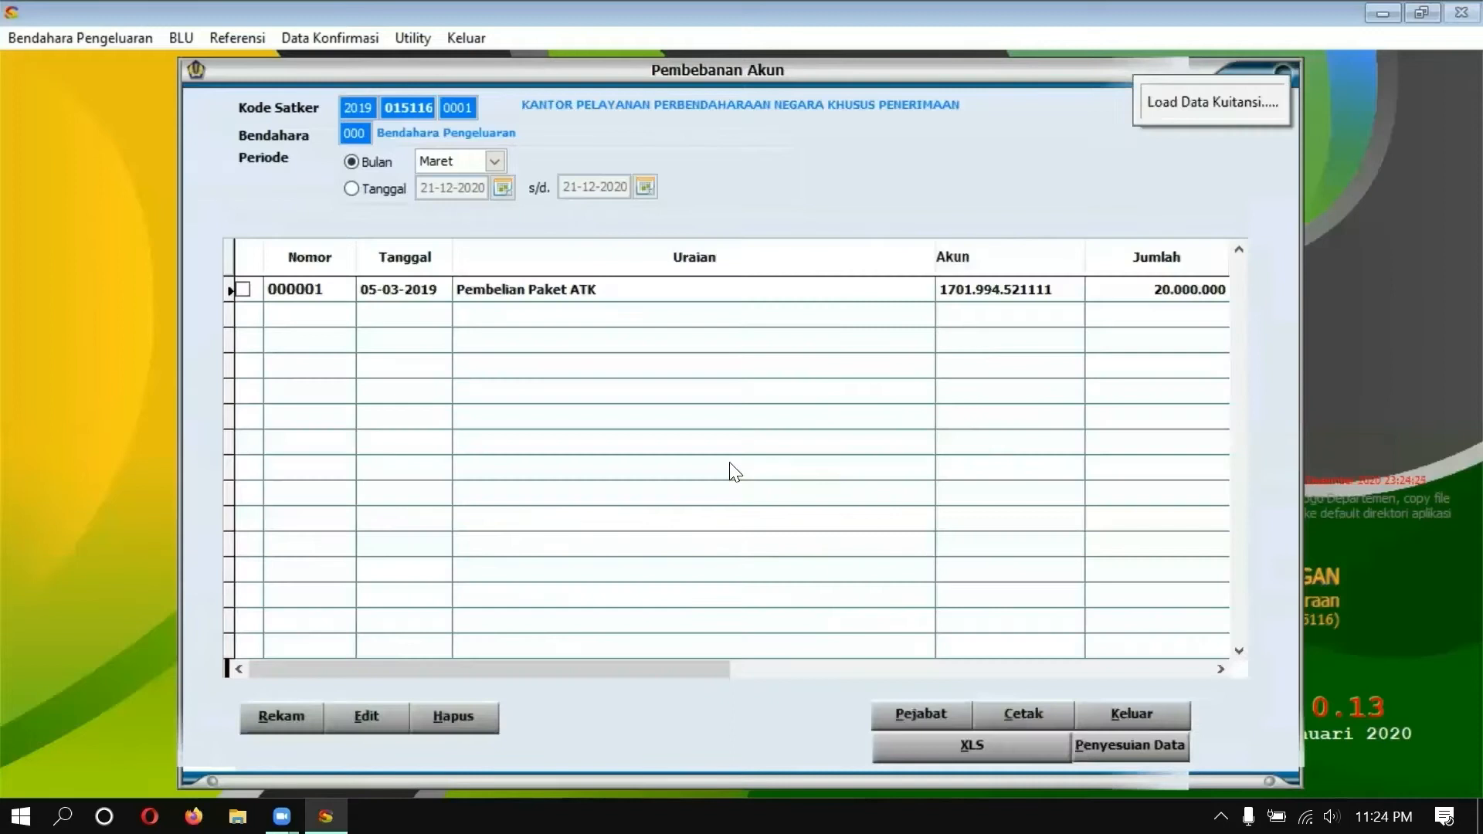
click(242, 291)
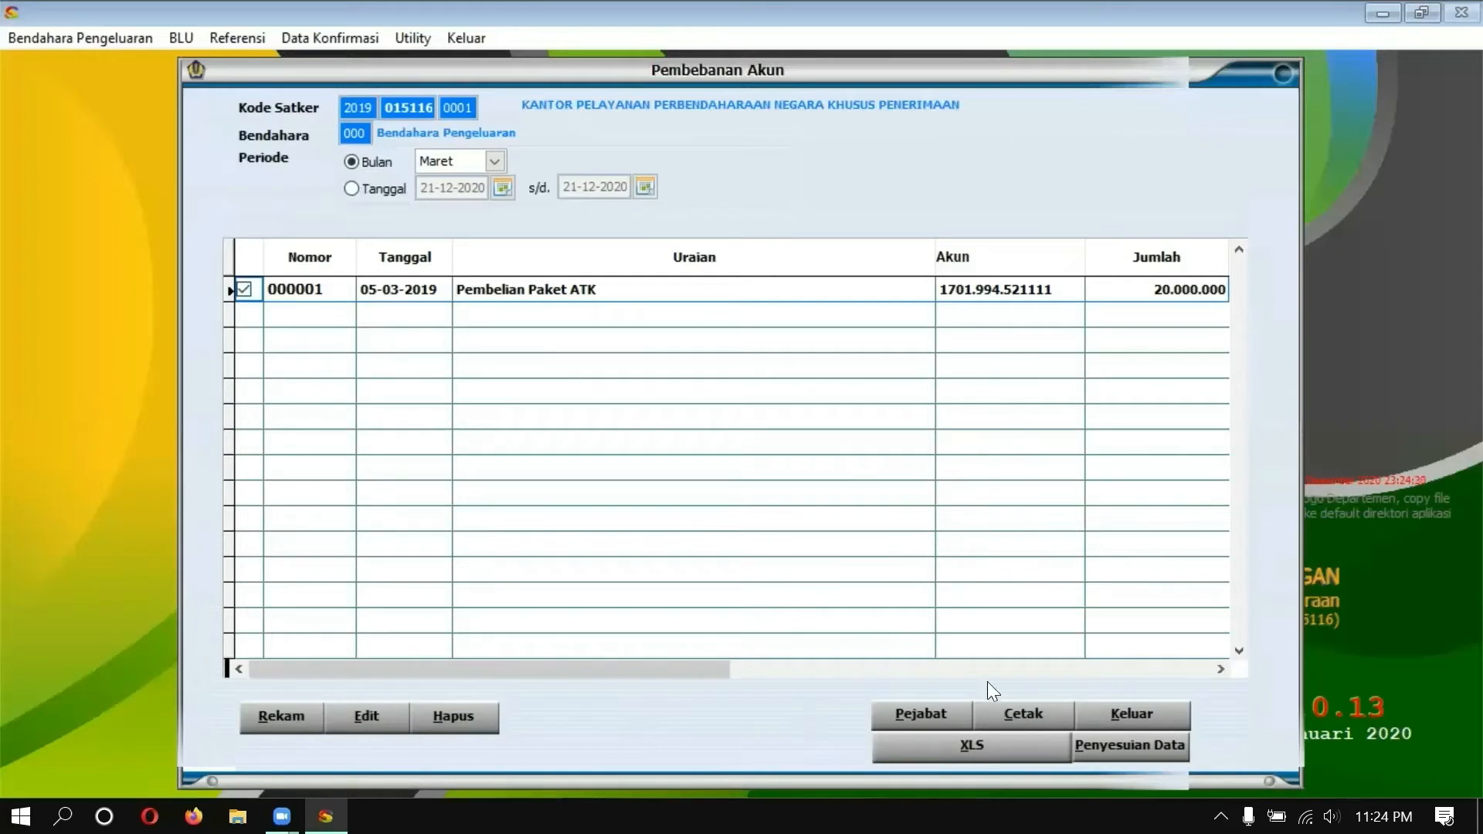
click(1129, 715)
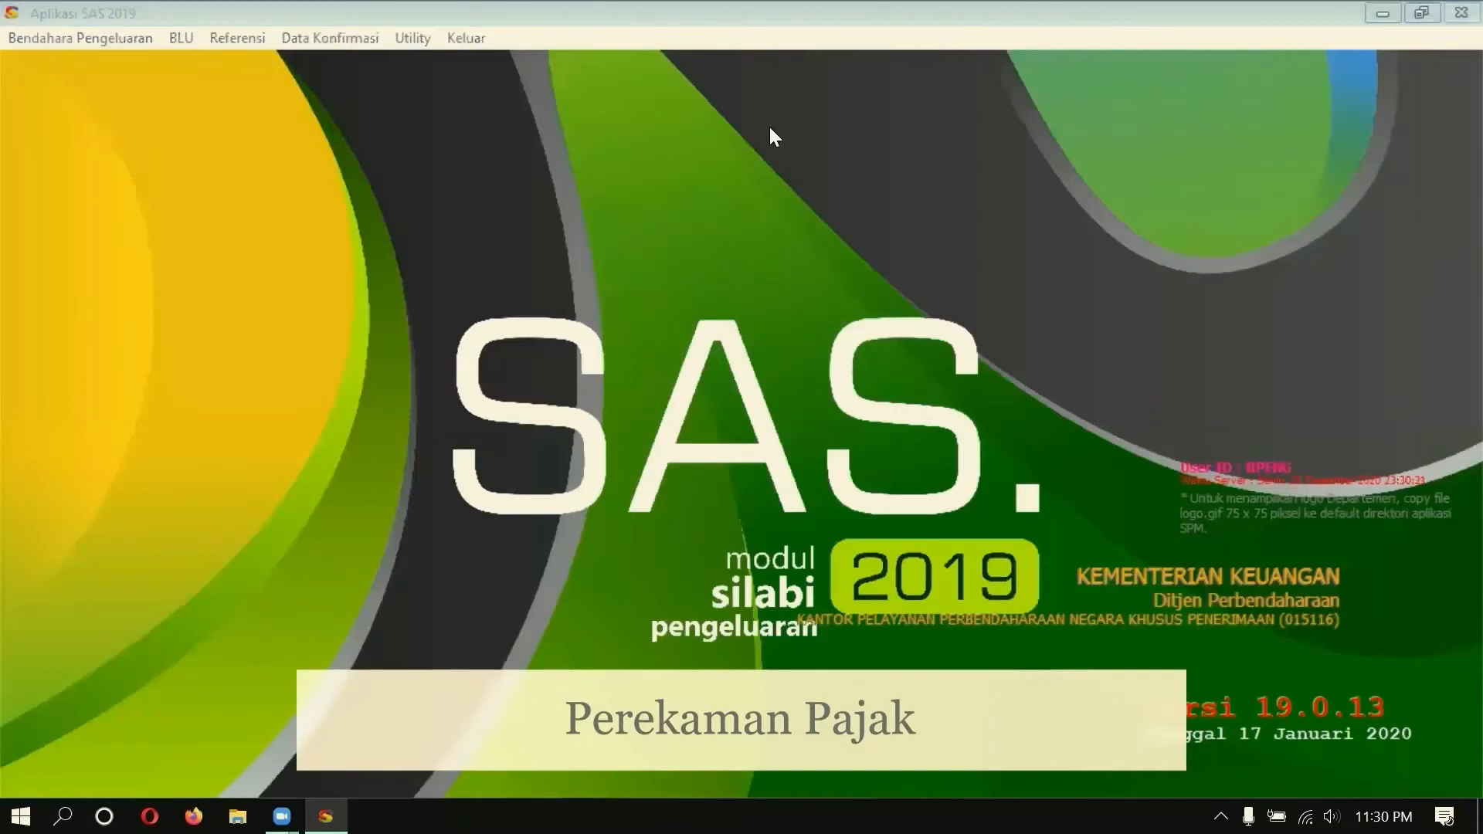
Step: Open tax recording (RUH Pajak) with the period set to Maret
click(71, 41)
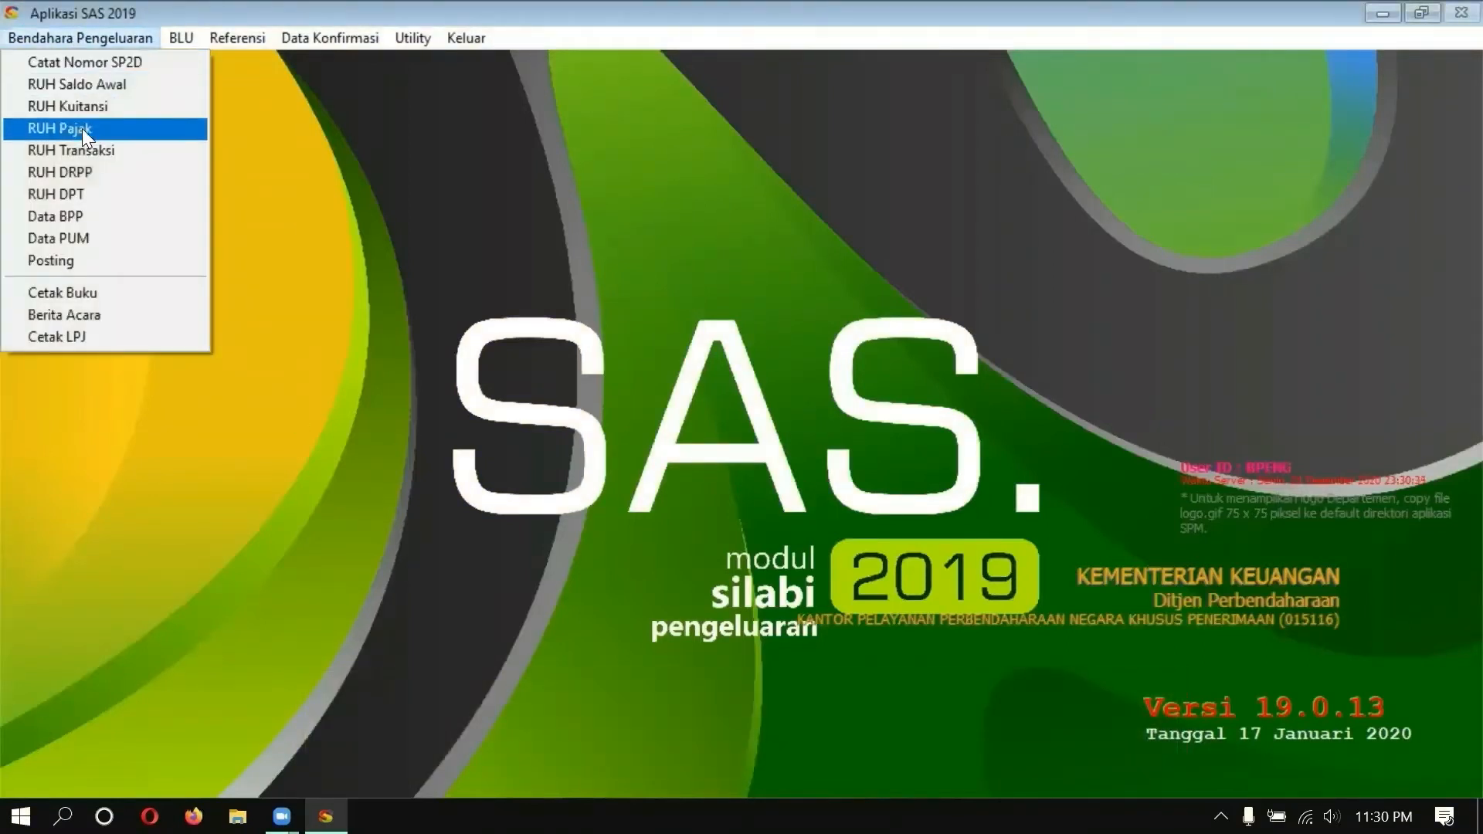
click(119, 129)
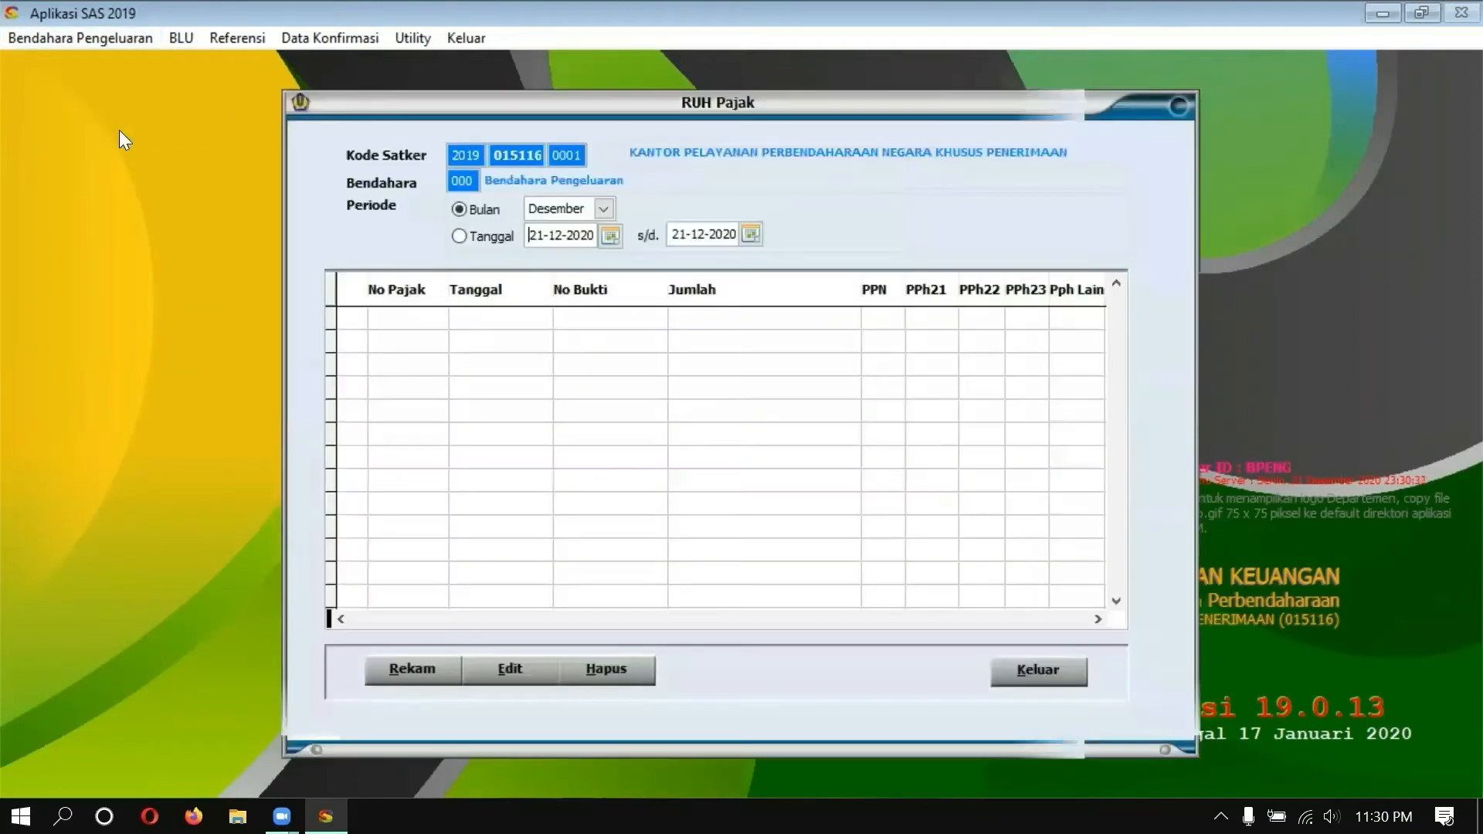
click(603, 209)
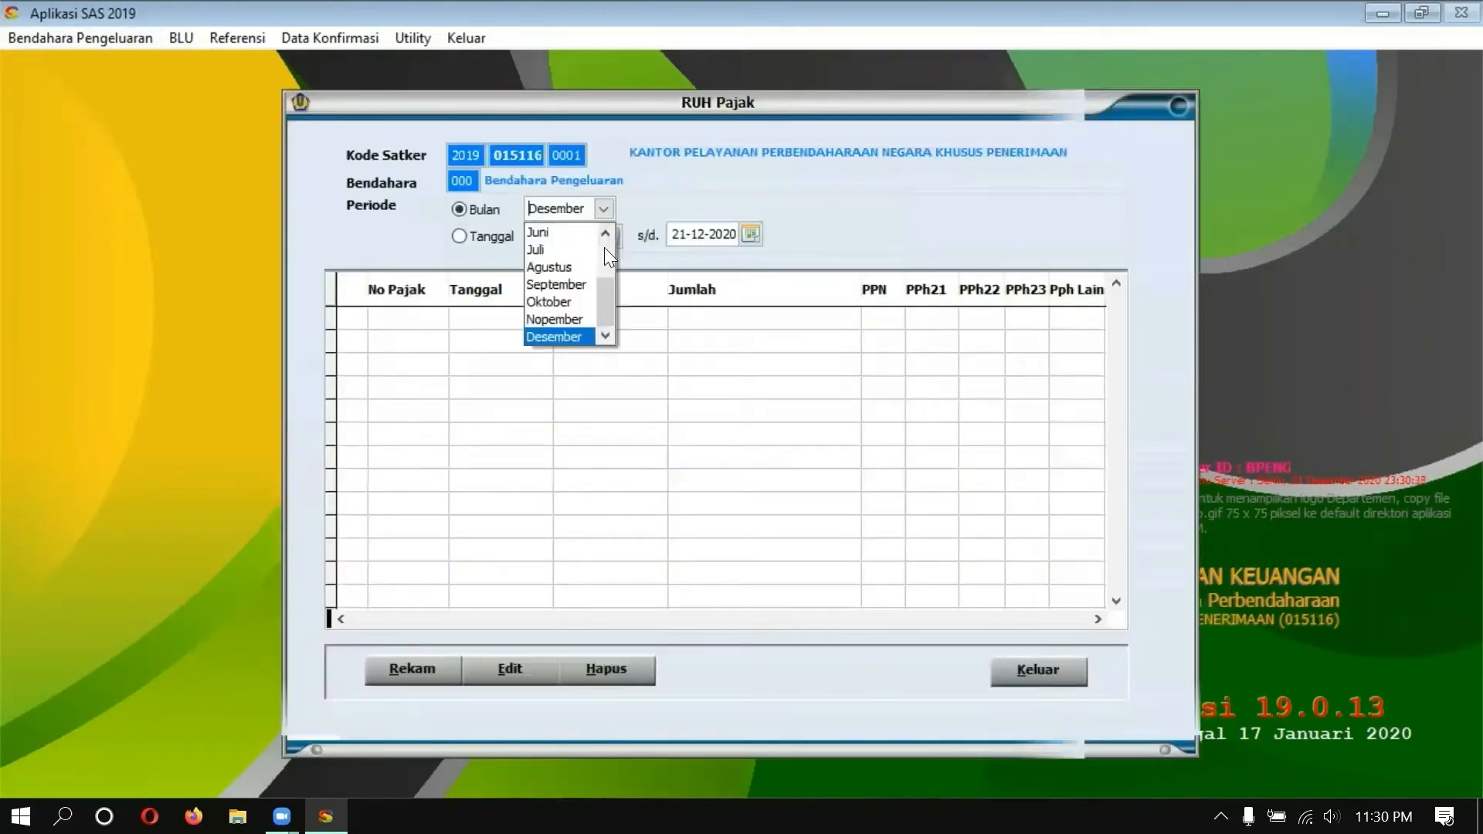
click(604, 247)
click(547, 264)
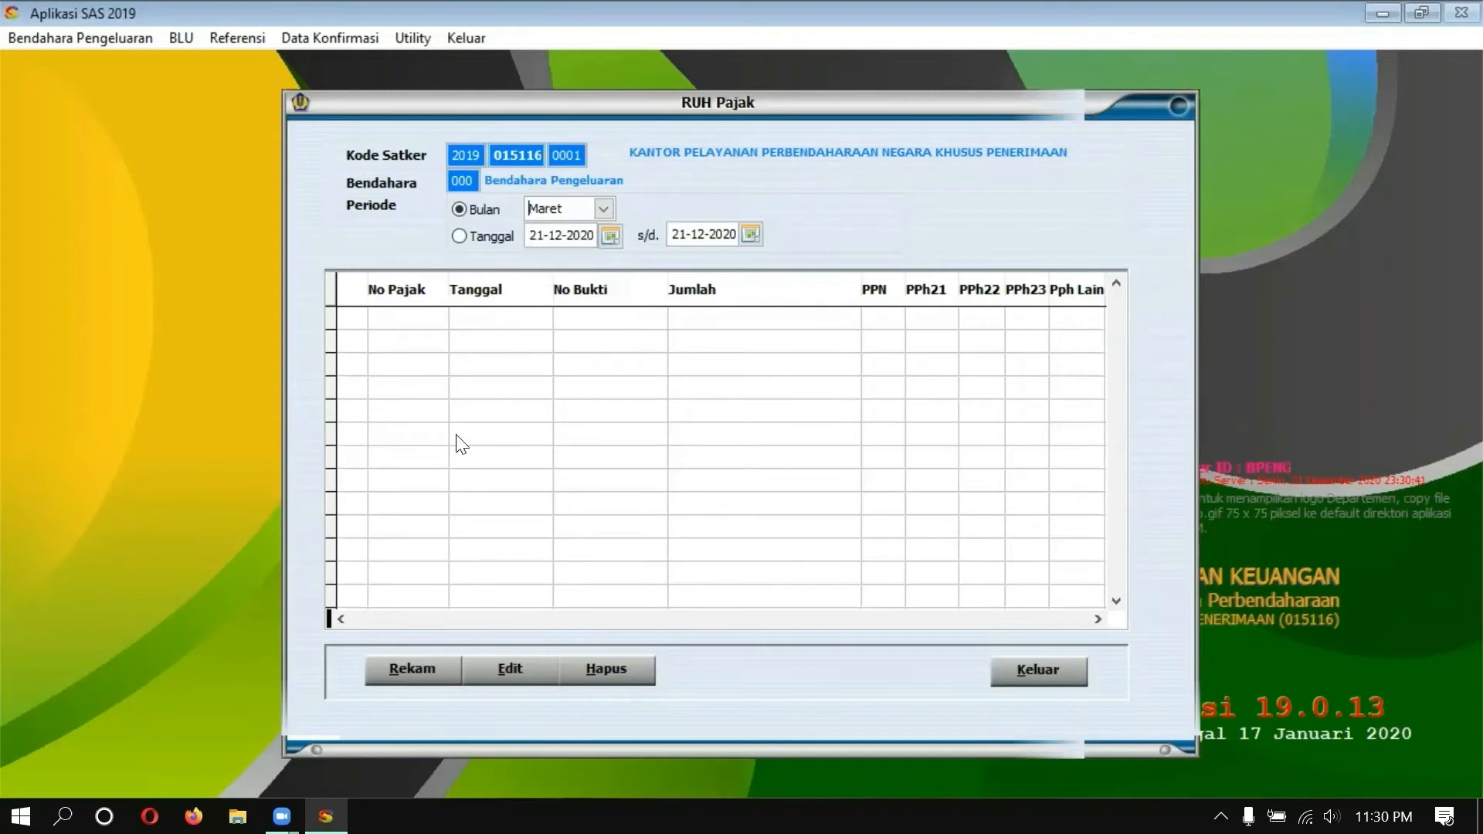
Step: Start a new tax record sourced from Kuitansi, loading receipt 000001
click(416, 670)
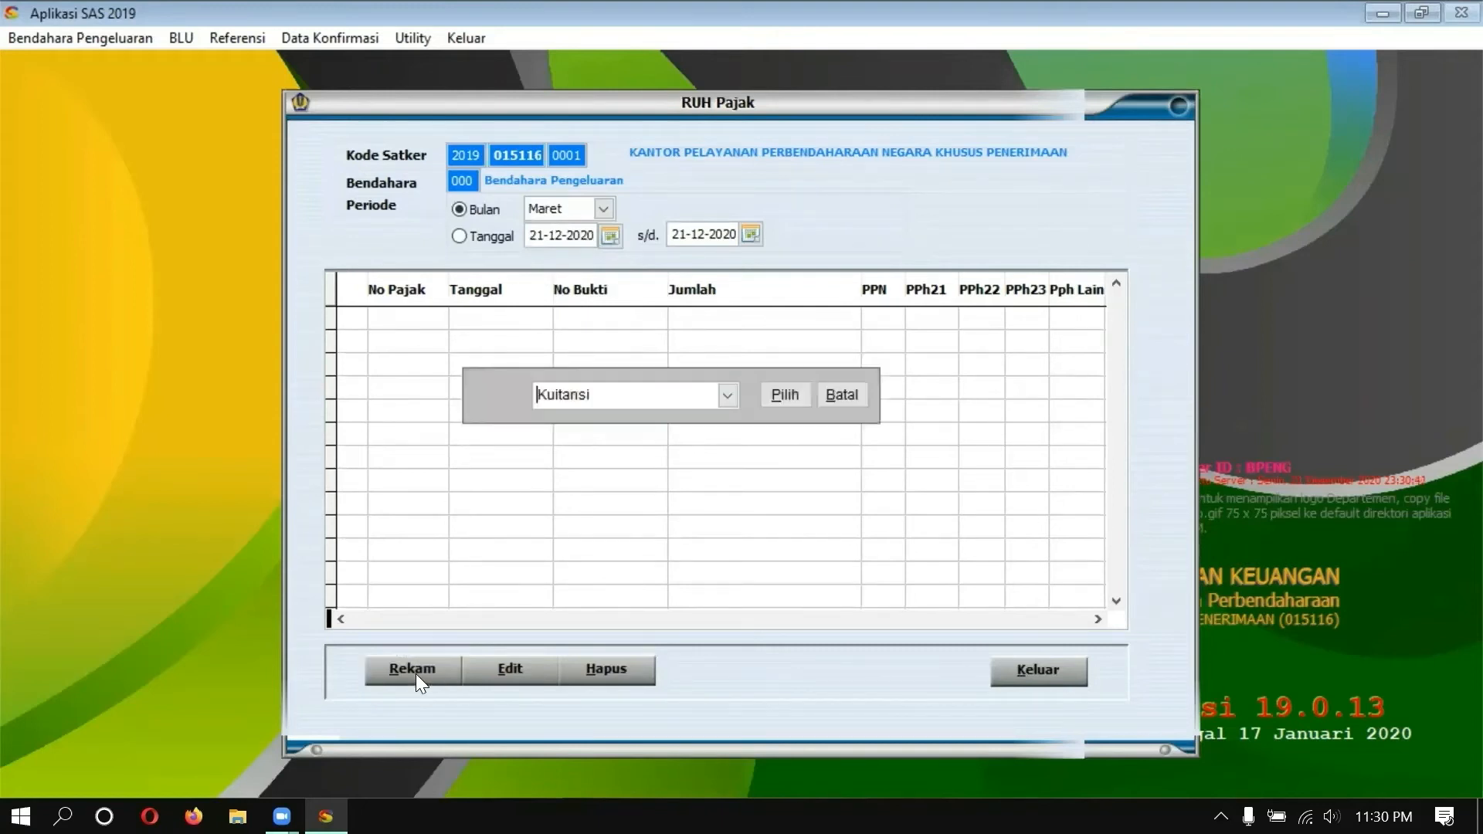
click(729, 397)
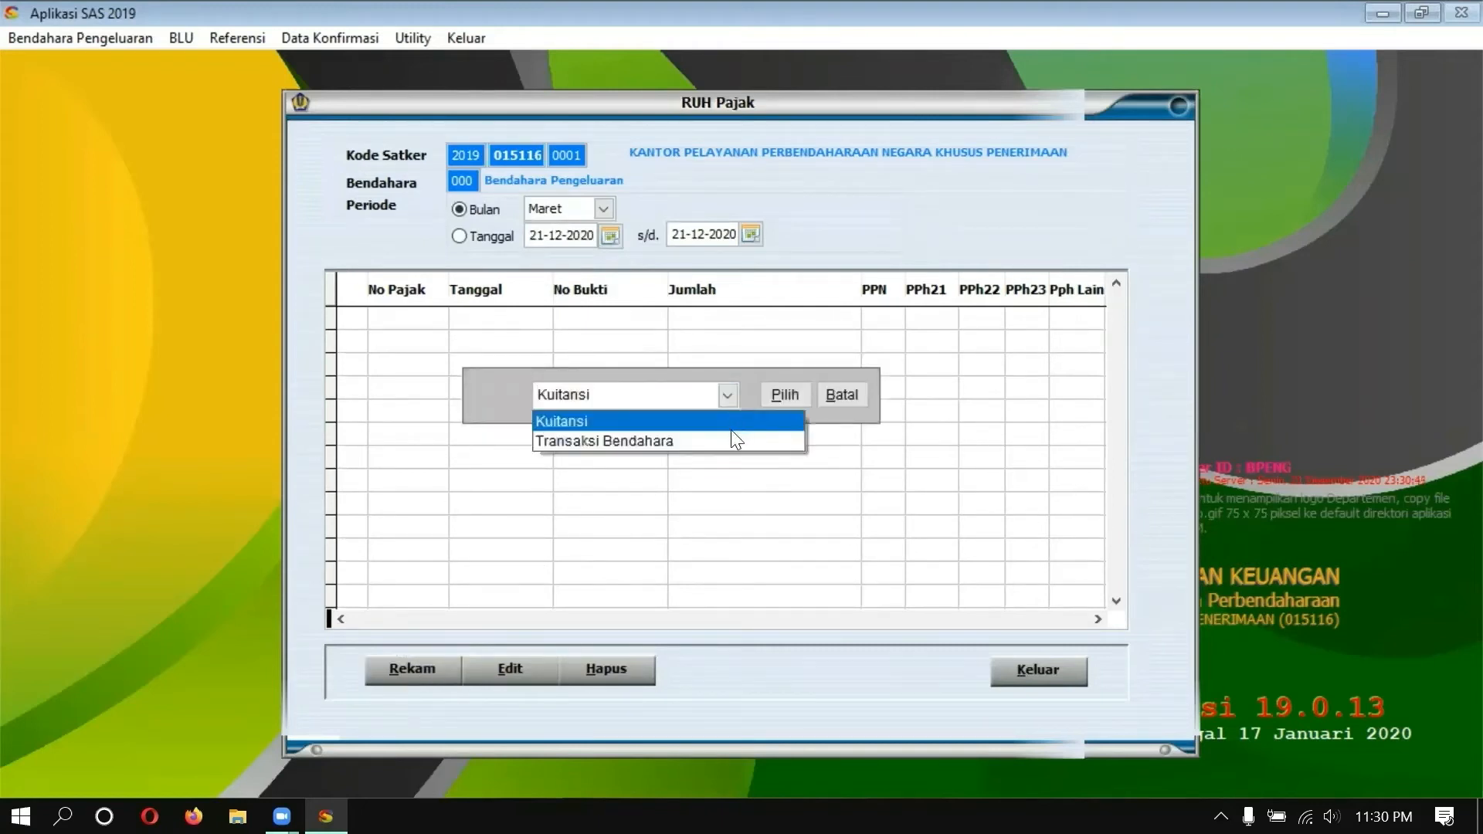
click(730, 422)
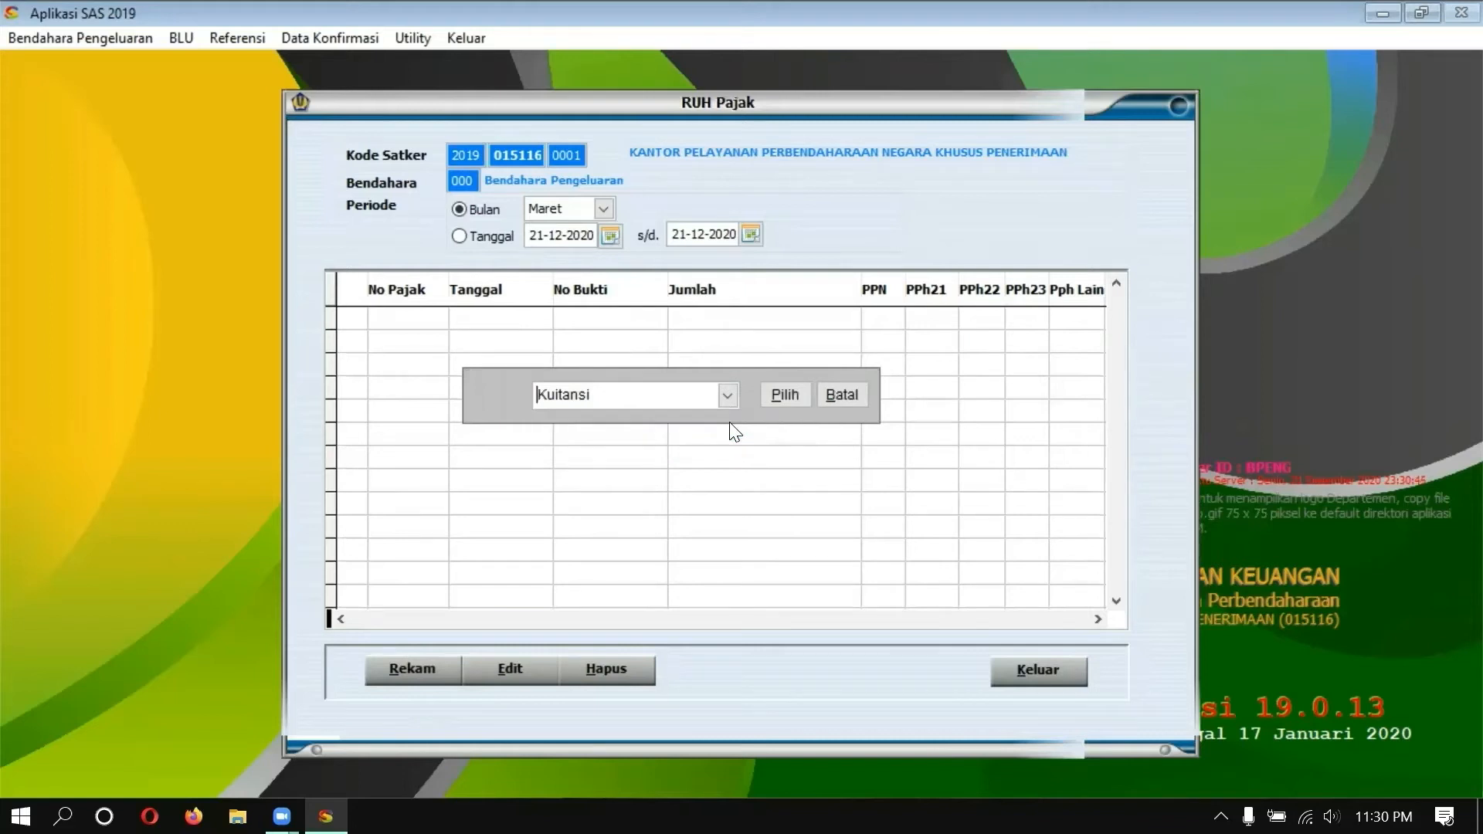
click(772, 394)
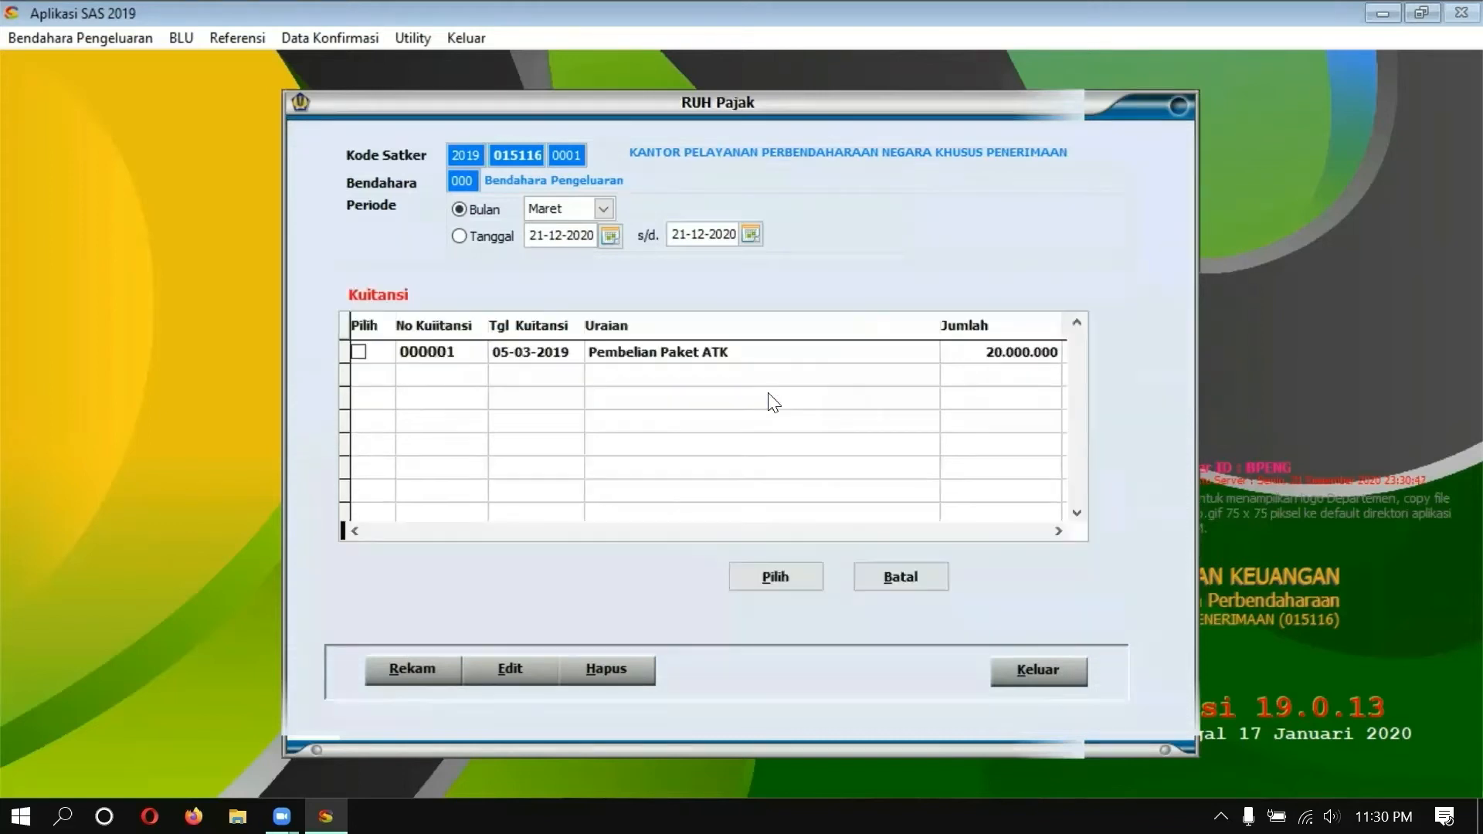
click(359, 353)
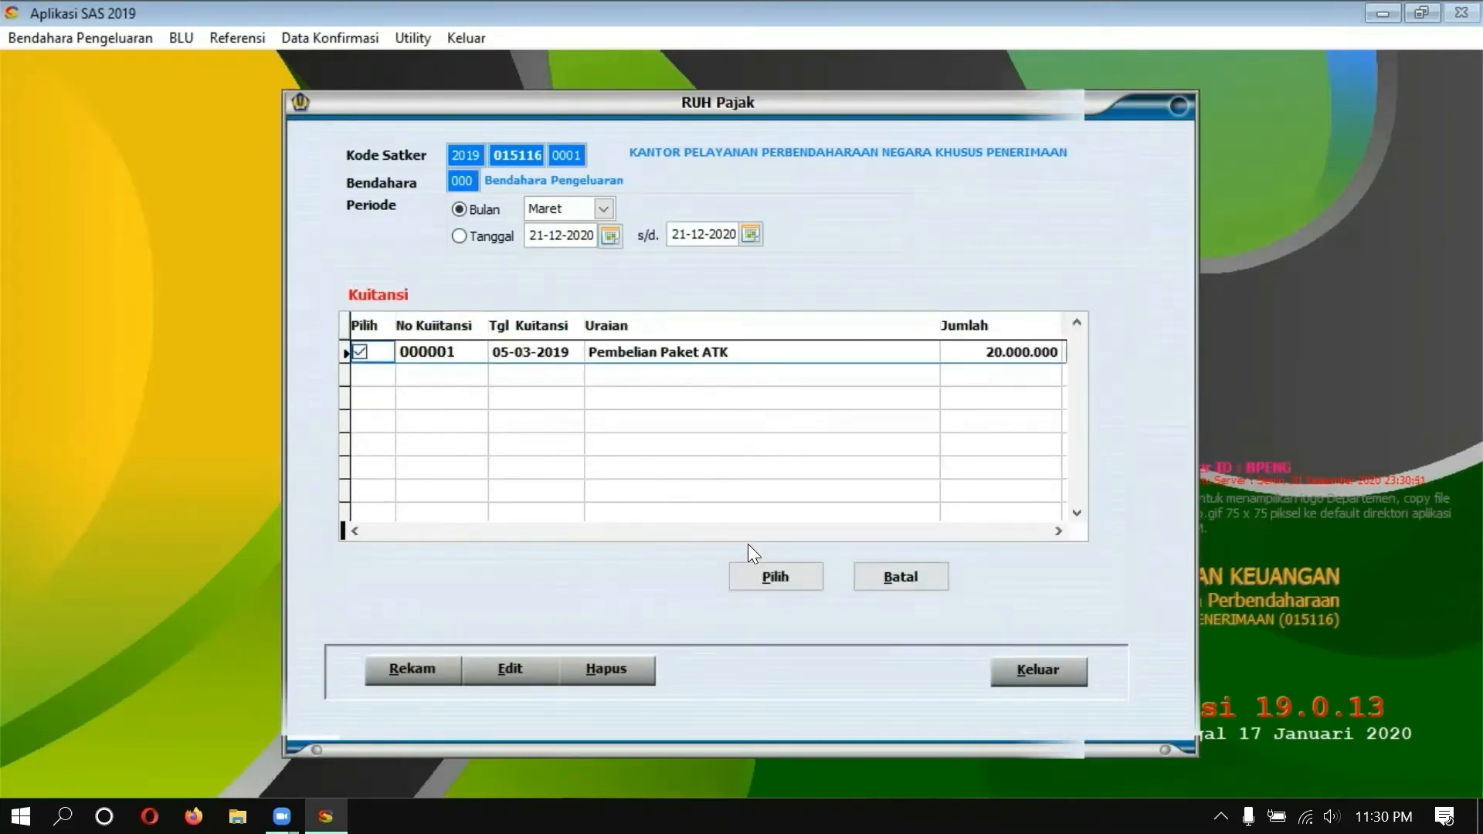
click(764, 576)
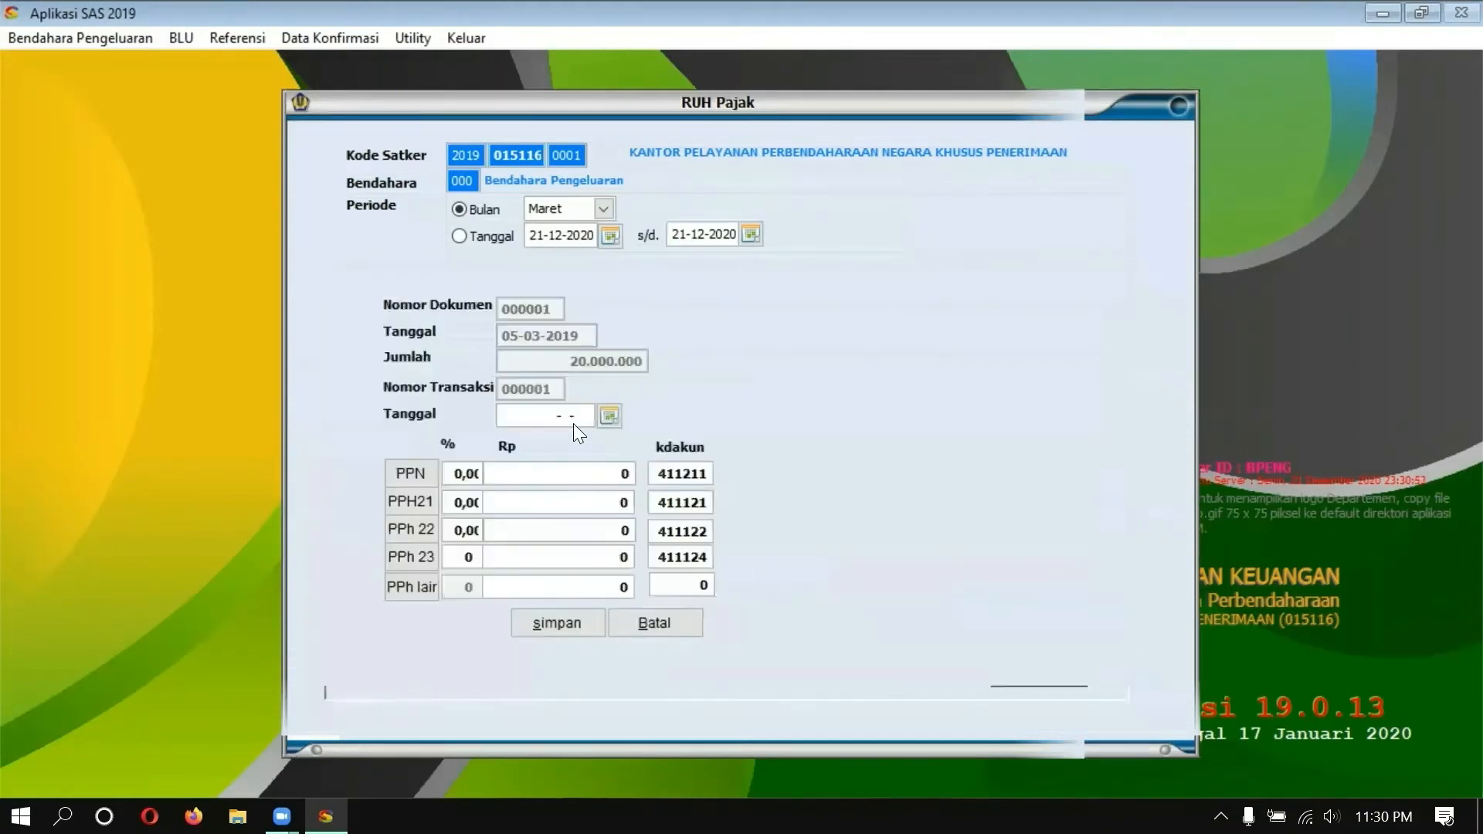
Step: Set the tax date to 05-03-2019
click(604, 421)
click(619, 438)
click(619, 438)
click(619, 437)
click(618, 438)
click(618, 438)
click(619, 438)
click(618, 438)
click(619, 438)
click(619, 438)
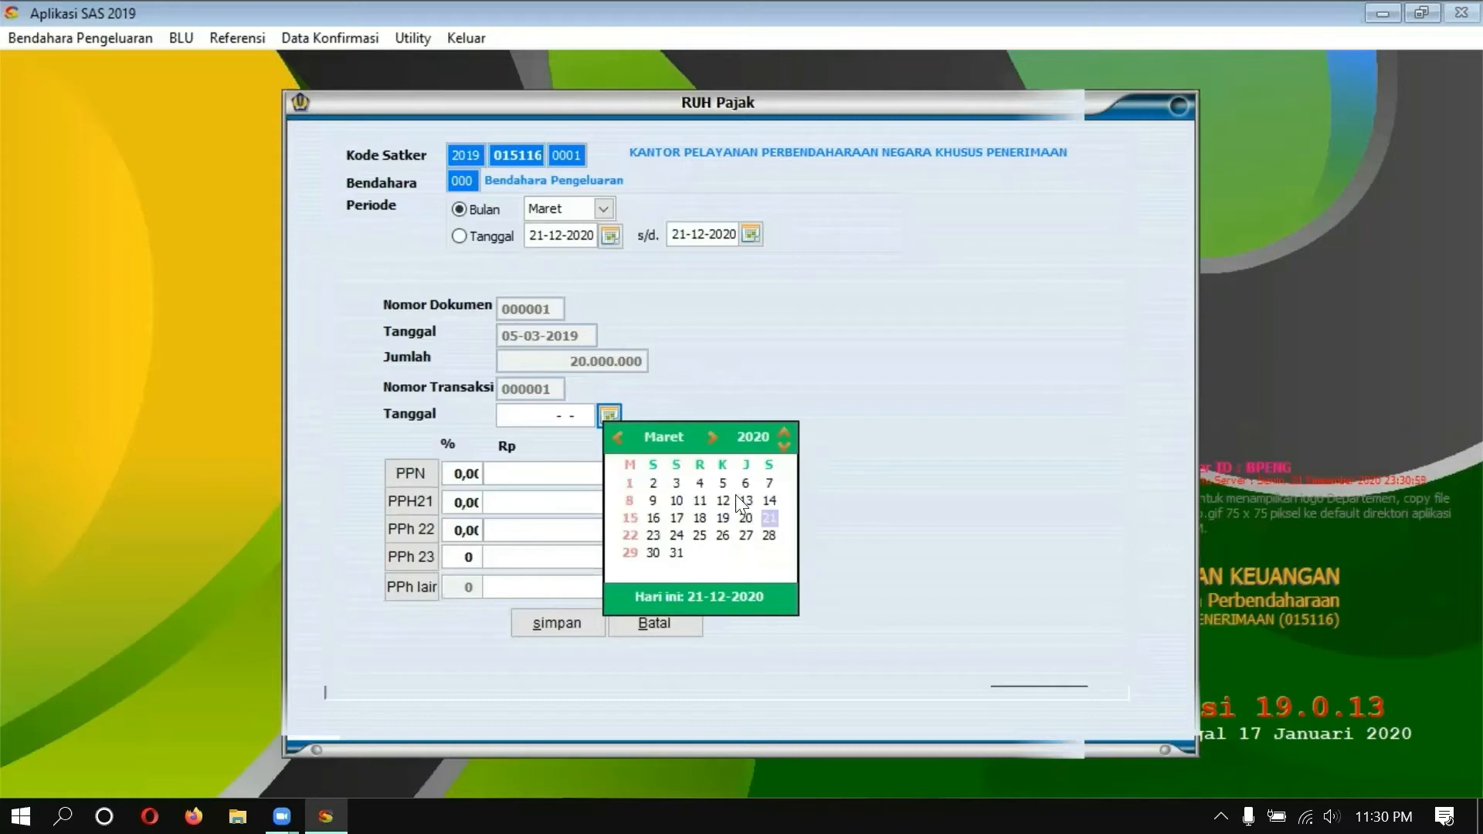
click(784, 446)
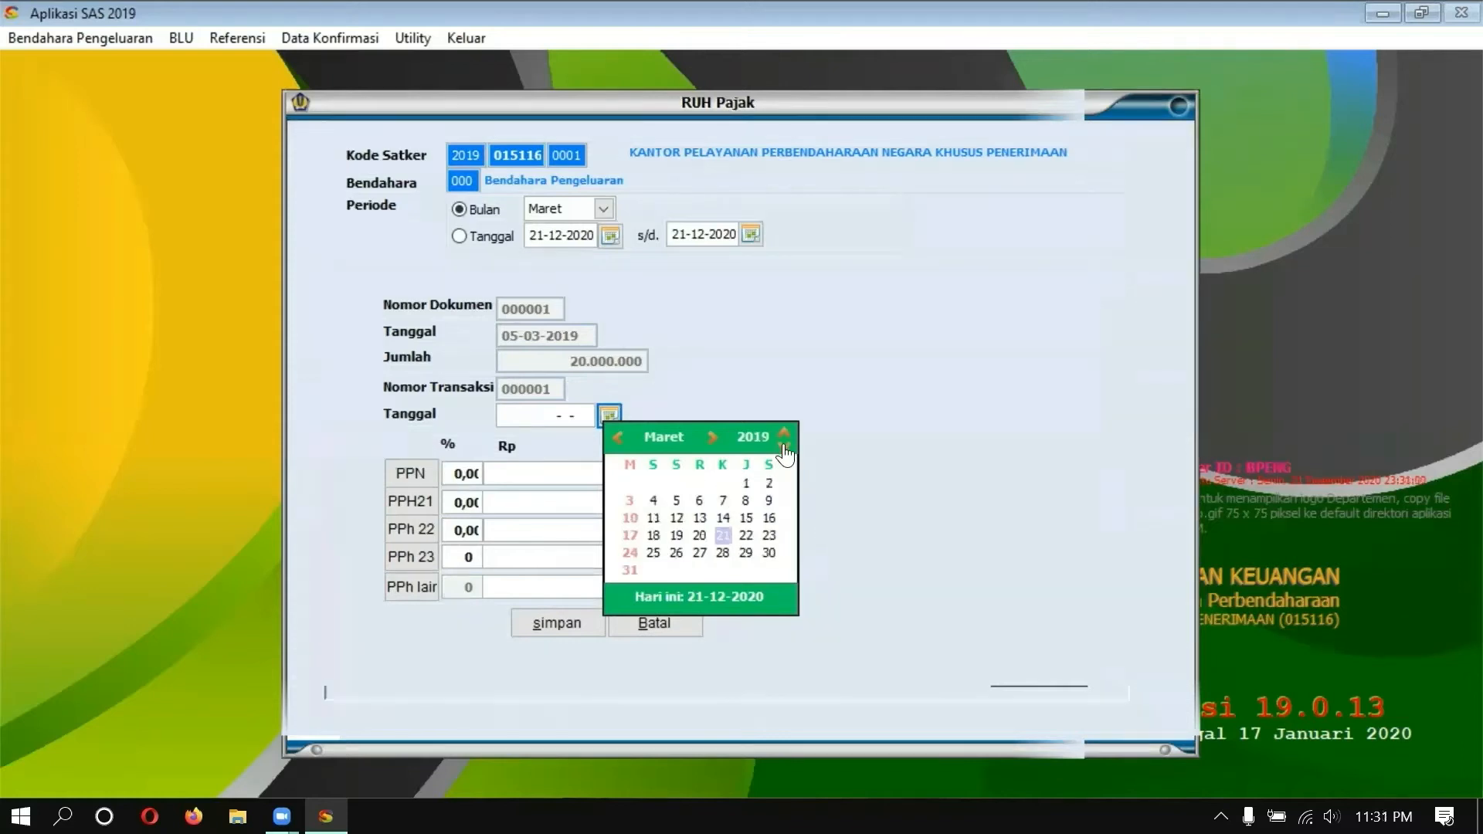
click(673, 499)
Step: Set the PPN rate to 10% and the PPh 22 rate to 1,50%
click(448, 472)
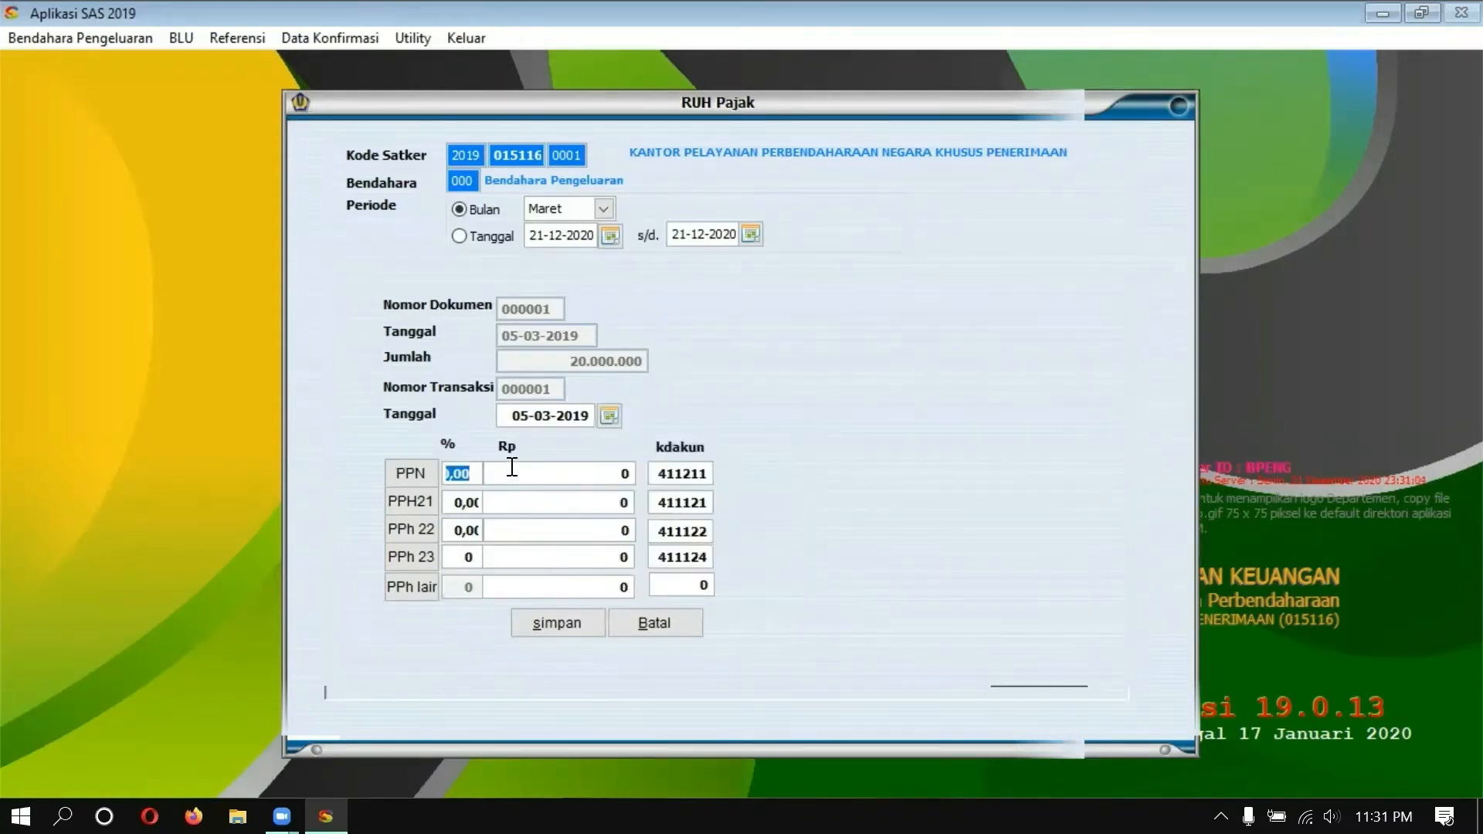
text(10)
key(Tab)
click(451, 531)
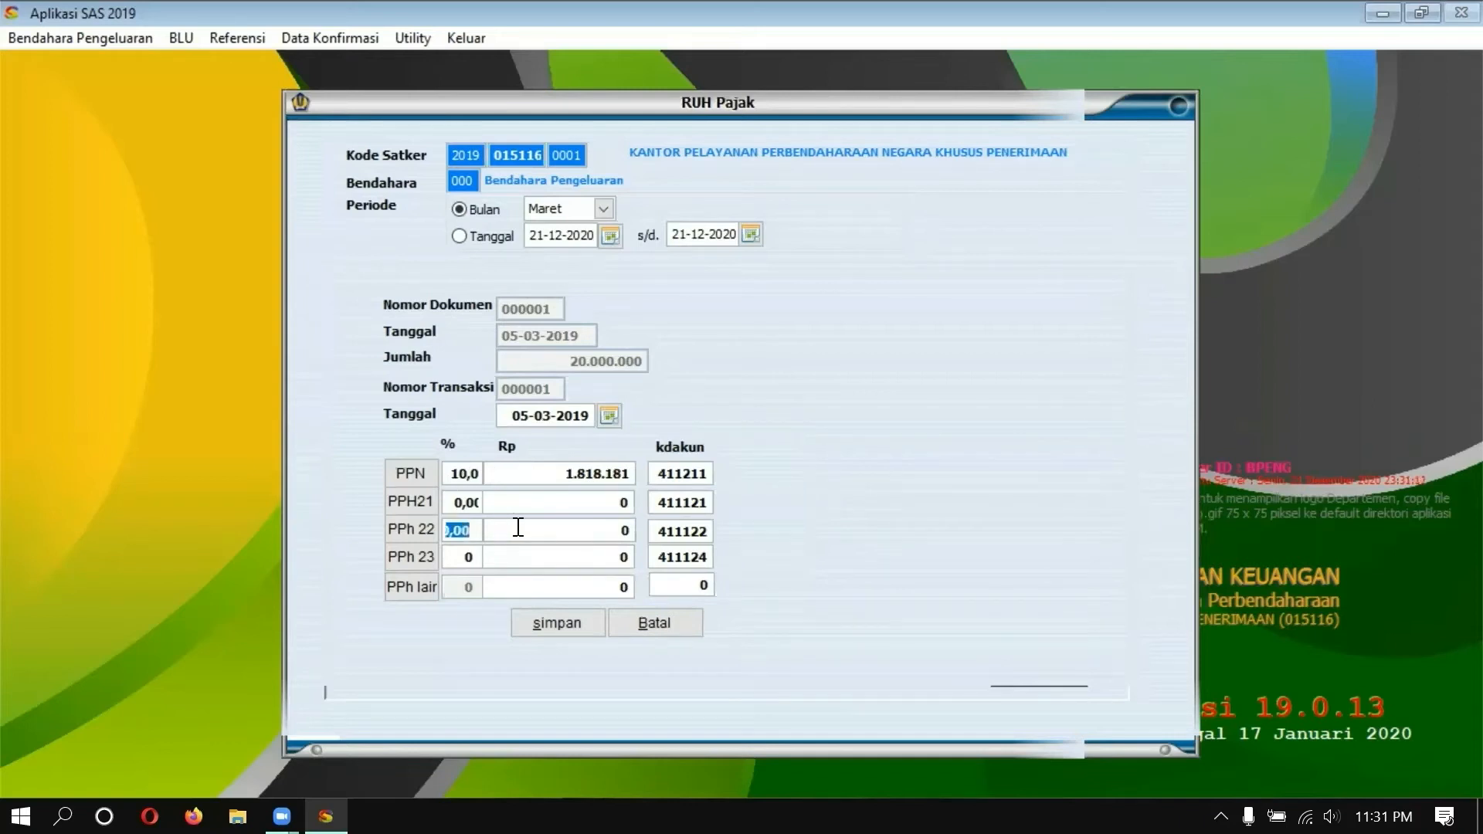
text(1)
click(535, 530)
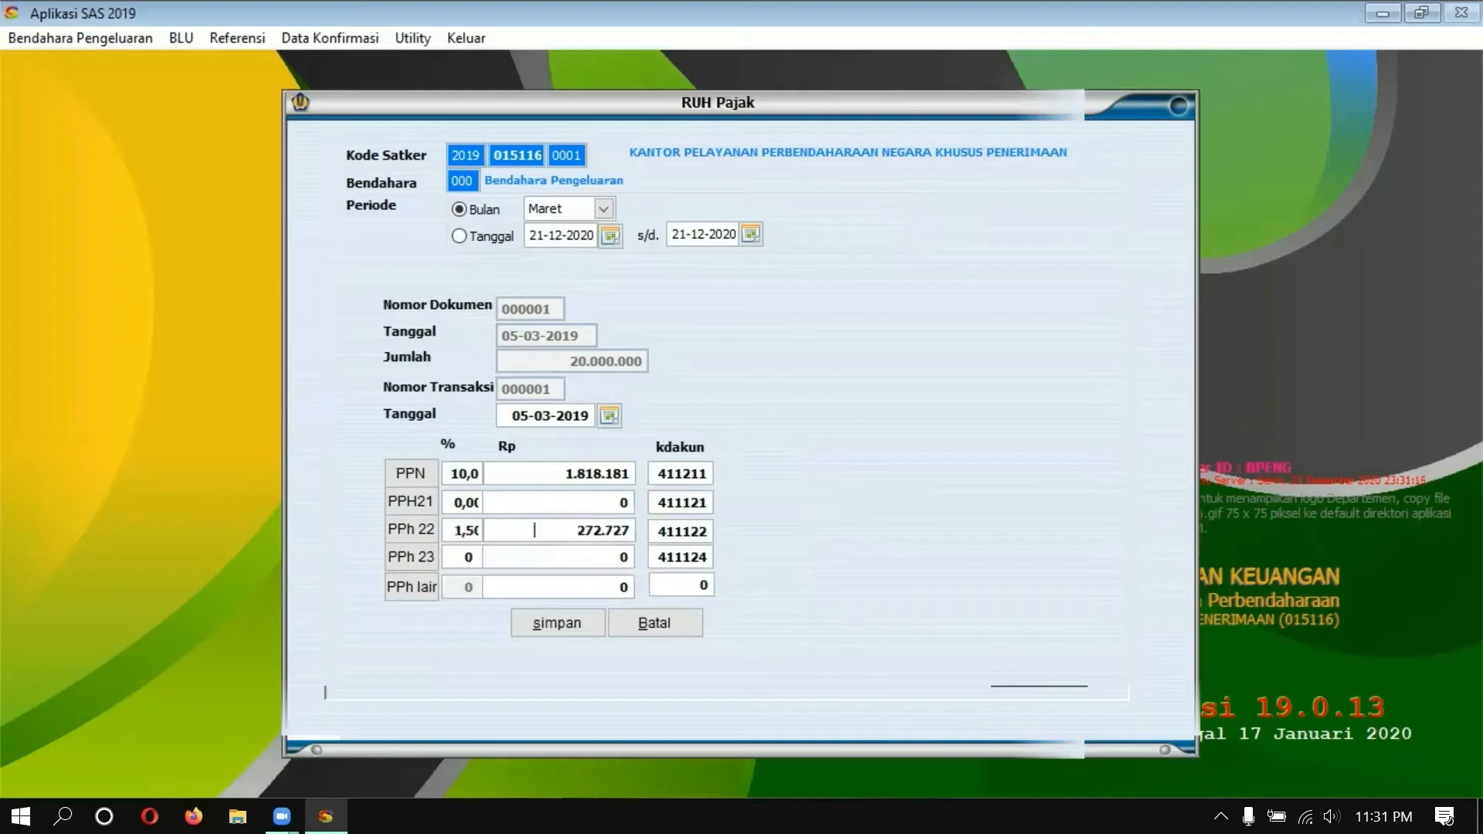
Step: Save the tax entry, tick the saved row, and close the tax window
click(564, 625)
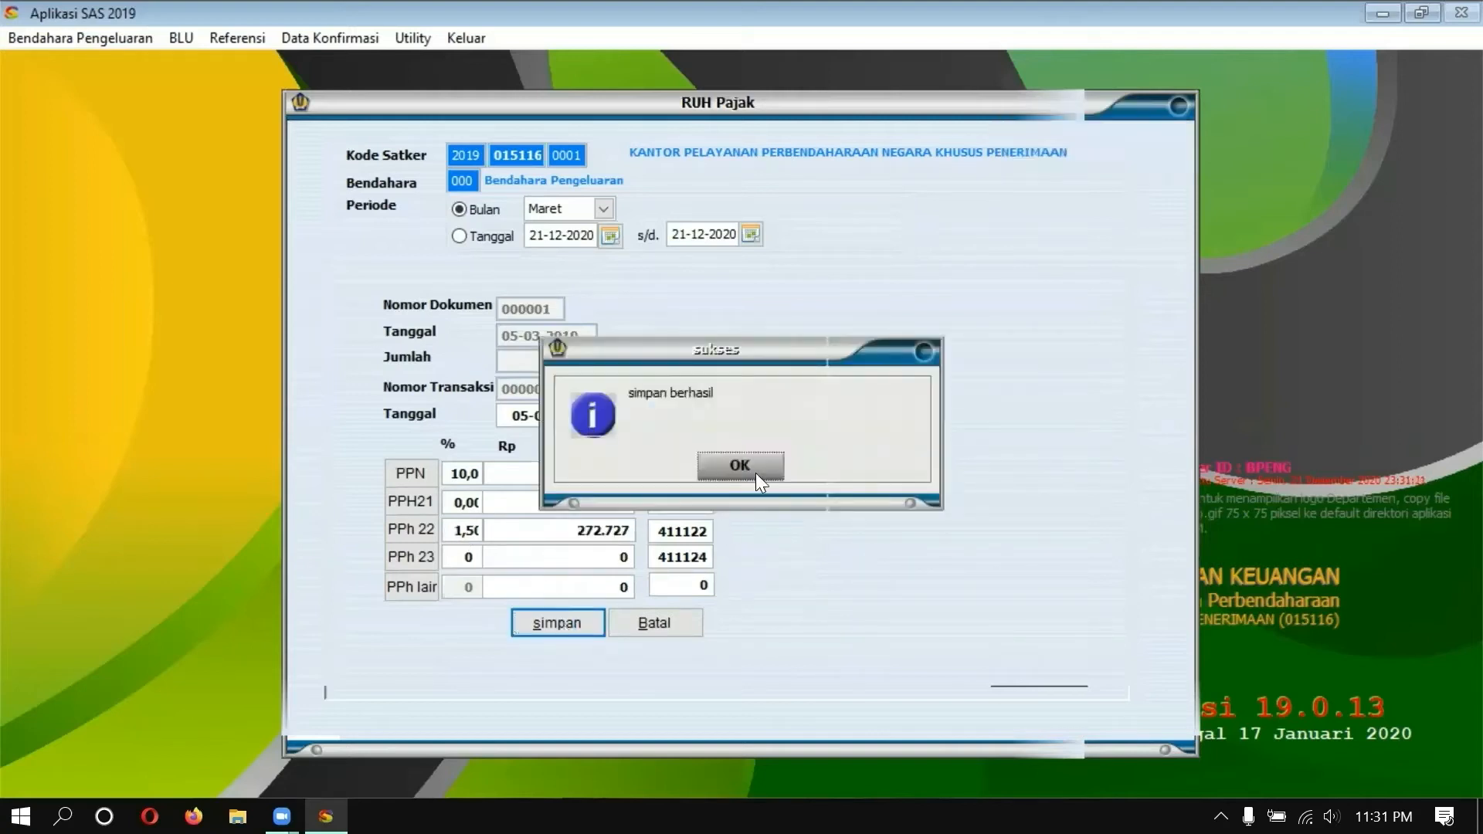
click(753, 472)
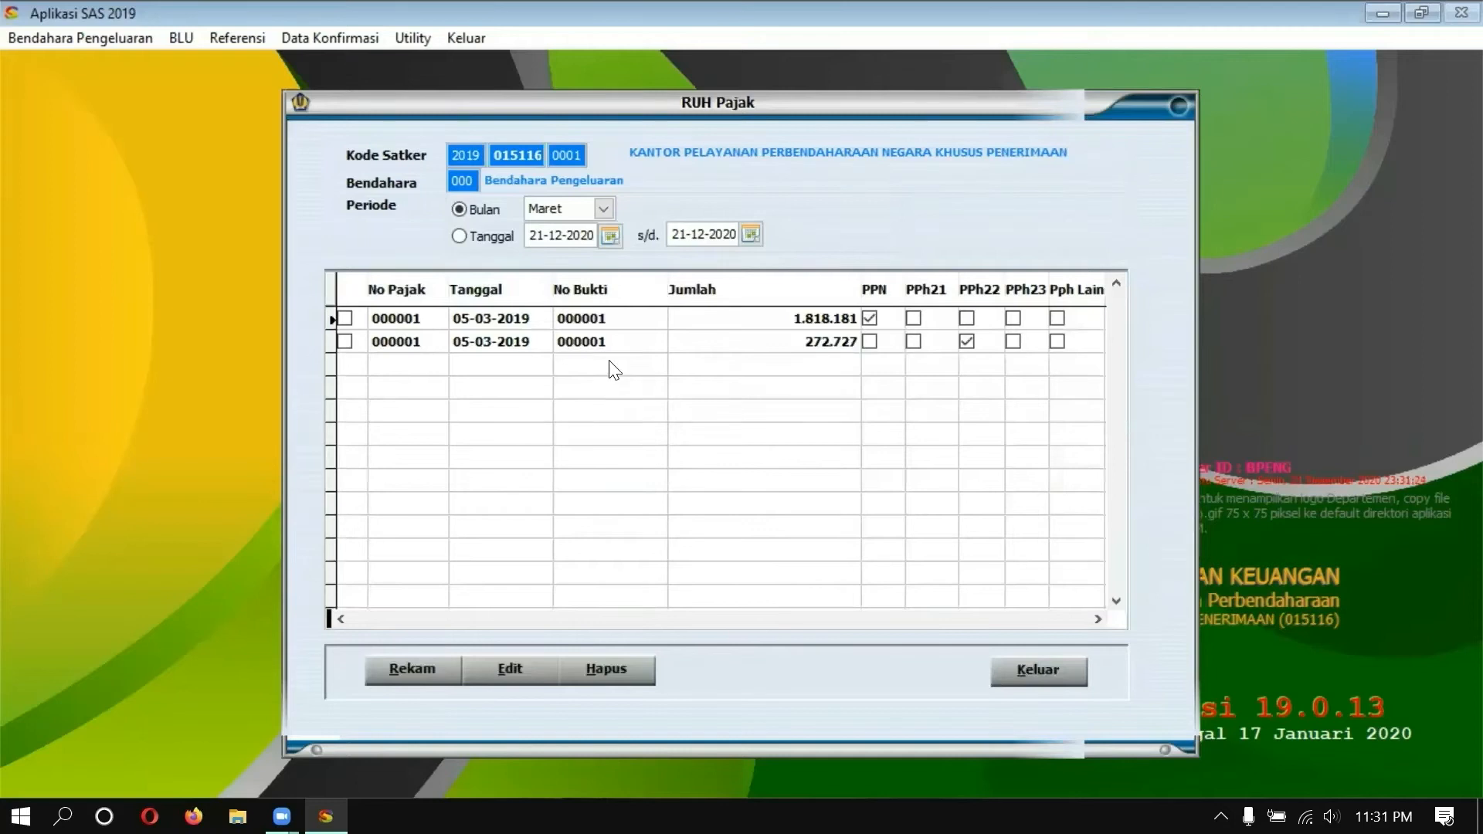
click(347, 340)
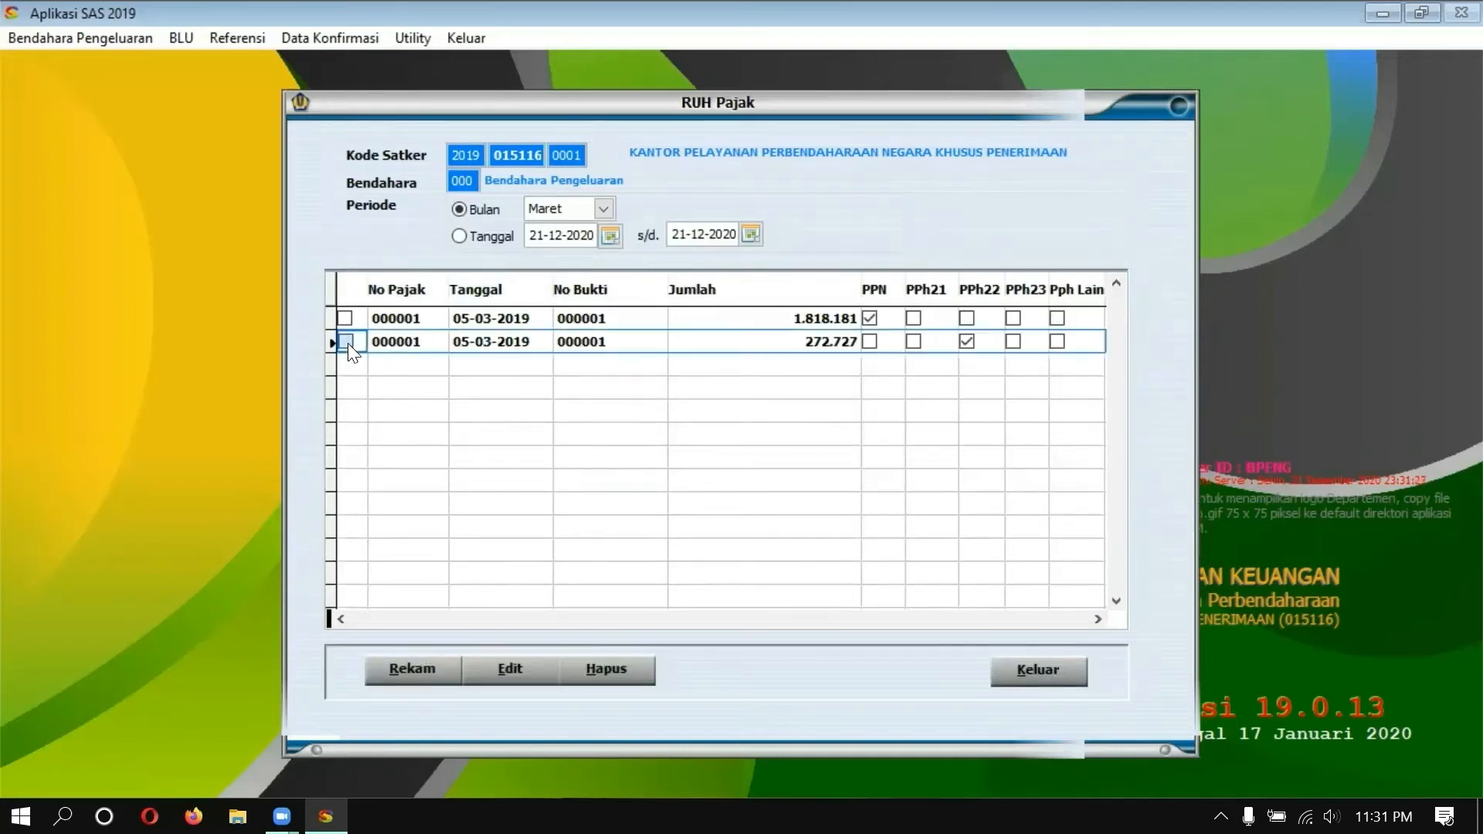
click(345, 318)
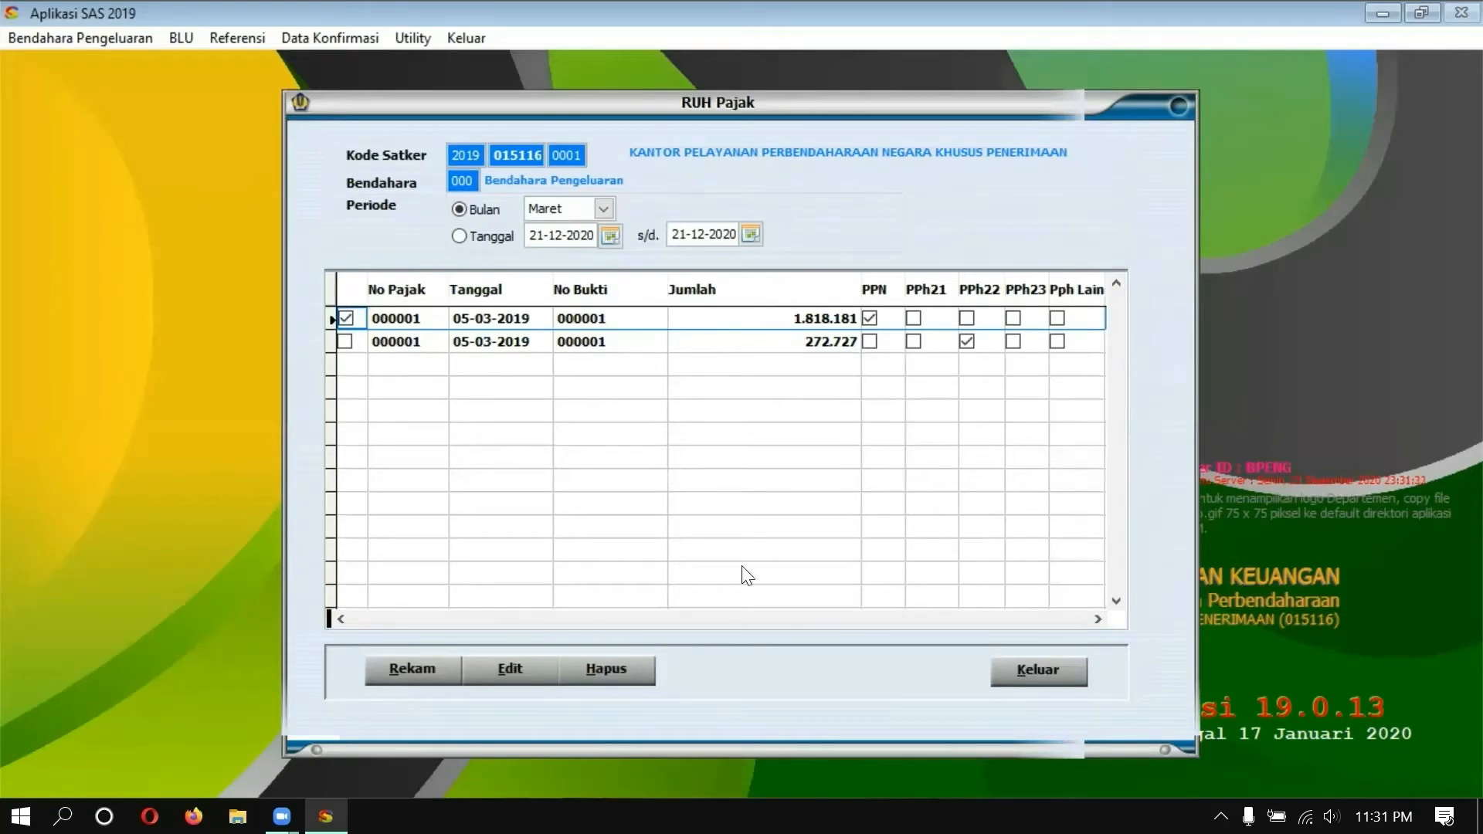
click(1005, 678)
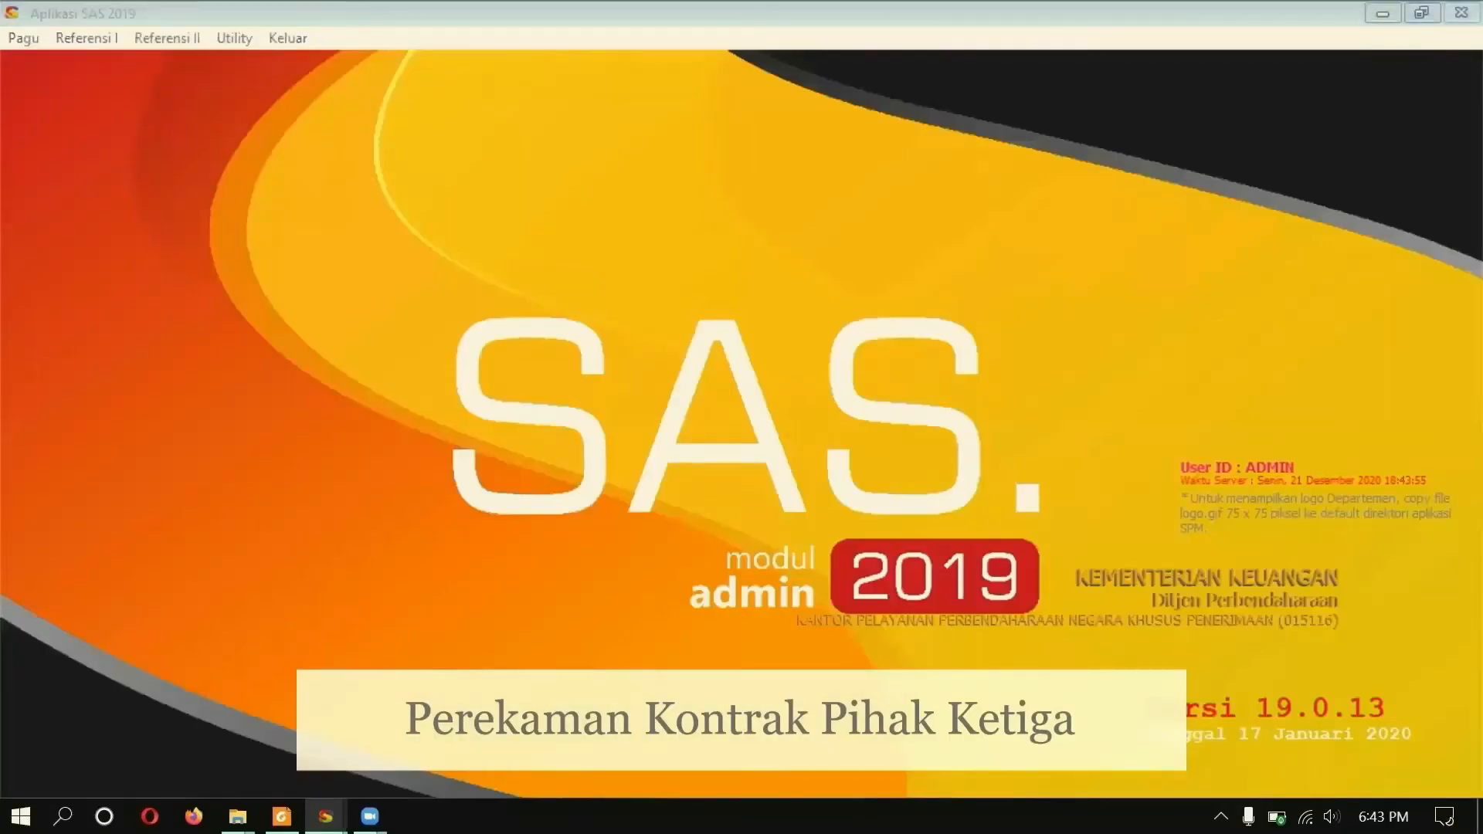
Step: In Pembagian Pagu, set PPK 01 on the top row without clearing sub-unit codes, then save and close
click(28, 44)
click(61, 85)
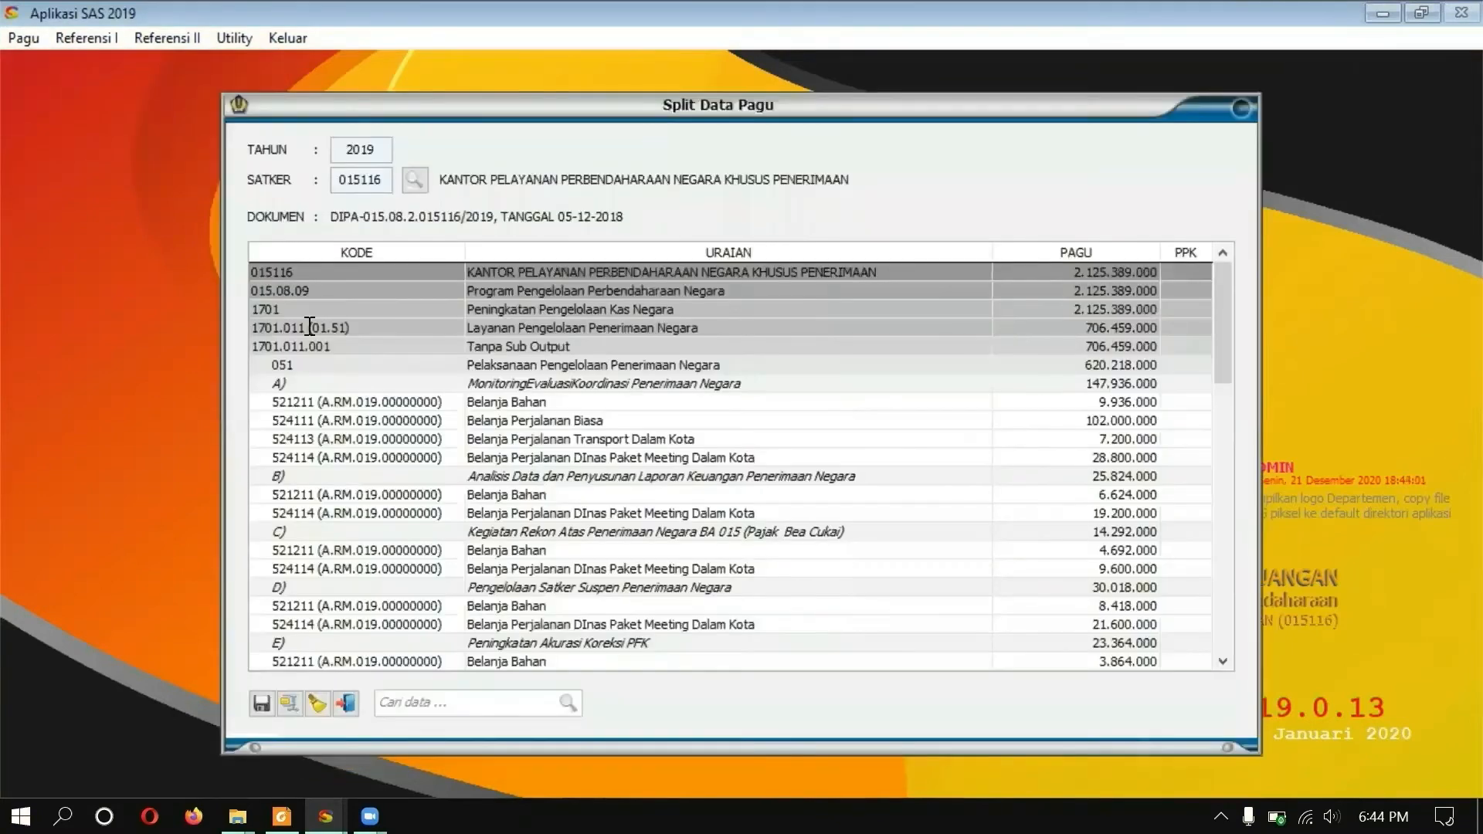
double_click(1192, 276)
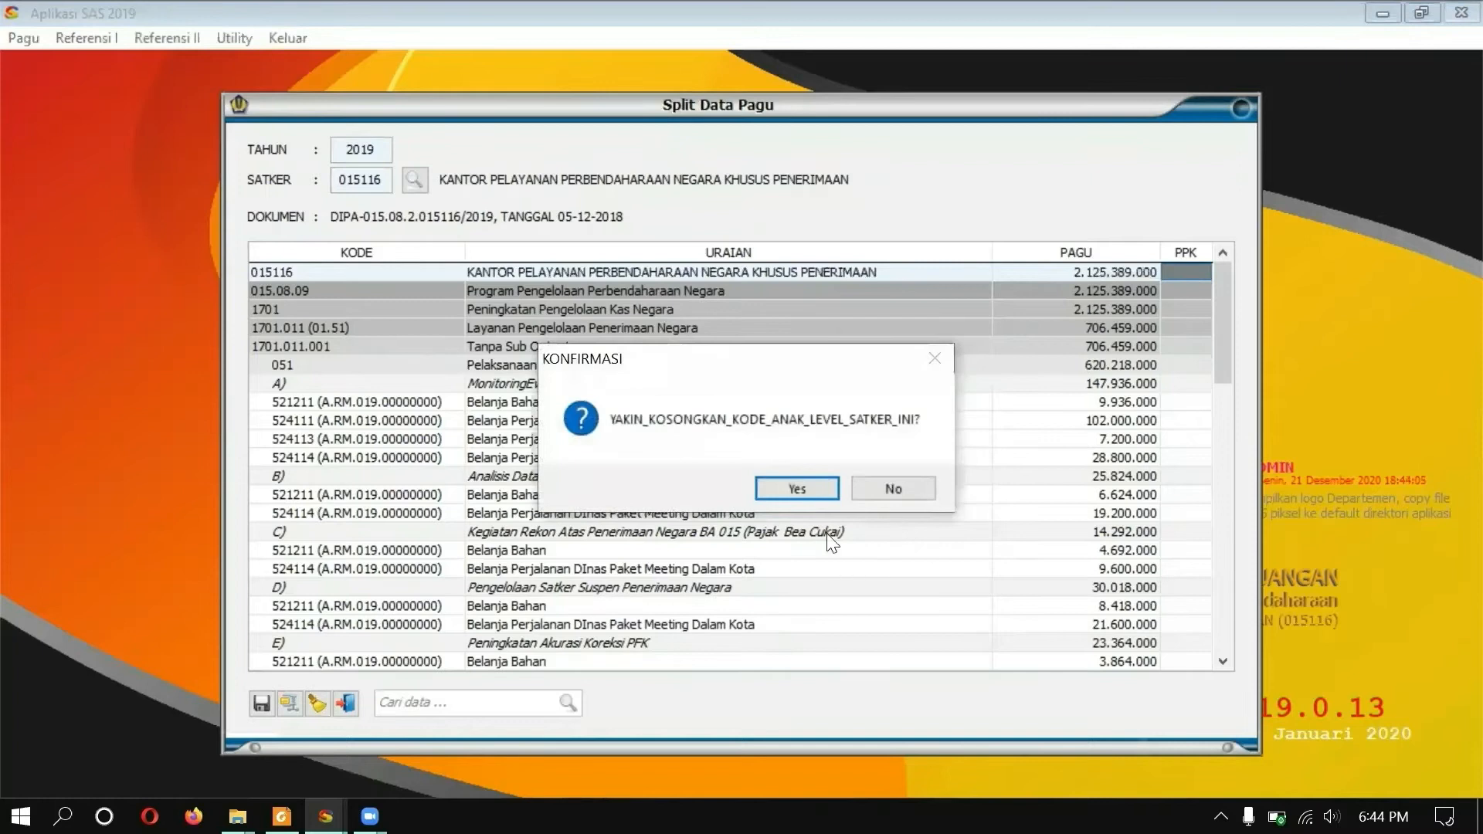
click(860, 490)
text(01)
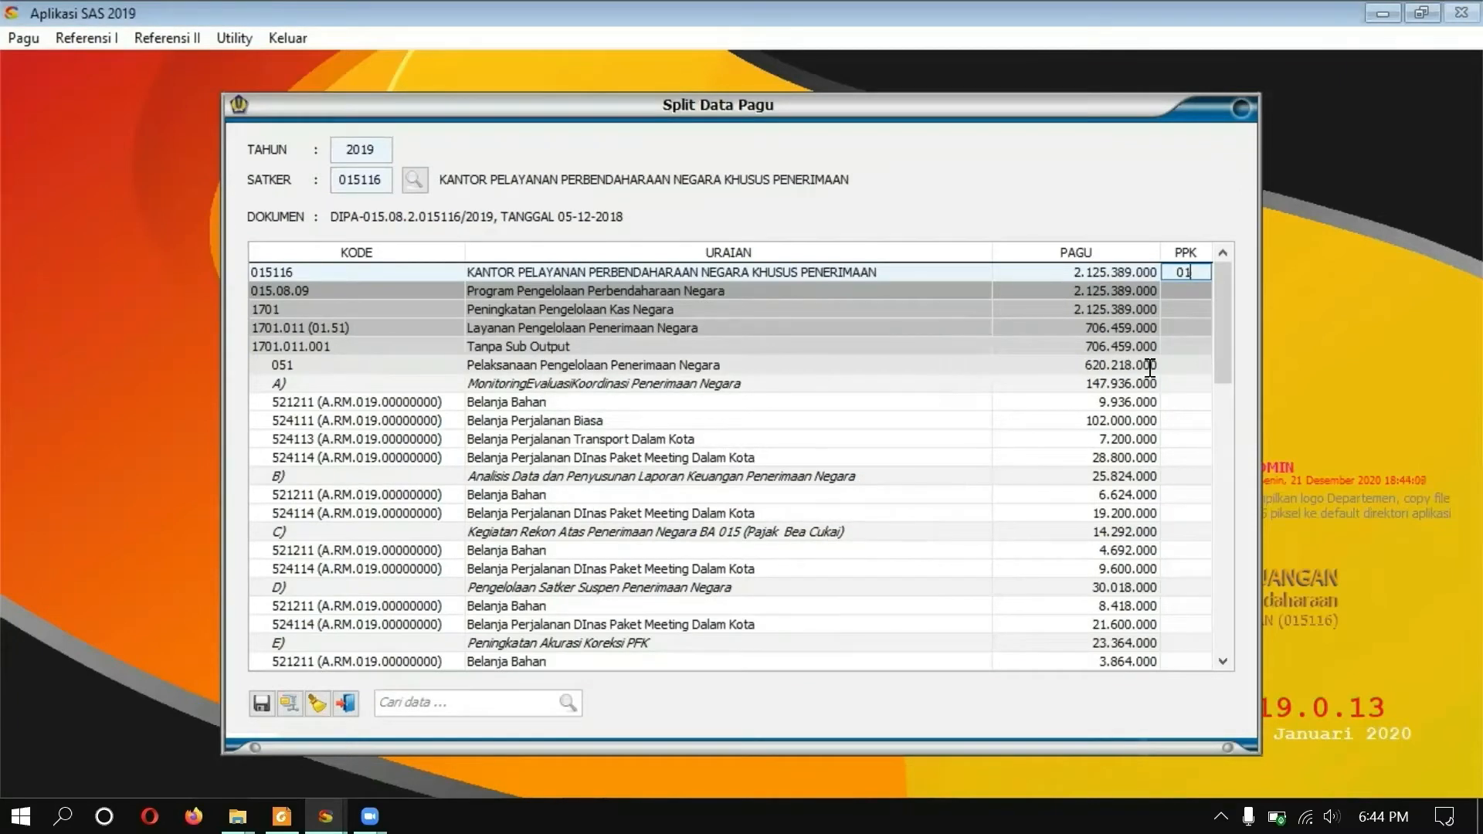
click(1157, 370)
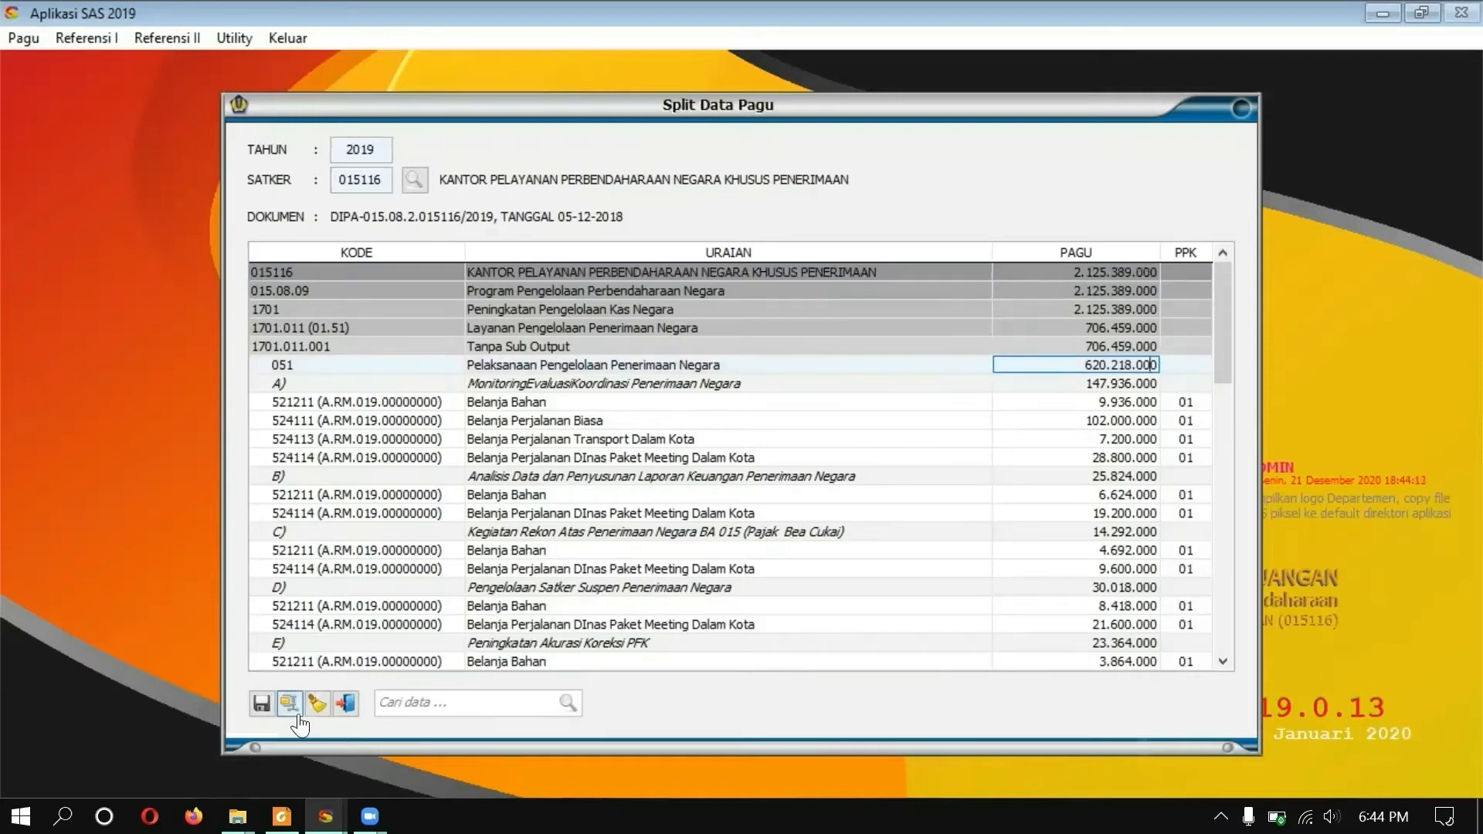
click(265, 707)
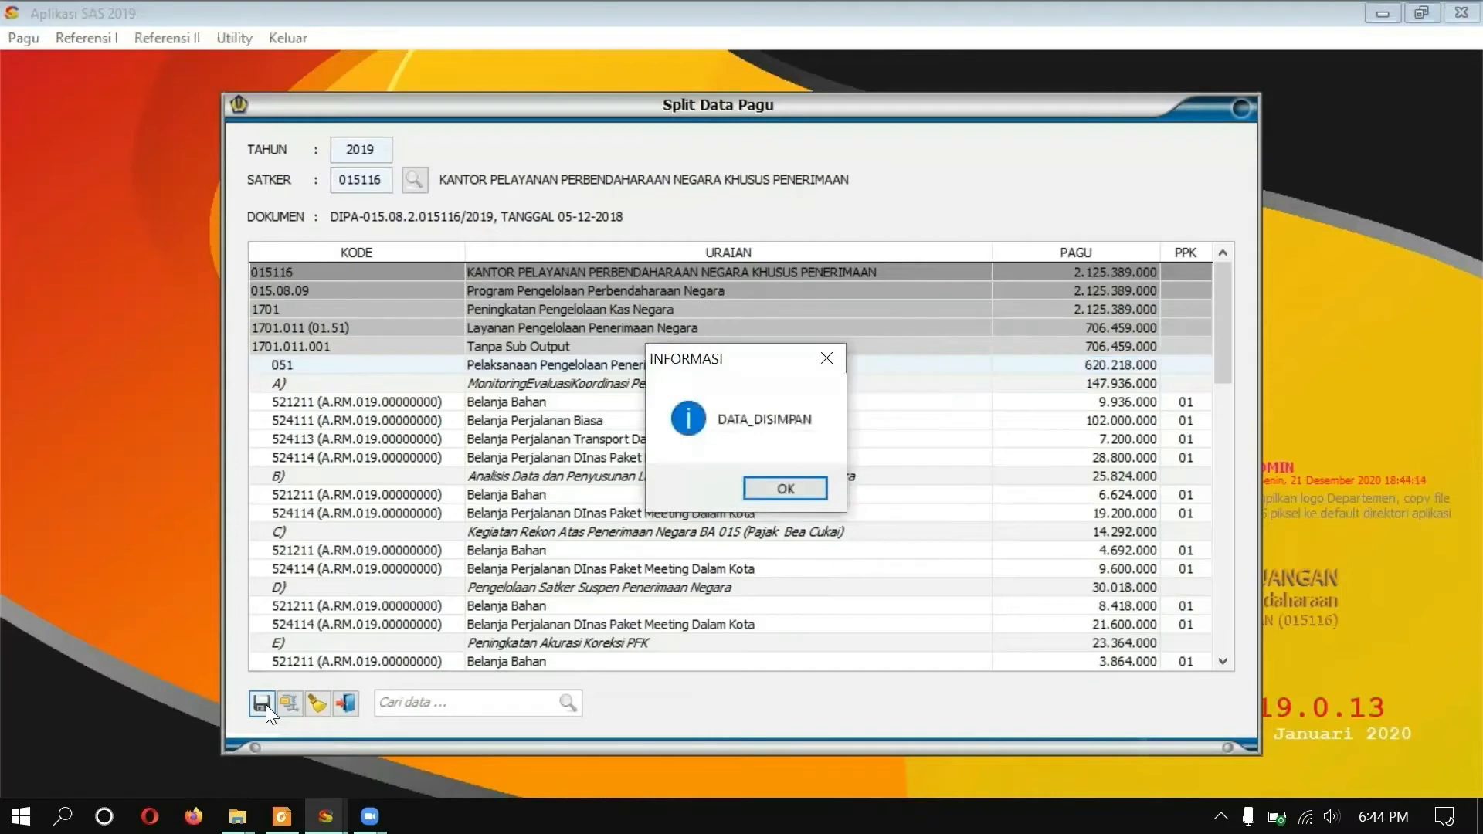
click(786, 488)
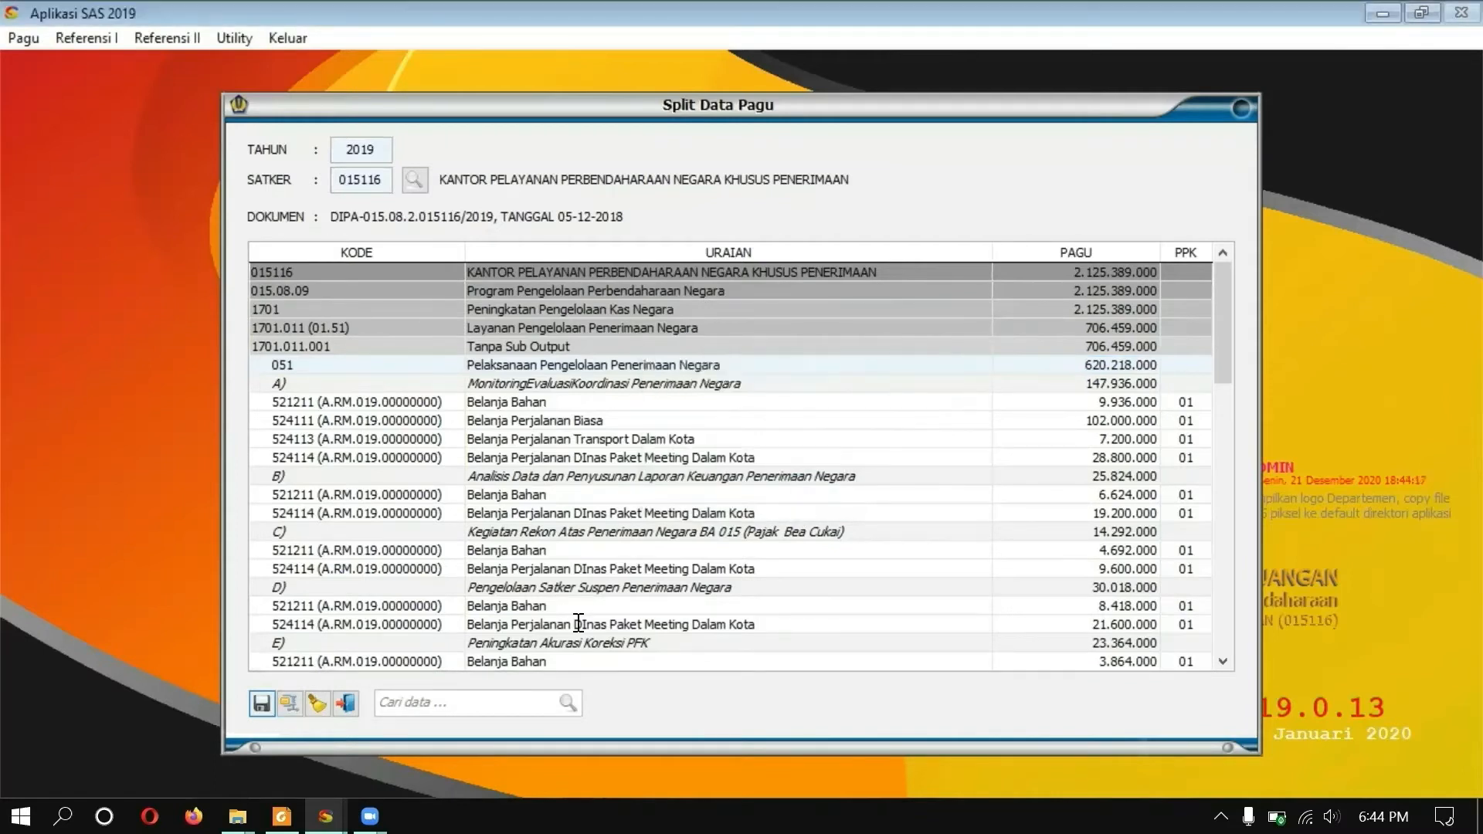
click(347, 704)
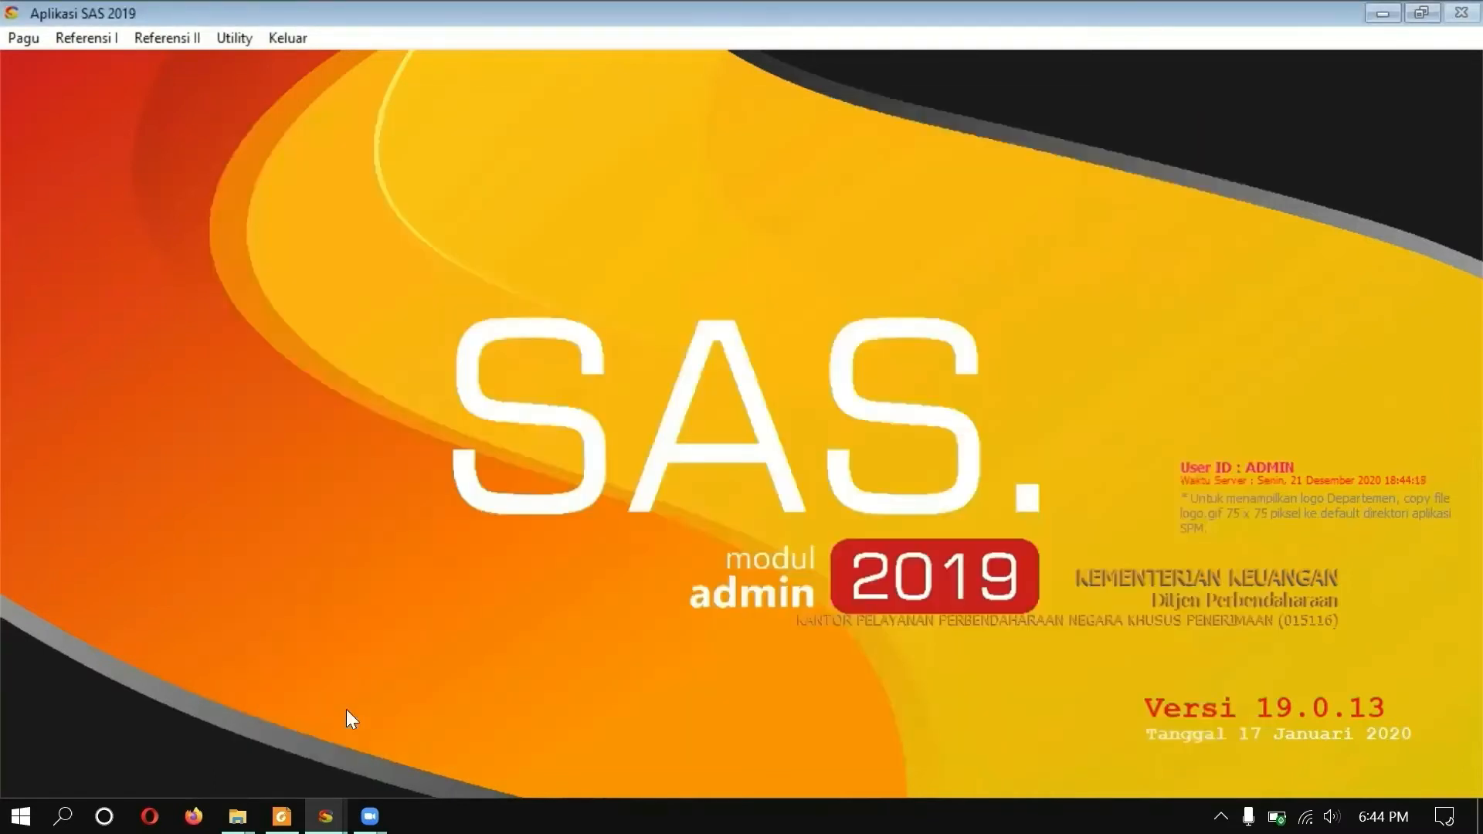
Step: Start a new SPP number allocation for satker 015116, sub-unit 01, group A
click(83, 35)
click(129, 128)
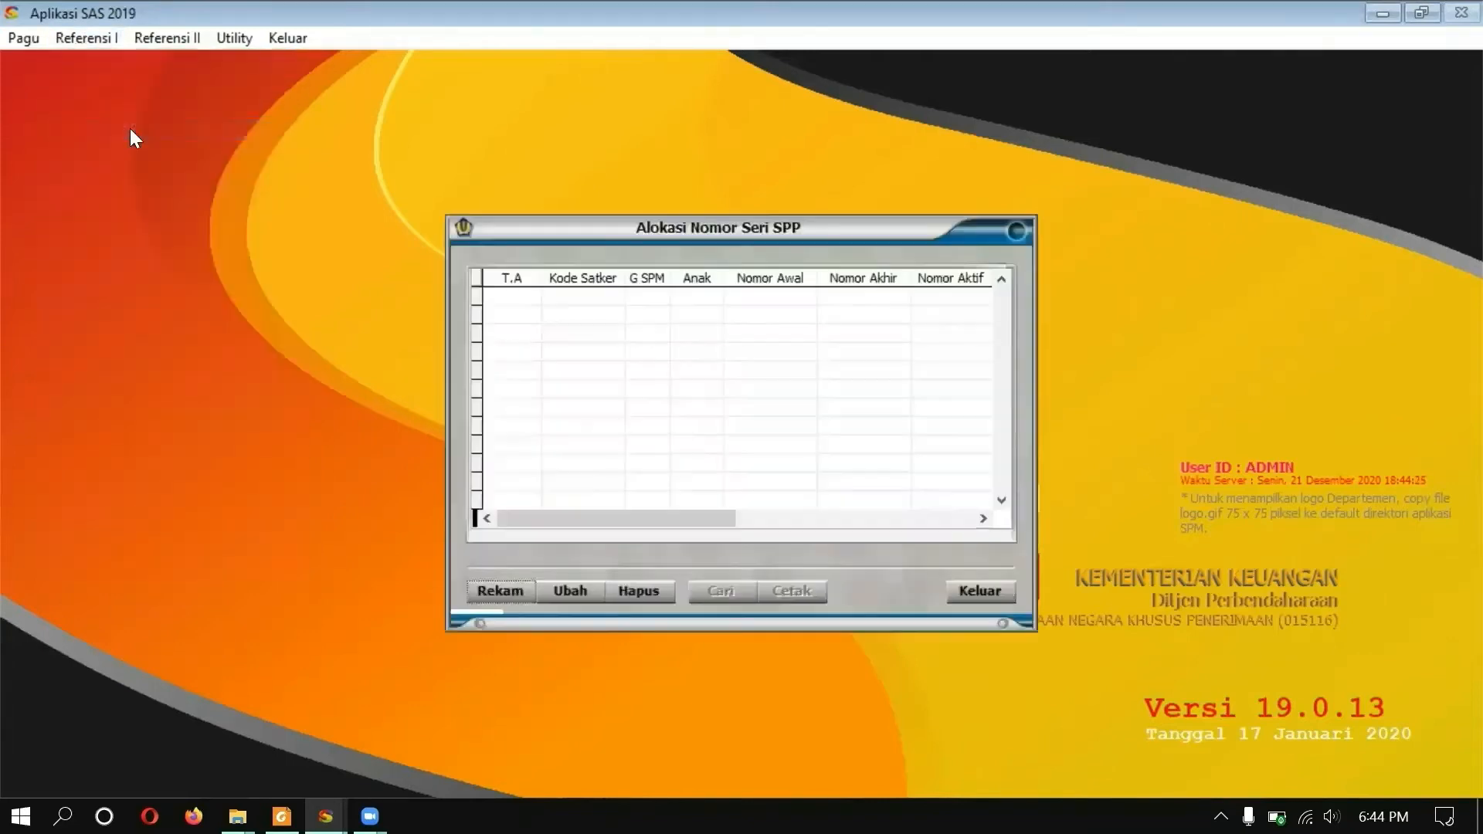
click(522, 590)
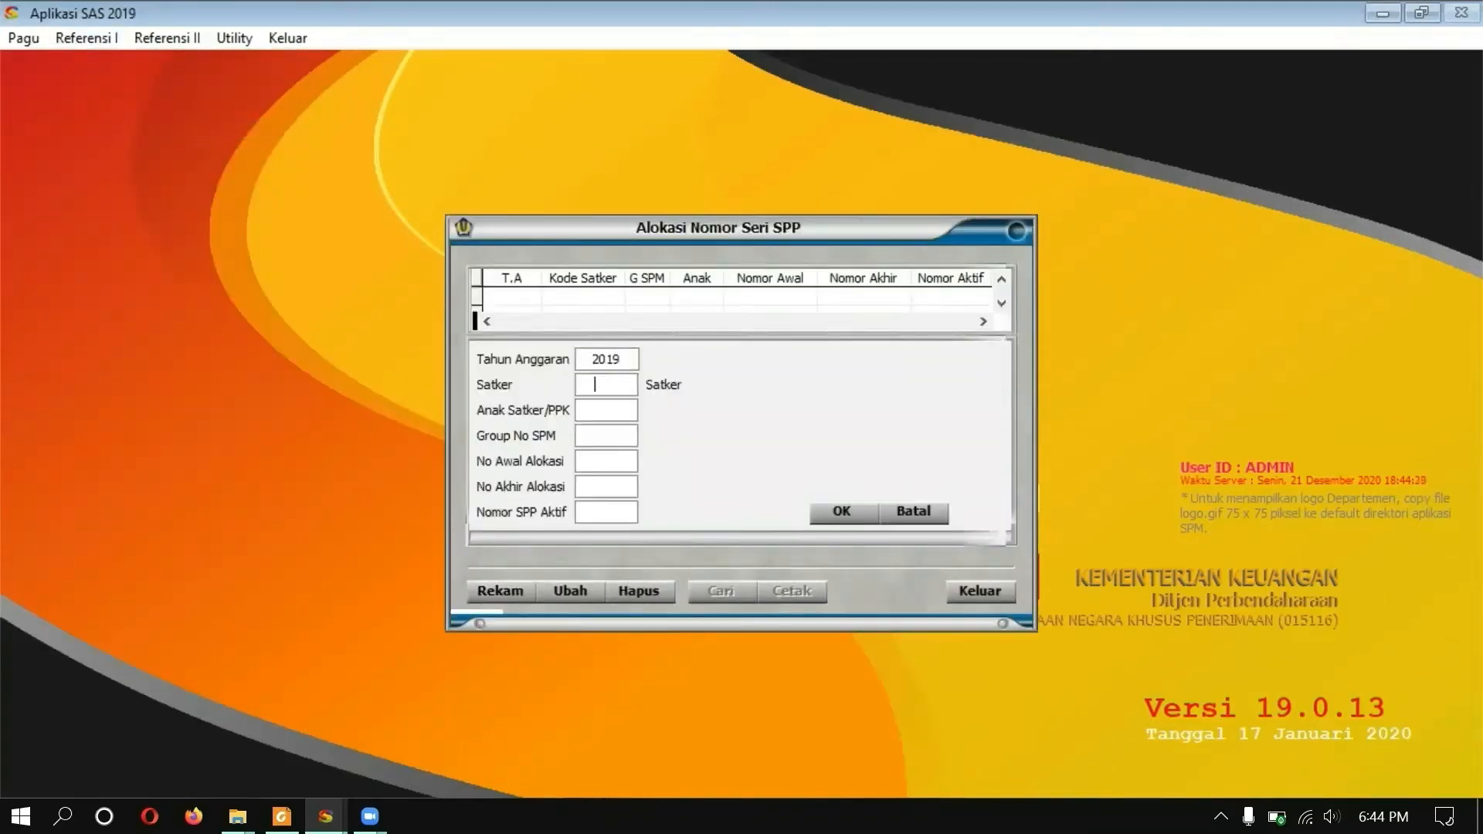
text(015116)
key(Return)
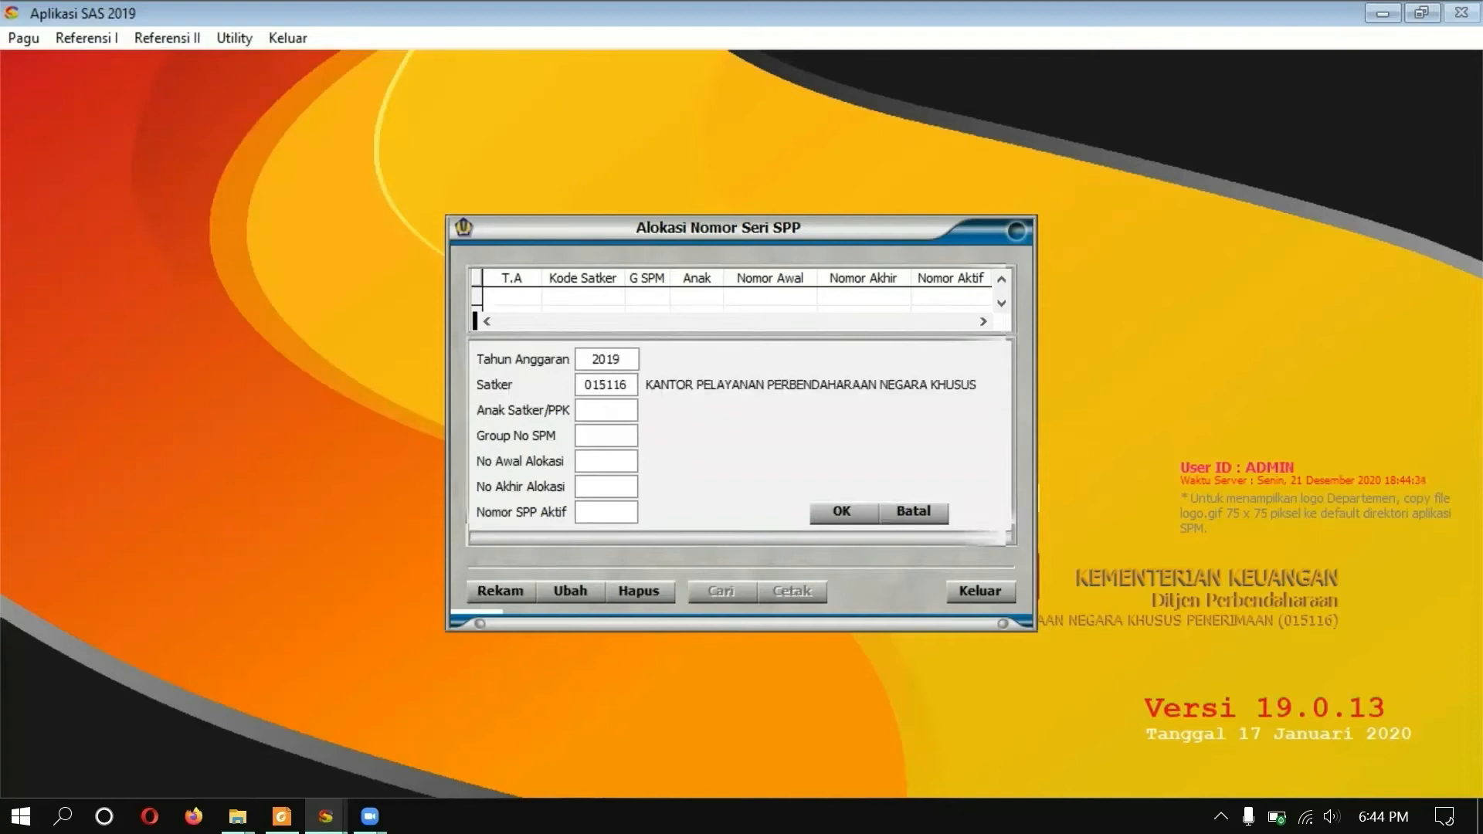
text(01)
key(Return)
text(A)
key(Return)
Step: Set numbers 00001 to 00999 with active number 00001, save, and close the window
text(00001)
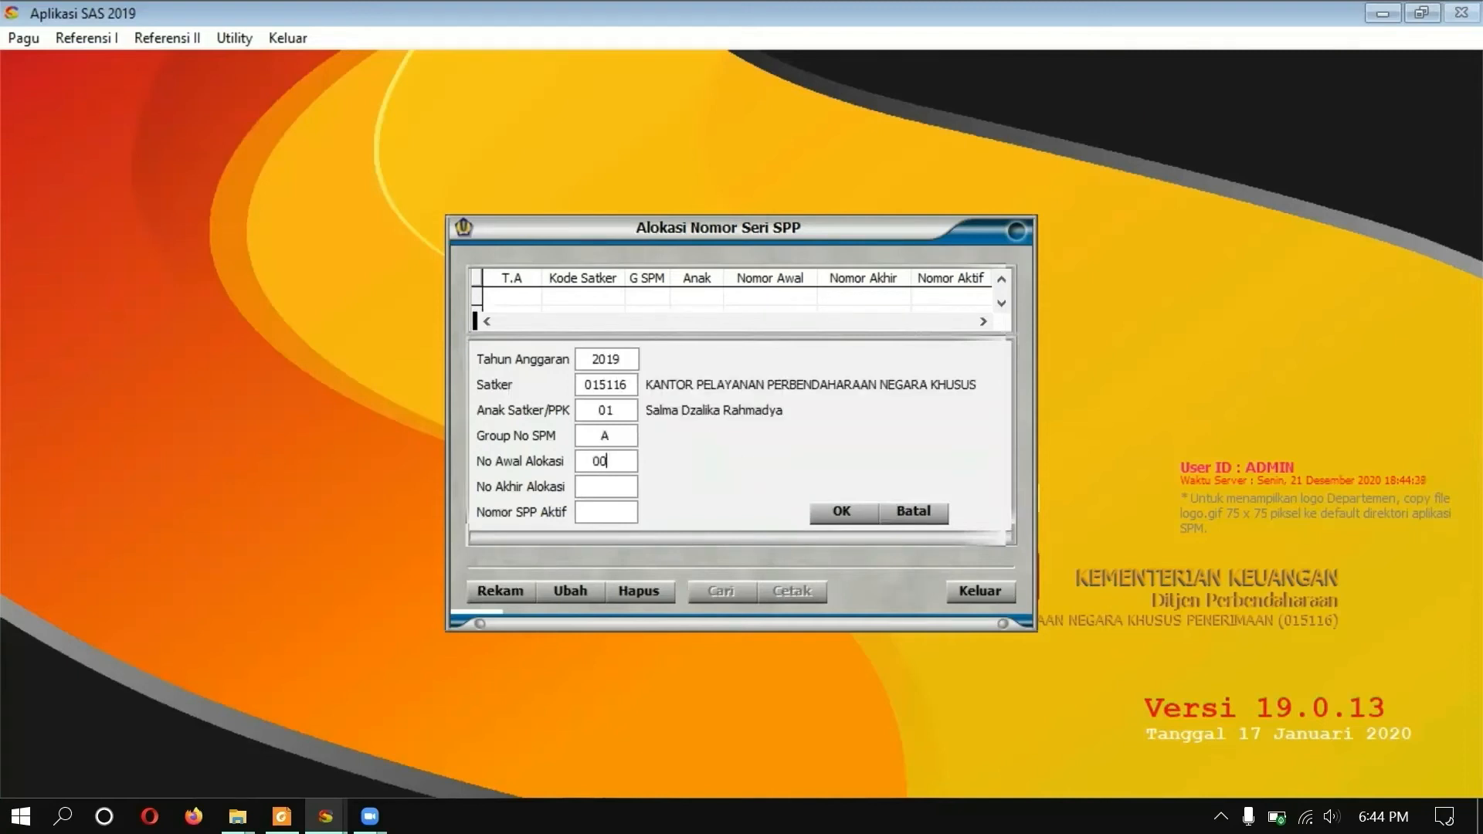
key(Return)
text(00999)
key(Return)
text(00001)
key(Return)
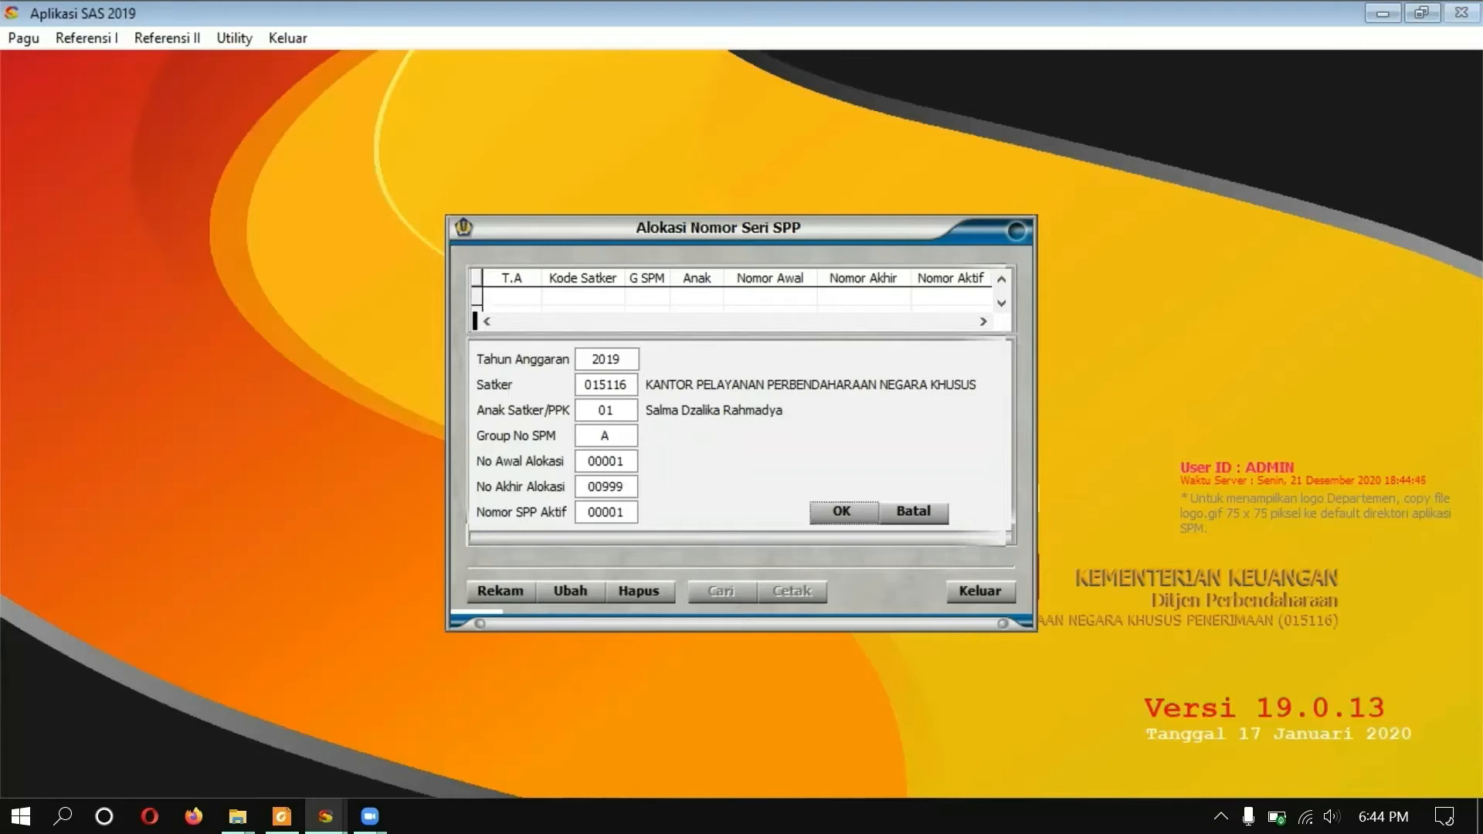
click(831, 512)
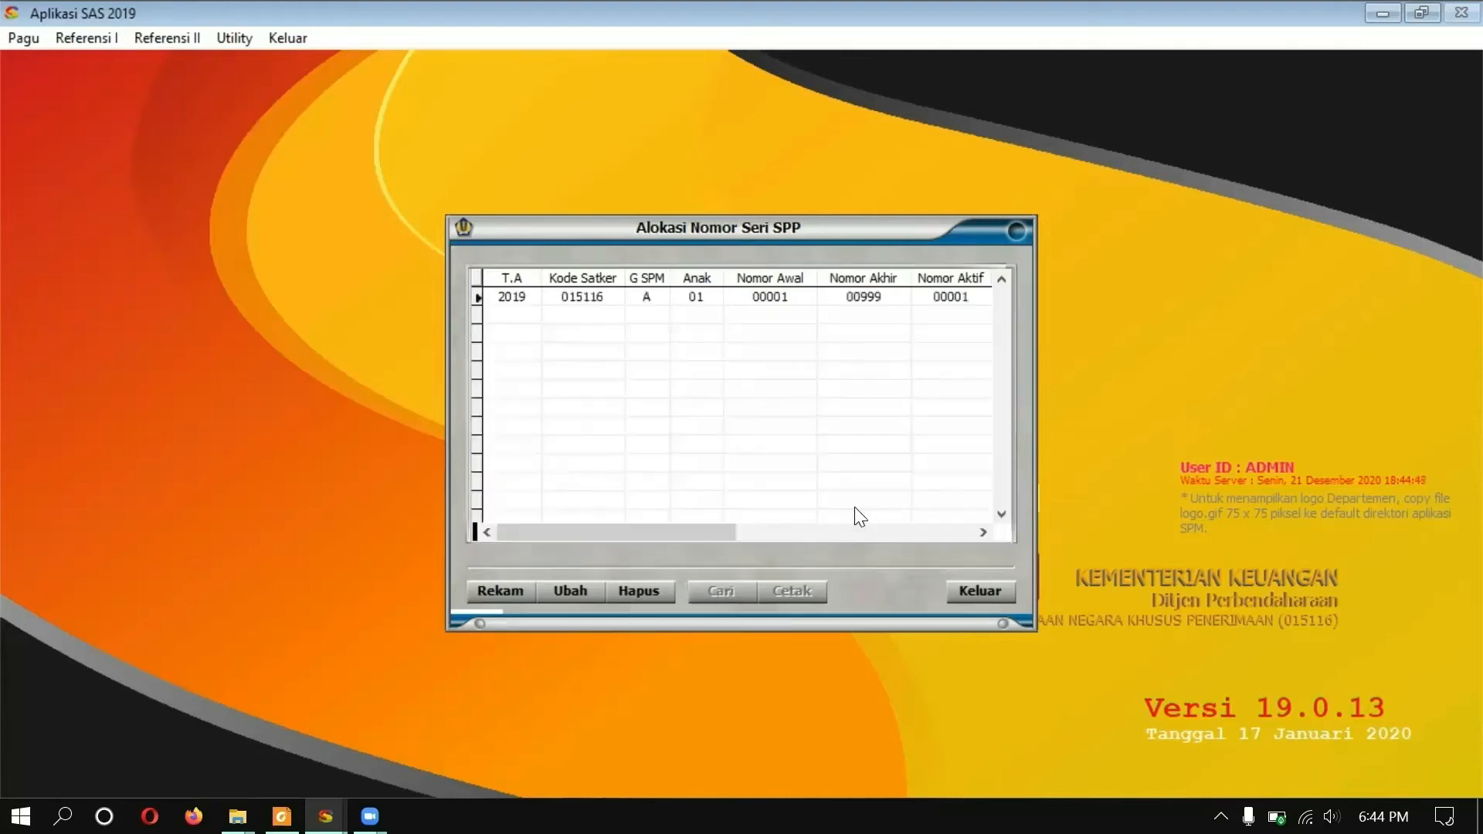
click(991, 590)
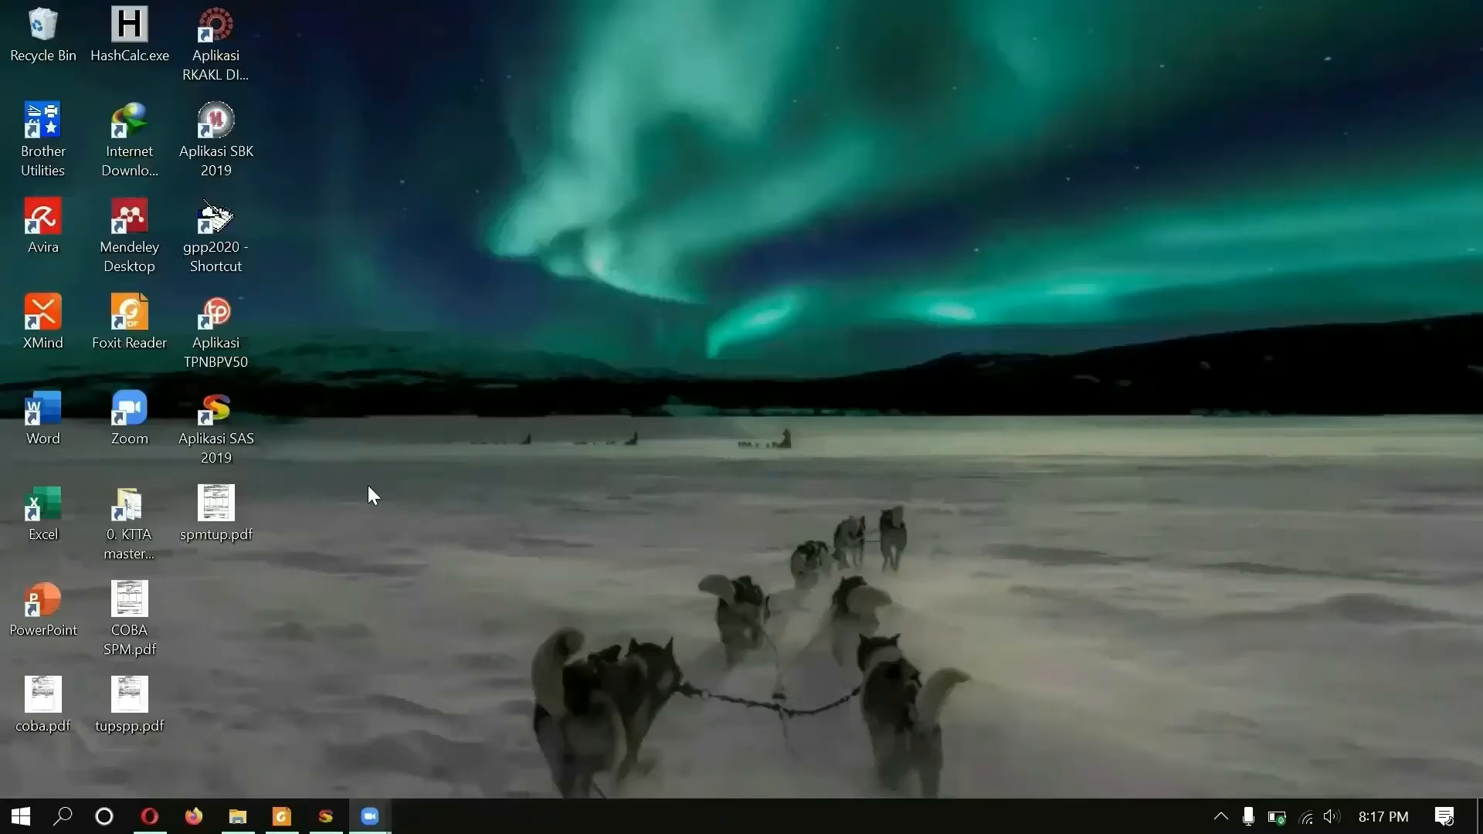
Step: Launch Aplikasi SAS 2019 and log in with the PPK user credentials
double_click(188, 418)
text(ppk)
key(Tab)
text(ppk)
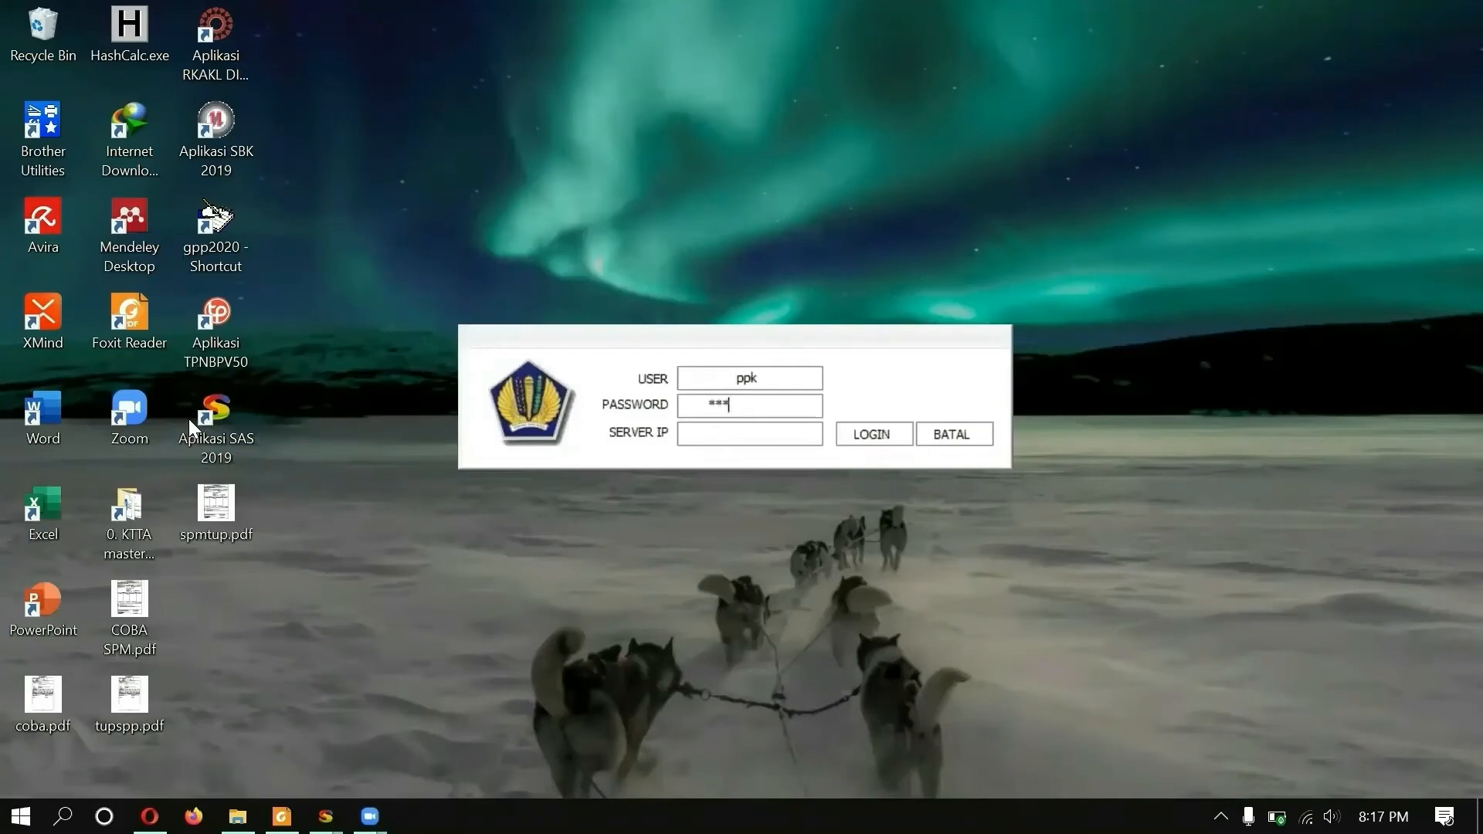
click(847, 443)
Step: Open contract data monitoring and correct the contract year to 2019
click(96, 37)
click(108, 94)
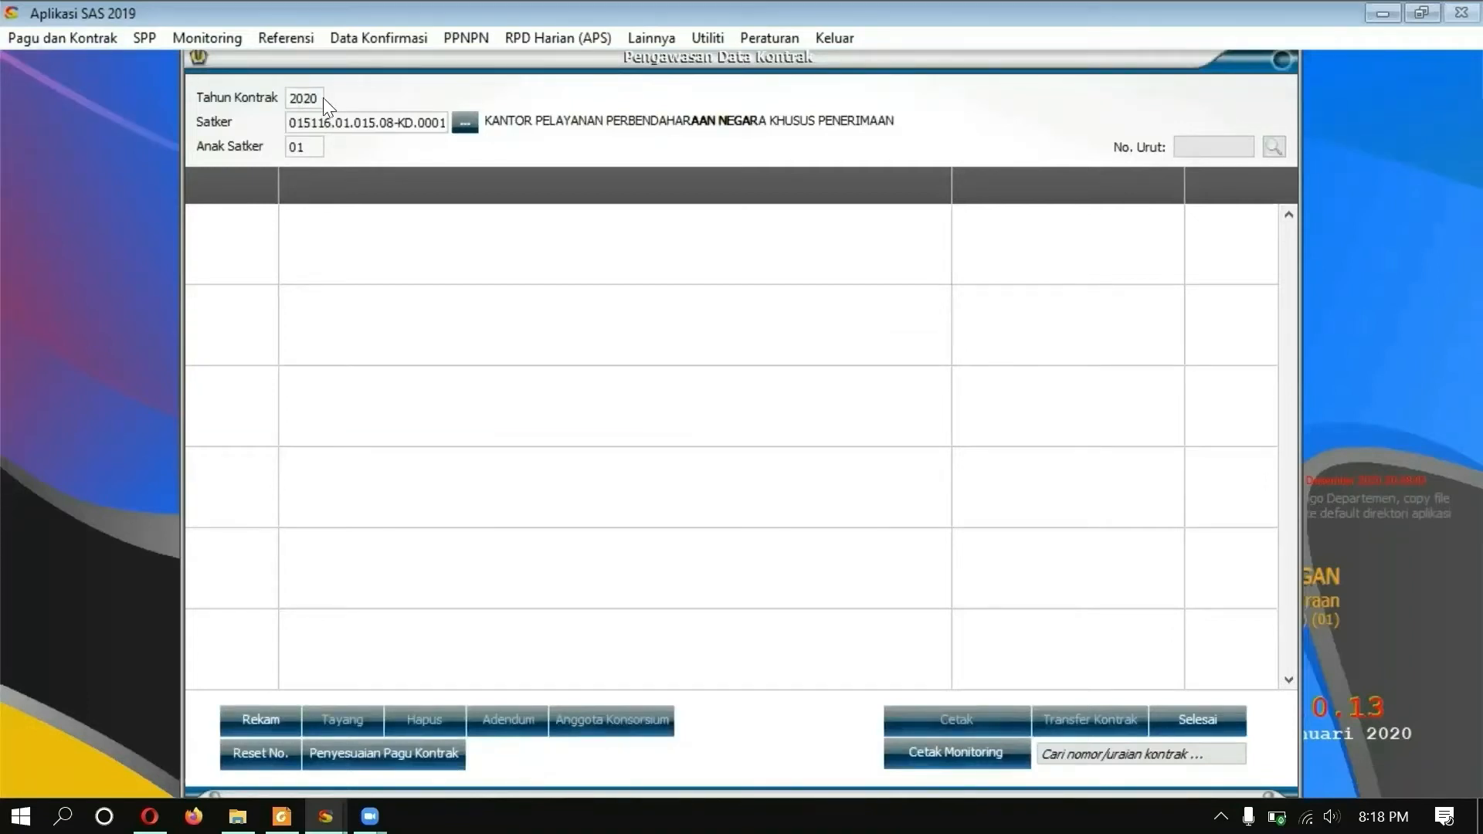
drag(293, 99, 366, 98)
key(BackSpace)
text(2201)
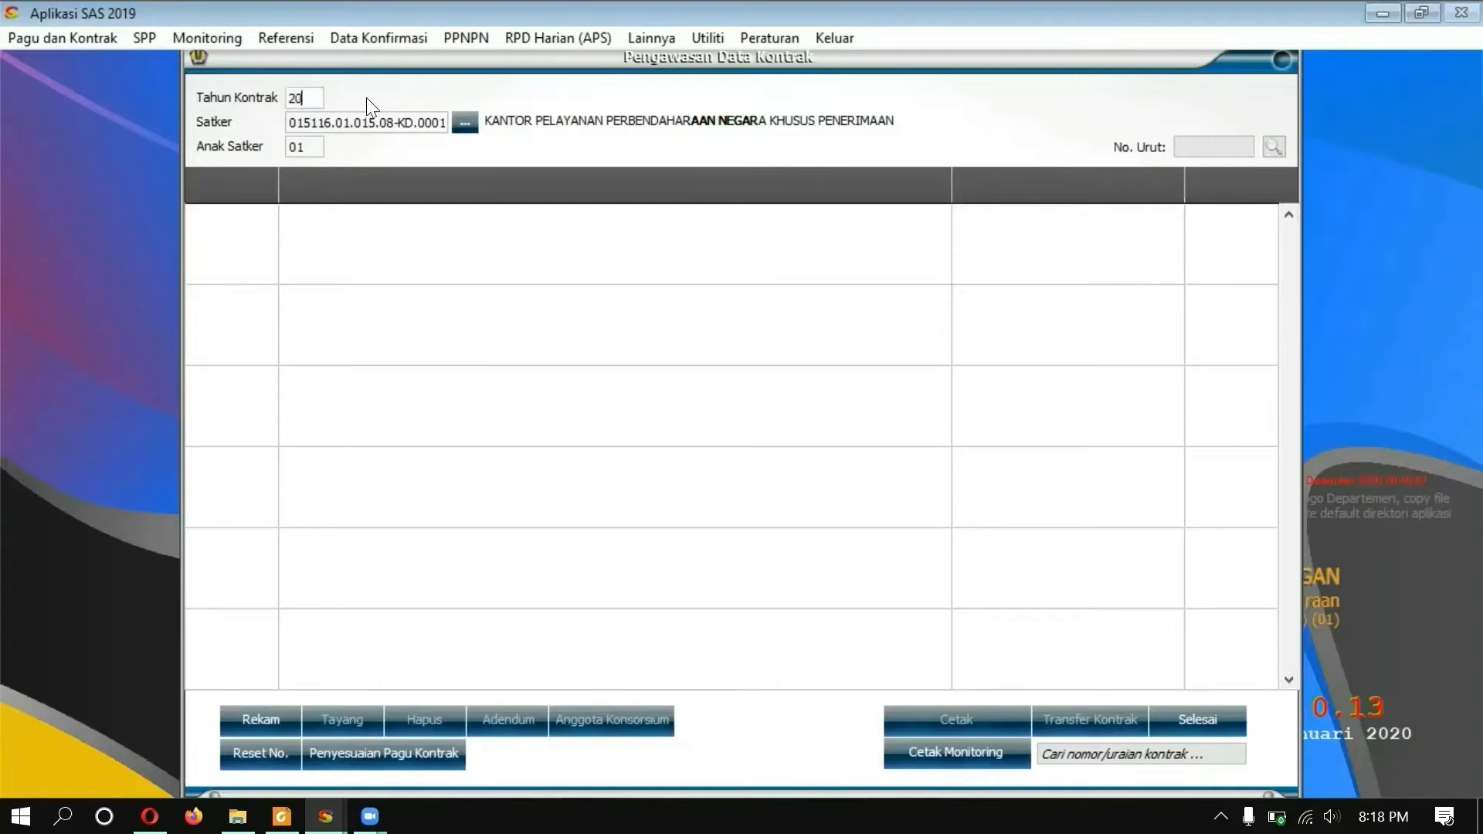
click(918, 489)
drag(291, 99, 342, 100)
text(2019)
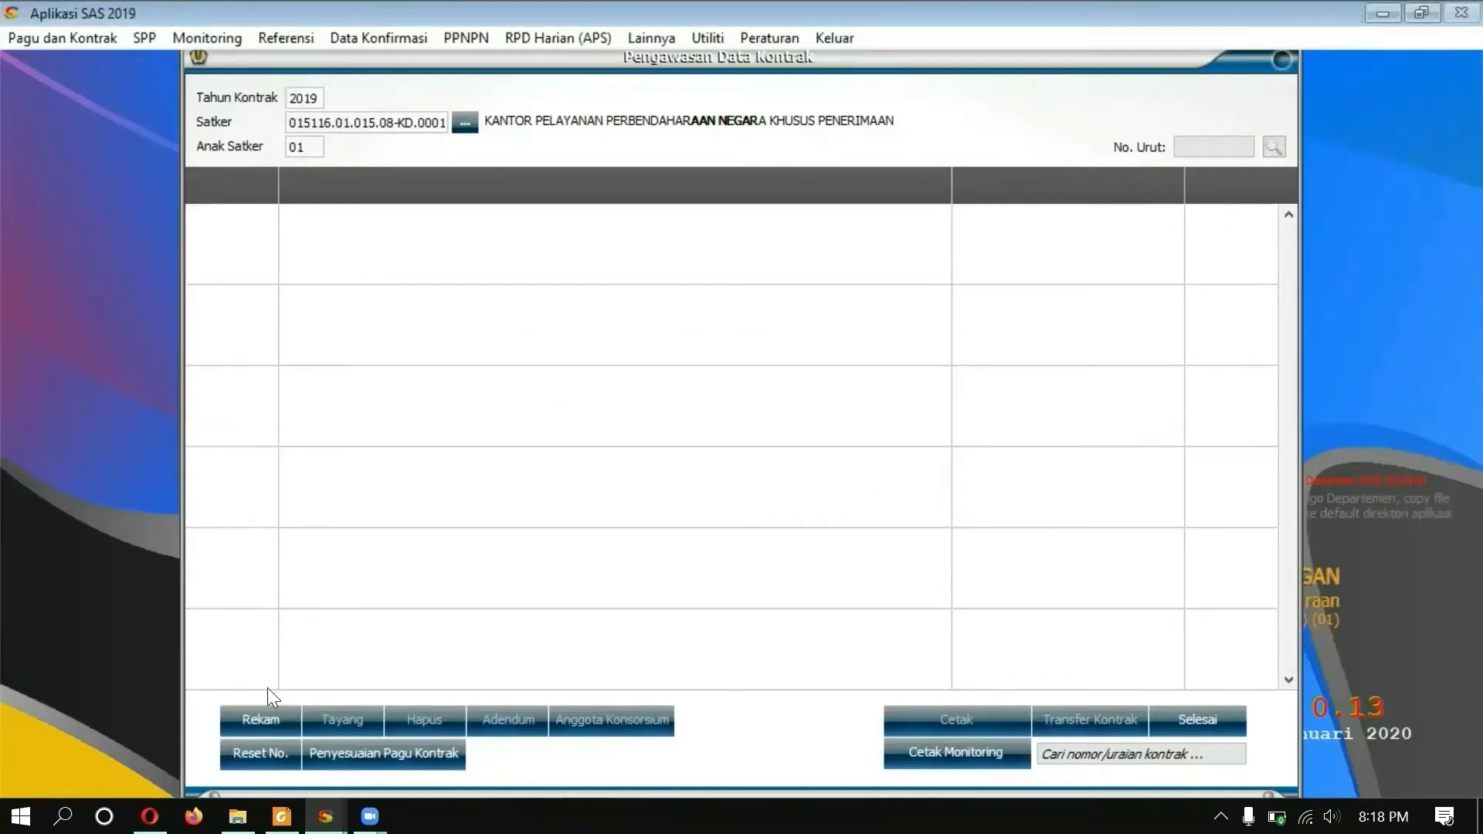
click(277, 718)
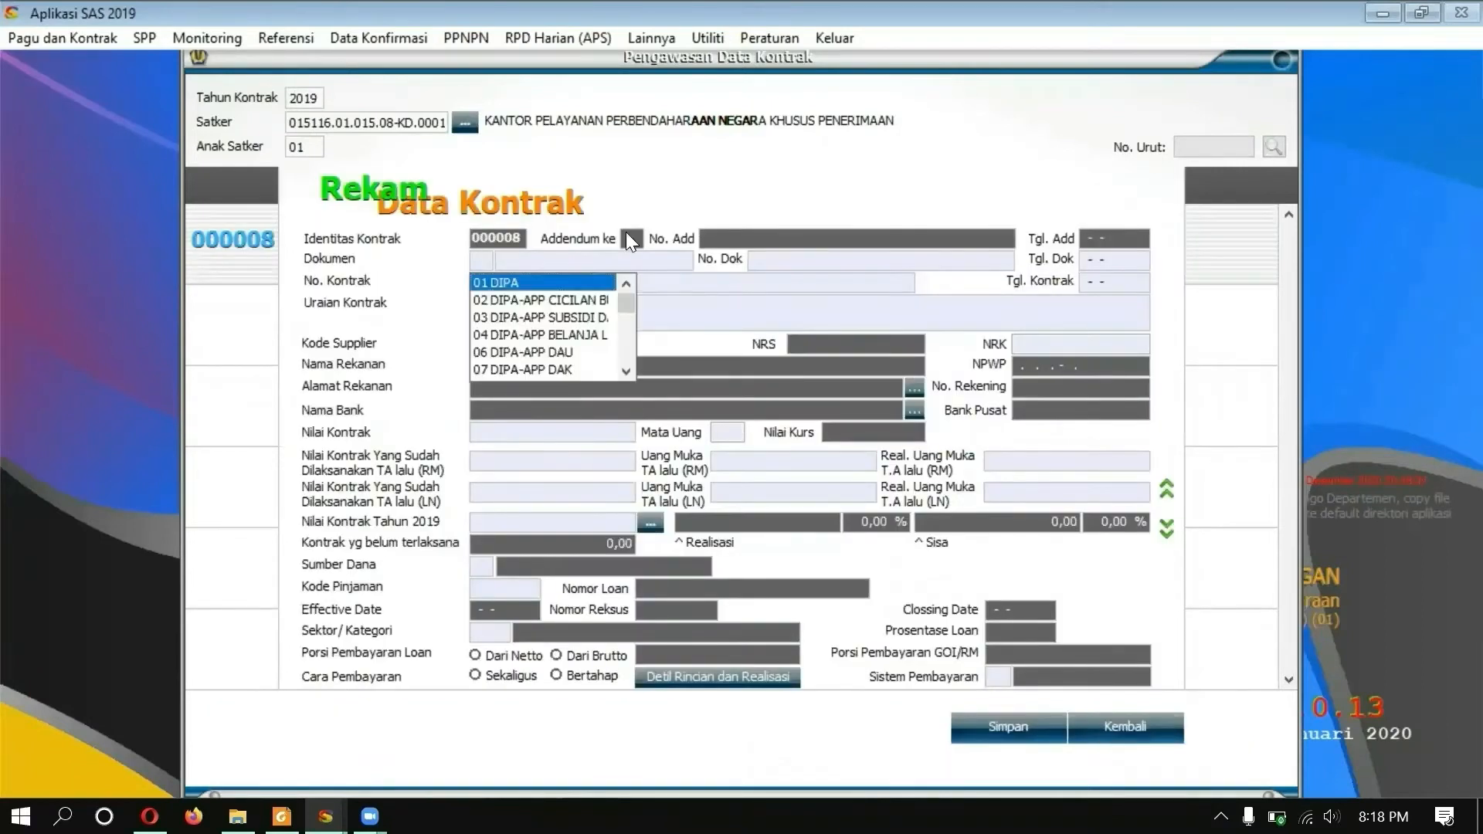
Step: Record contract 12345 from DIPA, 'Kontrak Pemeliharaan Peralatan dan Mesin', with supplier CV MEKAR ABADI
click(518, 279)
text(12345)
key(Tab)
text(Kontrak)
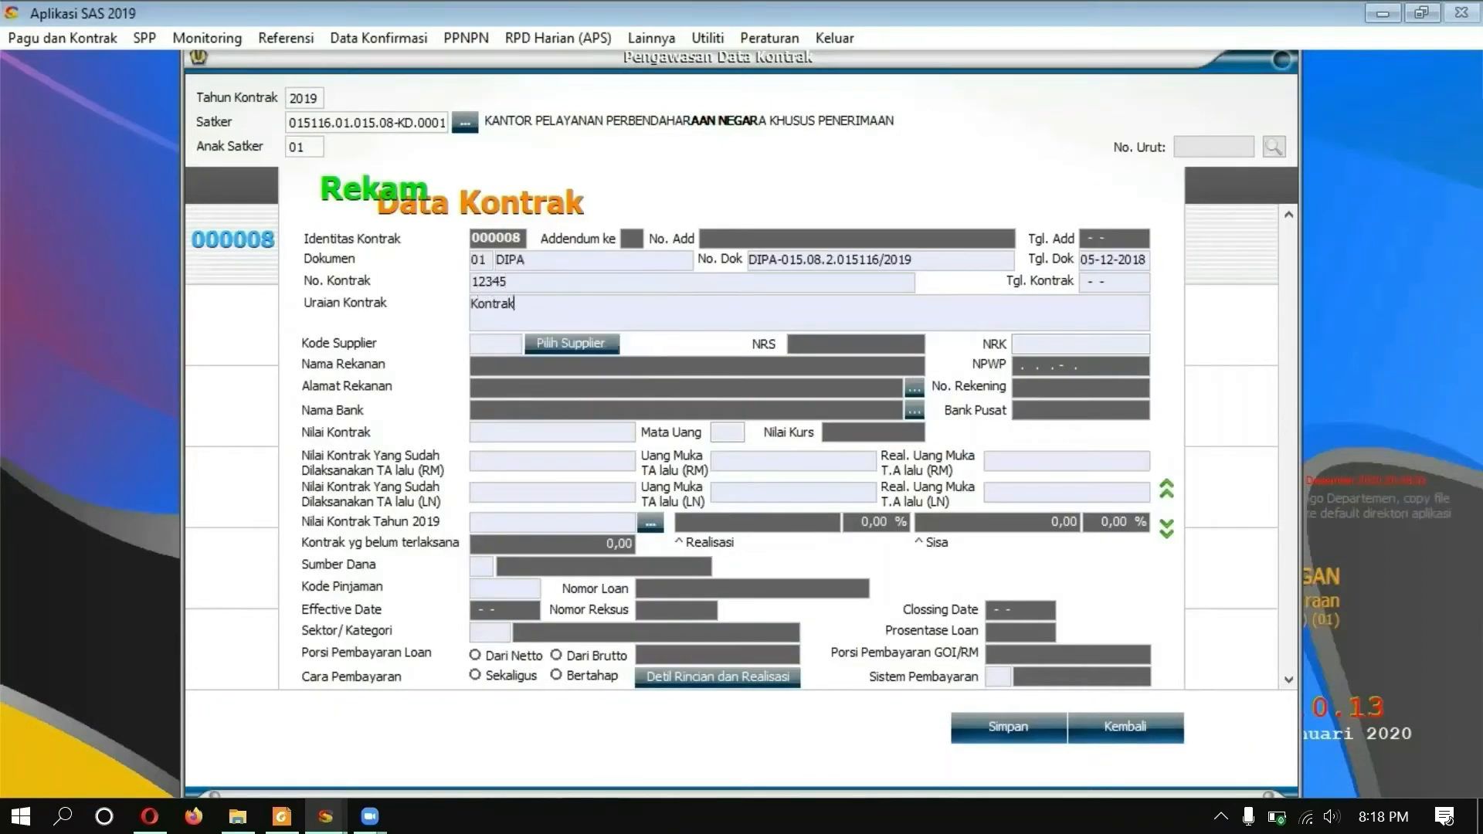
text( Pemeliharaan Peralatan dan Mesin)
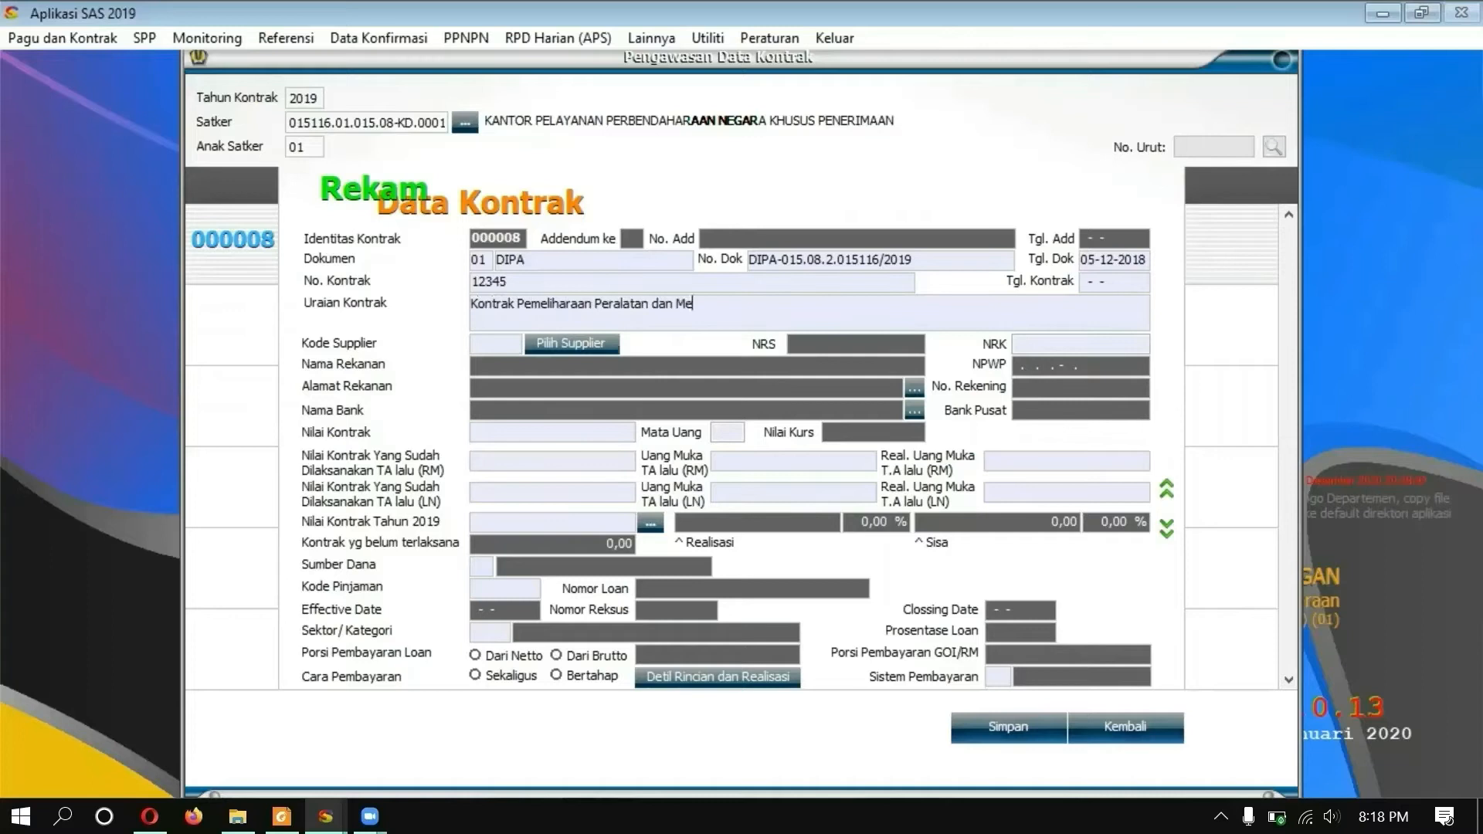
click(549, 344)
double_click(516, 255)
Step: Enter contract value 45.000.000 IDR, date 05-05-2019, prior-year amounts 0 and 2019 value 45.000.000
click(506, 434)
text(45000000)
text(IDR)
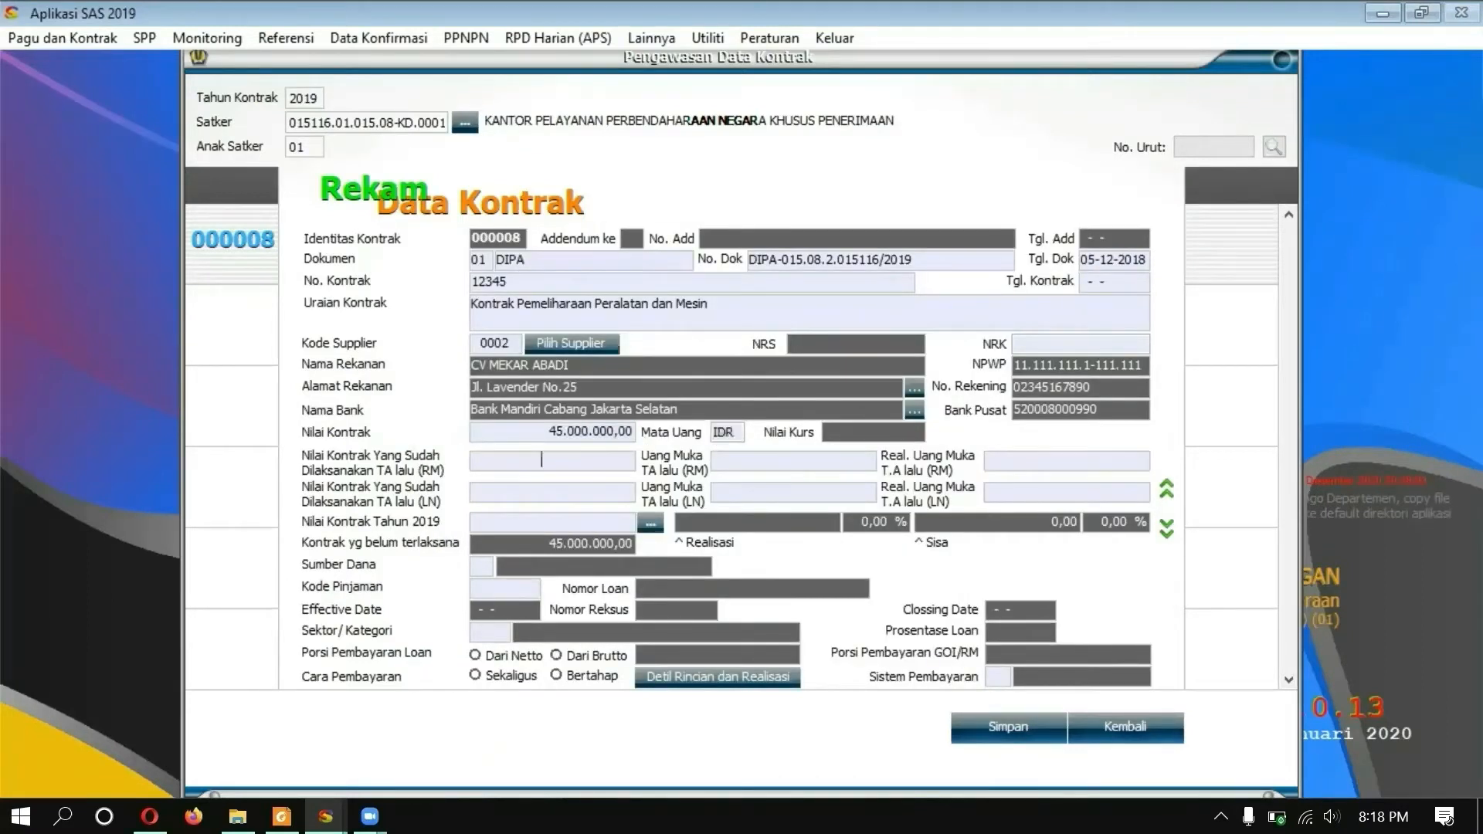
drag(1083, 284, 1147, 280)
text(05-05-2019)
click(484, 469)
text(0)
key(Return)
text(0)
key(Return)
text(0)
key(Return)
text(0)
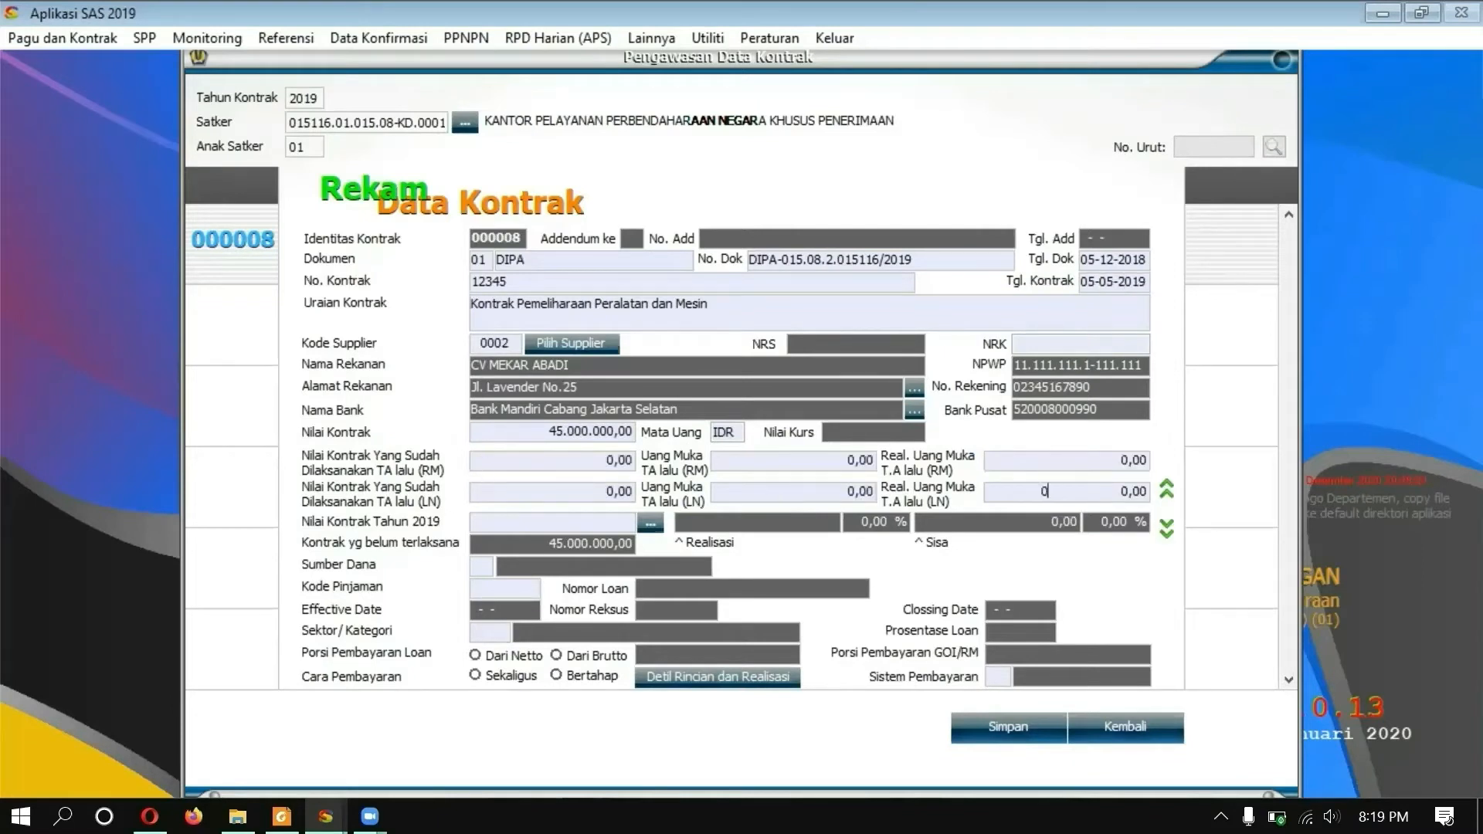
text(45000000)
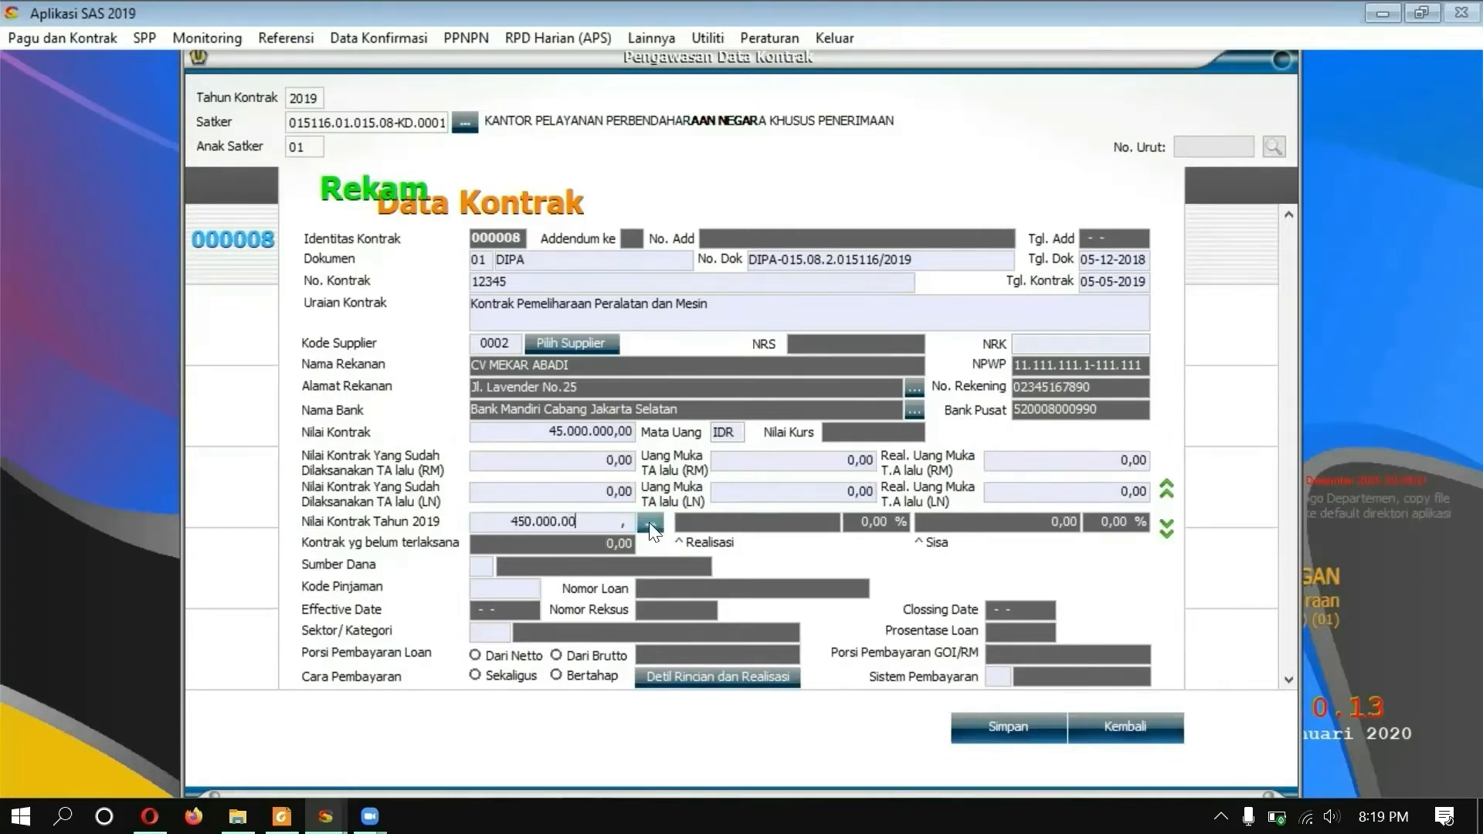
Step: Charge 45.000.000,00 to line 523121 in the contract's budget allocation table and save it
click(655, 521)
scroll(1175, 684, down, 10)
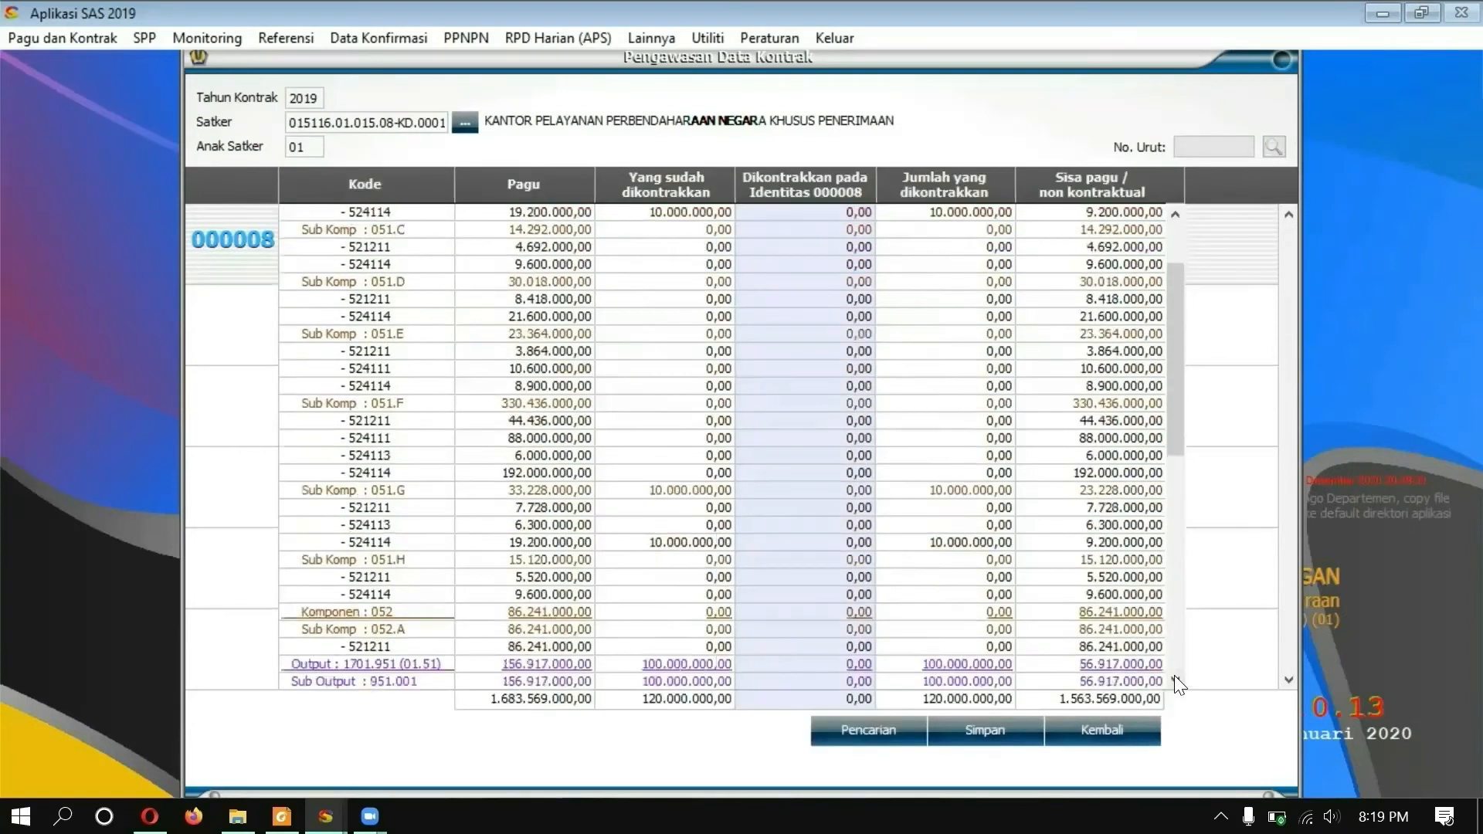
scroll(1177, 216, up, 10)
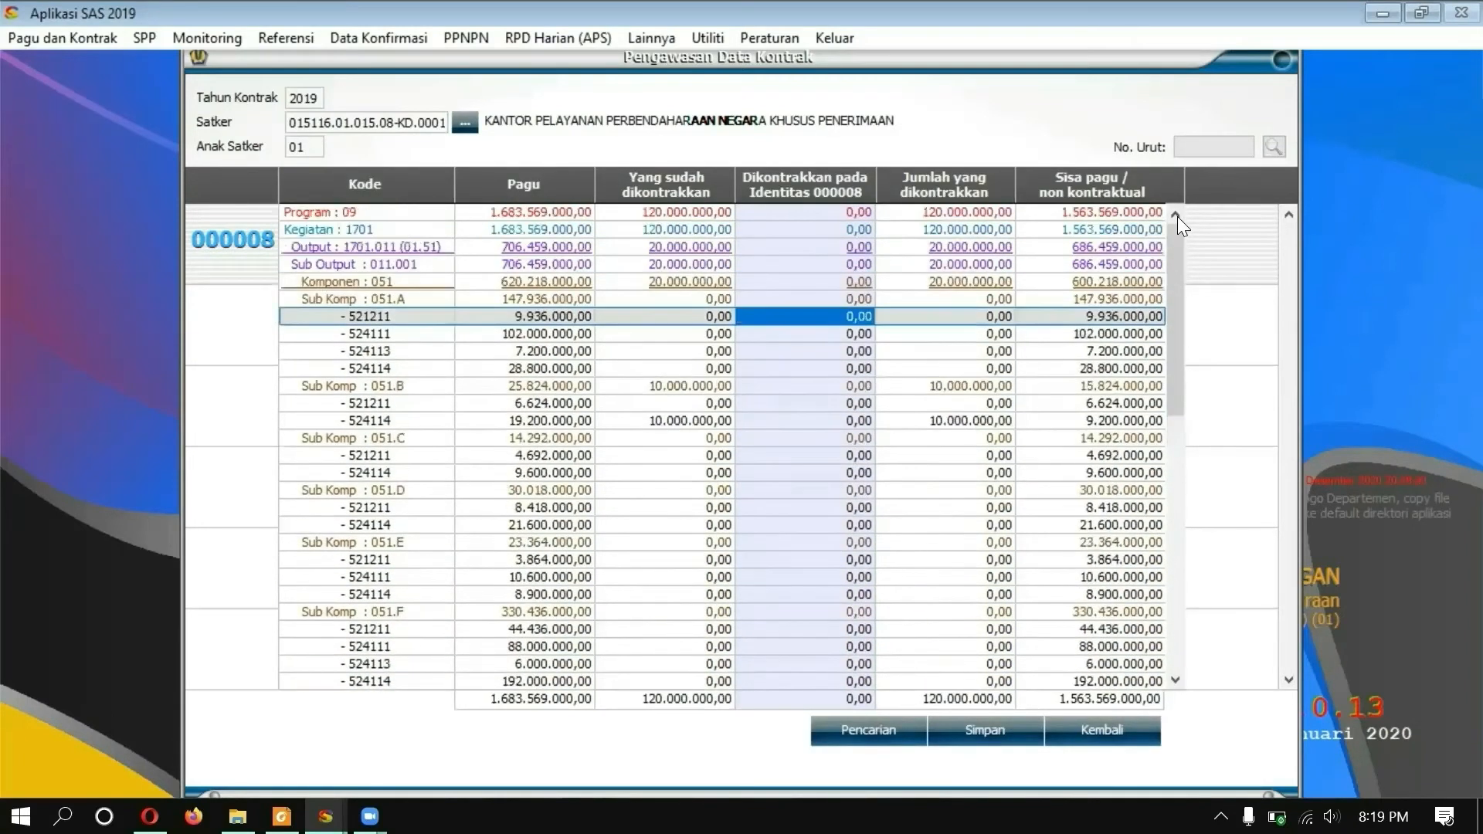
click(1174, 442)
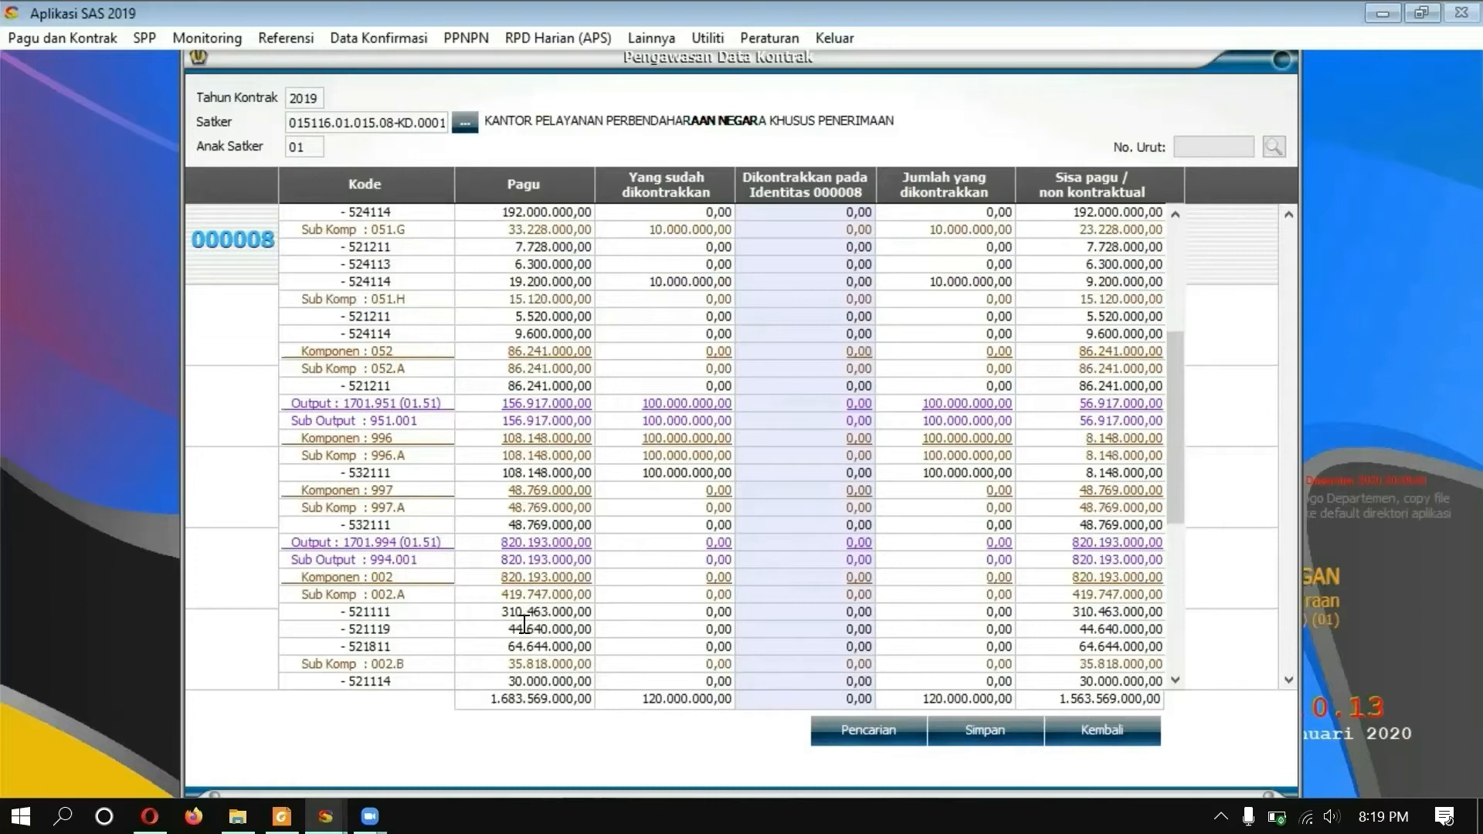
scroll(1180, 690, down, 2)
click(746, 630)
text(450.000.00)
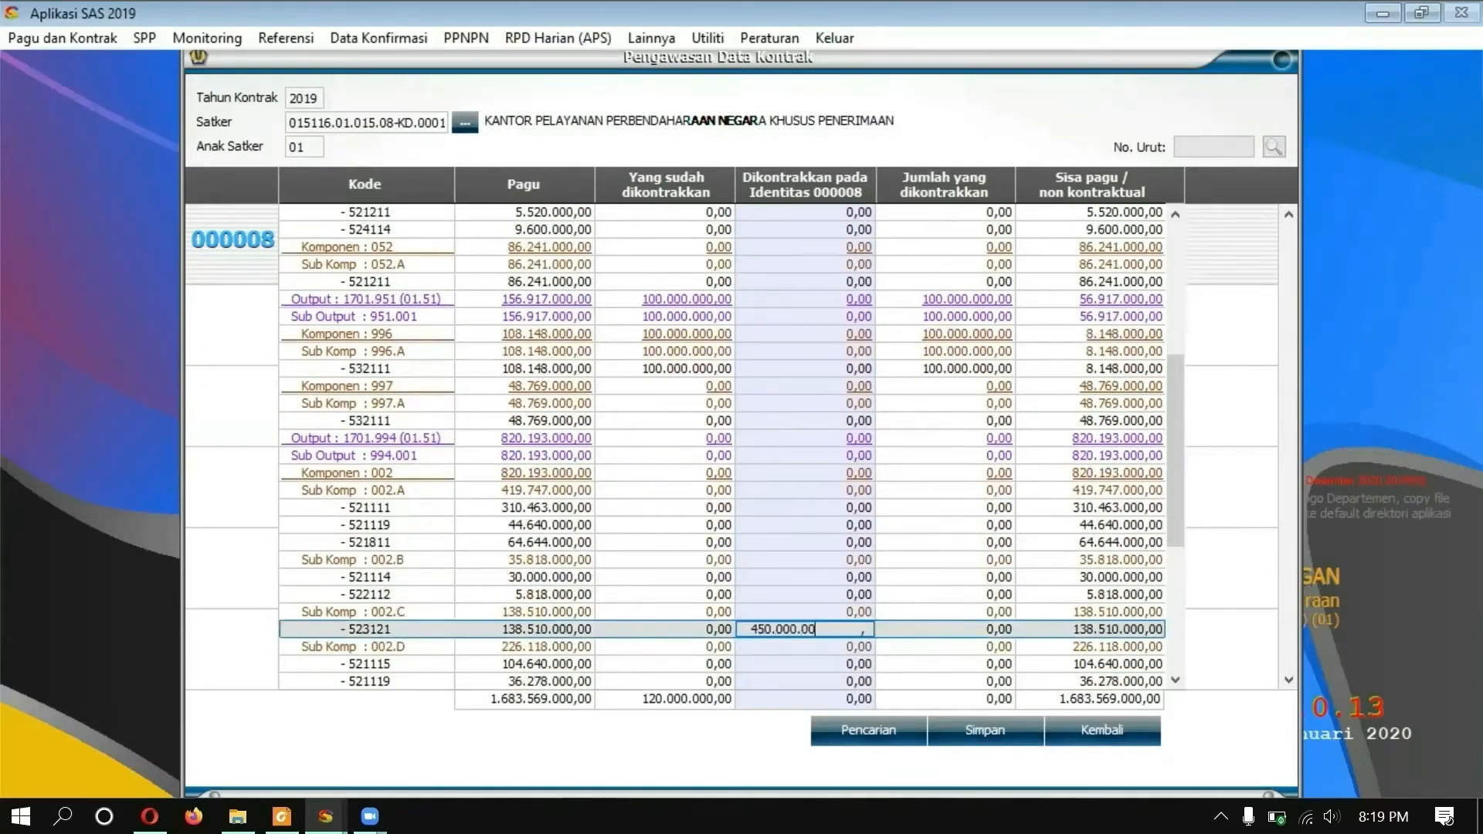
key(Return)
click(964, 729)
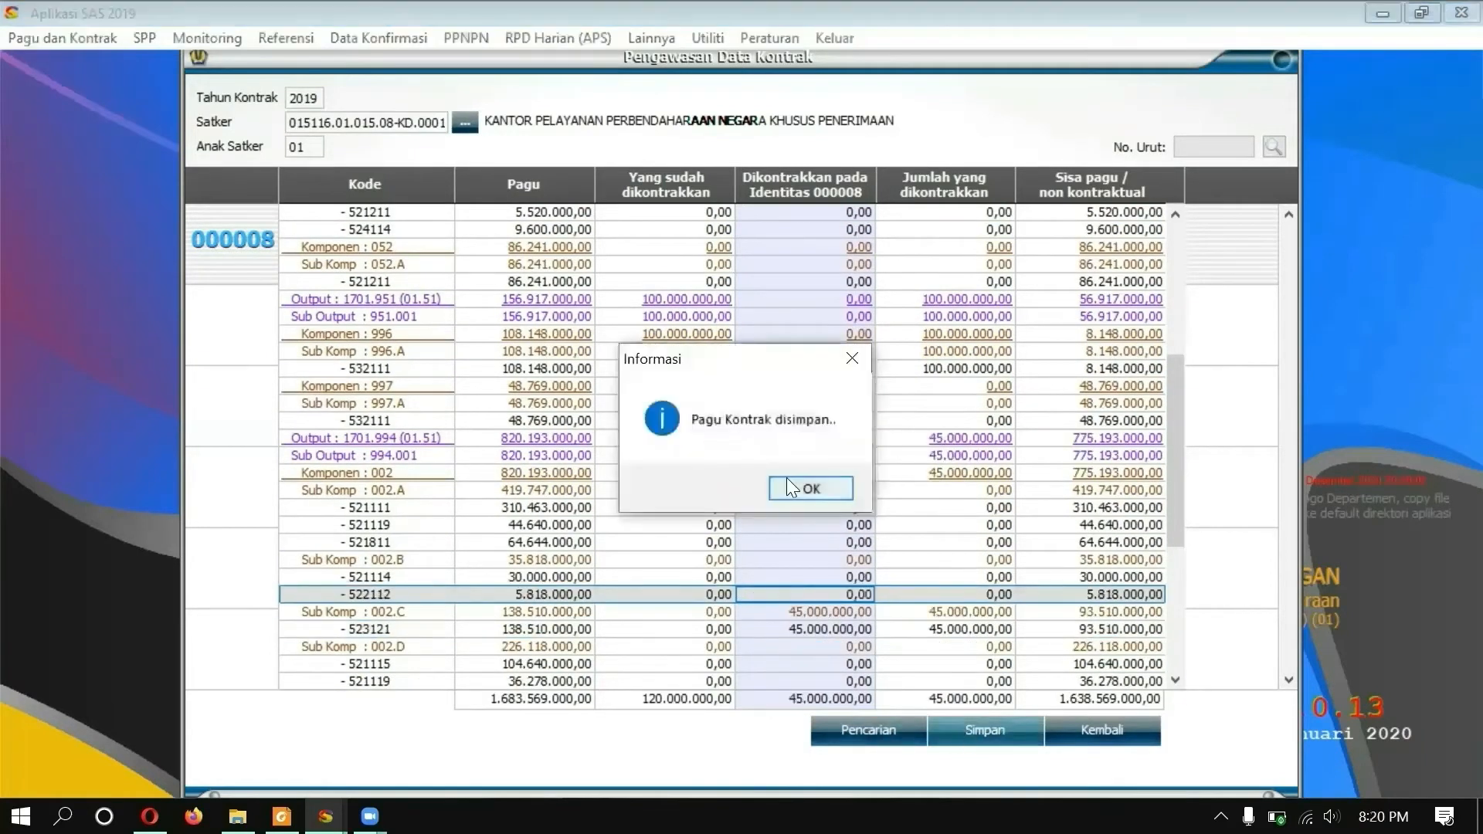
click(786, 478)
Step: Set Rupiah Murni funding and a one-off (Sekaligus) payment dated 06-05-2019, with a 7-day period to 13-05-2019
click(483, 566)
key(Return)
click(1166, 529)
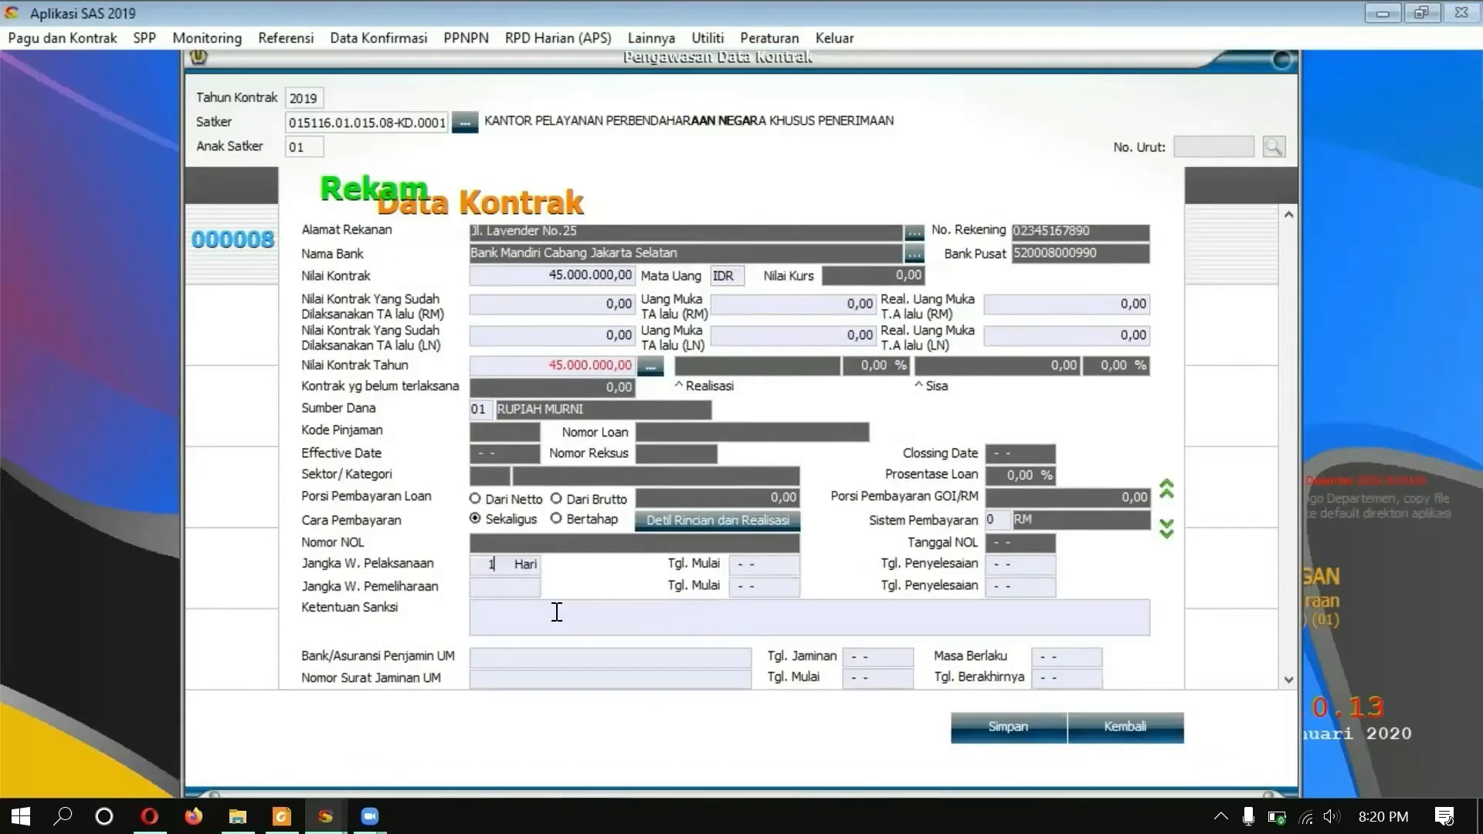
click(714, 519)
click(798, 396)
text(06052019)
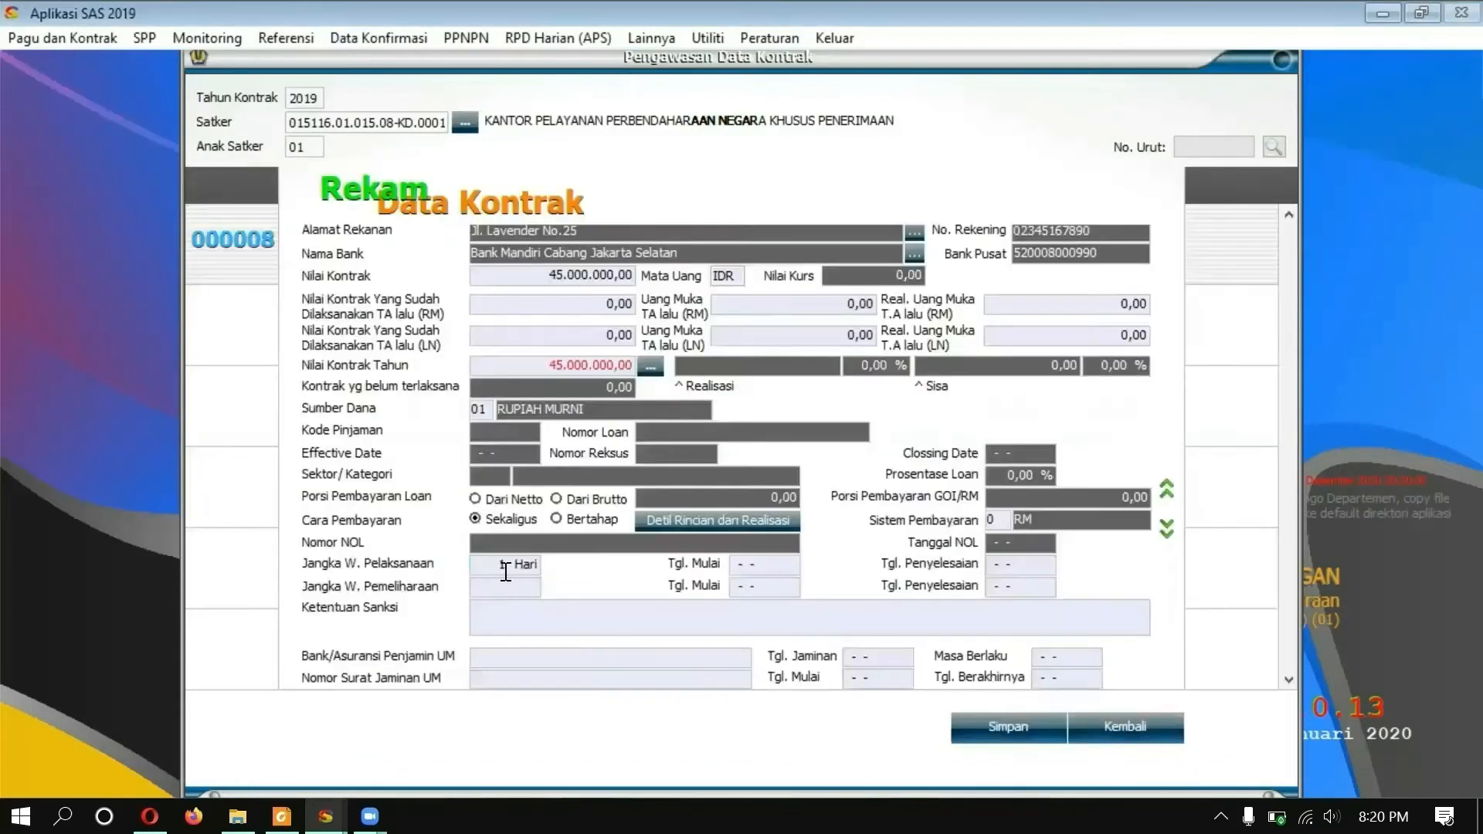
text(7)
key(Tab)
text(13052019)
key(Tab)
Step: Enter sanction 'Pembayaran ganti rugi' and the Bank Mandiri Cabang Jakarta Pusat advance-payment guarantee, letter 12345777
text(Pembayaran ganti rugi)
key(Tab)
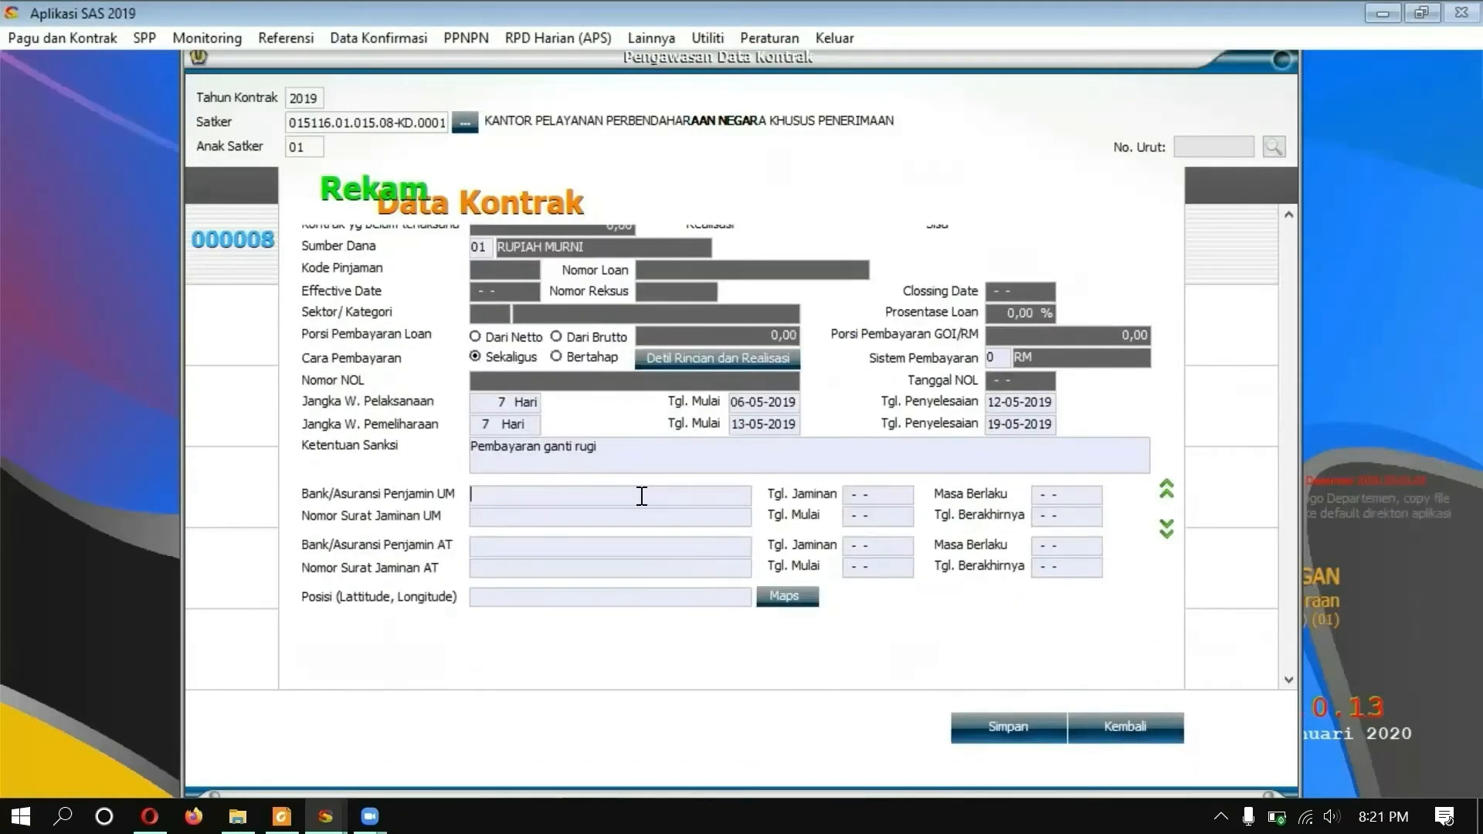
text(Bank Mandiri Cabang Jakarta Pusat)
key(Tab)
text(19052019)
key(Tab)
text(19-05-2020)
key(Tab)
text(12345777)
key(Tab)
text(19052019)
Step: Enter the Bank Mandiri Cabang Jakarta Pusat performance guarantee, letter 123456888, valid 19-05-2019 to 19-05-2020
key(Tab)
text(Bank Mandiri Cabang Jakarta Pusat)
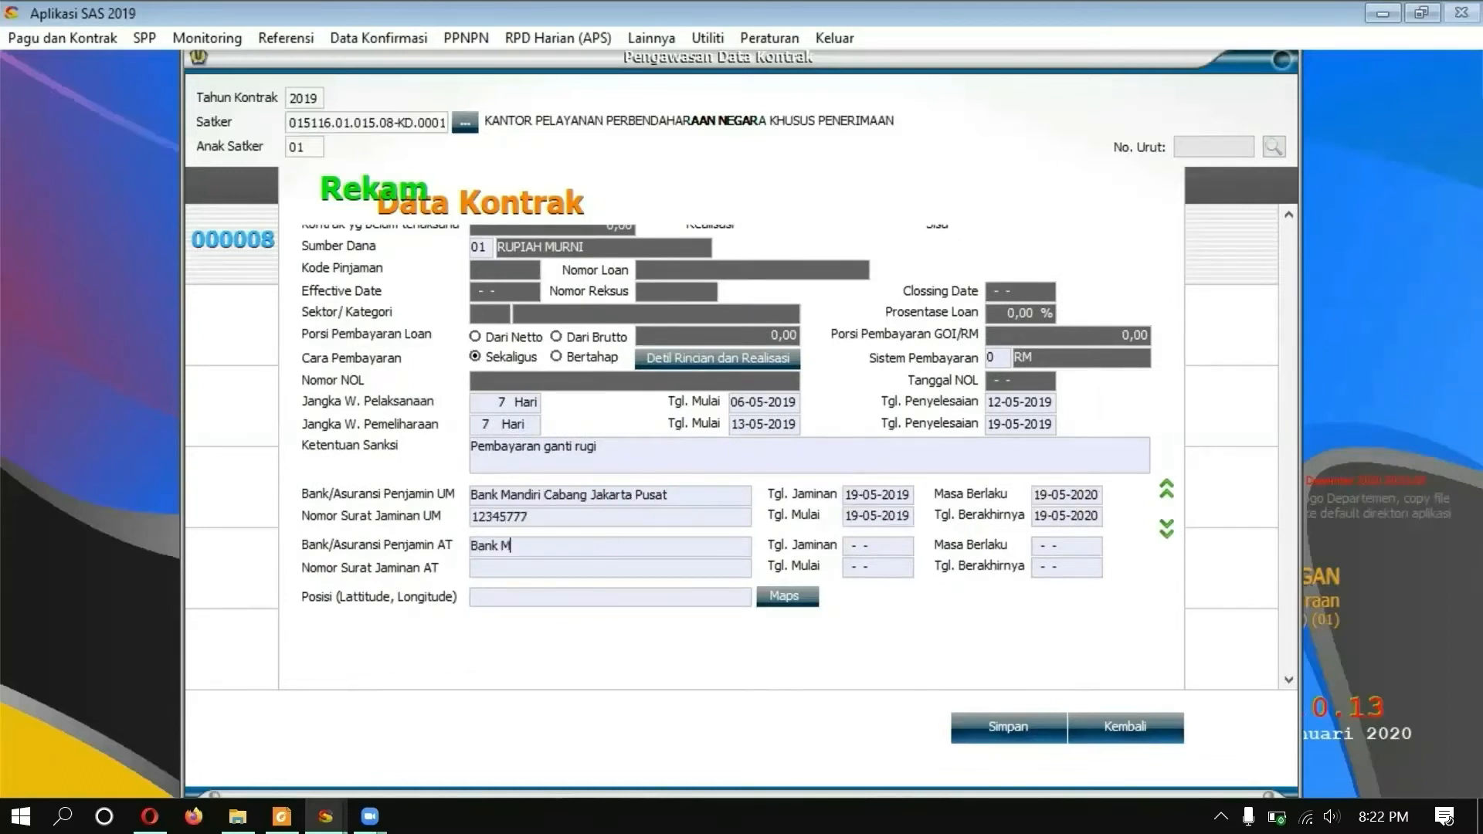
key(Tab)
text(123456888)
key(Tab)
text(19052019)
key(Tab)
text(19052020)
key(Tab)
text(19052019)
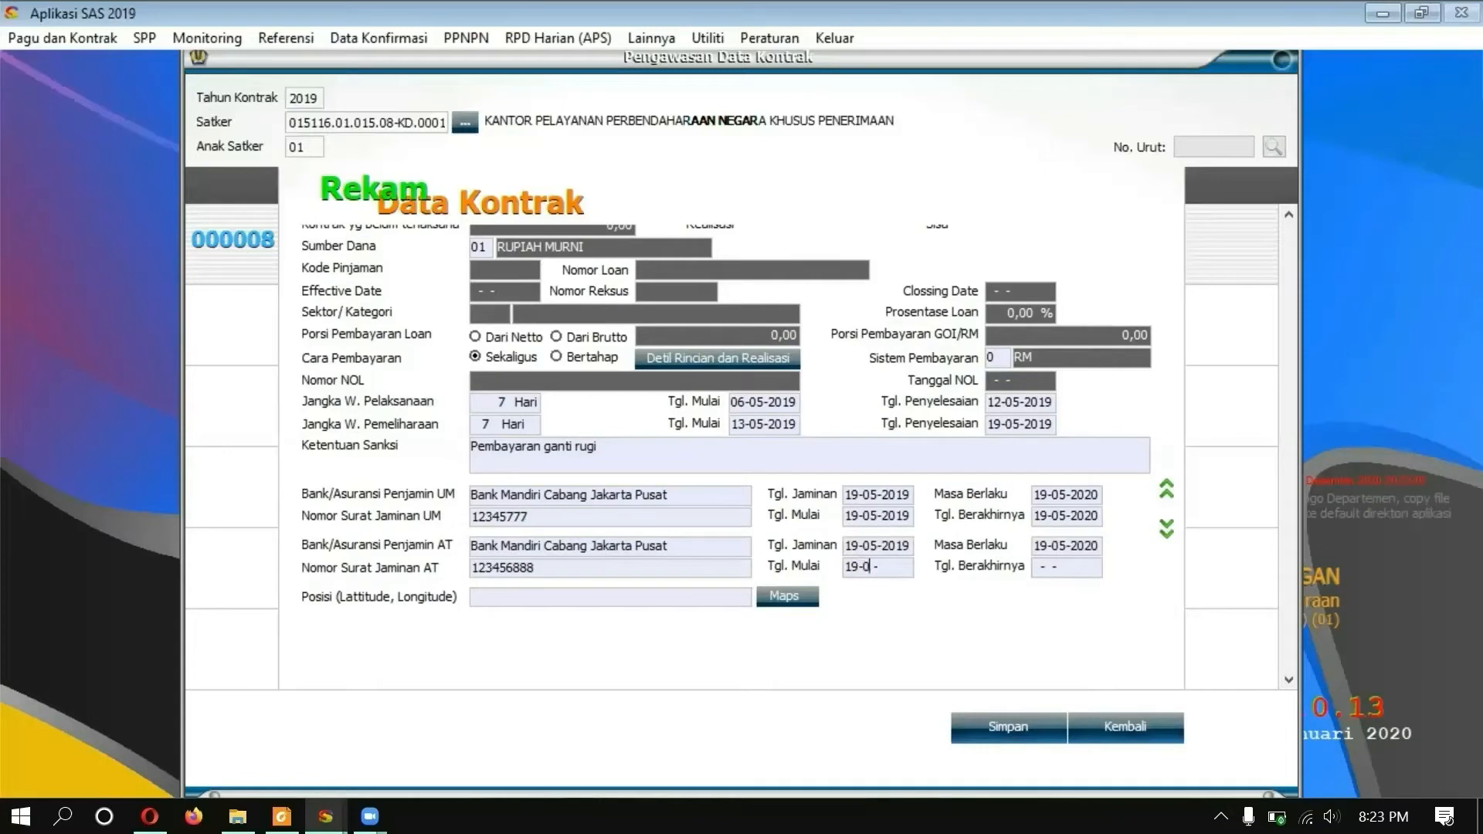
text(19052020)
key(Tab)
Step: Save contract 000008, confirm the save, and close the contract list
click(1018, 726)
click(845, 475)
click(817, 490)
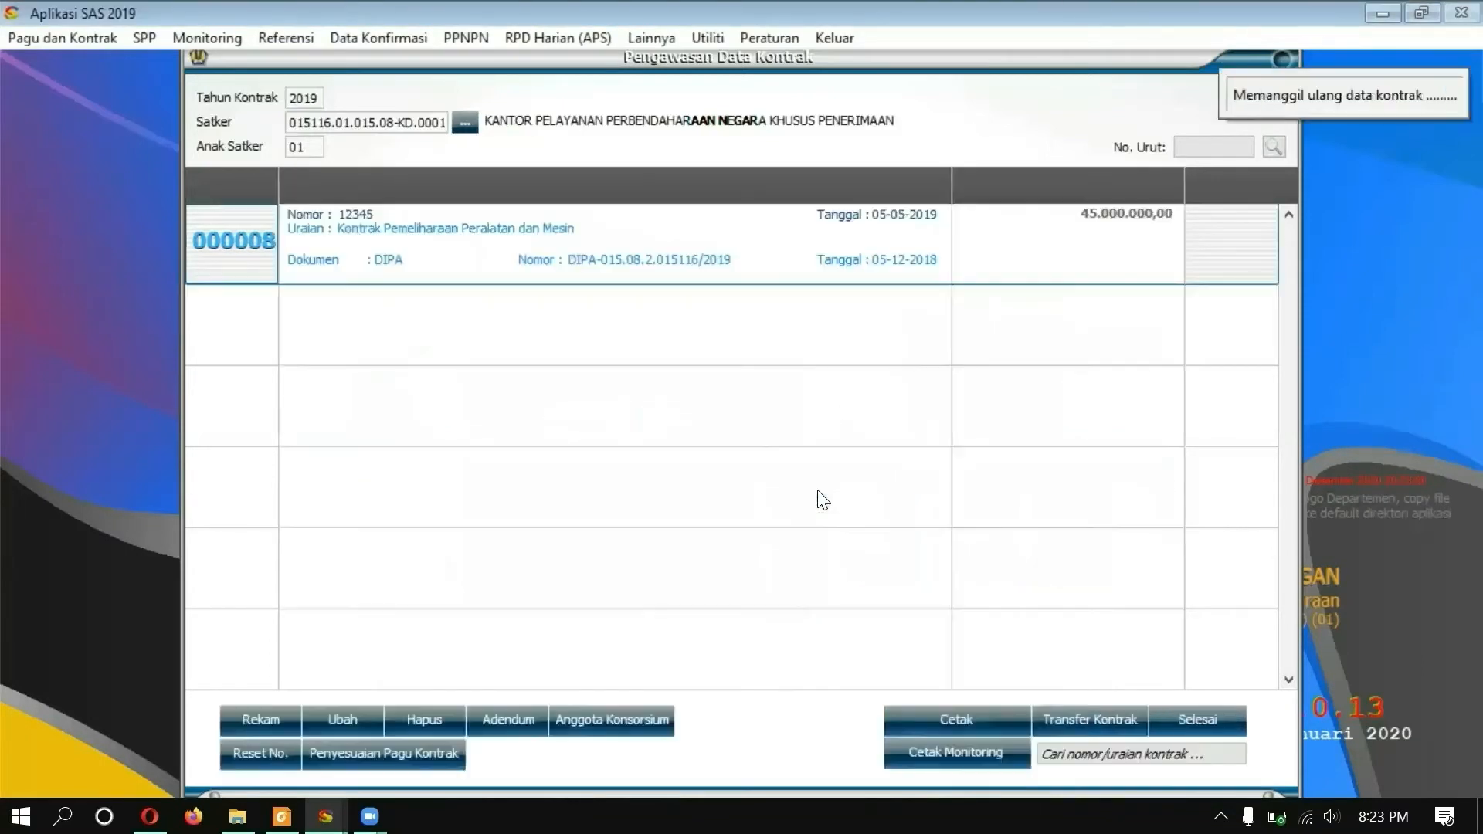
click(1185, 717)
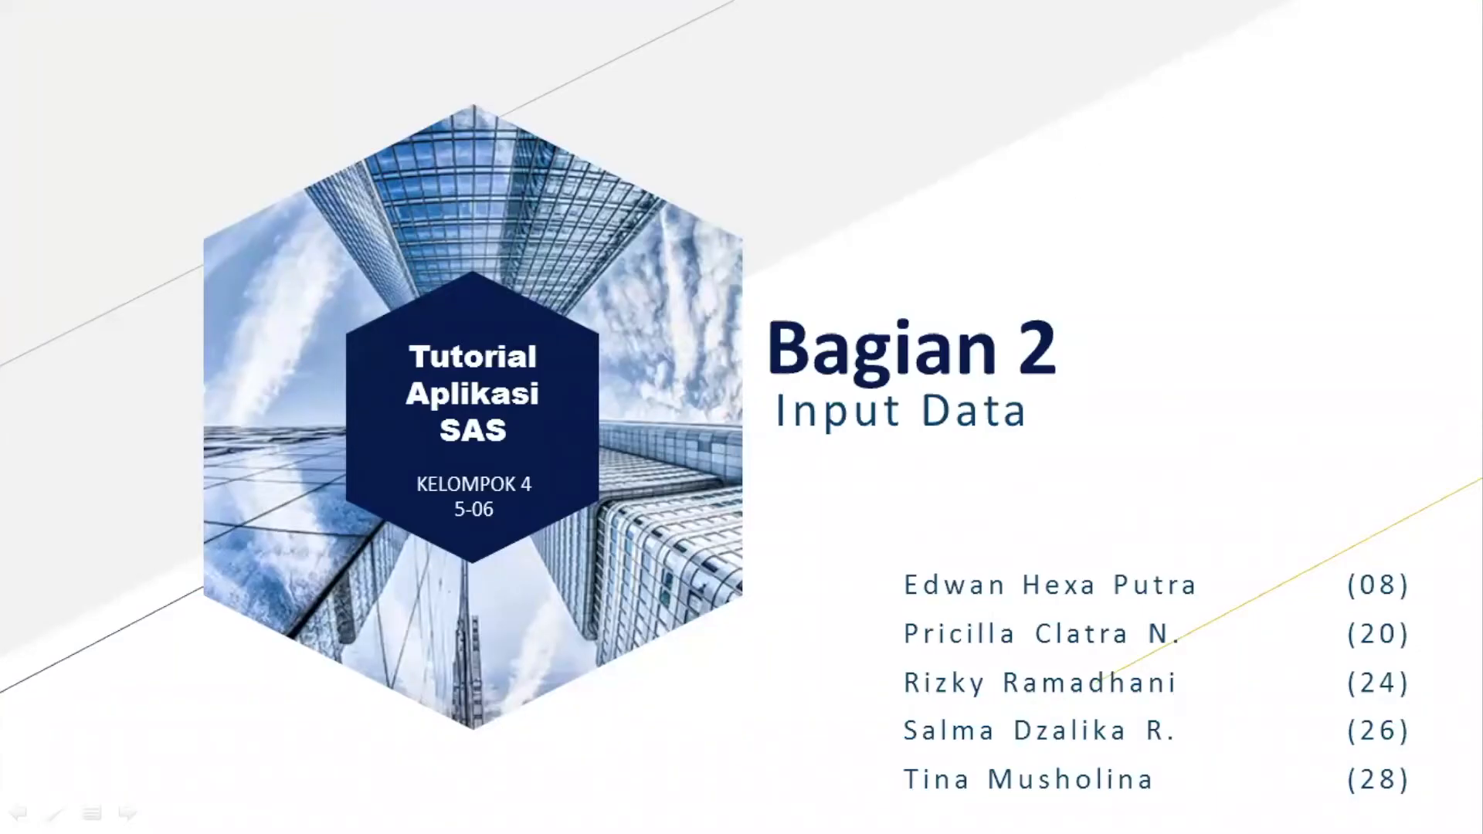
Step: Advance to the Input Data agenda slide and reveal each topic through Perekaman SPBy
key(Right)
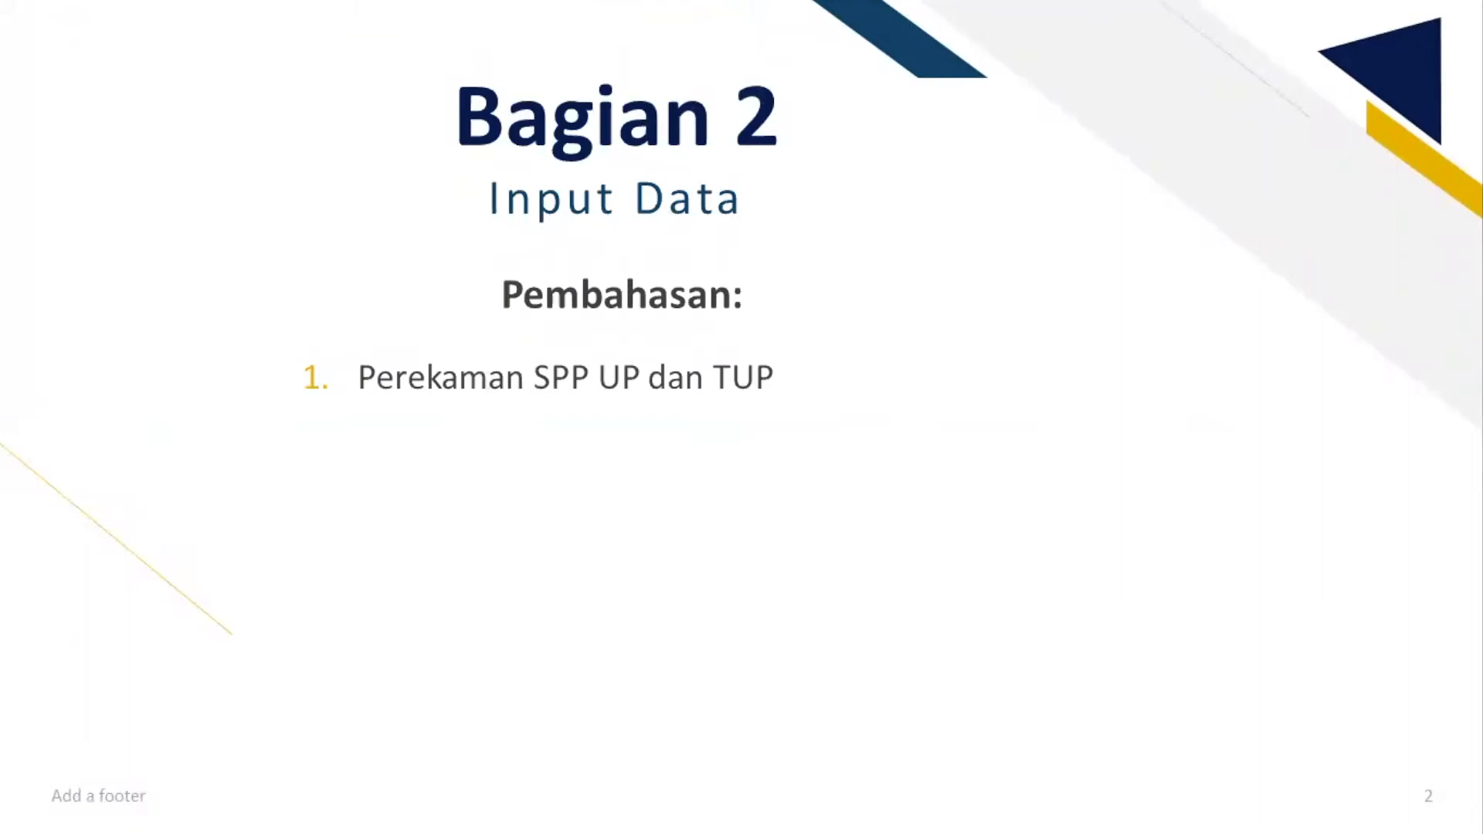
key(Right)
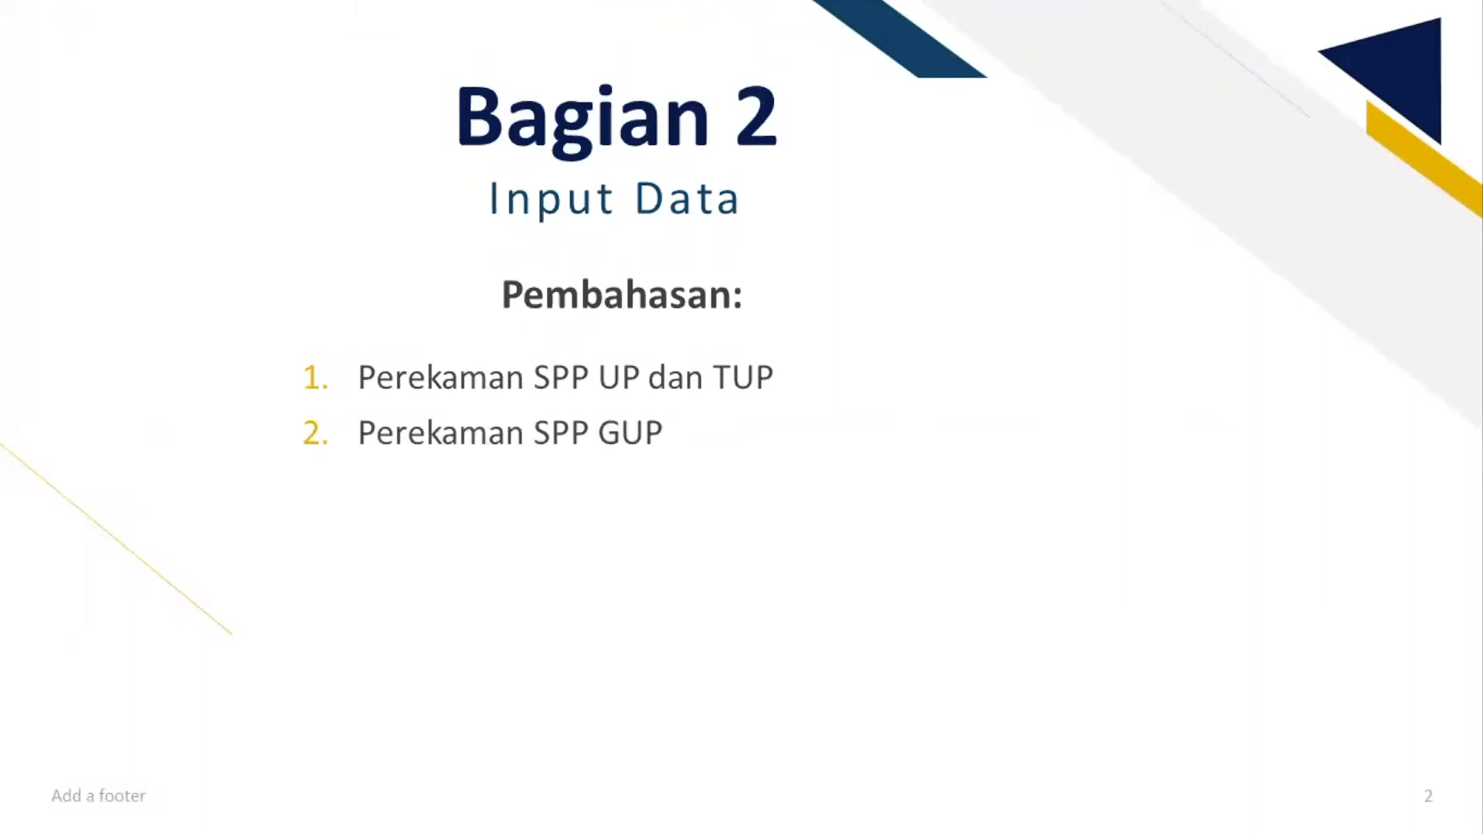
key(Right)
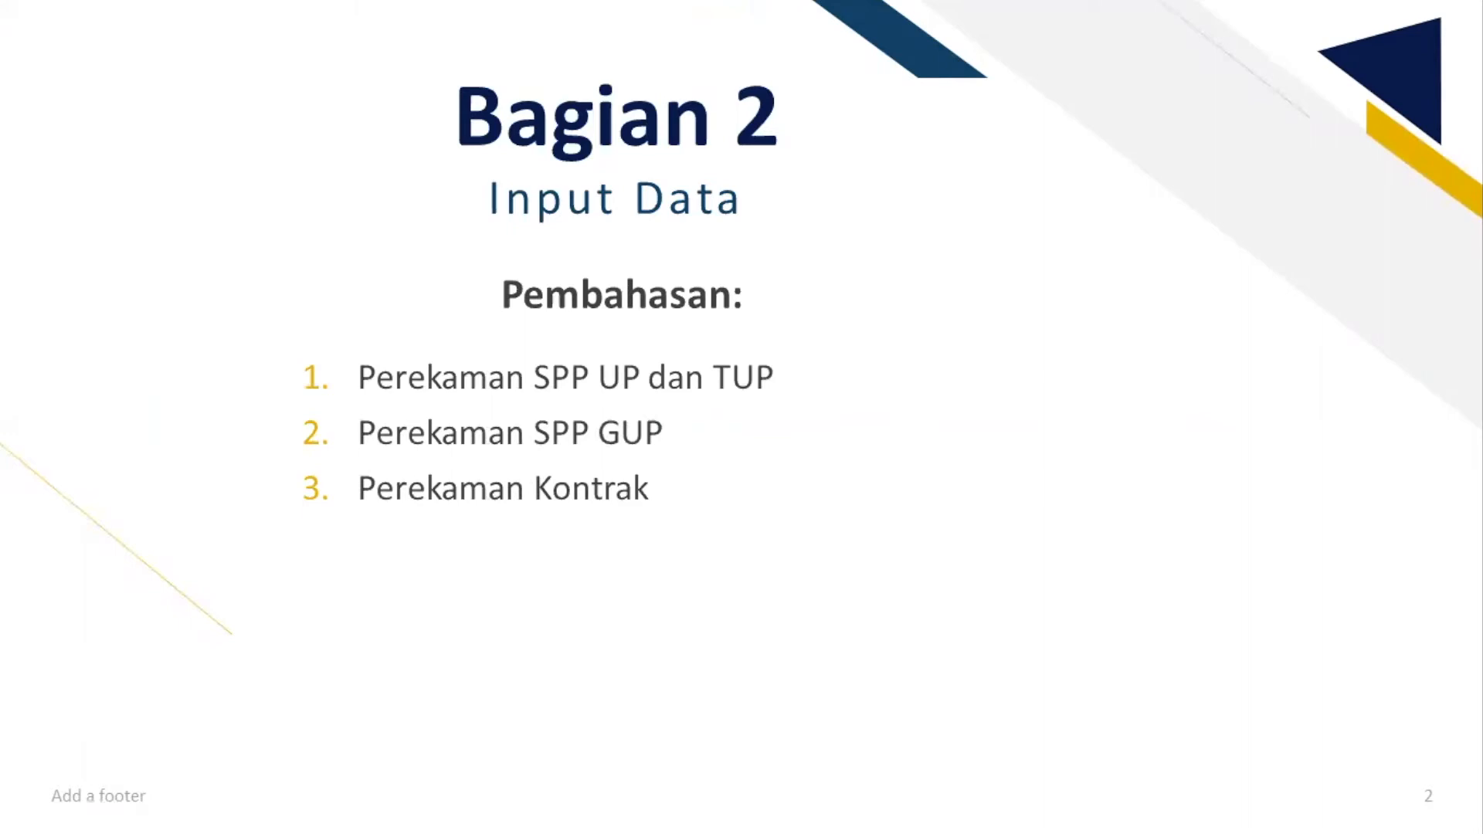
key(Right)
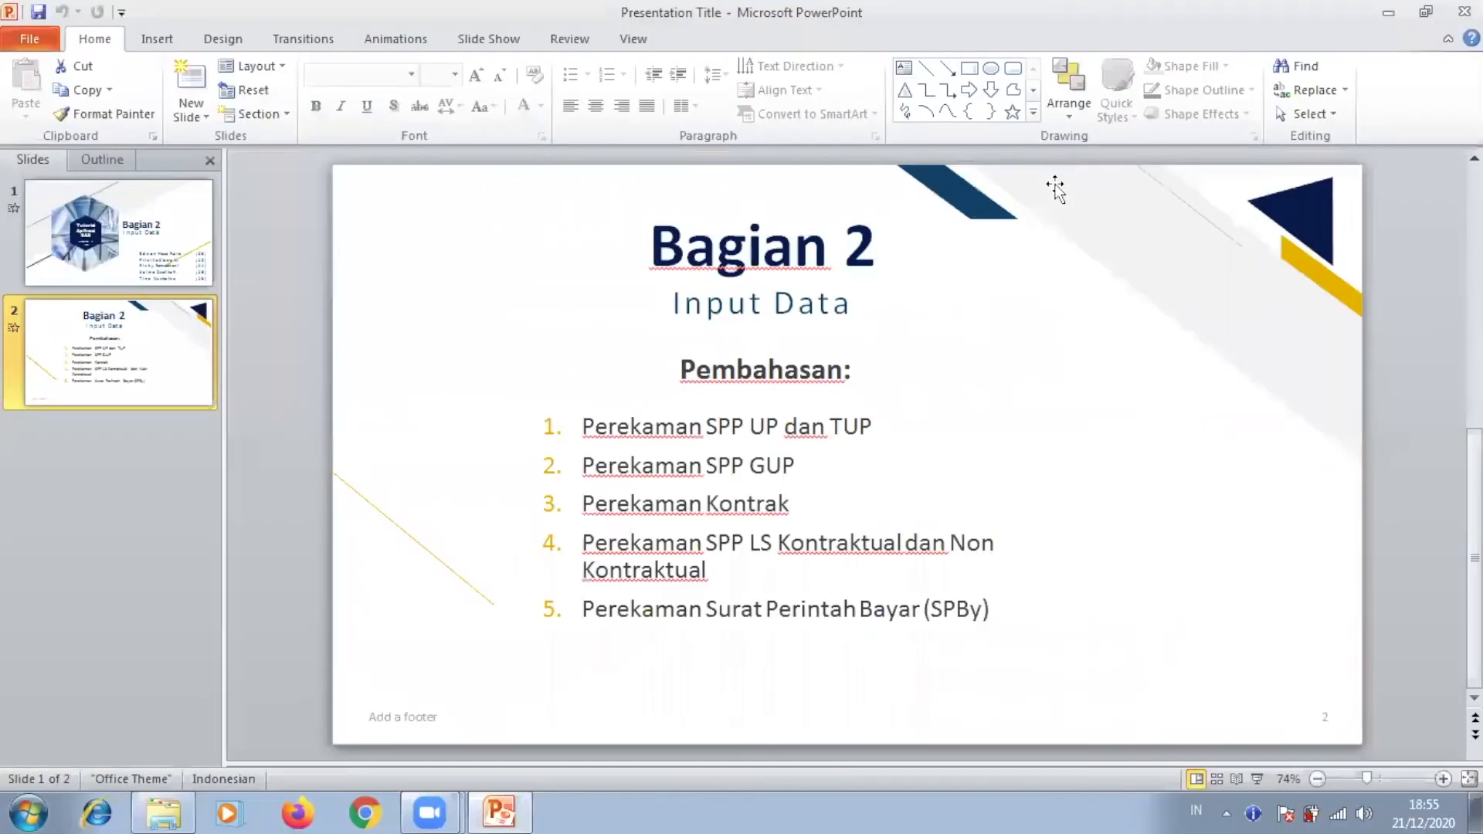
Step: Launch Aplikasi SAS 2019 from the desktop and log in as user PPK with the account password
click(1385, 12)
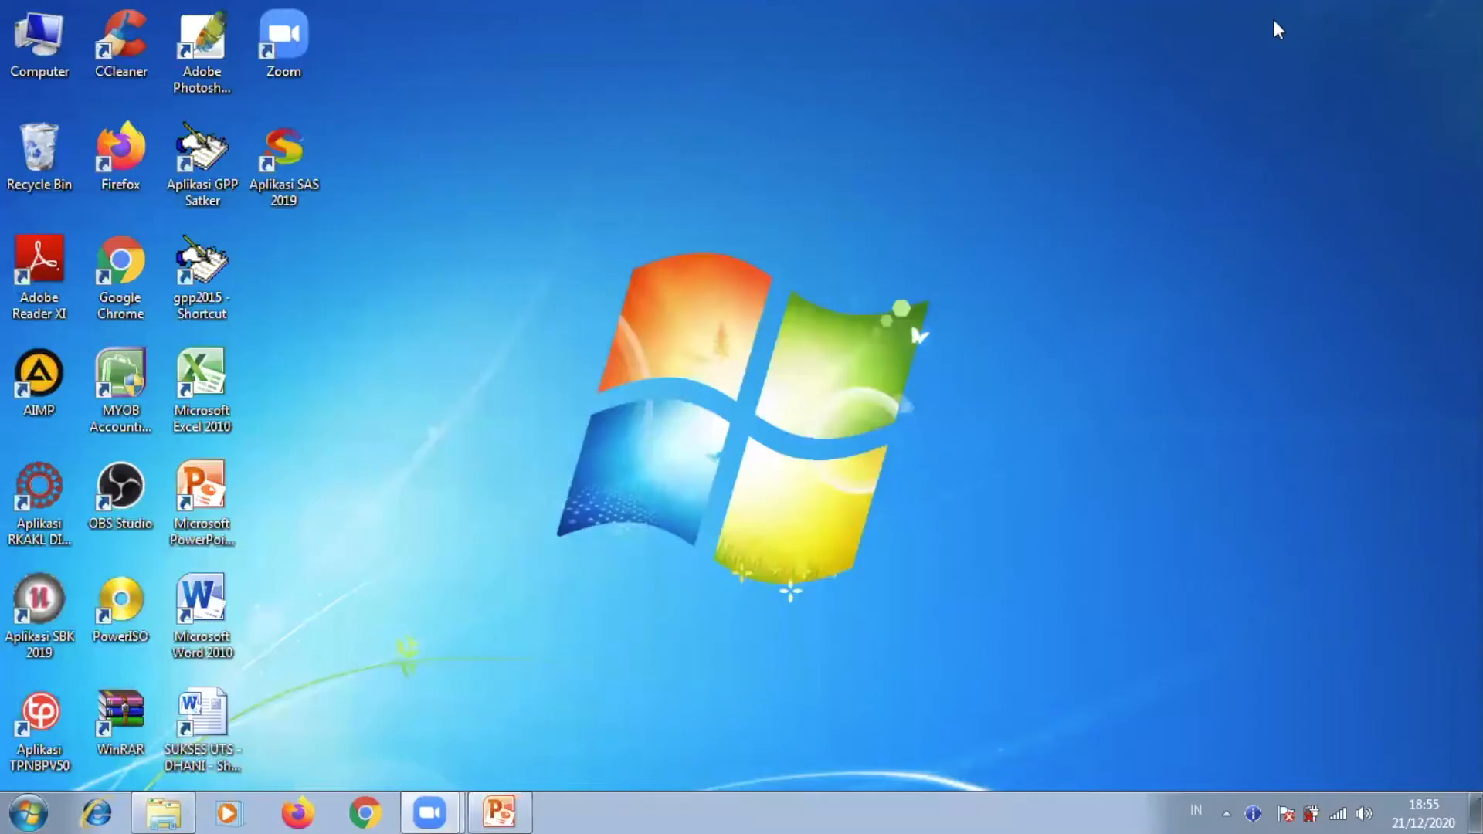
double_click(305, 163)
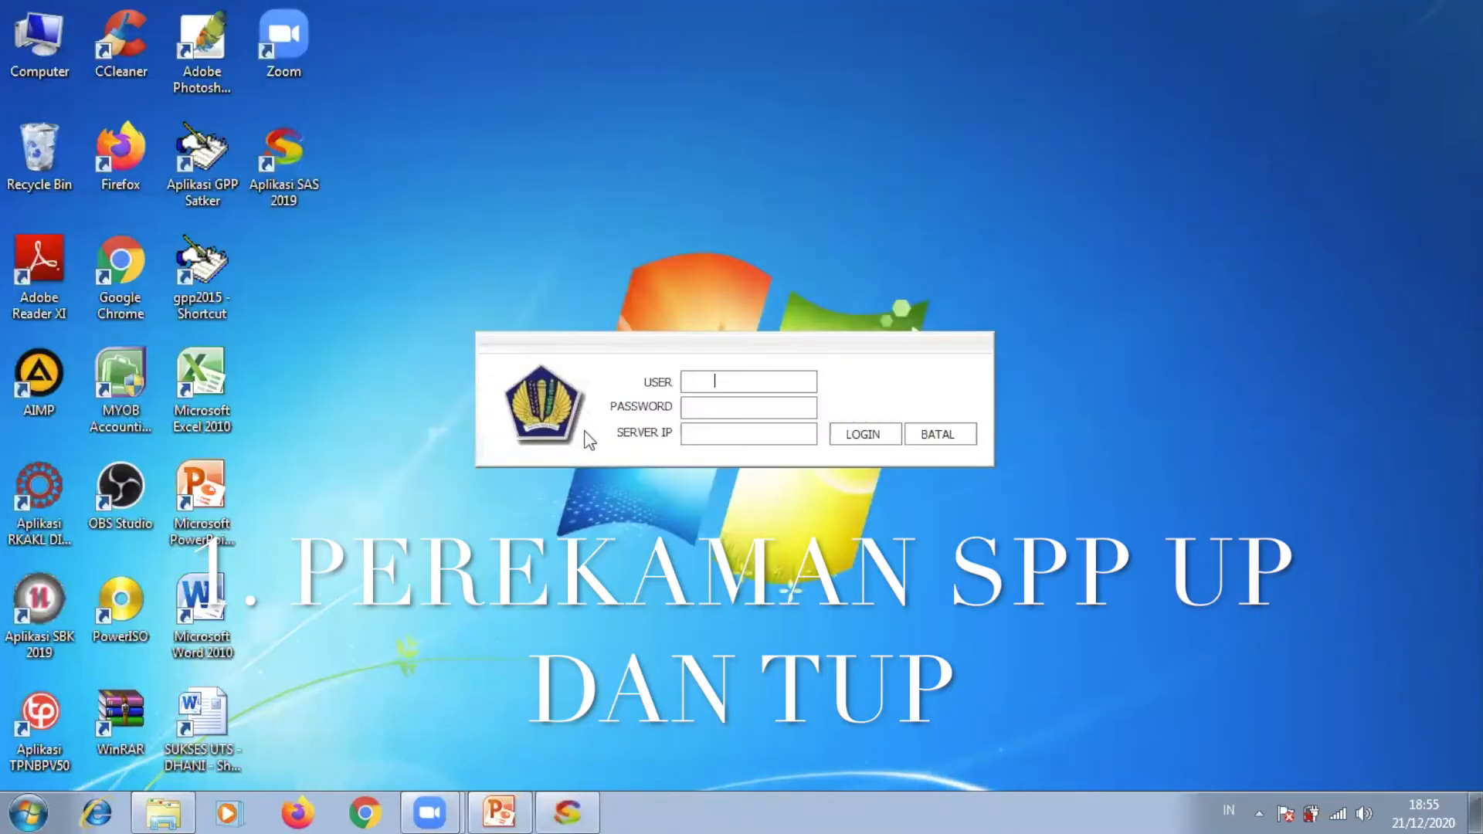
text(PPK)
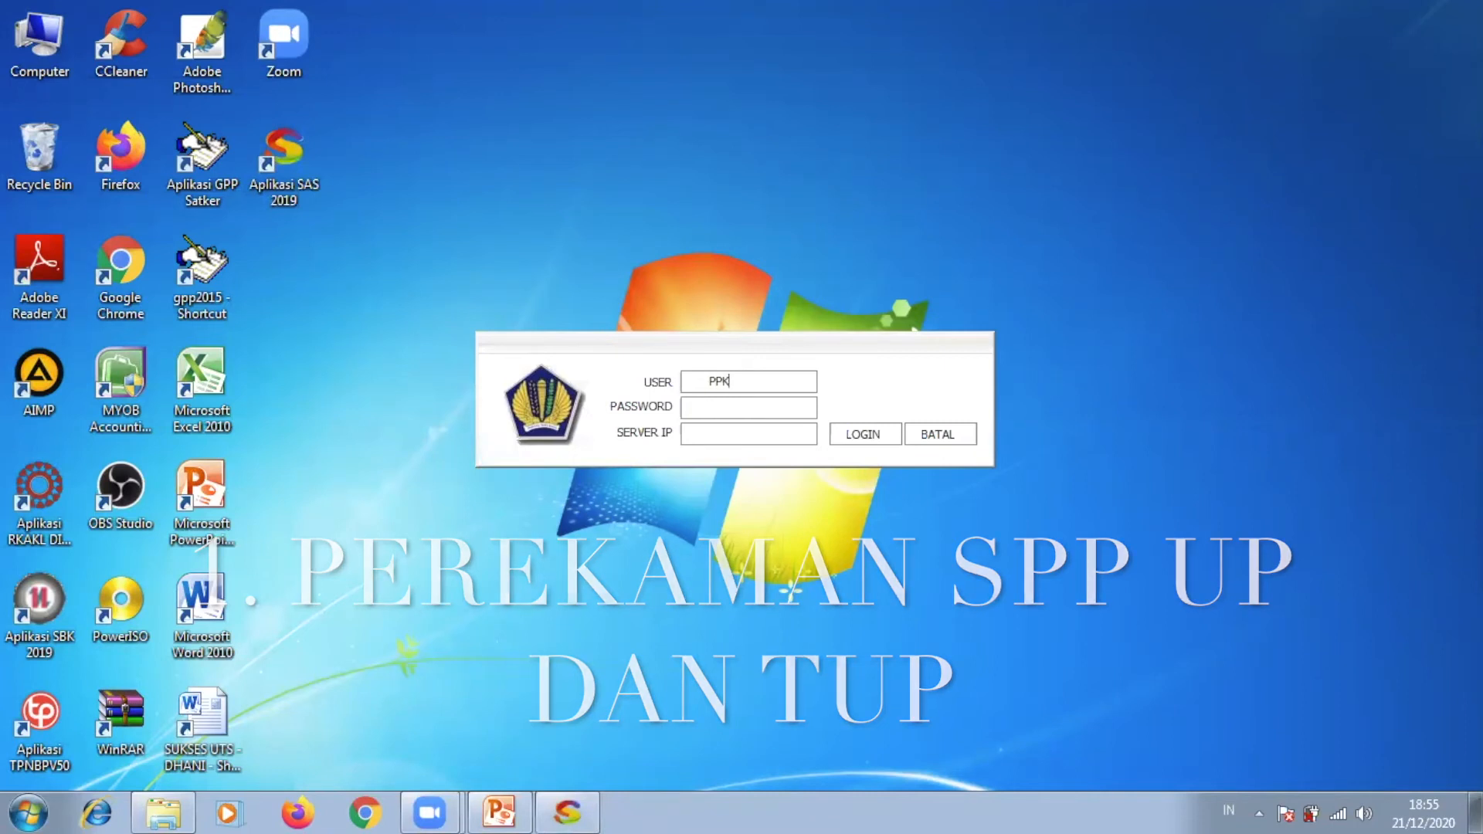
key(Tab)
text(***)
key(Tab)
key(Tab)
key(Return)
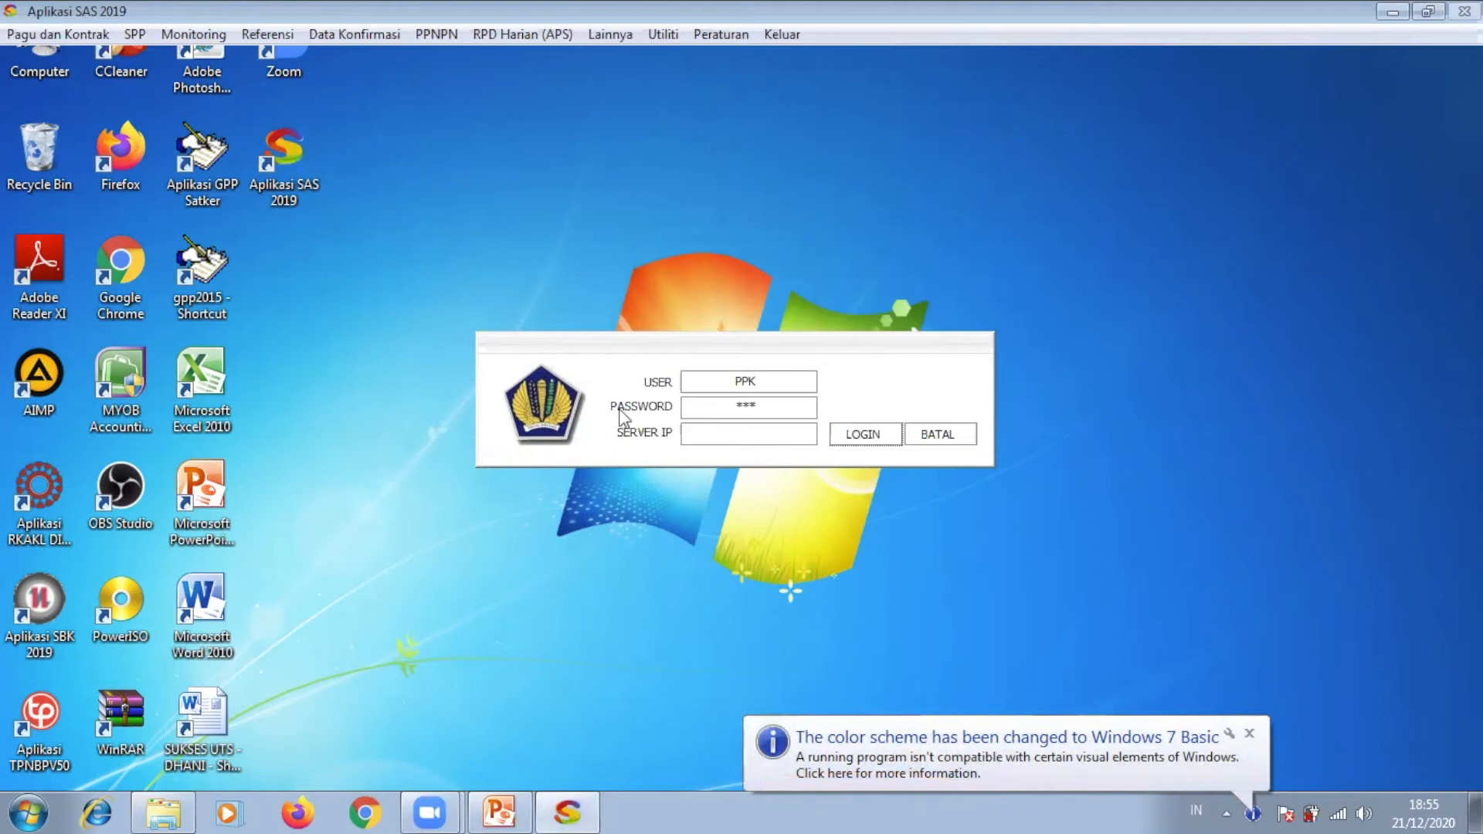
click(130, 39)
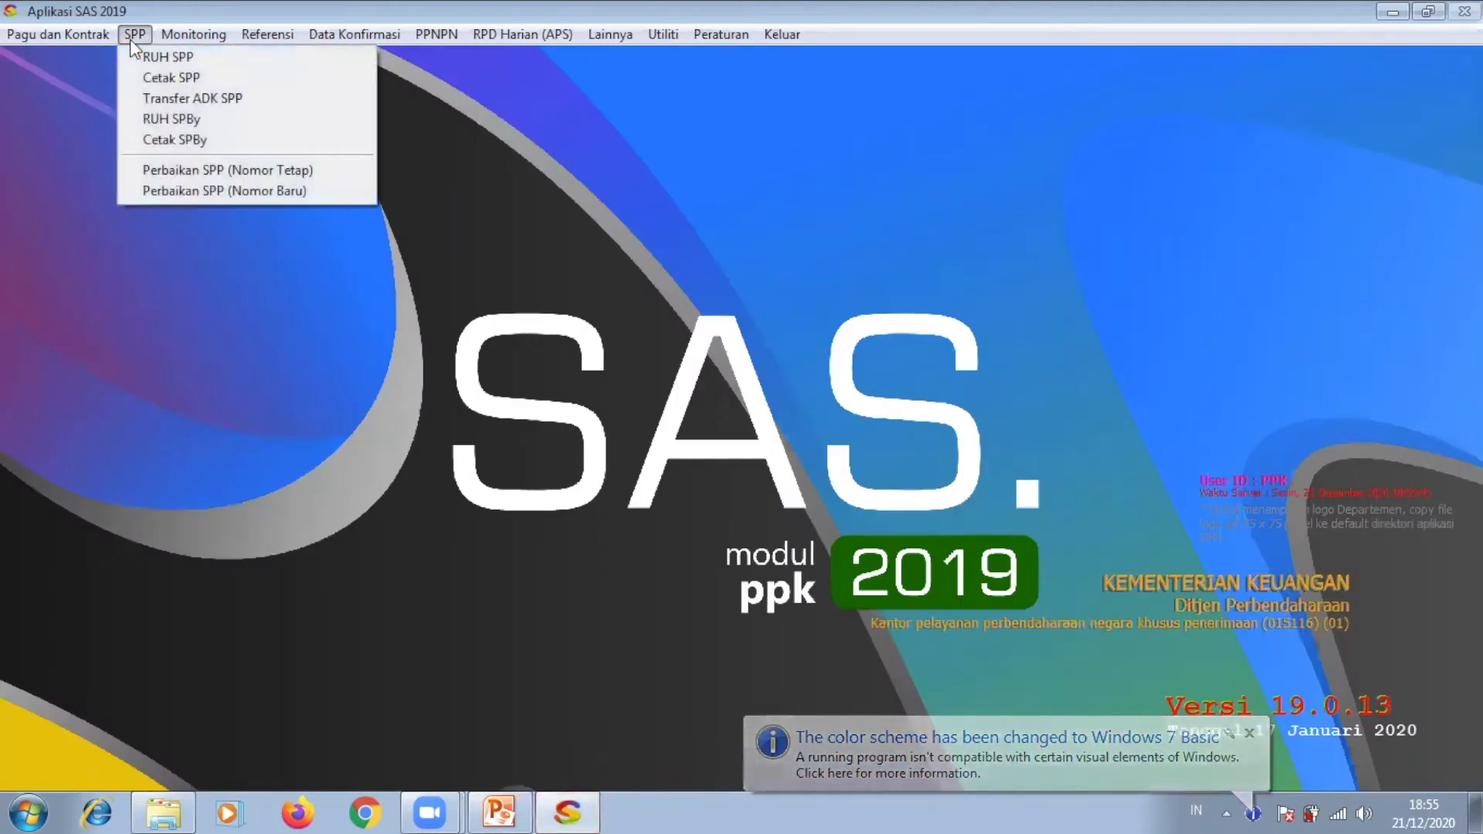
Step: Start a new SPP record with SPM type 10 DANA UP (UYHD)
click(174, 66)
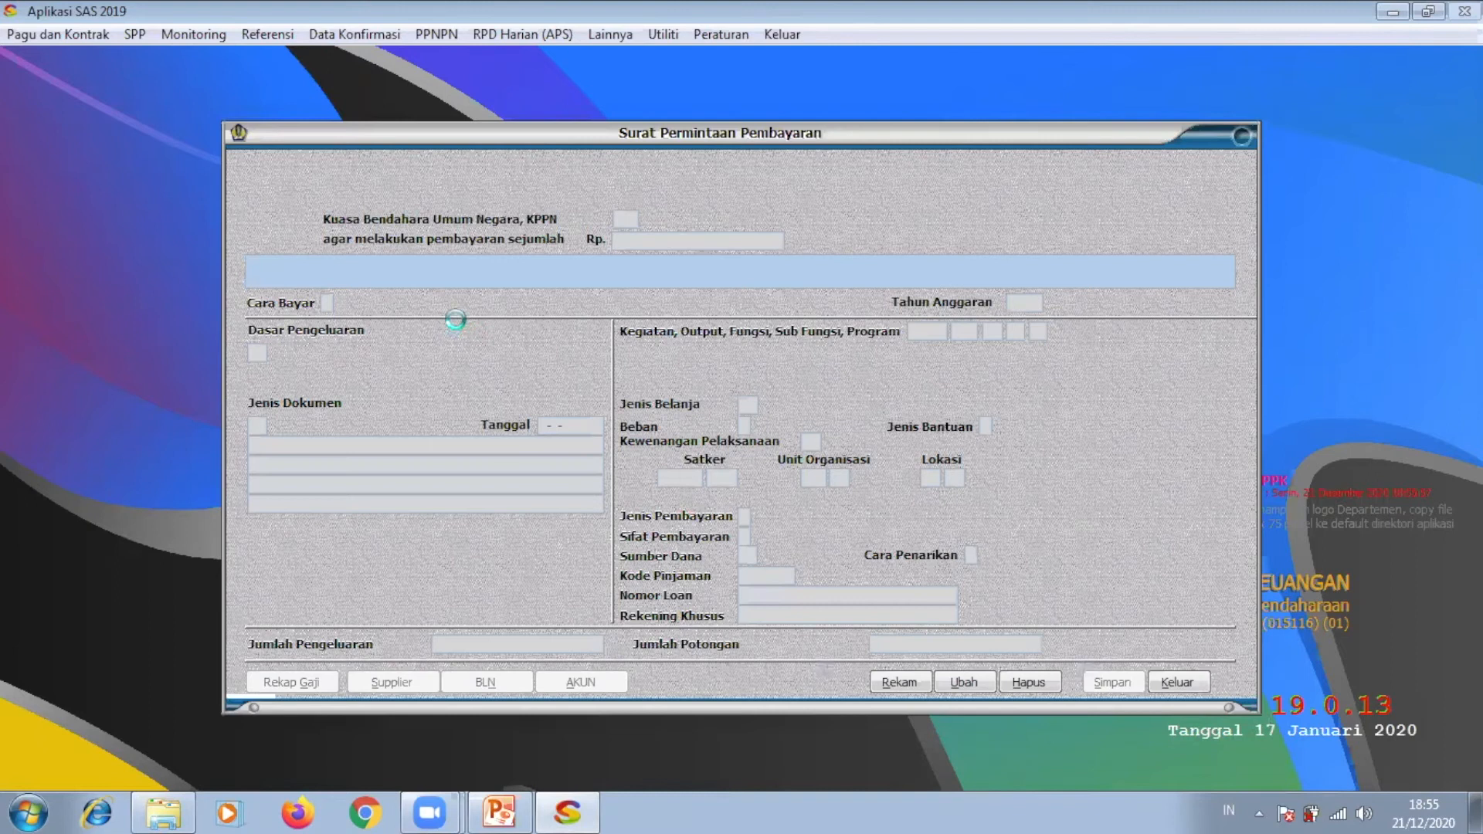
click(893, 680)
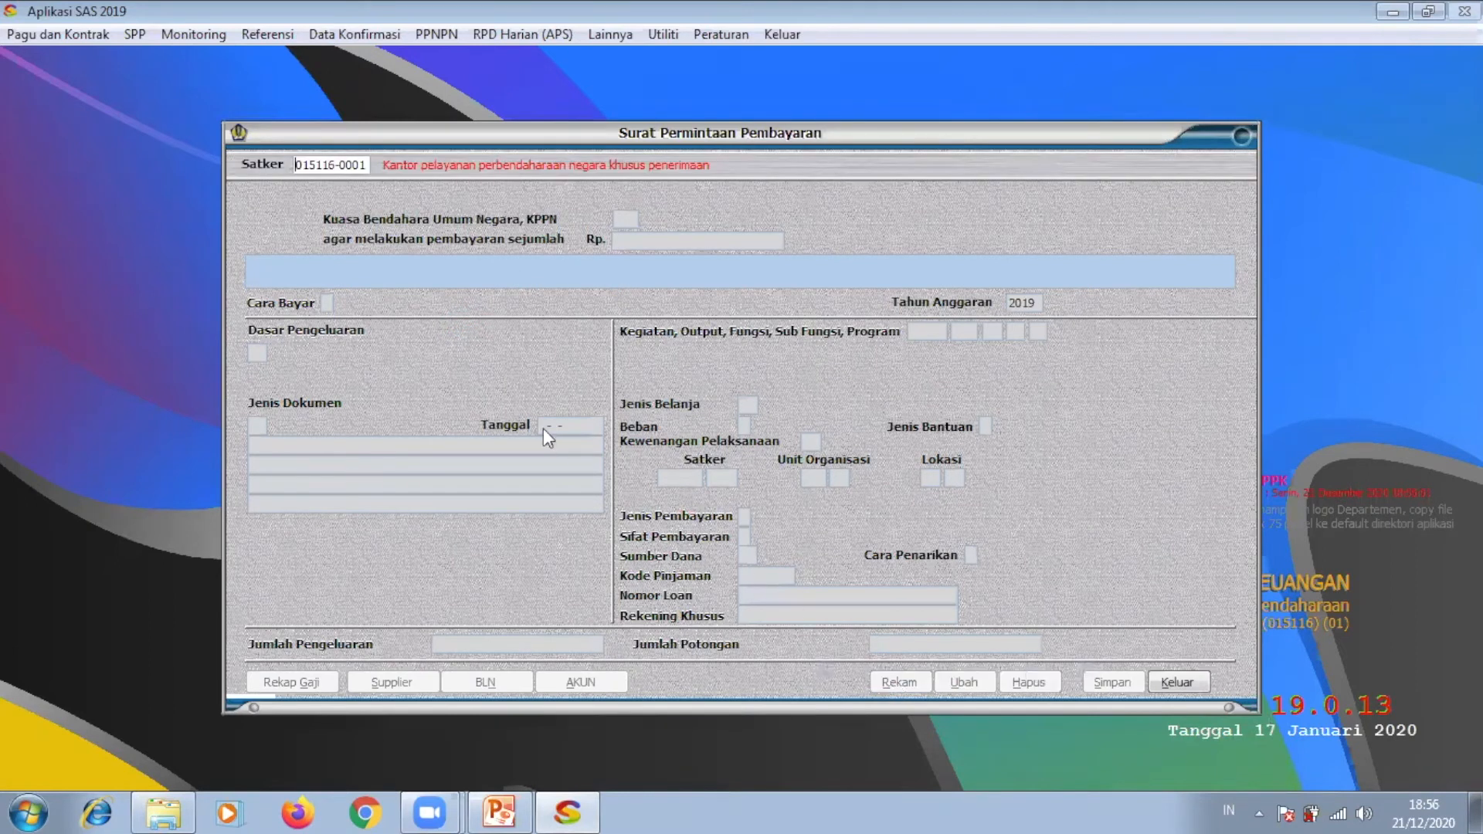
key(Return)
right_click(305, 164)
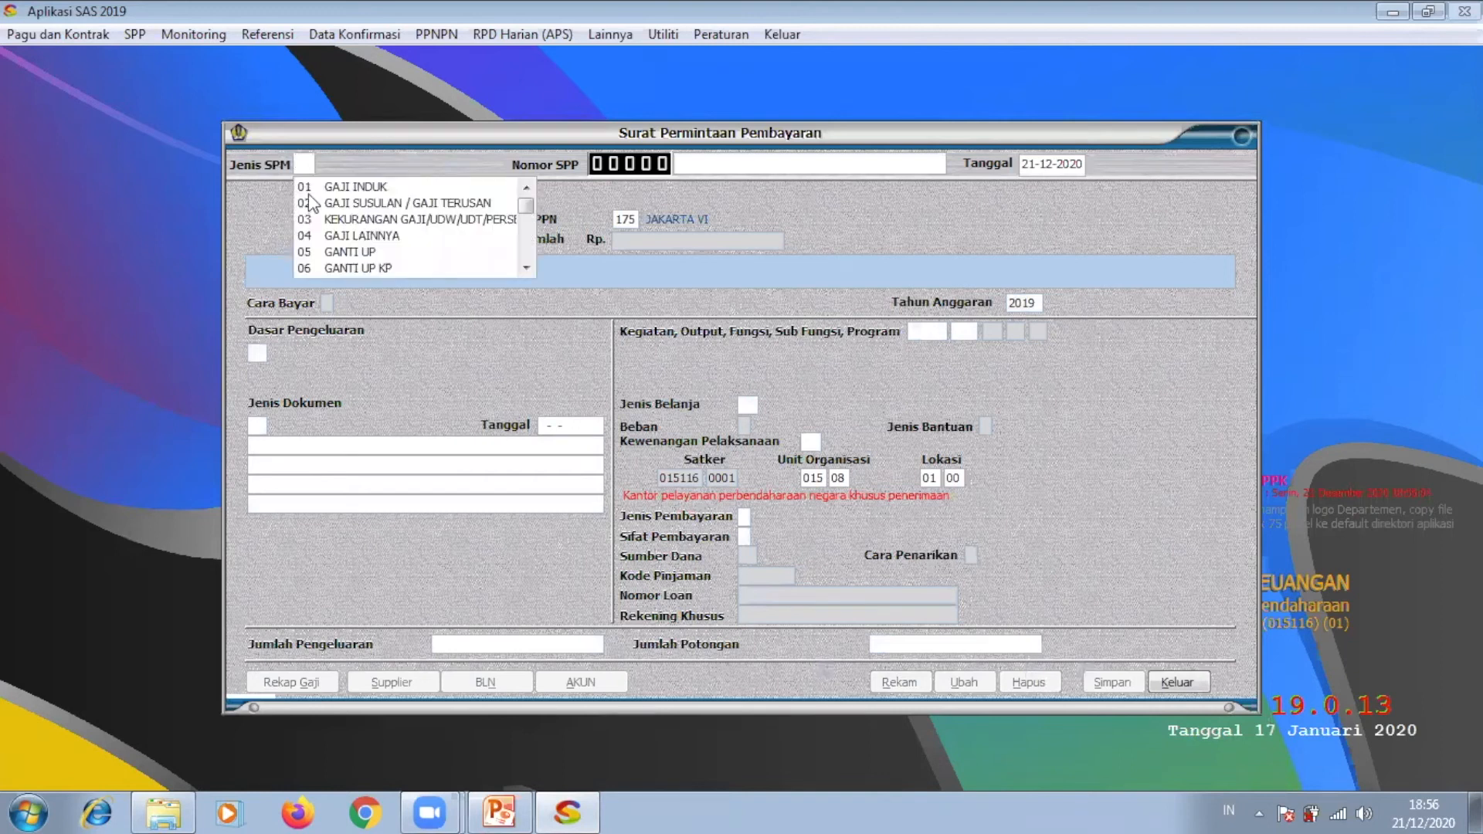
scroll(521, 266, down, 4)
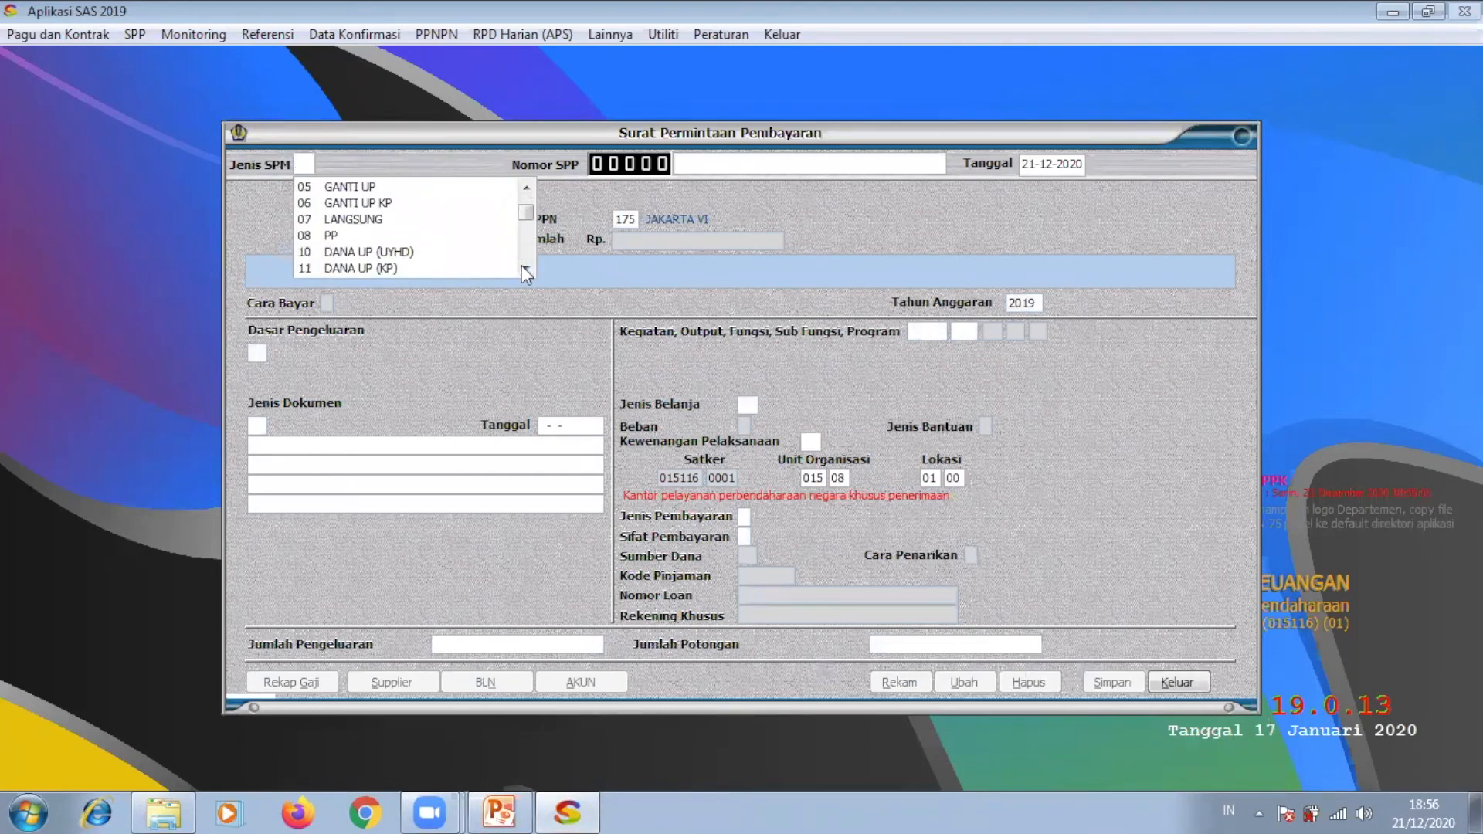
click(410, 248)
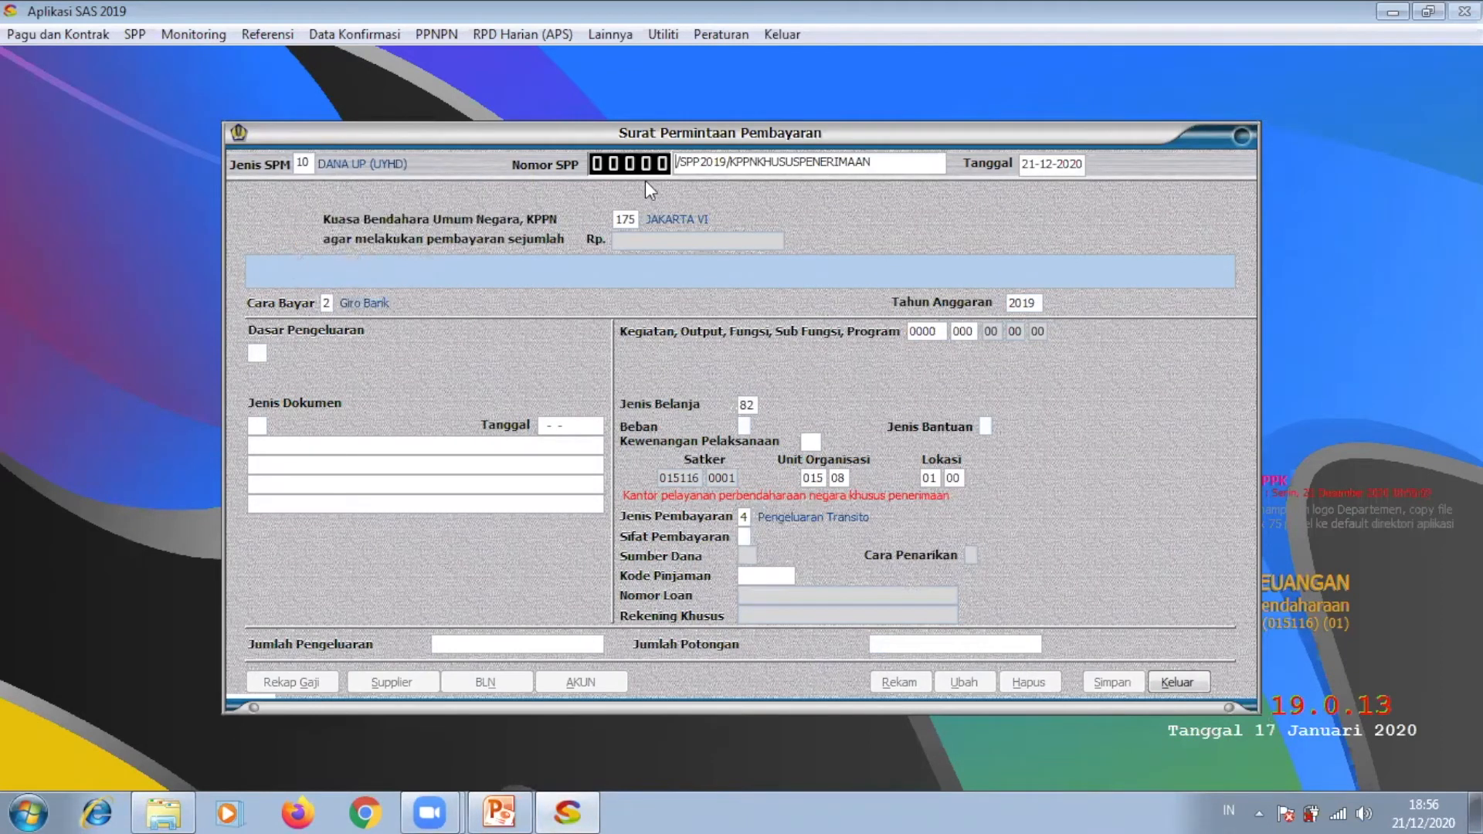
Step: Set basis UU APBN 2019, document DIPA TAHUN 2019, Rupiah Murni, Kantor Daerah and payment nature UP
right_click(260, 352)
click(301, 373)
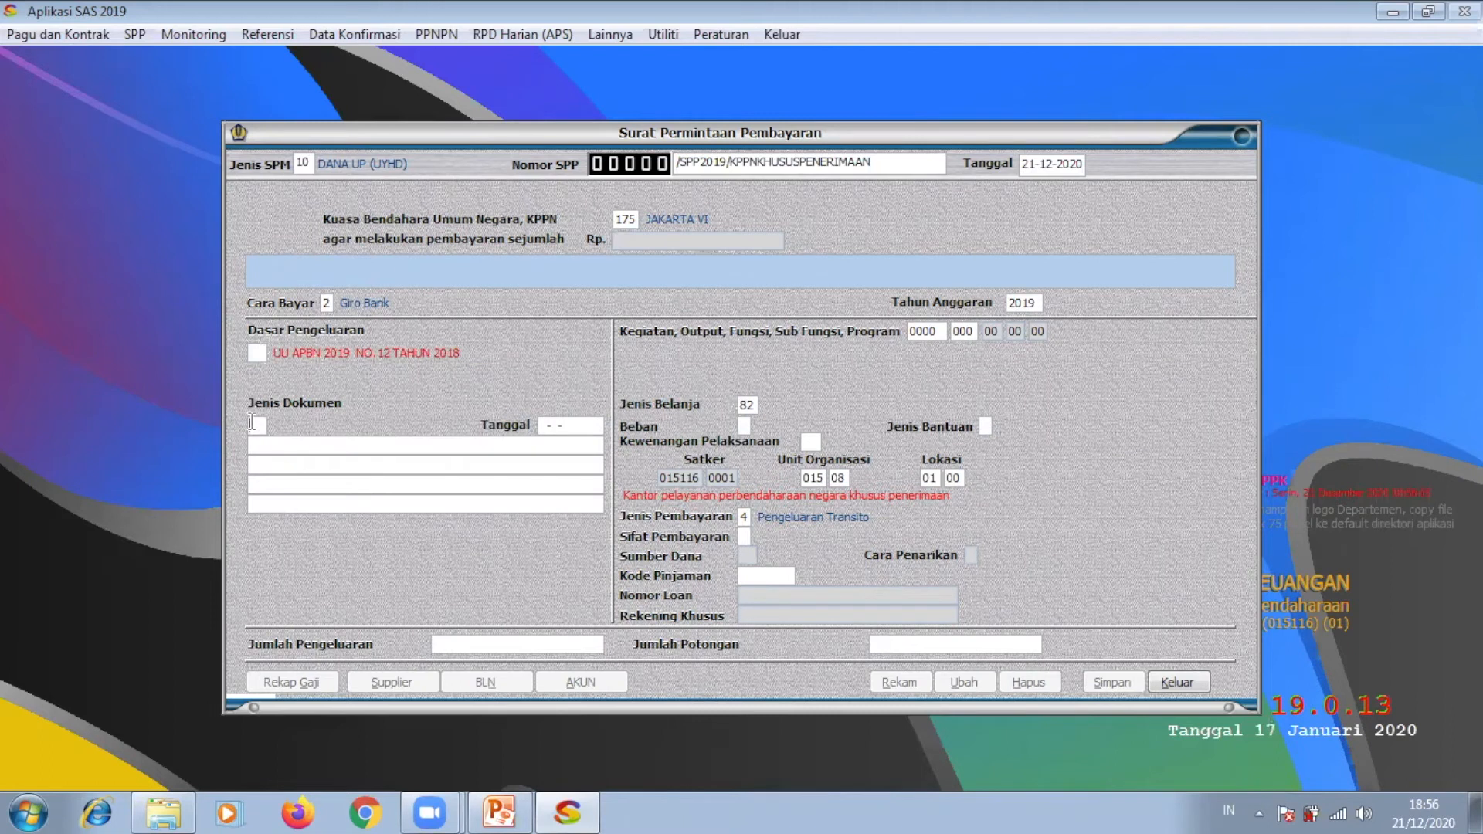
right_click(257, 424)
click(280, 445)
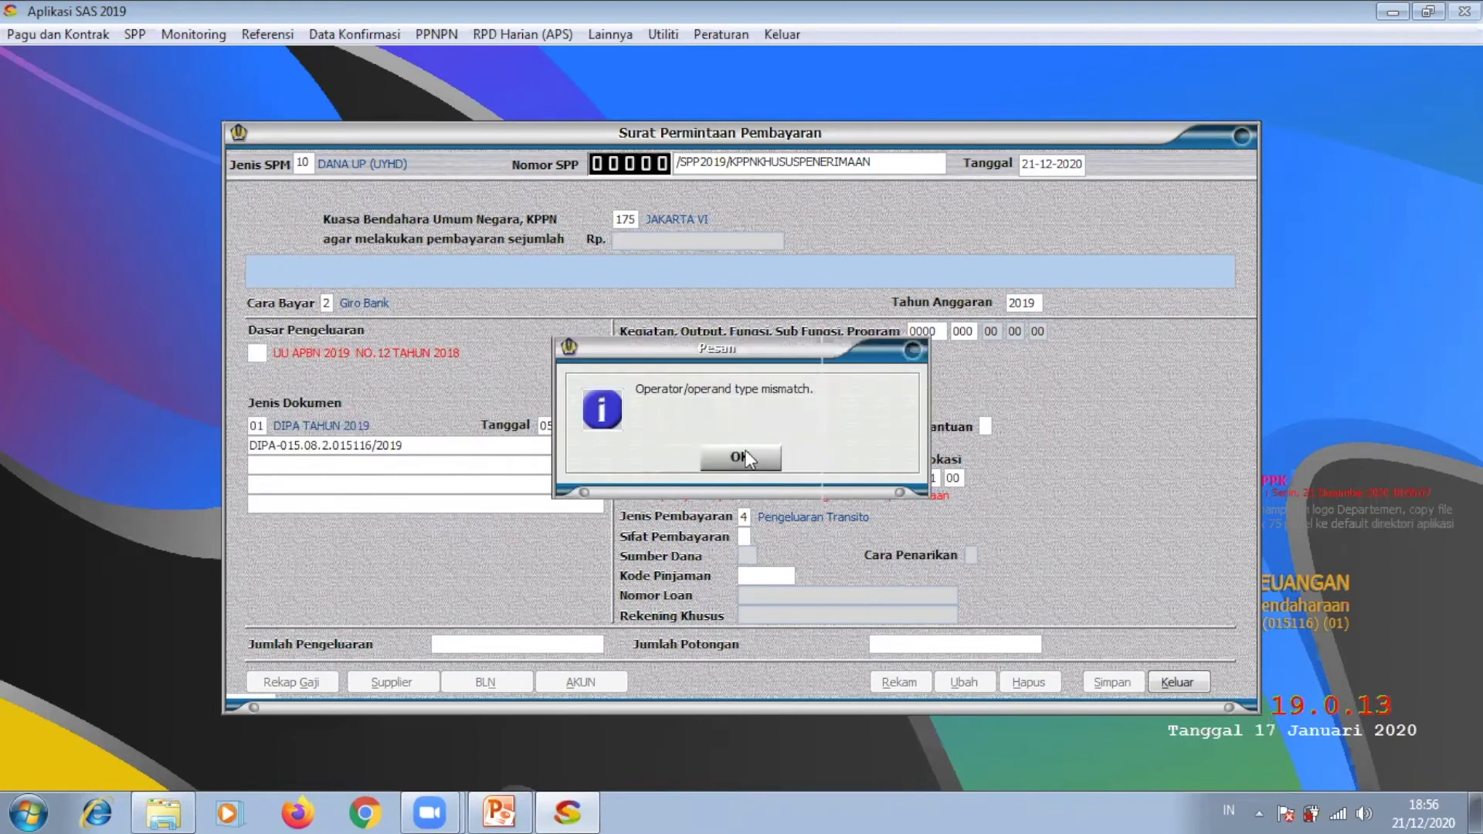
click(746, 451)
click(749, 458)
key(Return)
click(757, 445)
key(Return)
click(808, 463)
click(748, 537)
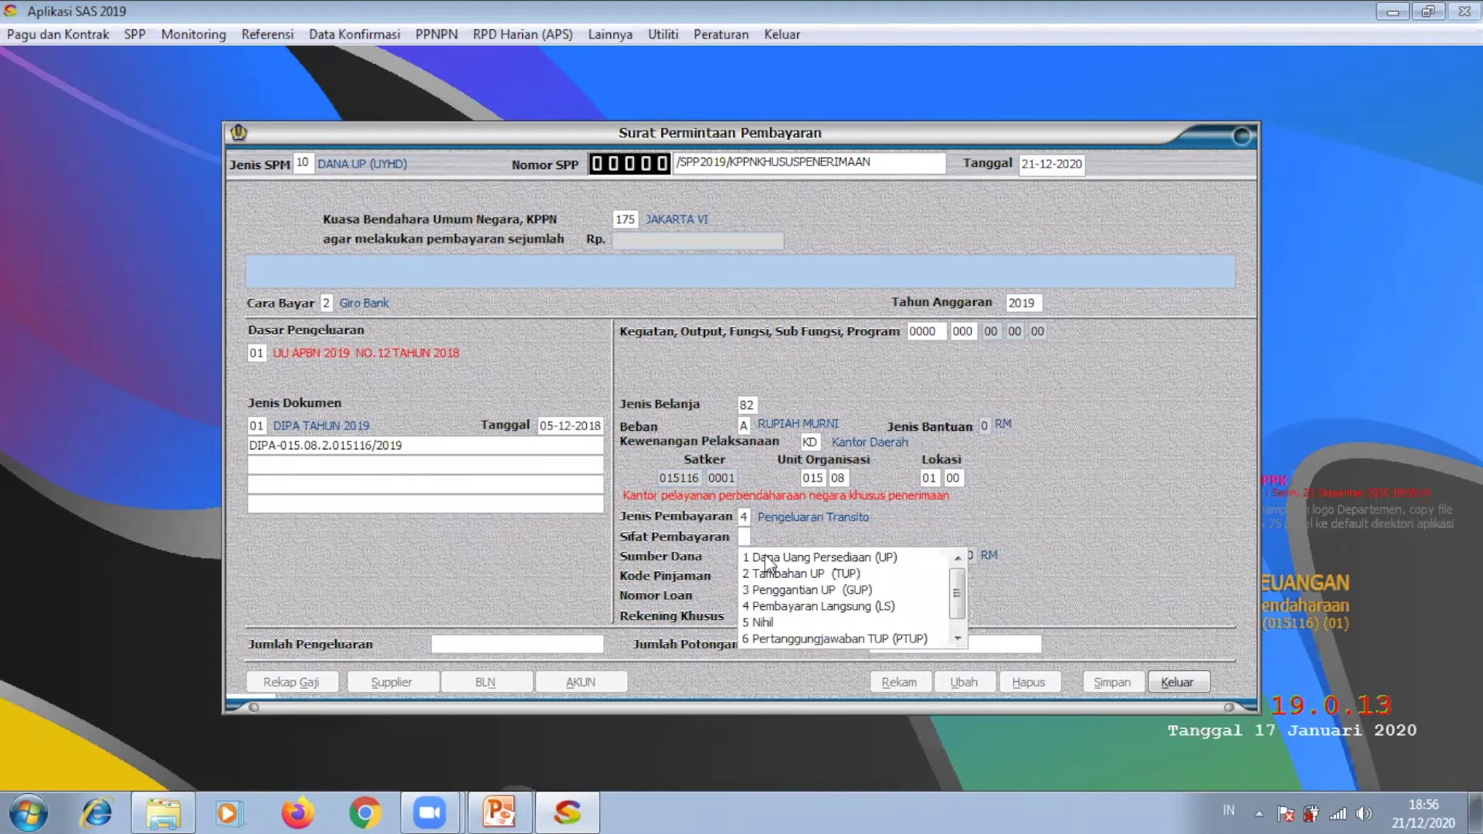
click(772, 558)
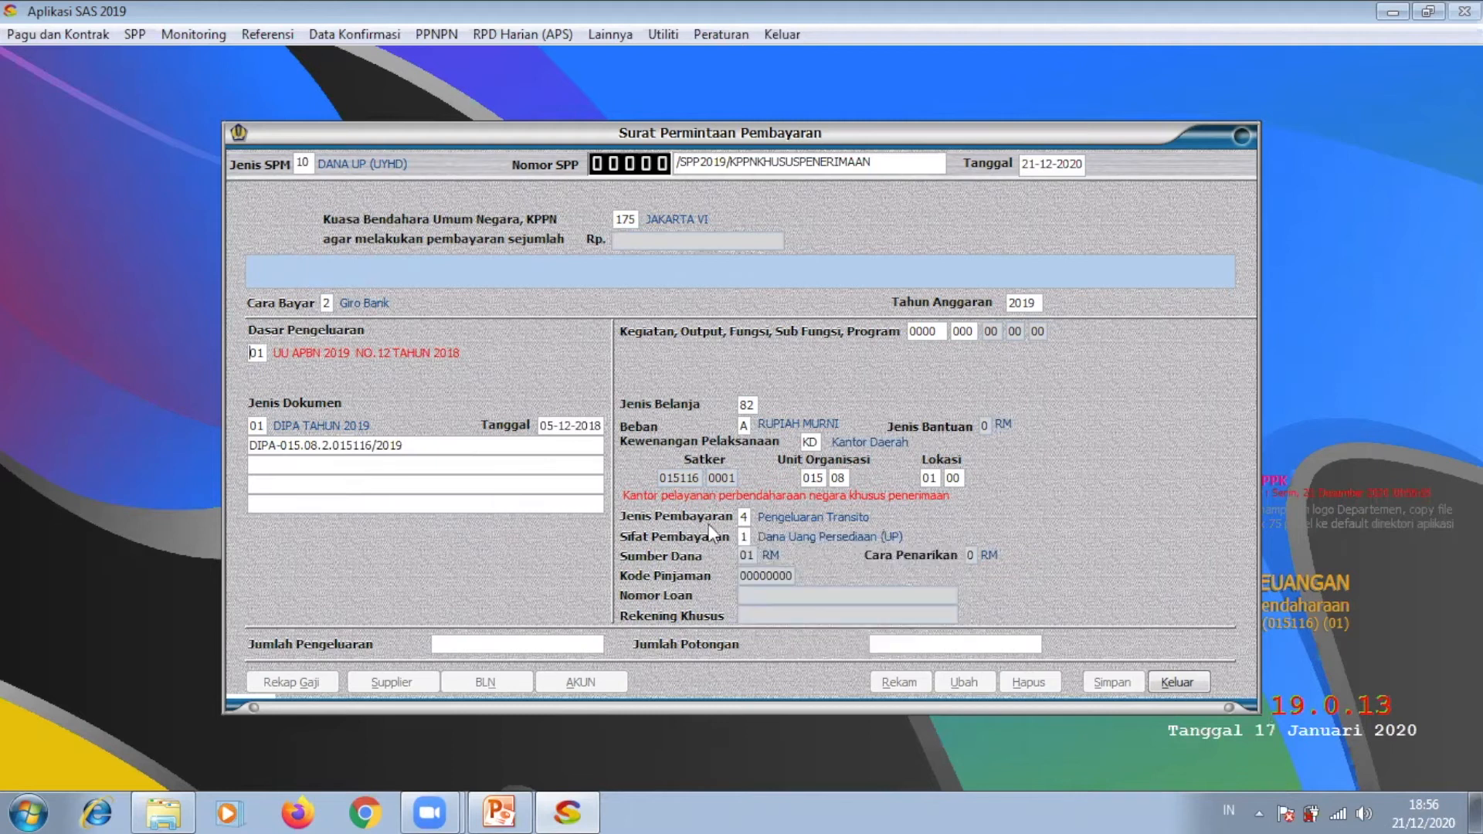
click(504, 644)
double_click(504, 644)
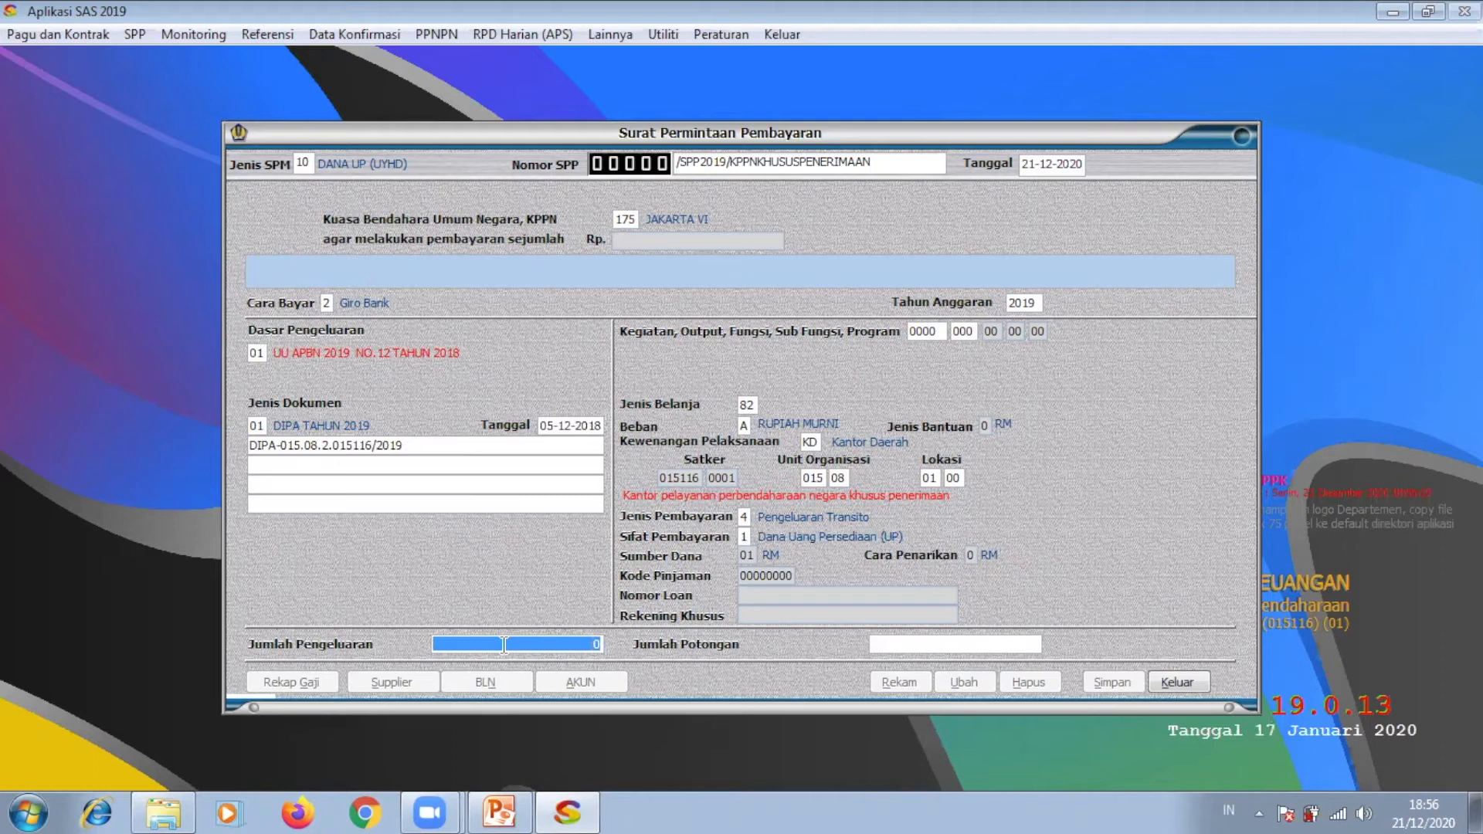
text(100.000.00)
key(Return)
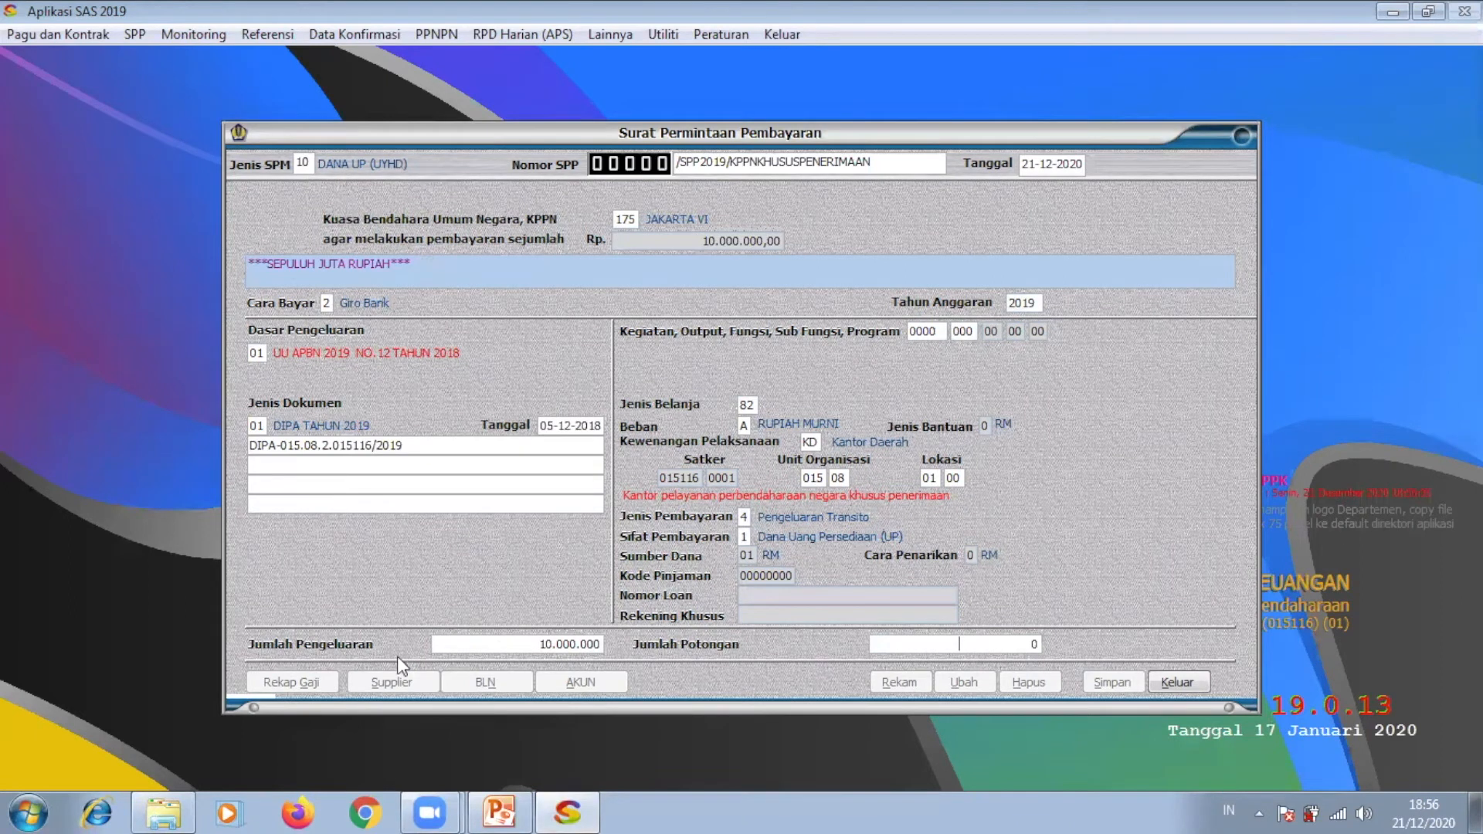
click(391, 682)
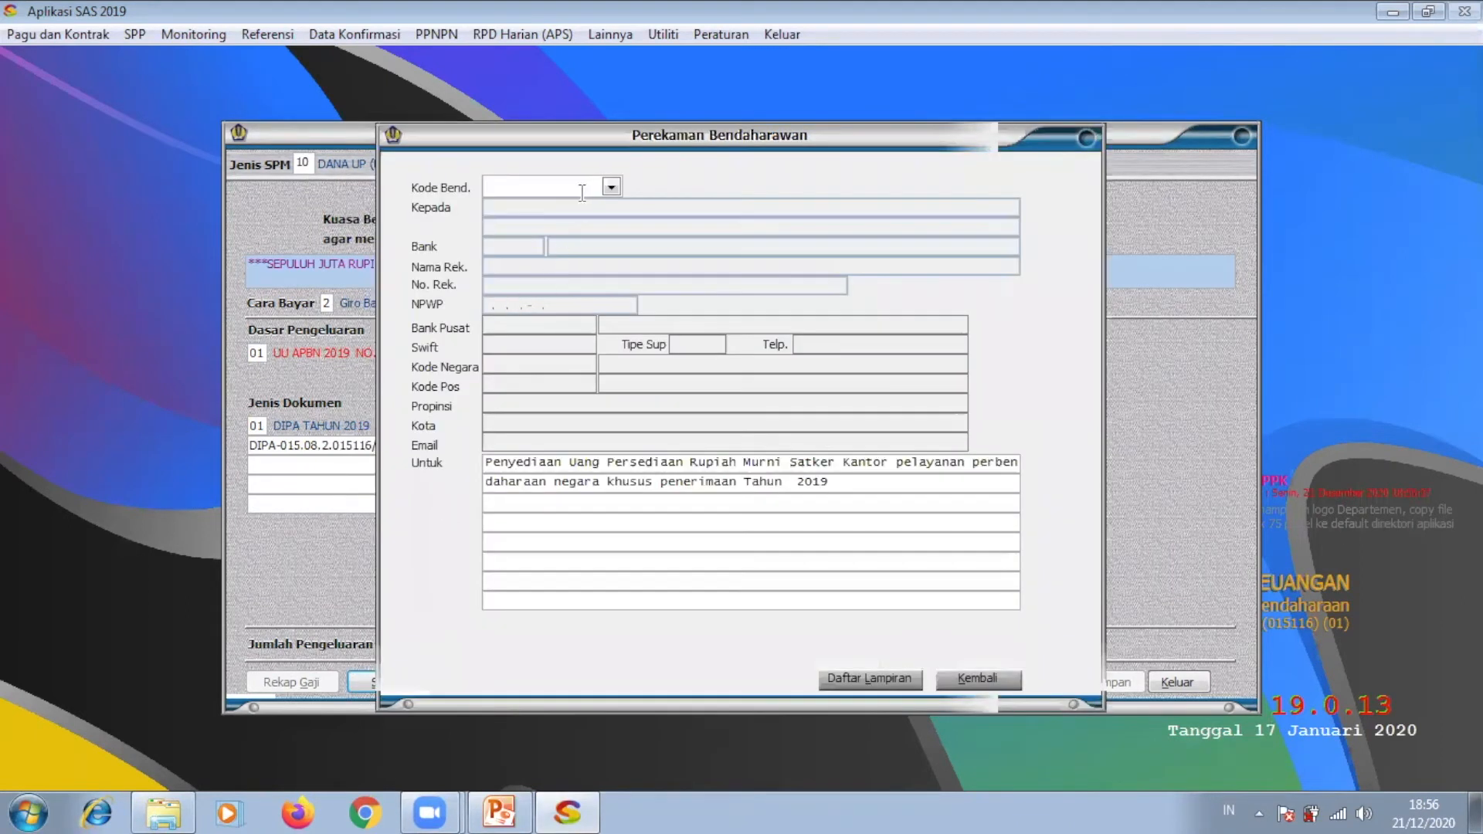
click(611, 188)
click(618, 209)
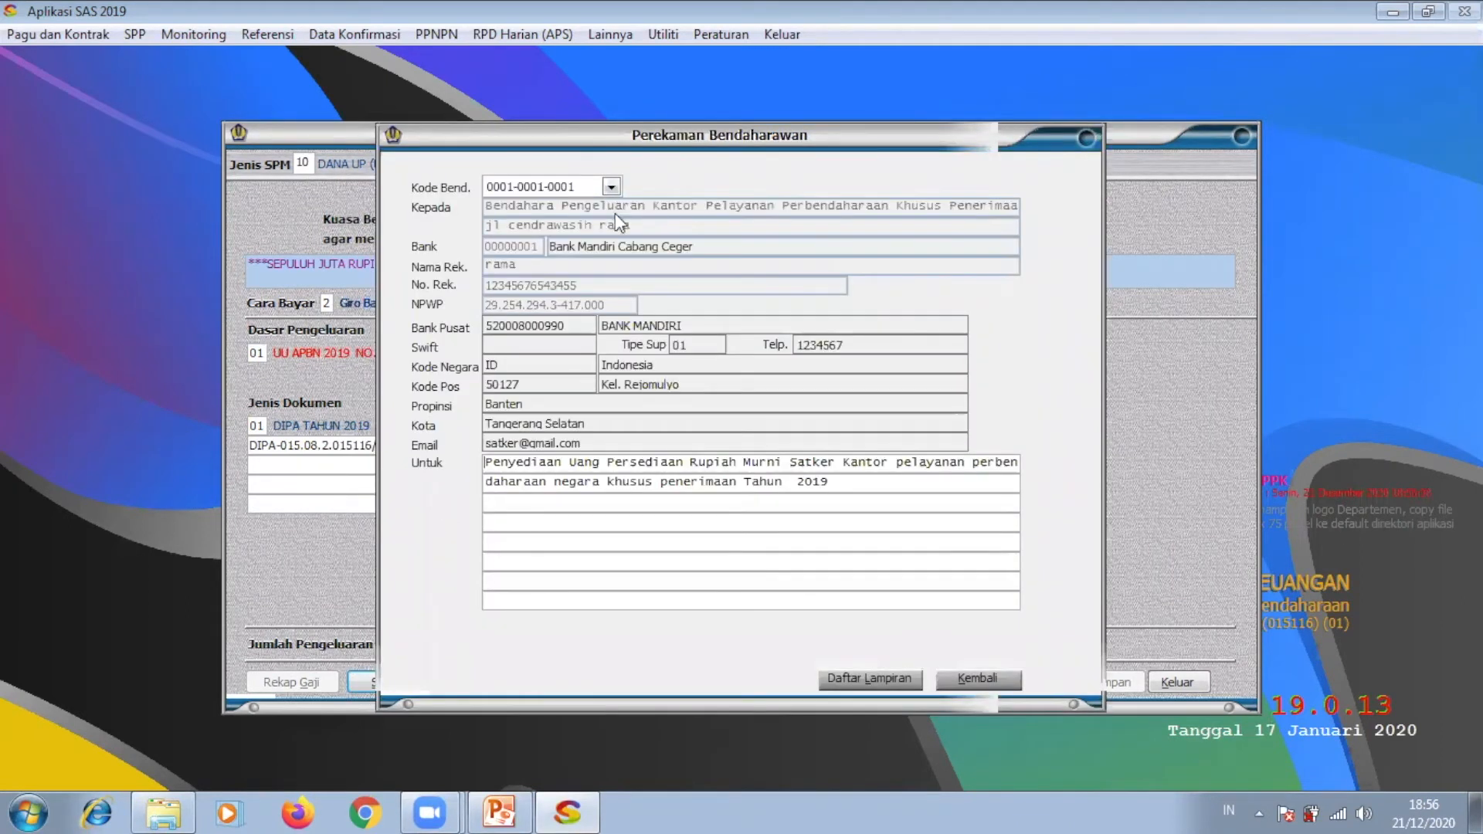
click(995, 676)
click(935, 511)
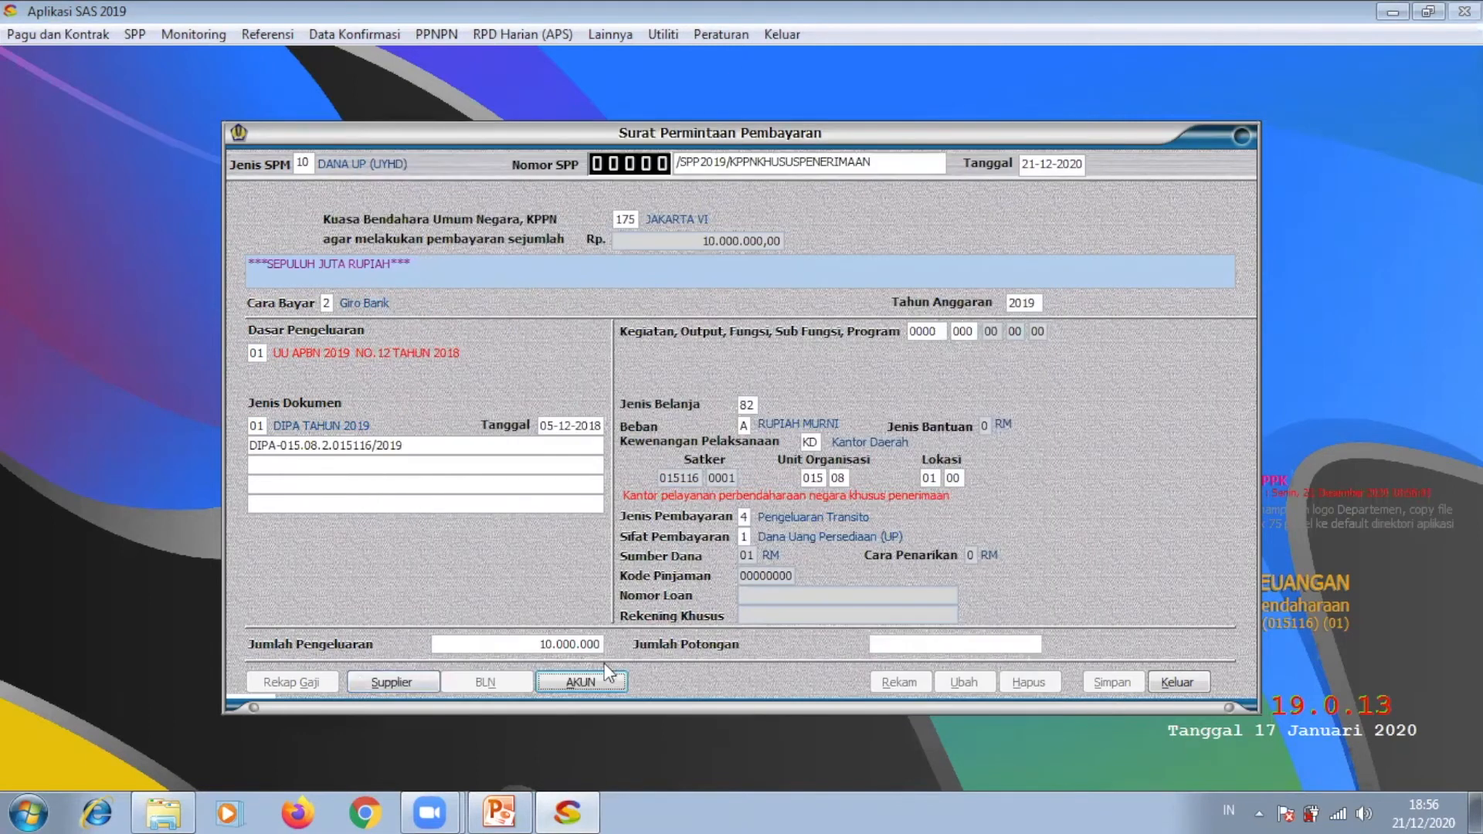
click(592, 678)
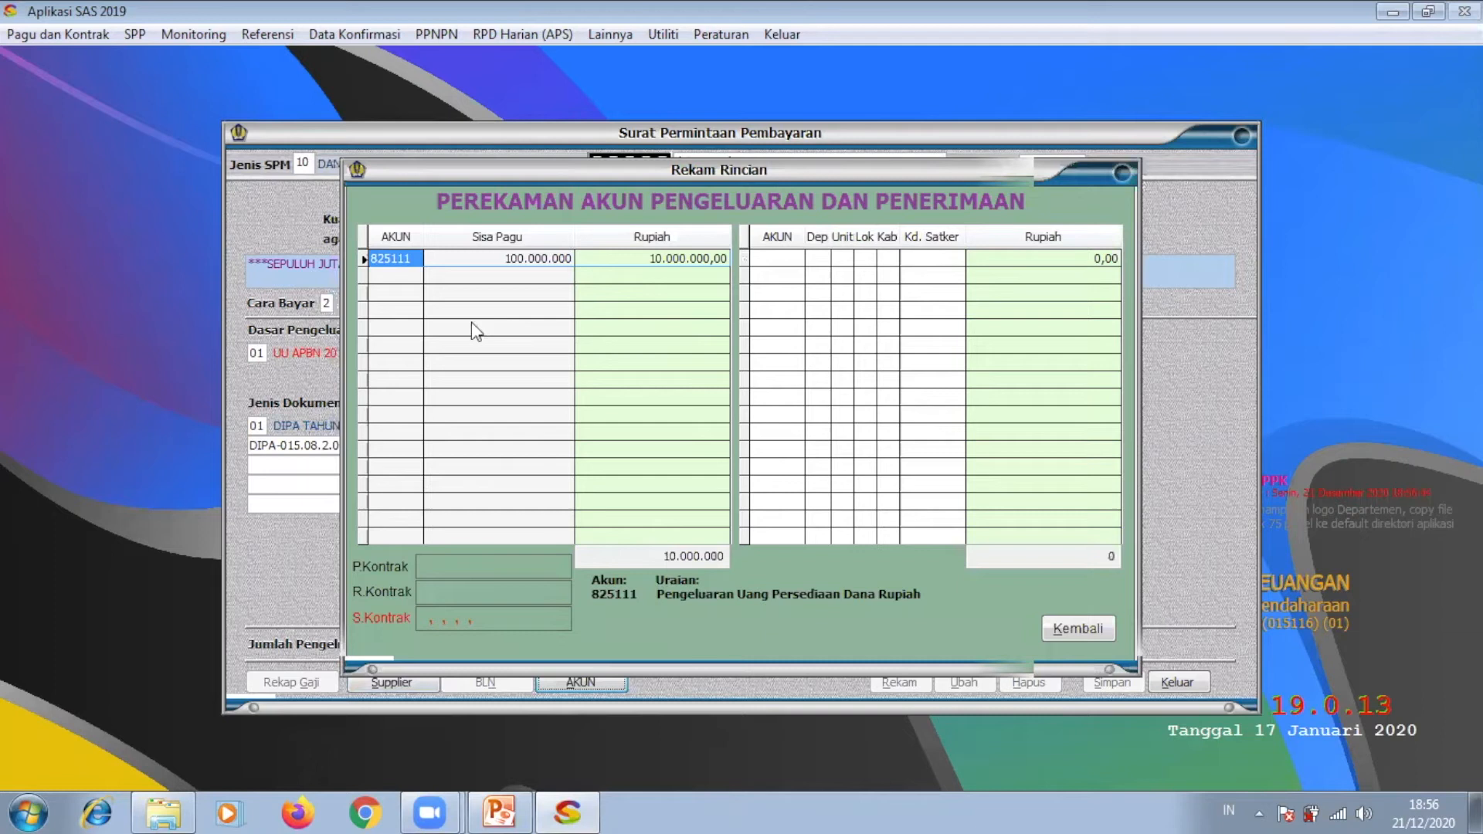
click(1080, 625)
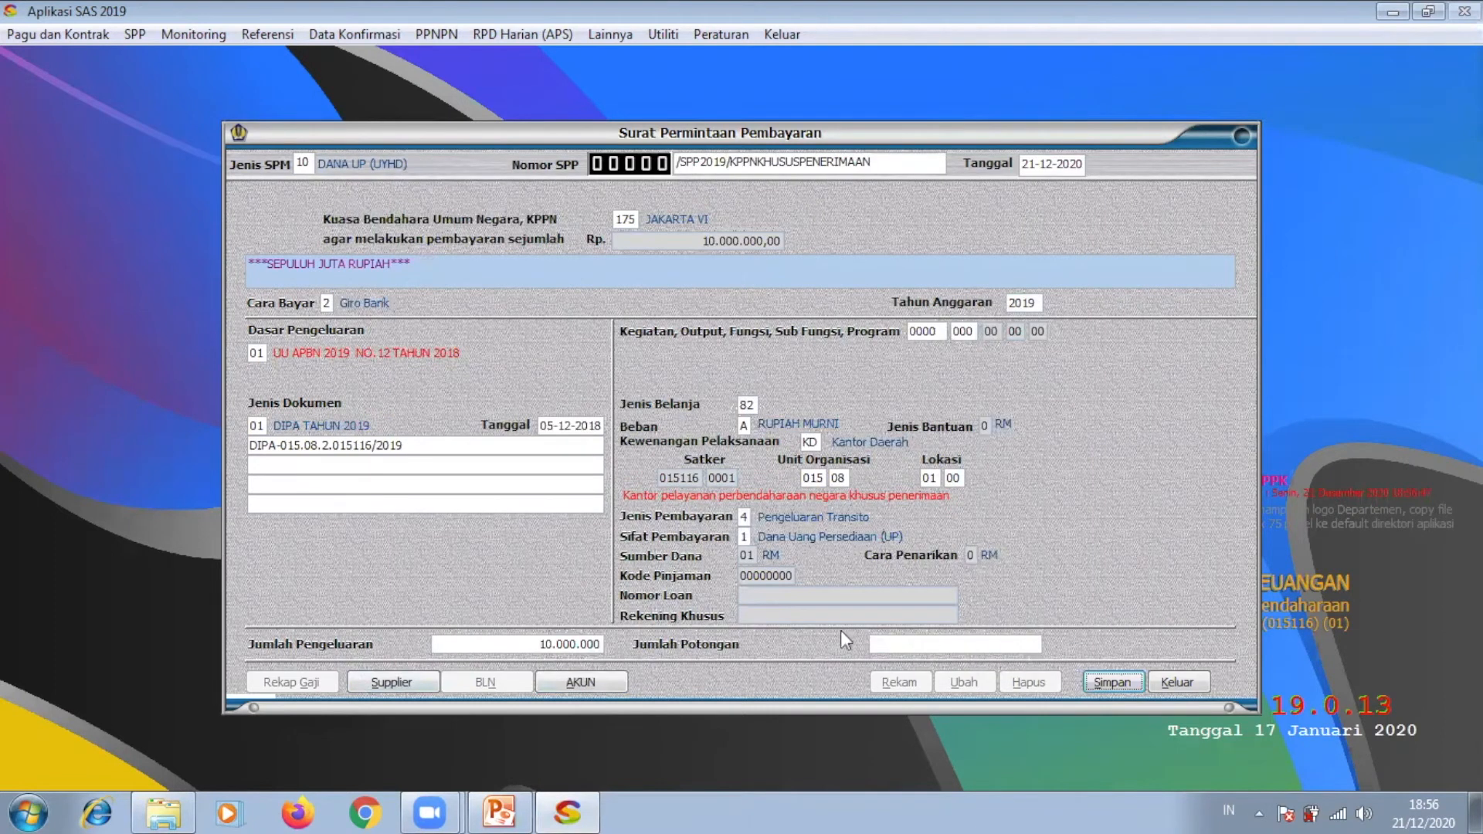
click(1111, 681)
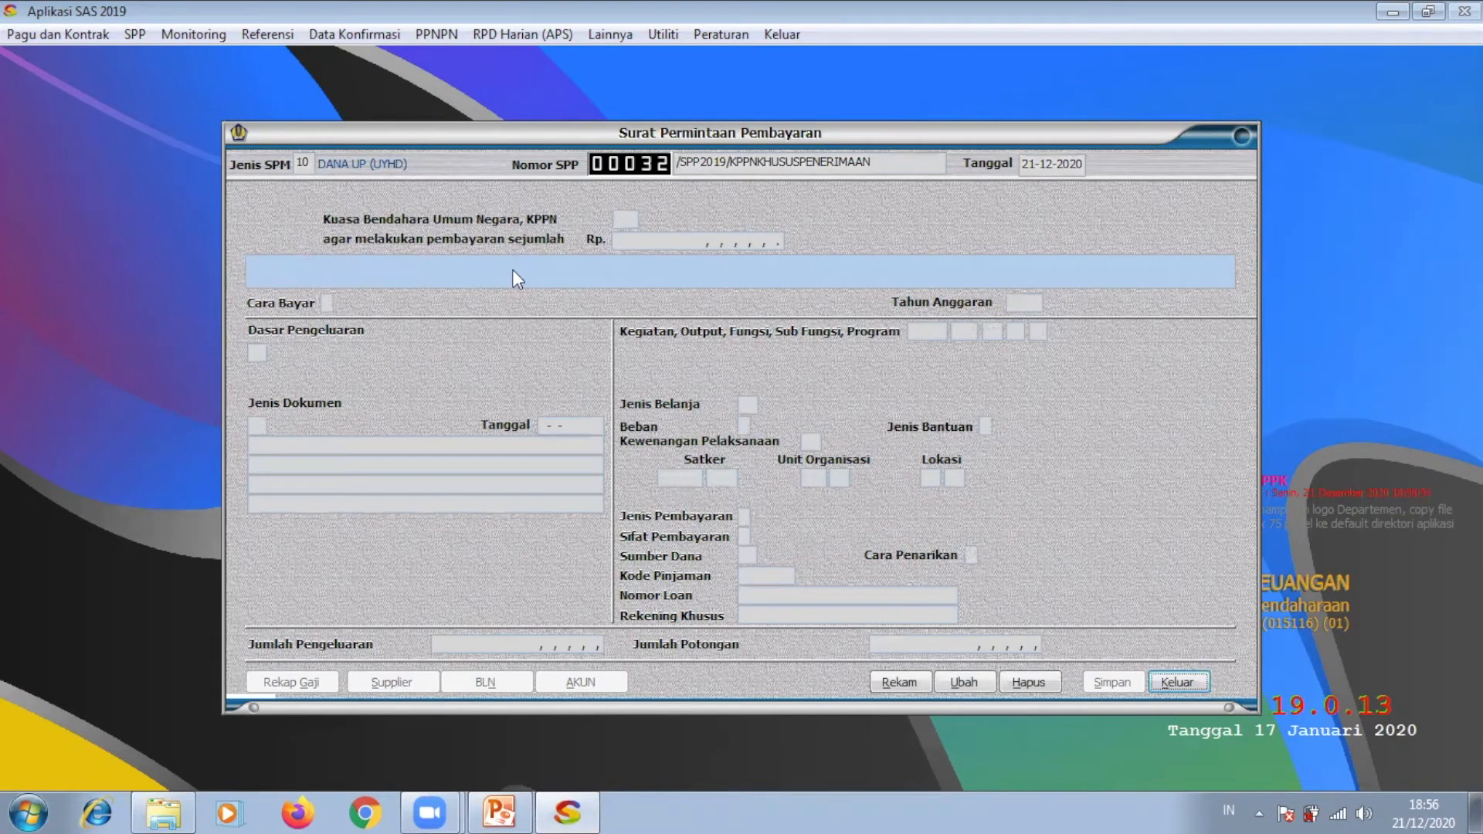
Step: Start a new request with SPM type 10 DANA UP, basis UU APBN 2019 and DIPA TAHUN 2019
click(886, 680)
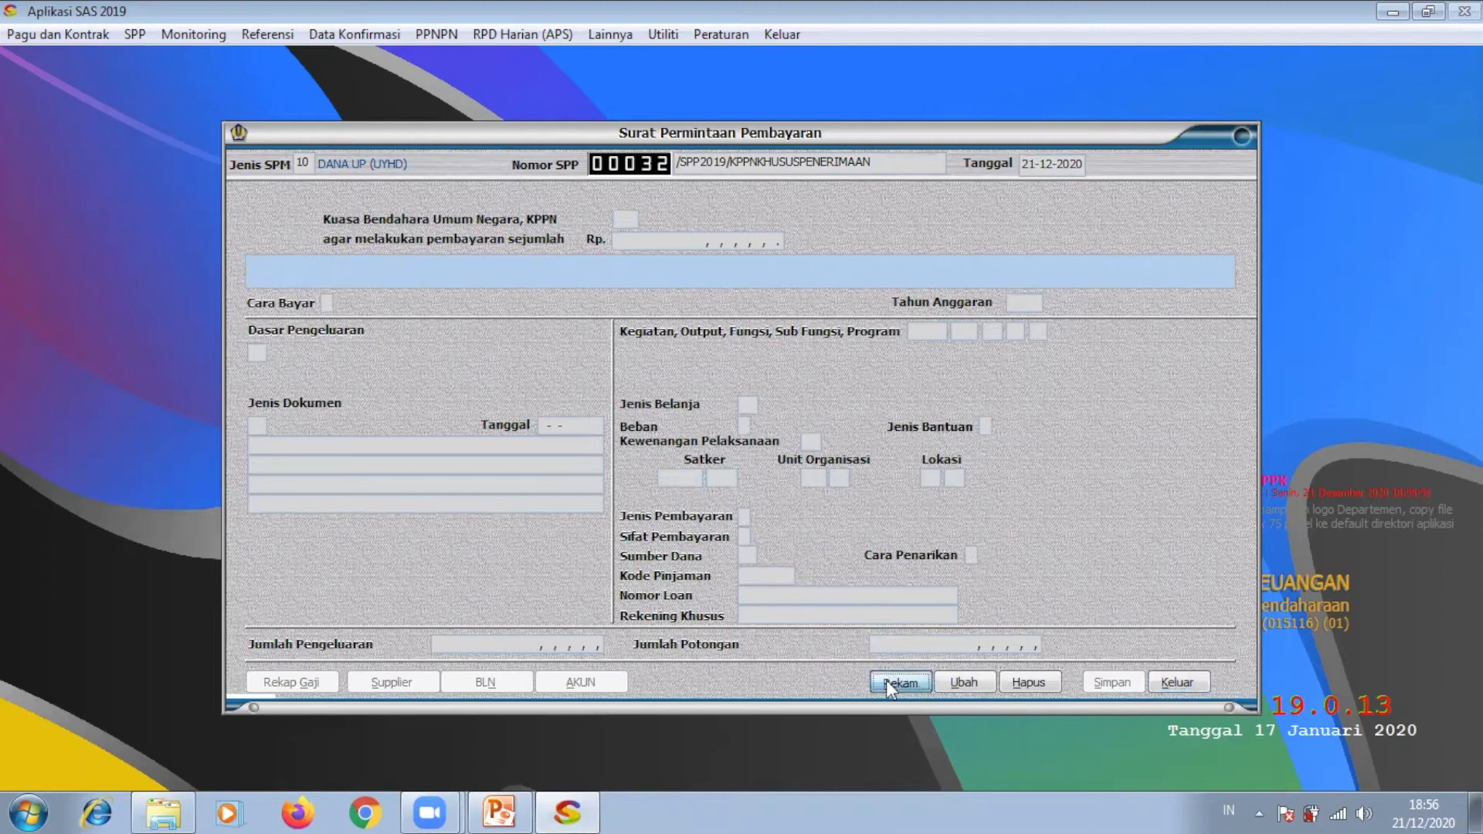
key(Return)
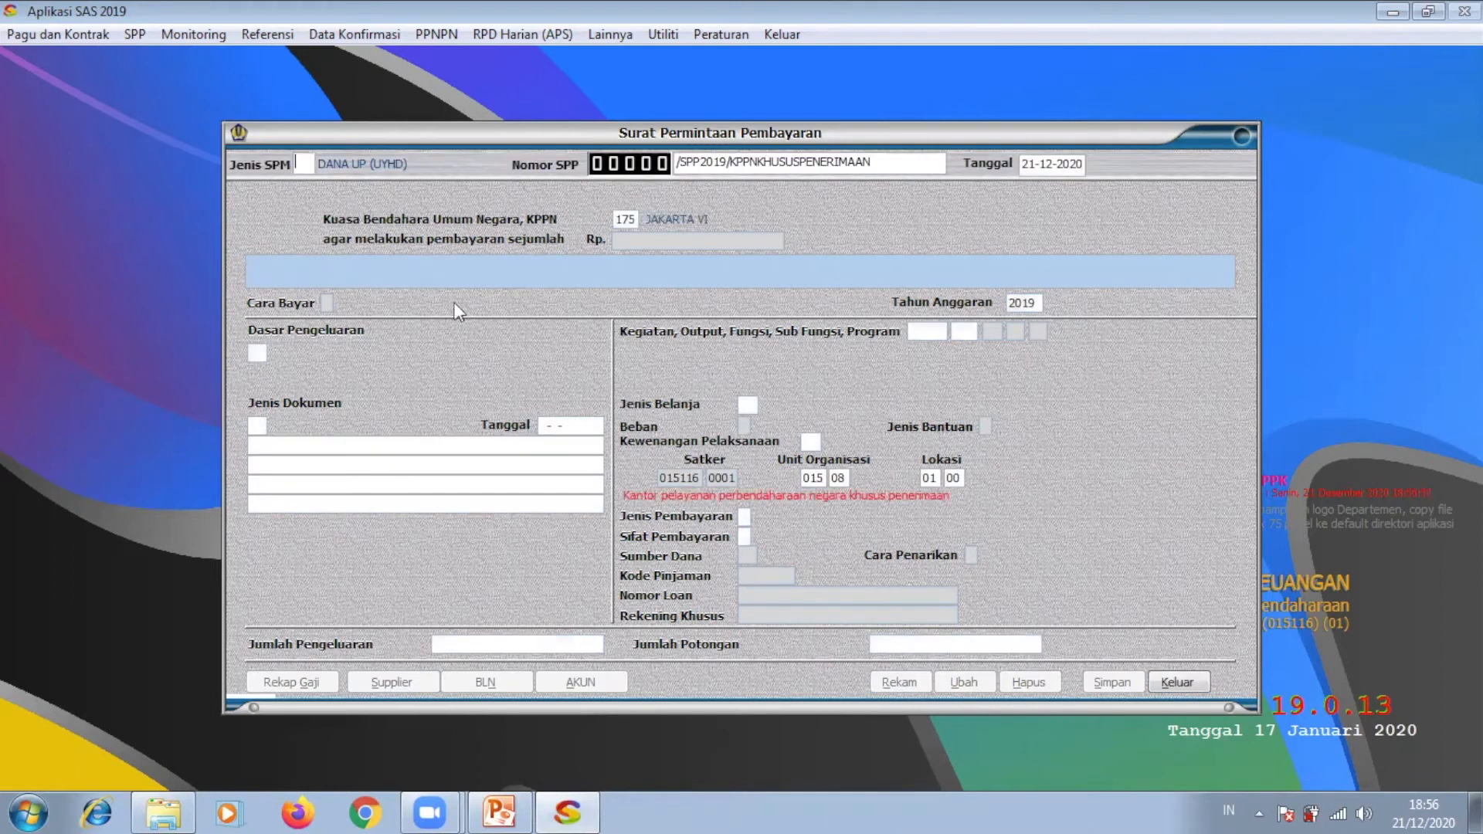
click(310, 170)
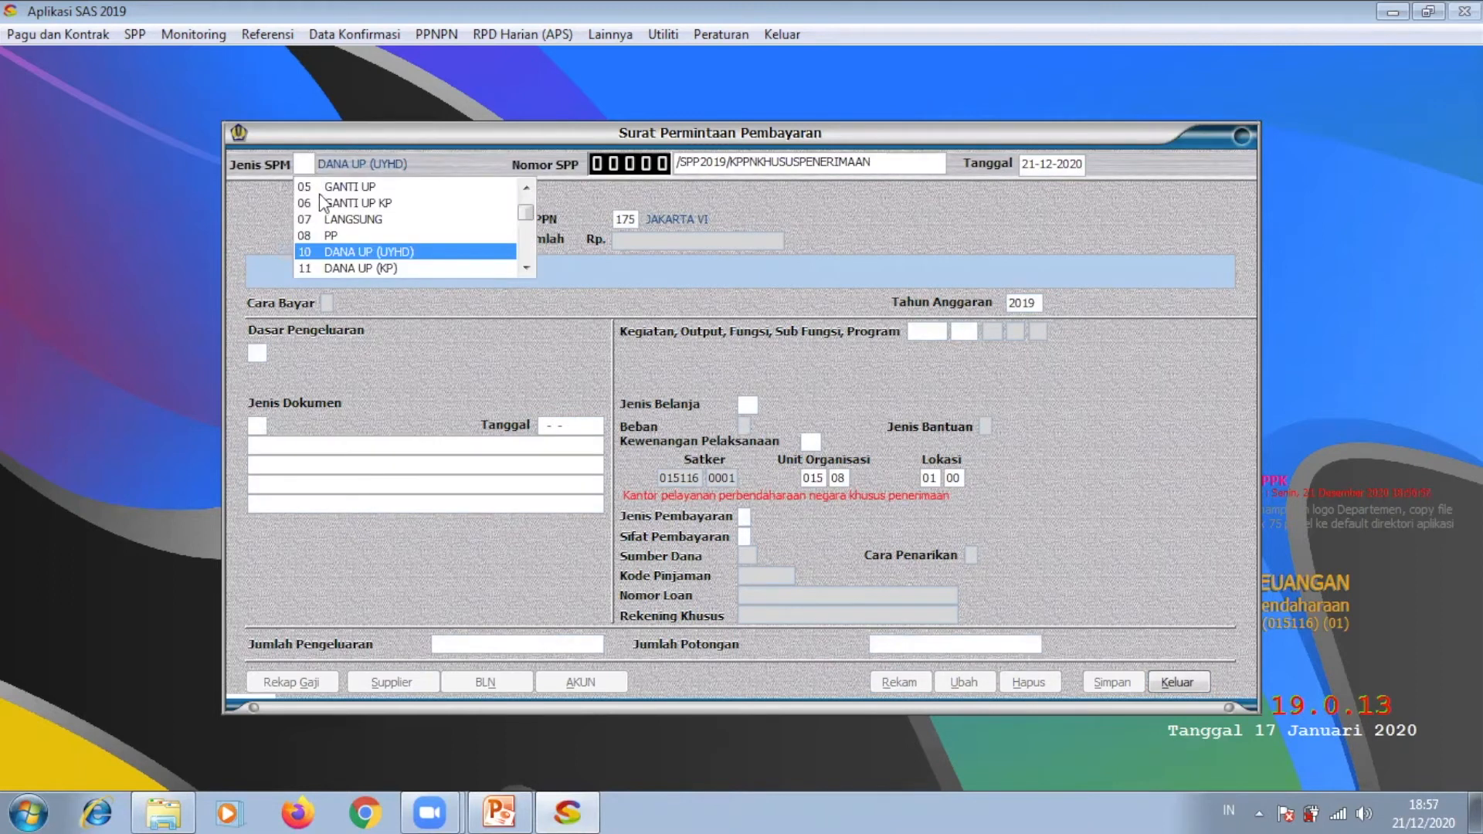
click(360, 253)
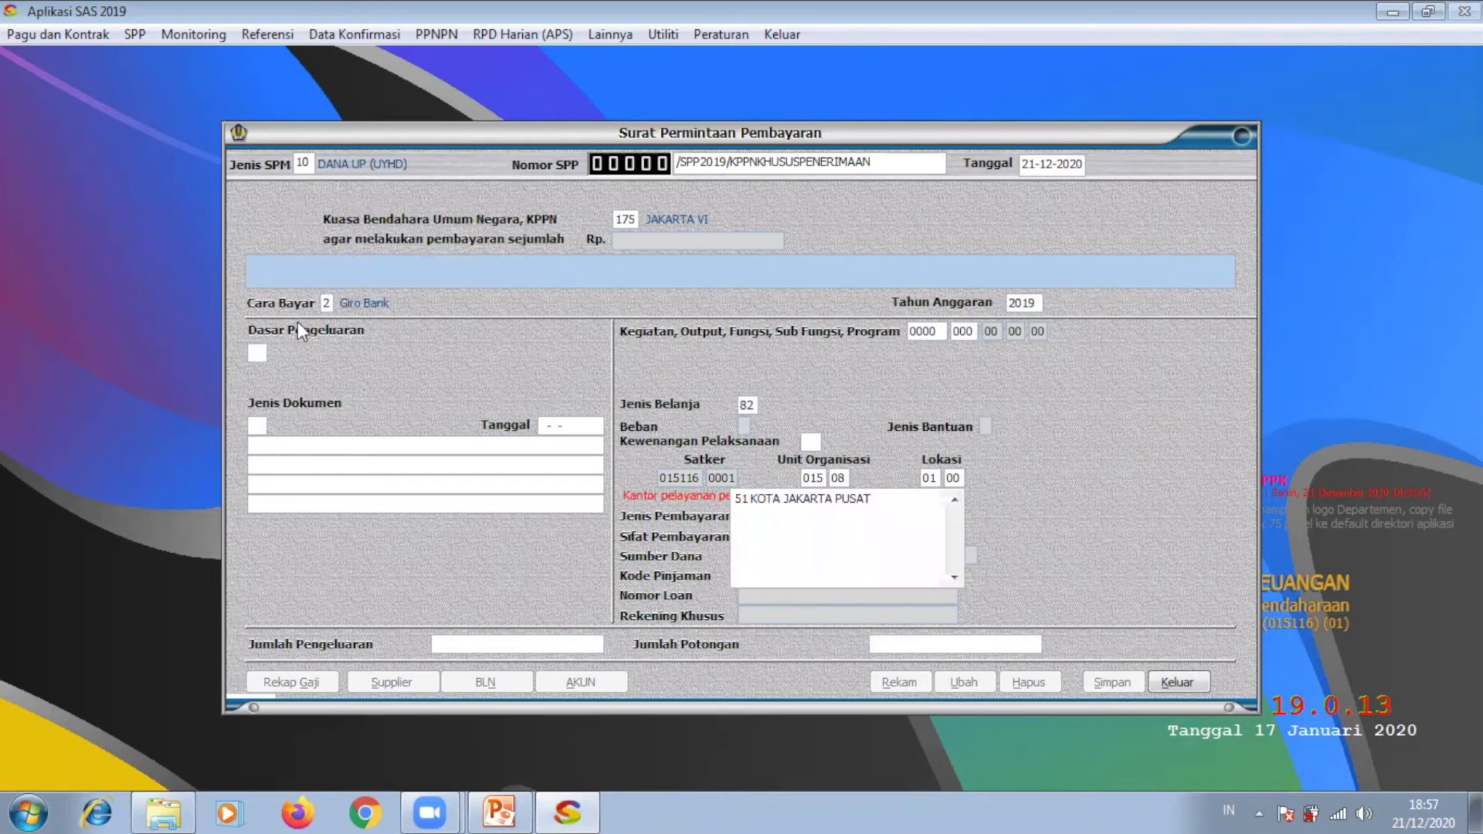
click(258, 352)
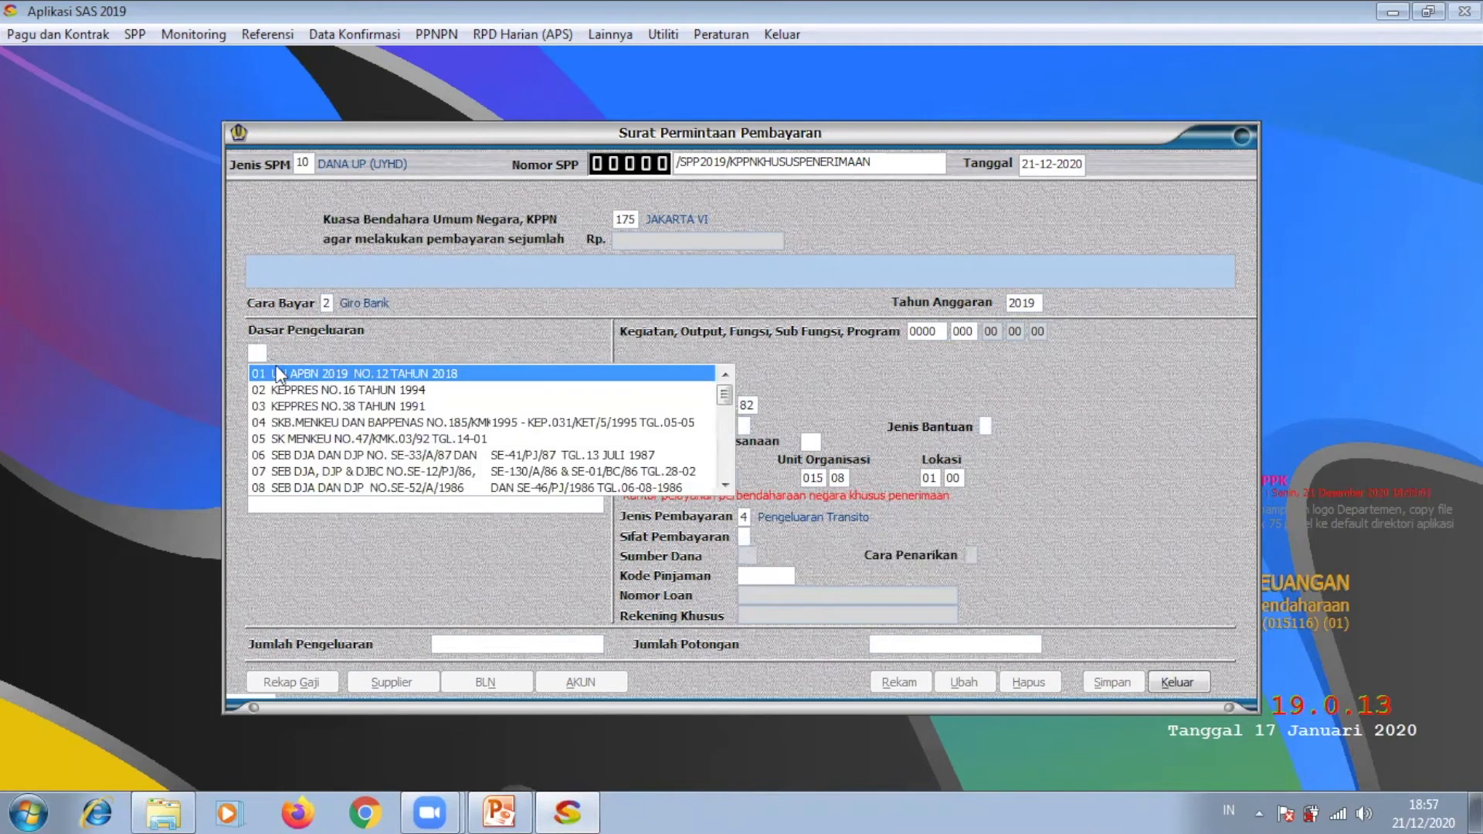
click(286, 373)
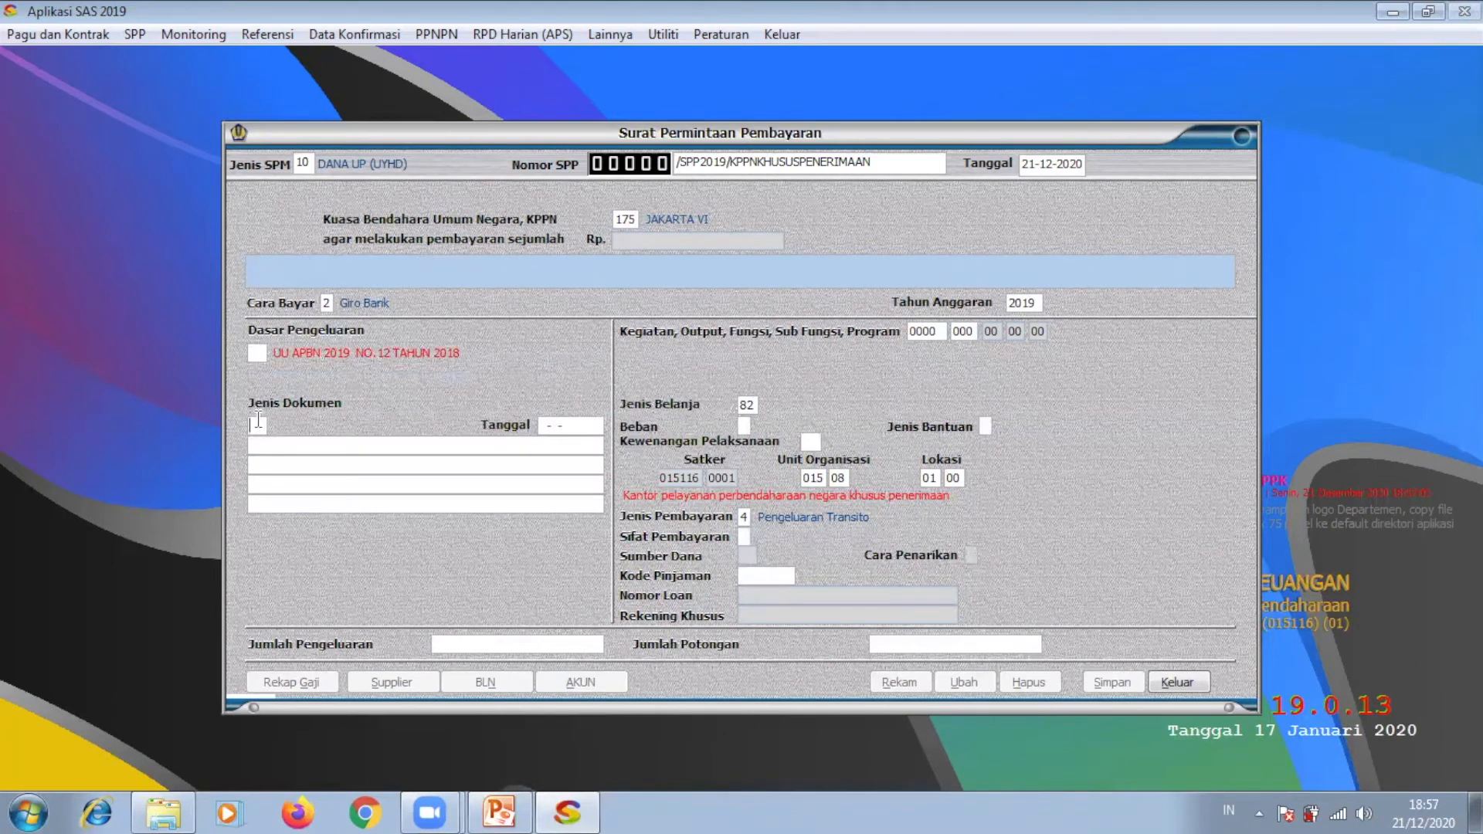
click(258, 423)
click(294, 442)
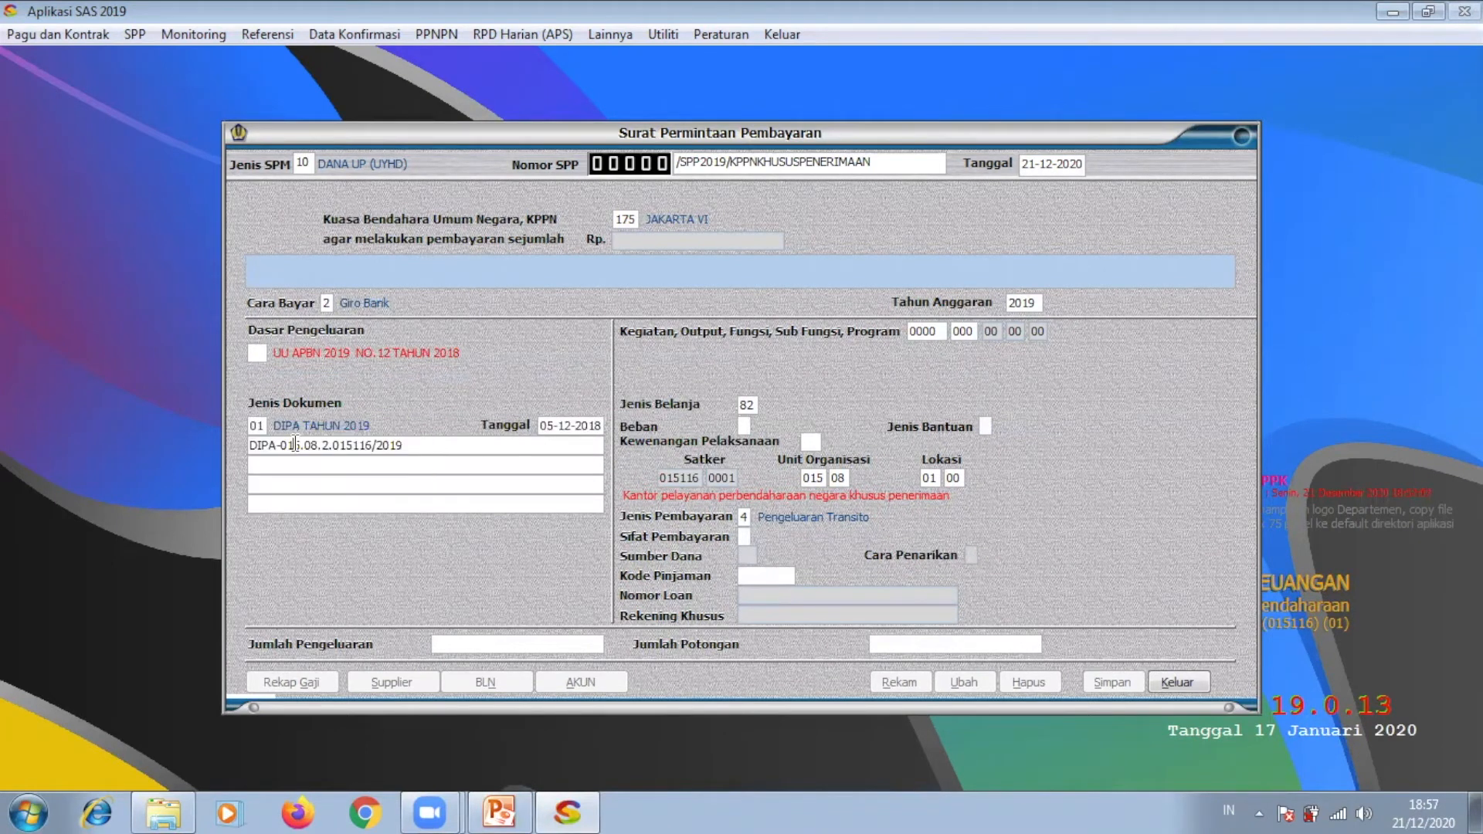
Step: Charge it to Rupiah Murni under Kantor Daerah authority with payment nature Tambahan UP (TUP)
click(746, 424)
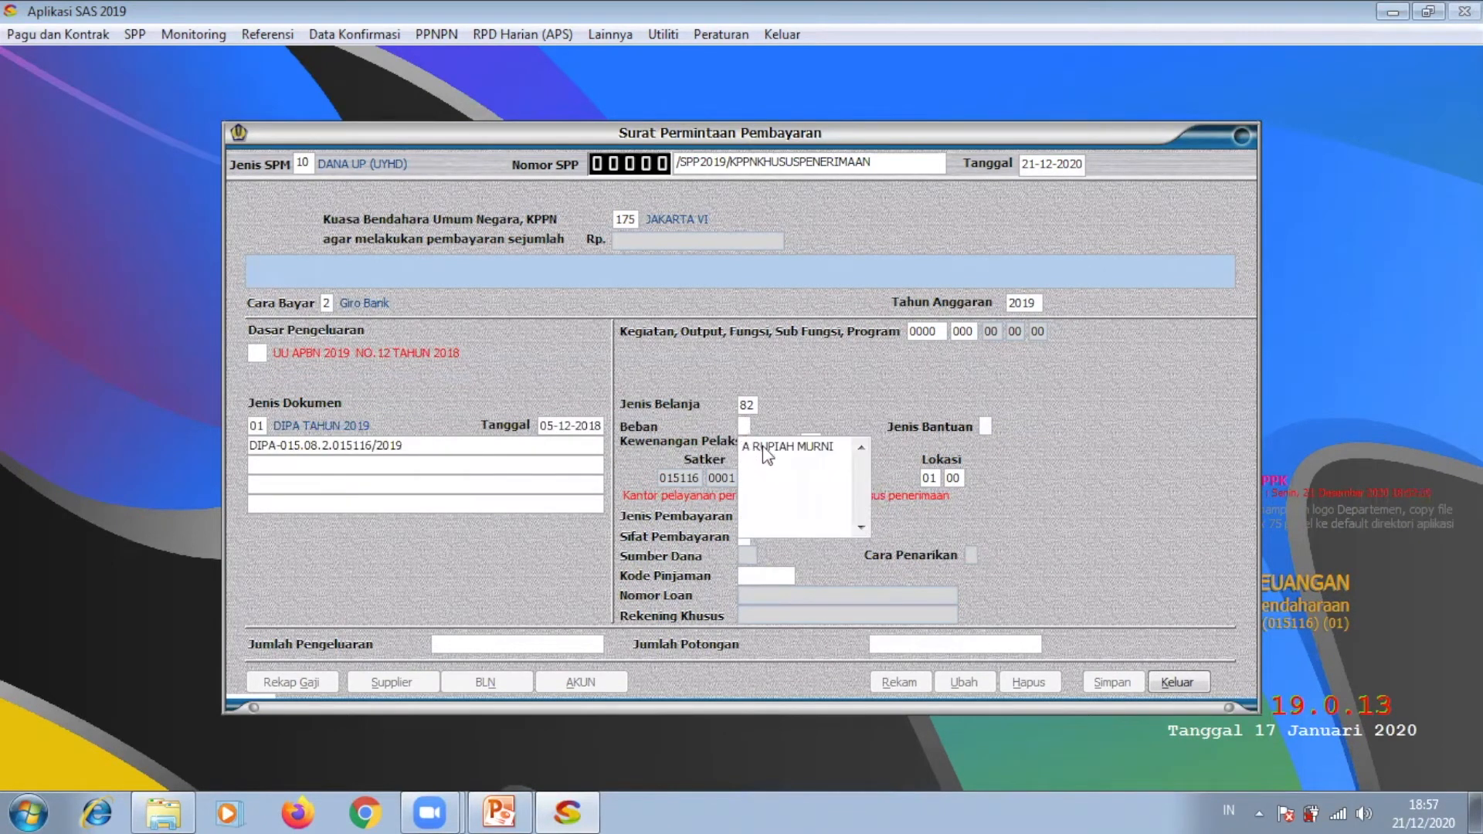
click(765, 445)
click(810, 443)
click(814, 464)
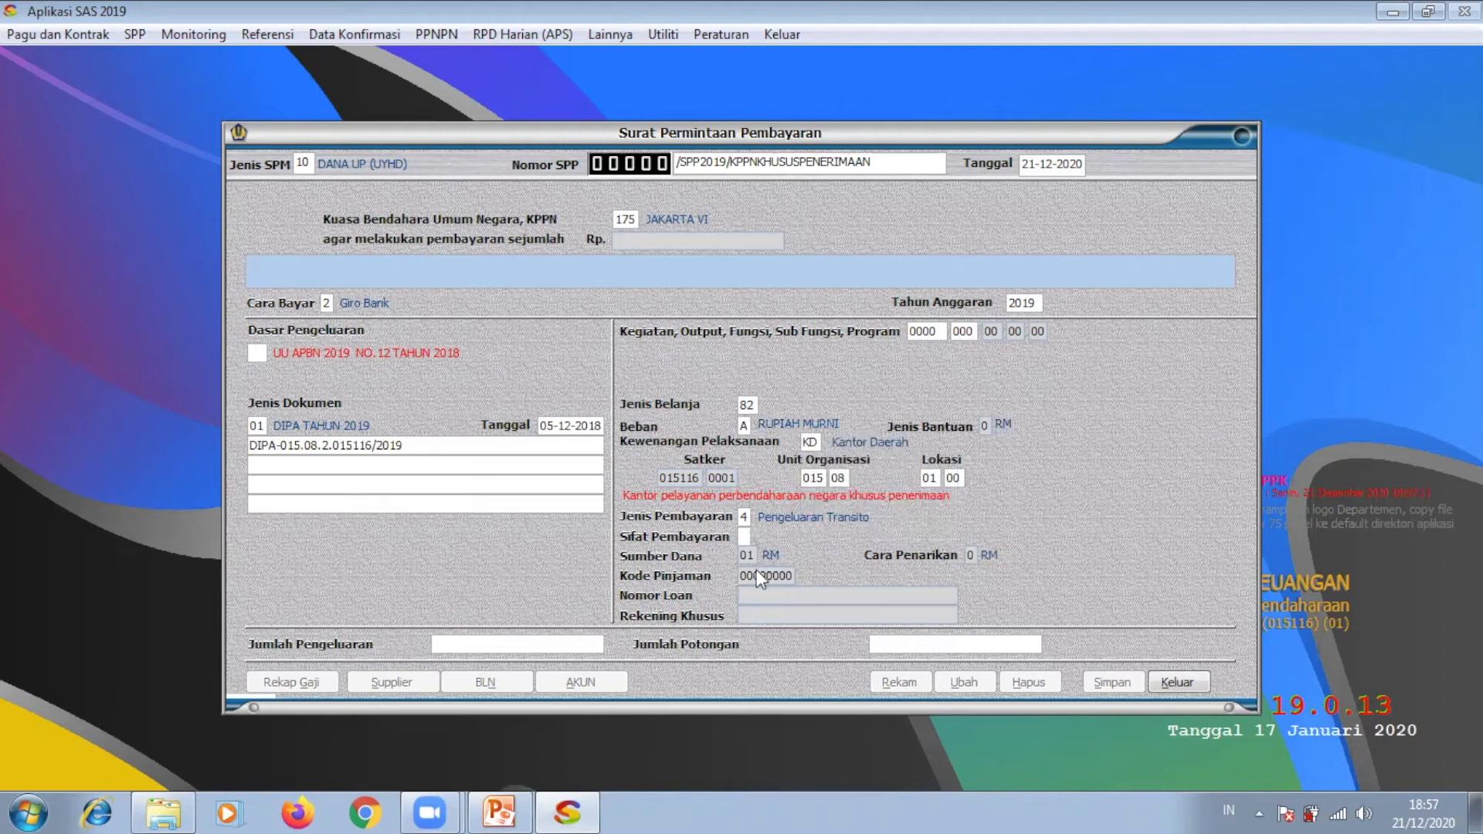
click(743, 533)
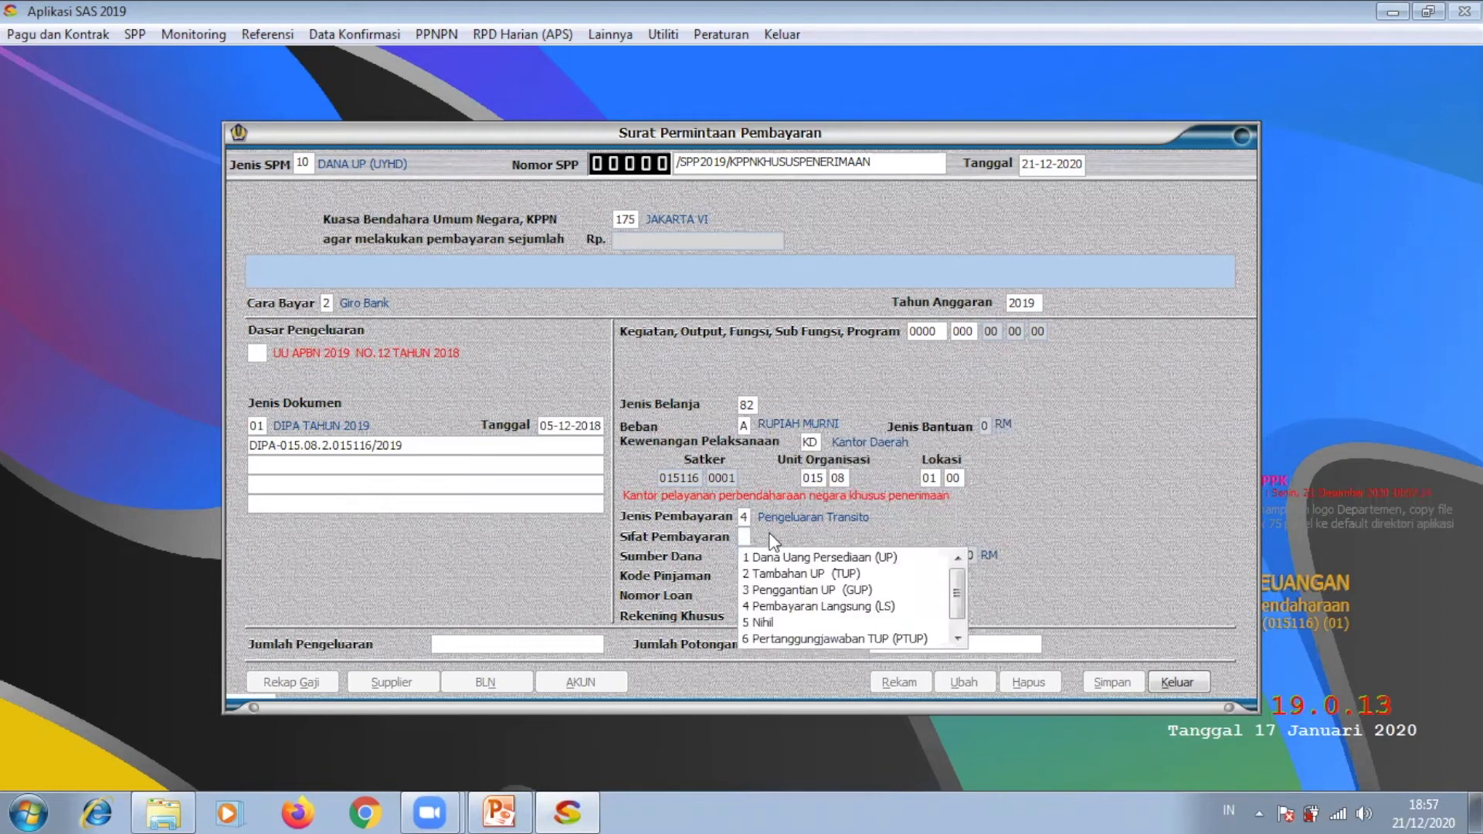
click(807, 574)
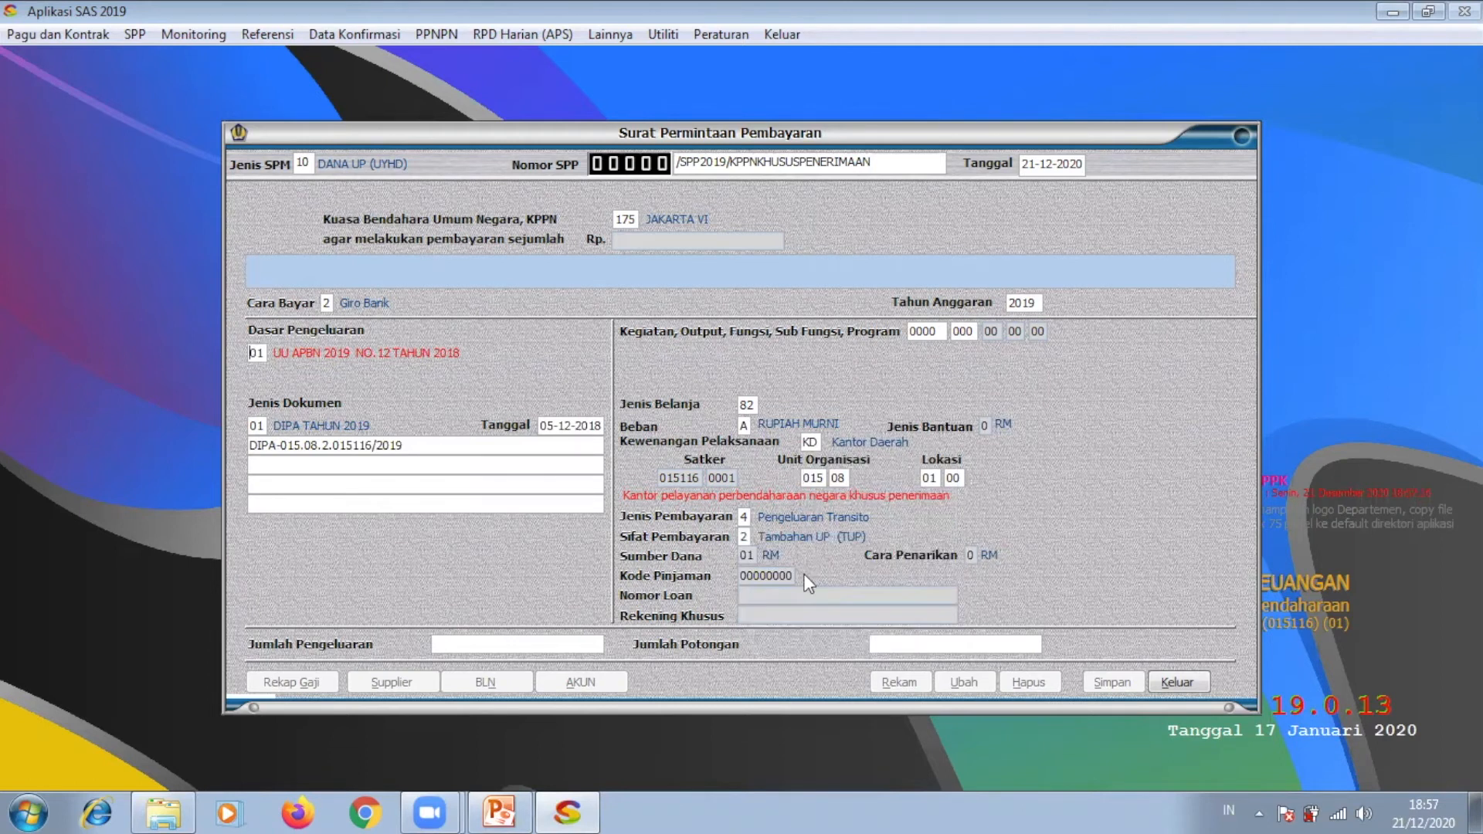
Step: Enter the expenditure amount, correcting 50.000.000 down to 5.000.000
click(564, 638)
double_click(564, 638)
text(50.000.000)
click(959, 643)
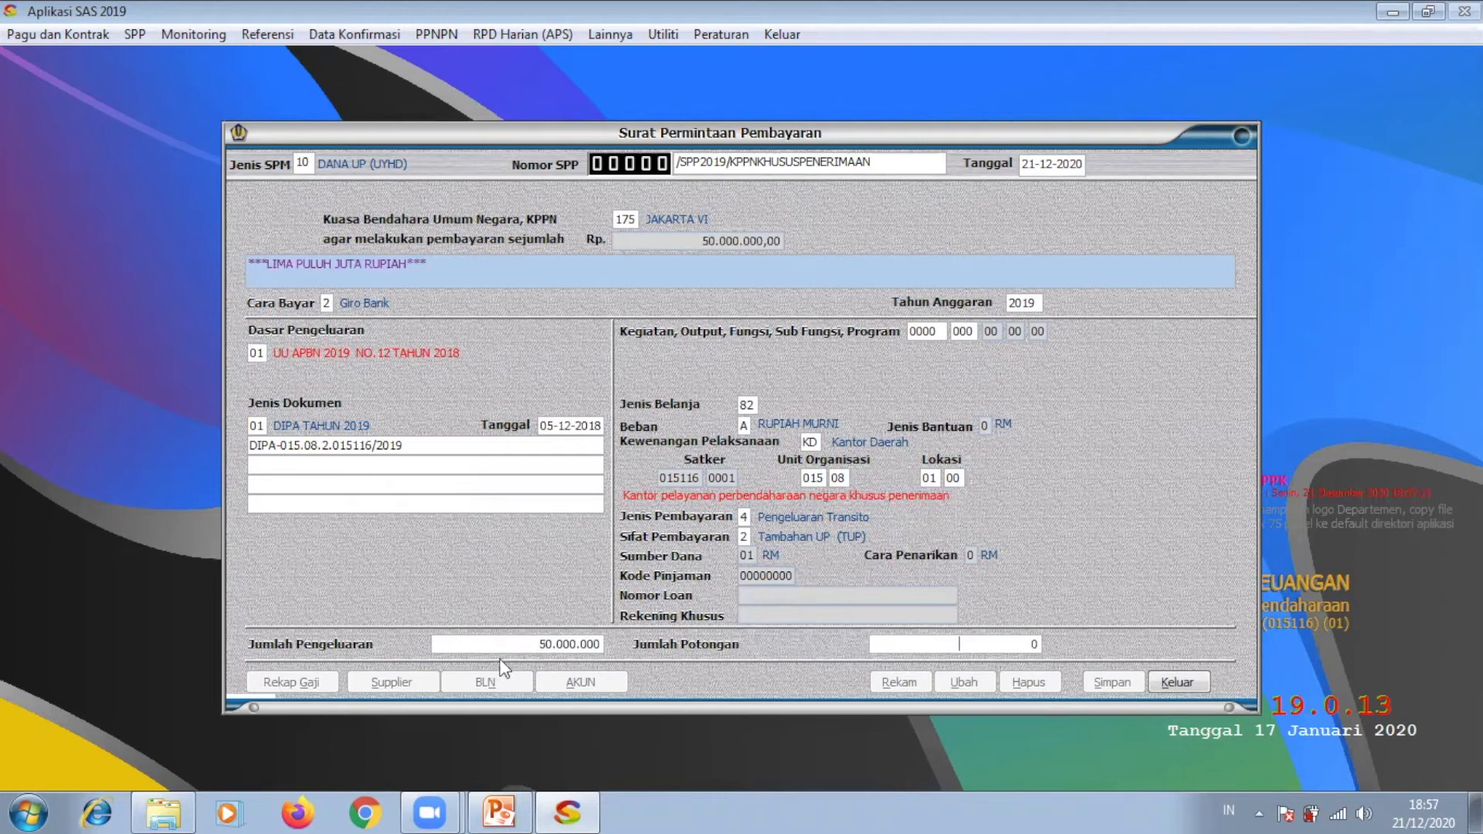
click(558, 644)
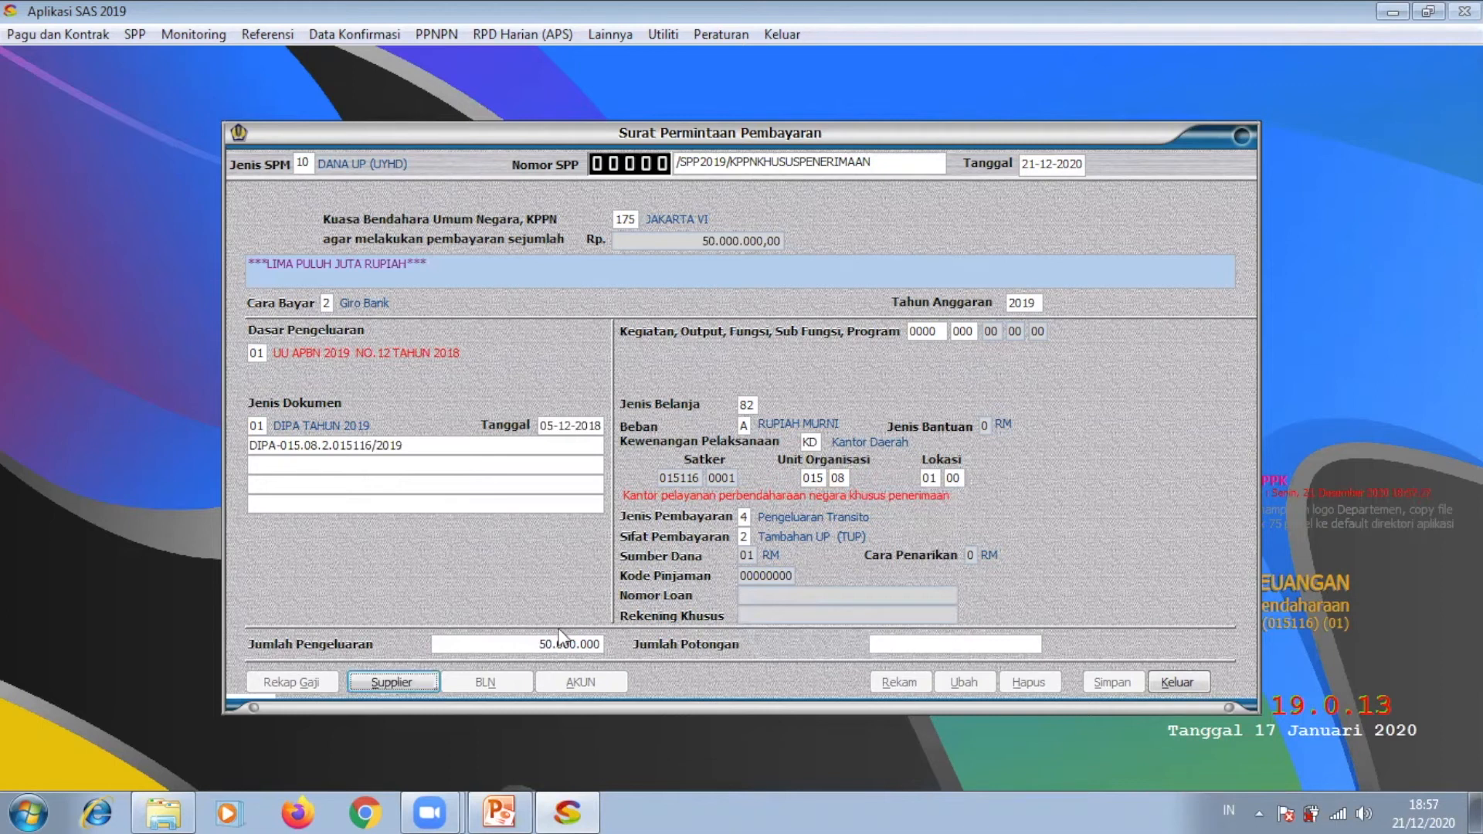
key(BackSpace)
key(Return)
click(413, 680)
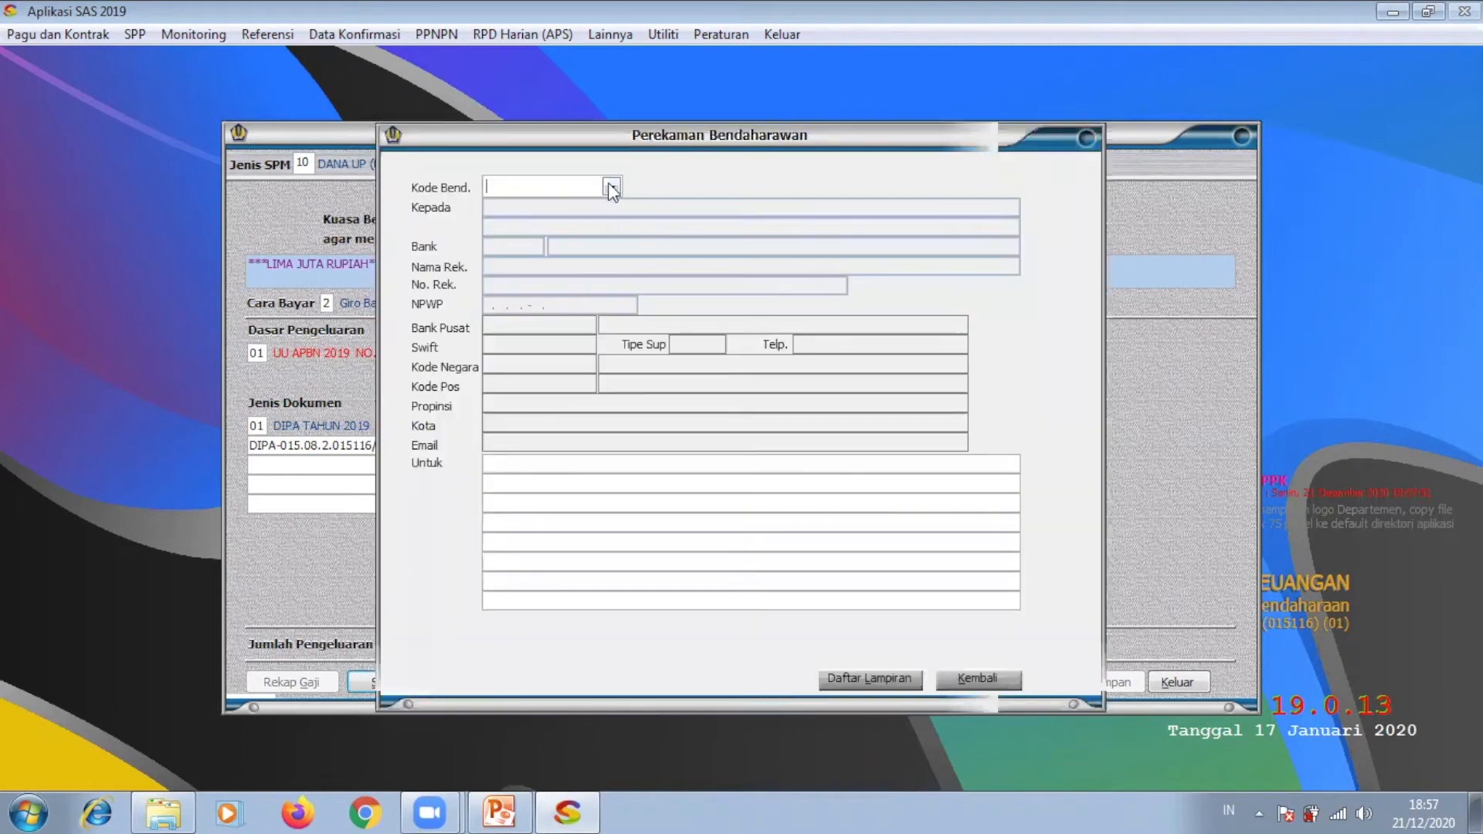
click(611, 188)
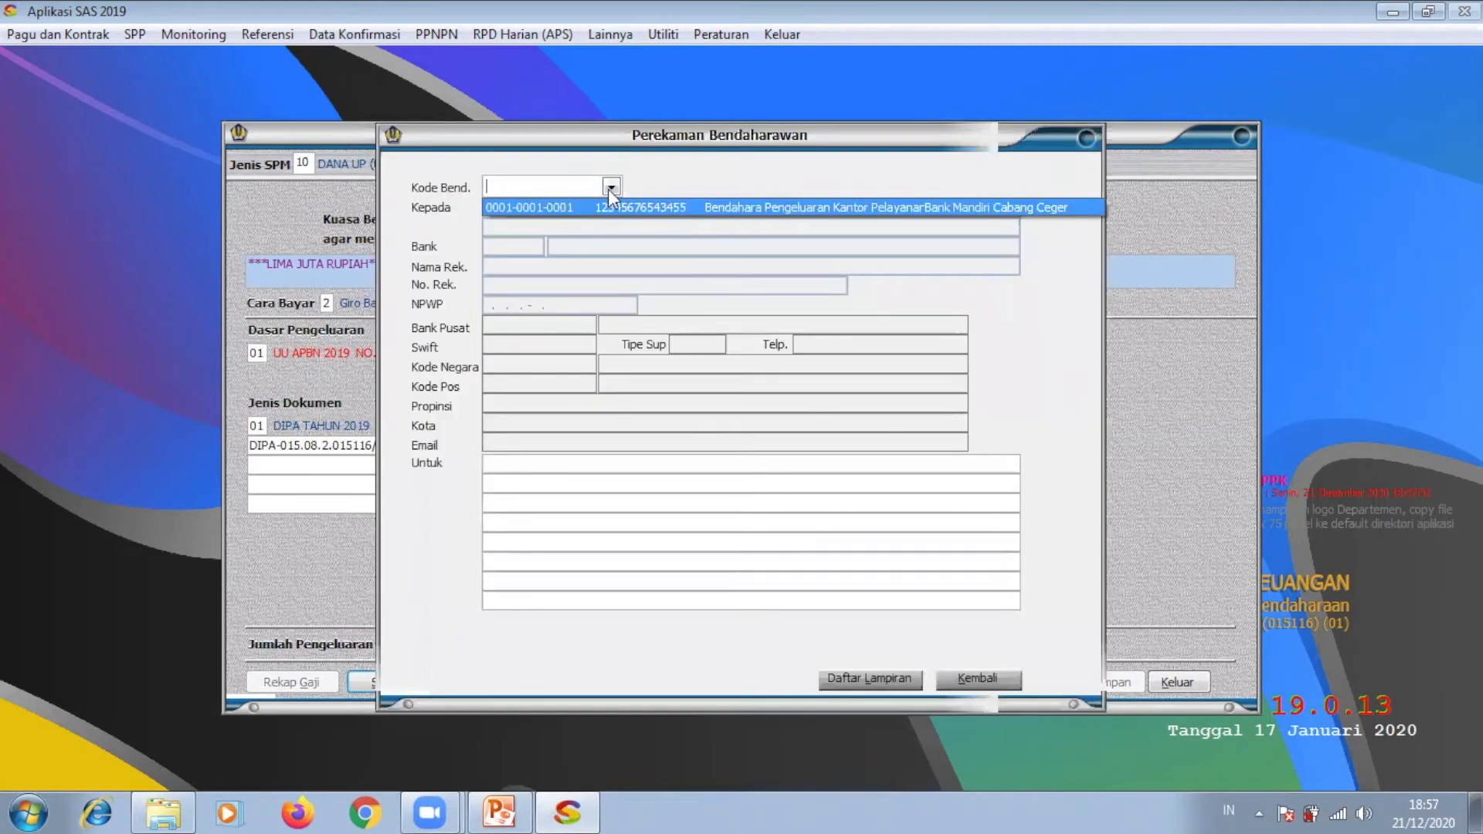
click(610, 206)
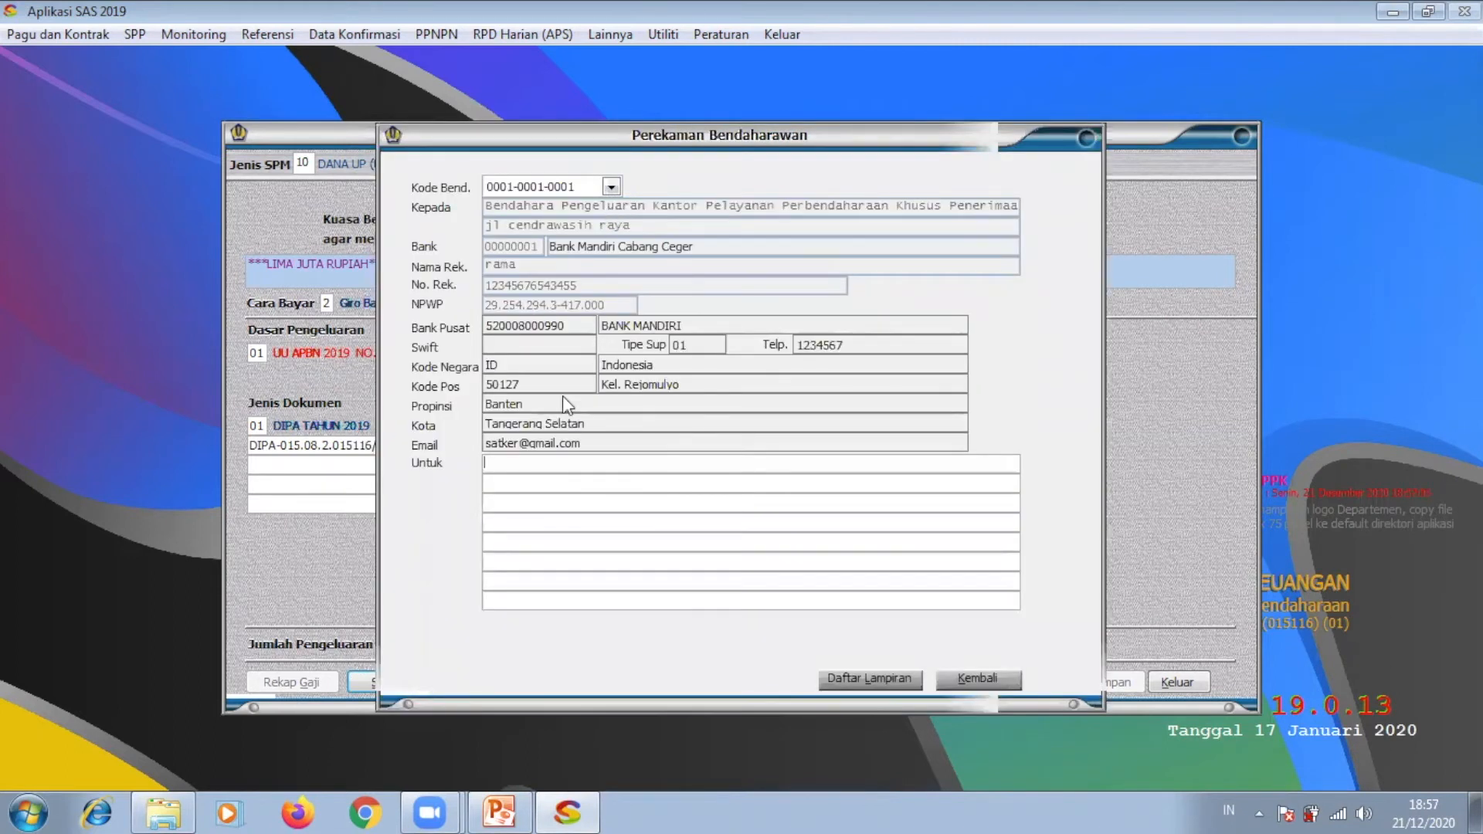
text(Tambah uang persediaan u)
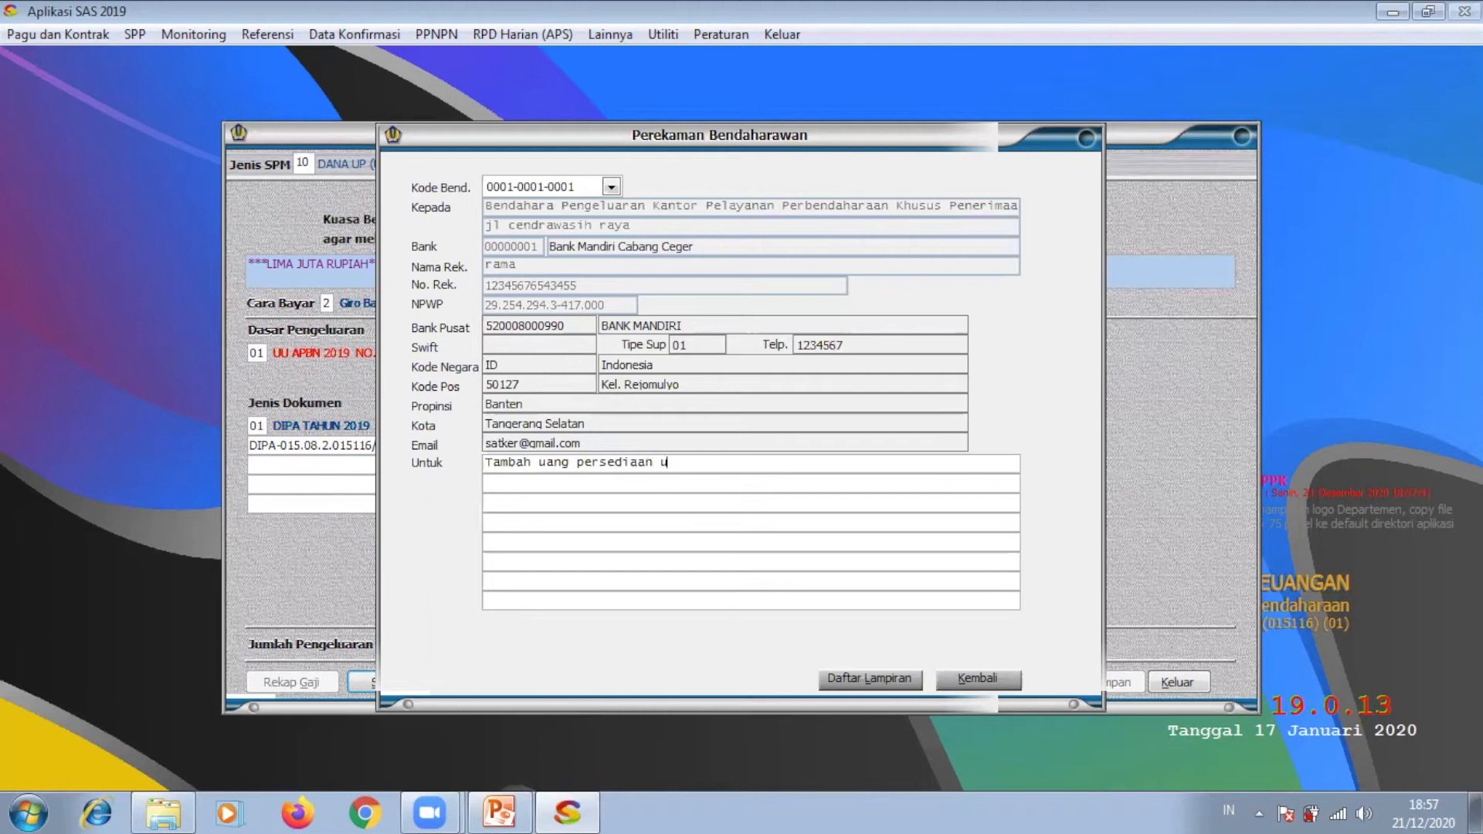
text(ntuk satker KPPN khusus)
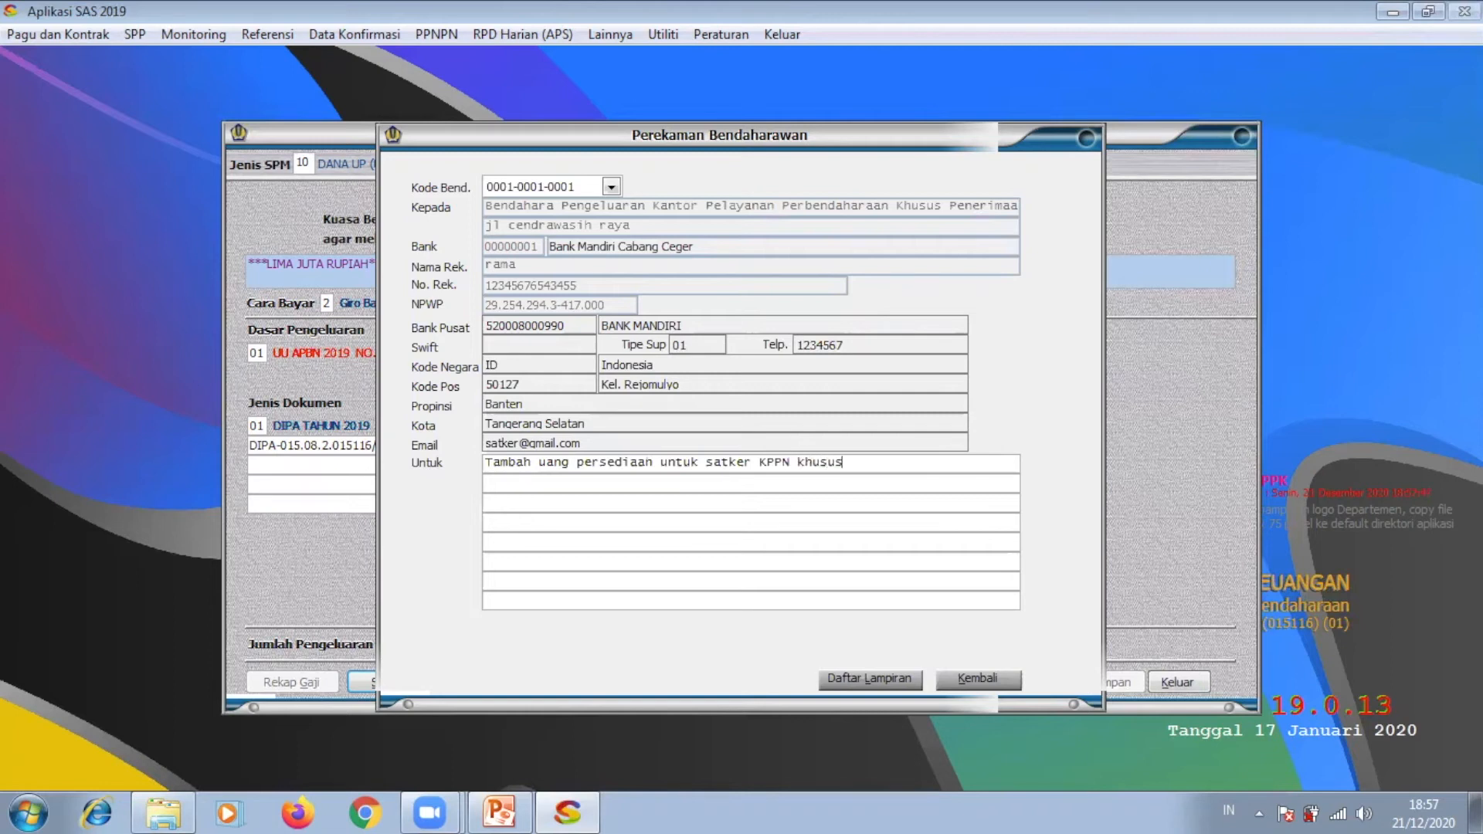
text( penerimaab)
click(958, 678)
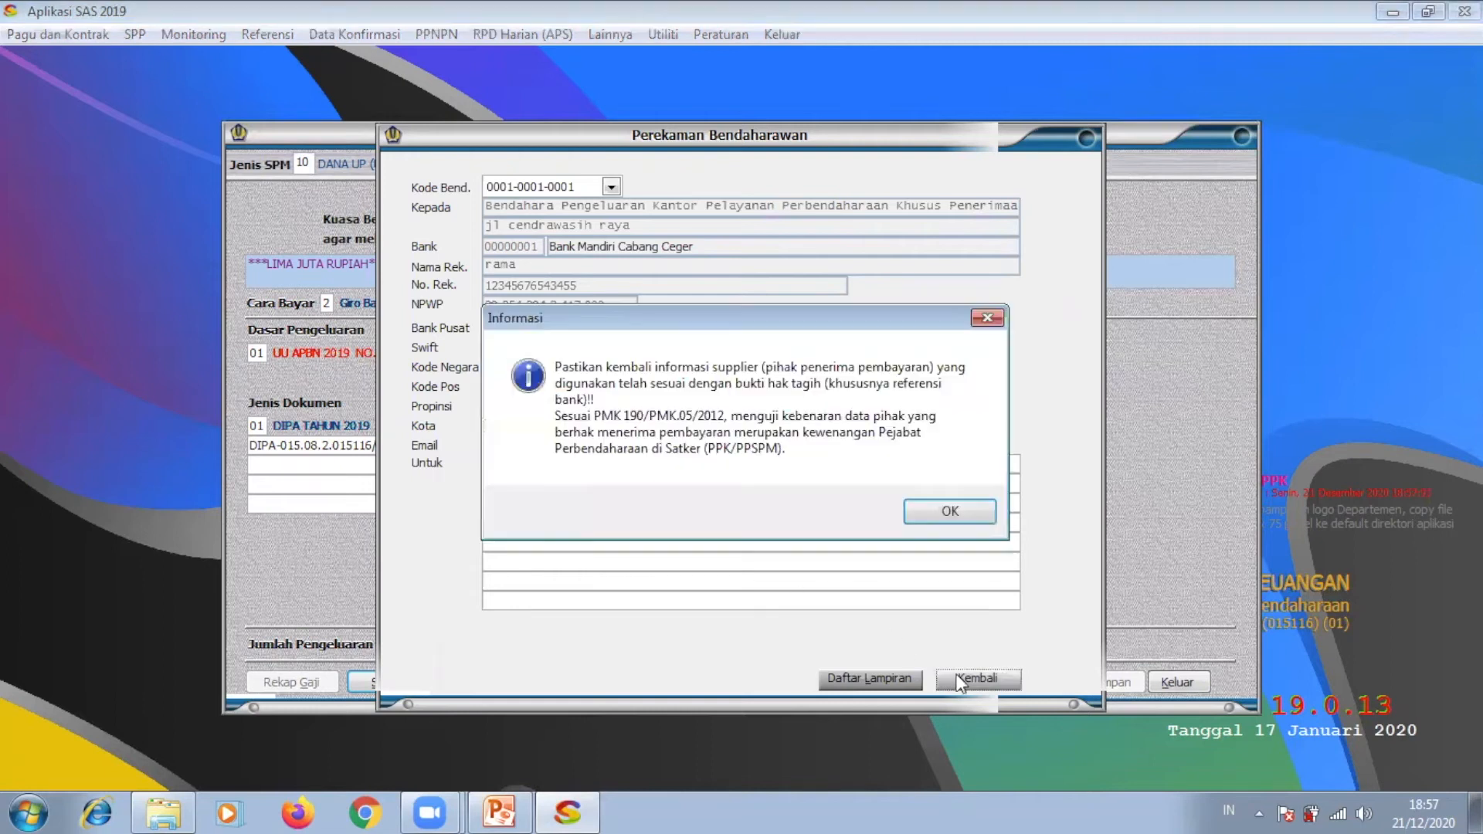
Step: Pass through the account breakdown and save the TUP request
click(950, 510)
click(610, 687)
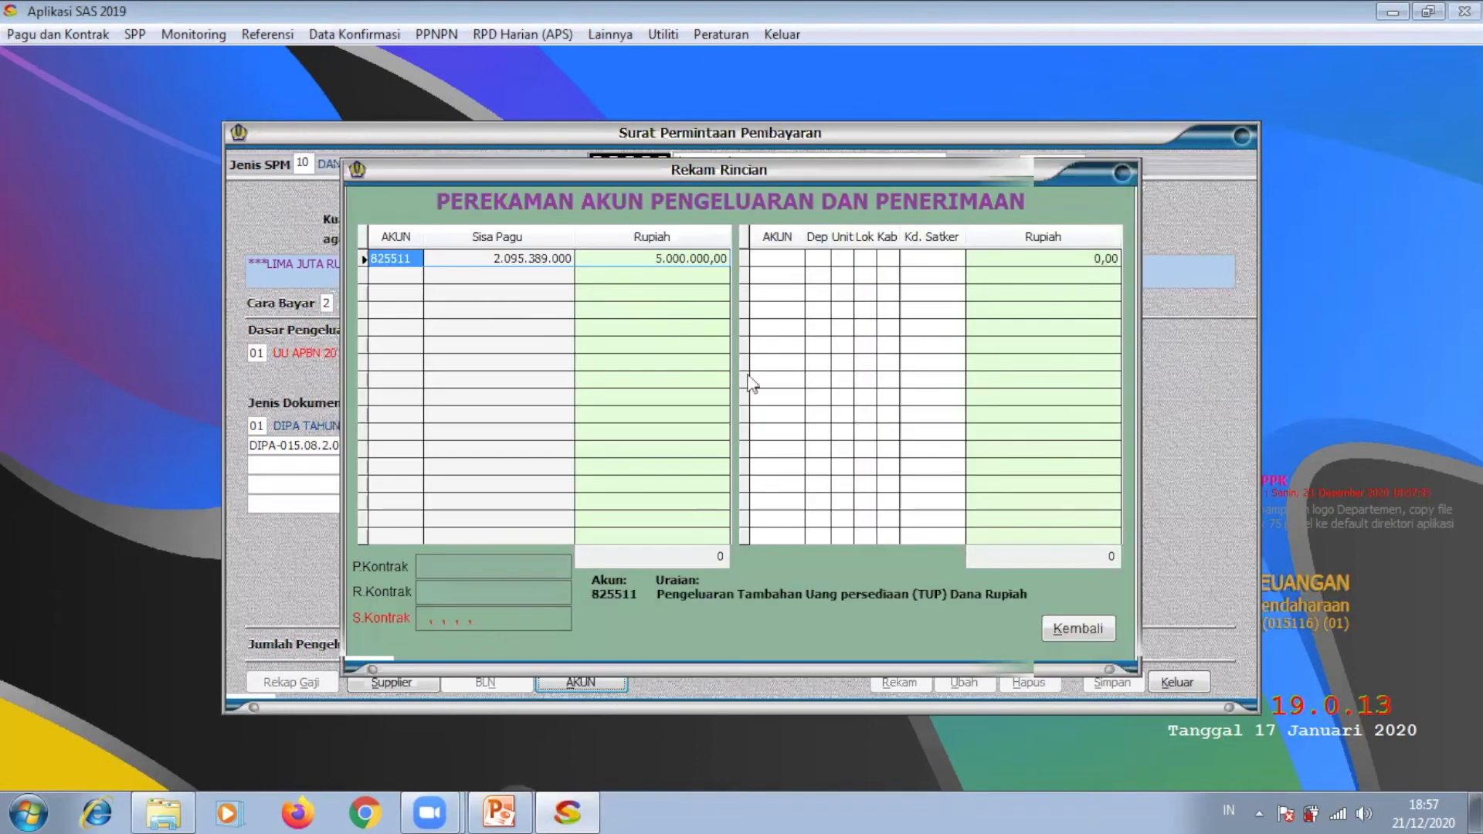
click(1059, 633)
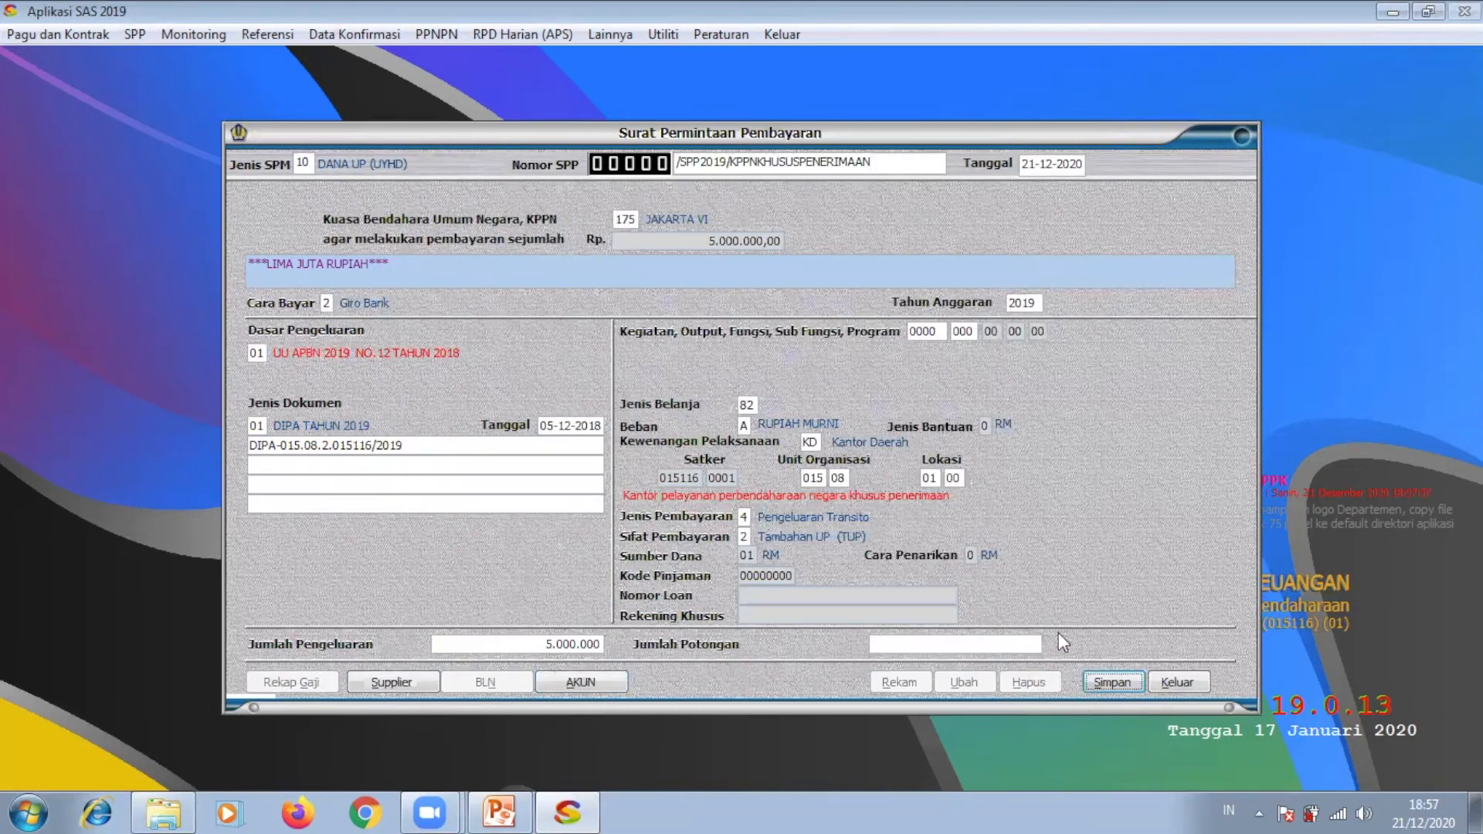
click(1114, 690)
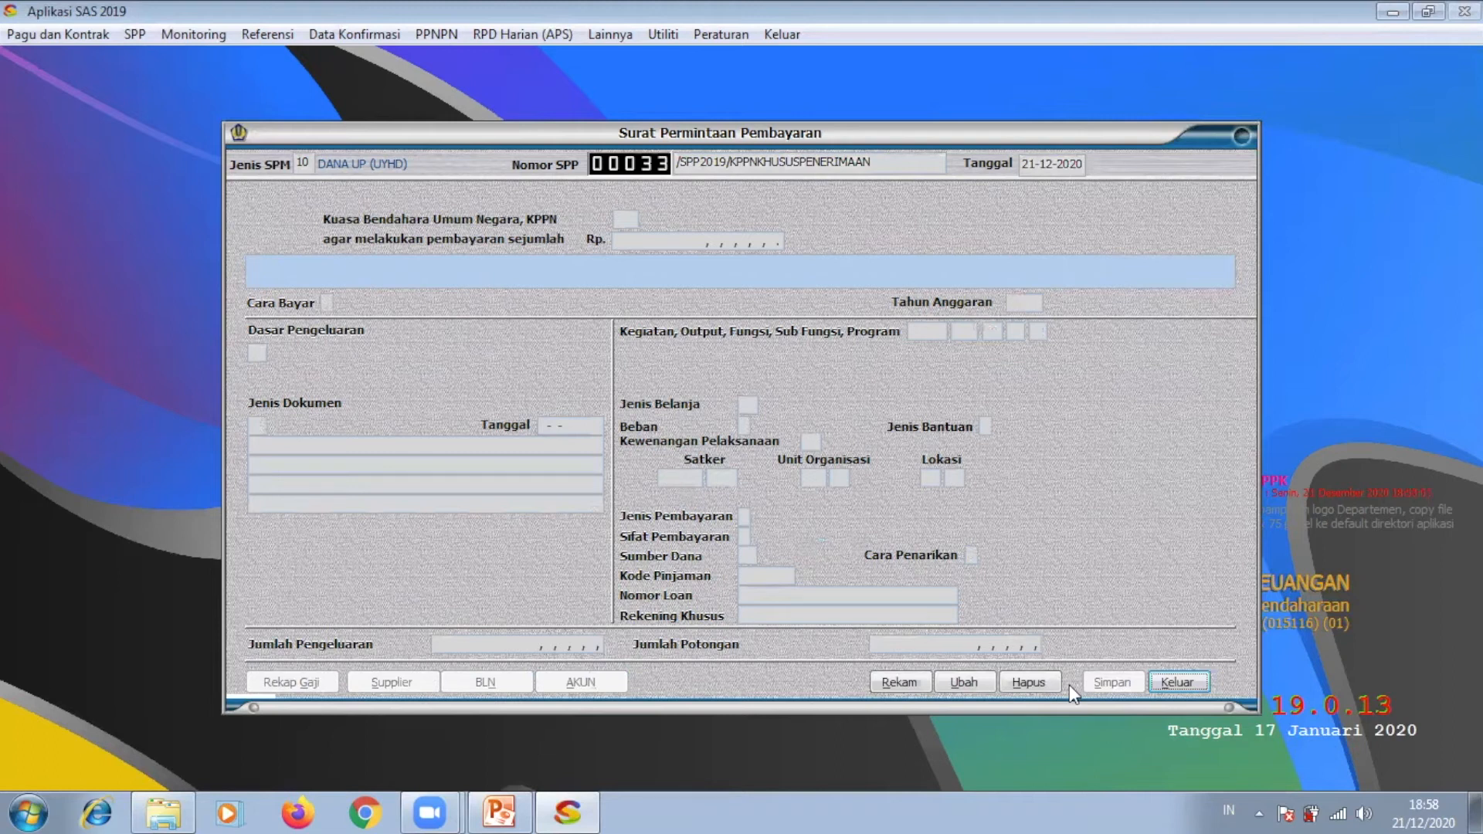
Step: Start a new request with SPM type 10 DANA UP, a spending basis and document 01 DIPA TAHUN 2019
click(900, 682)
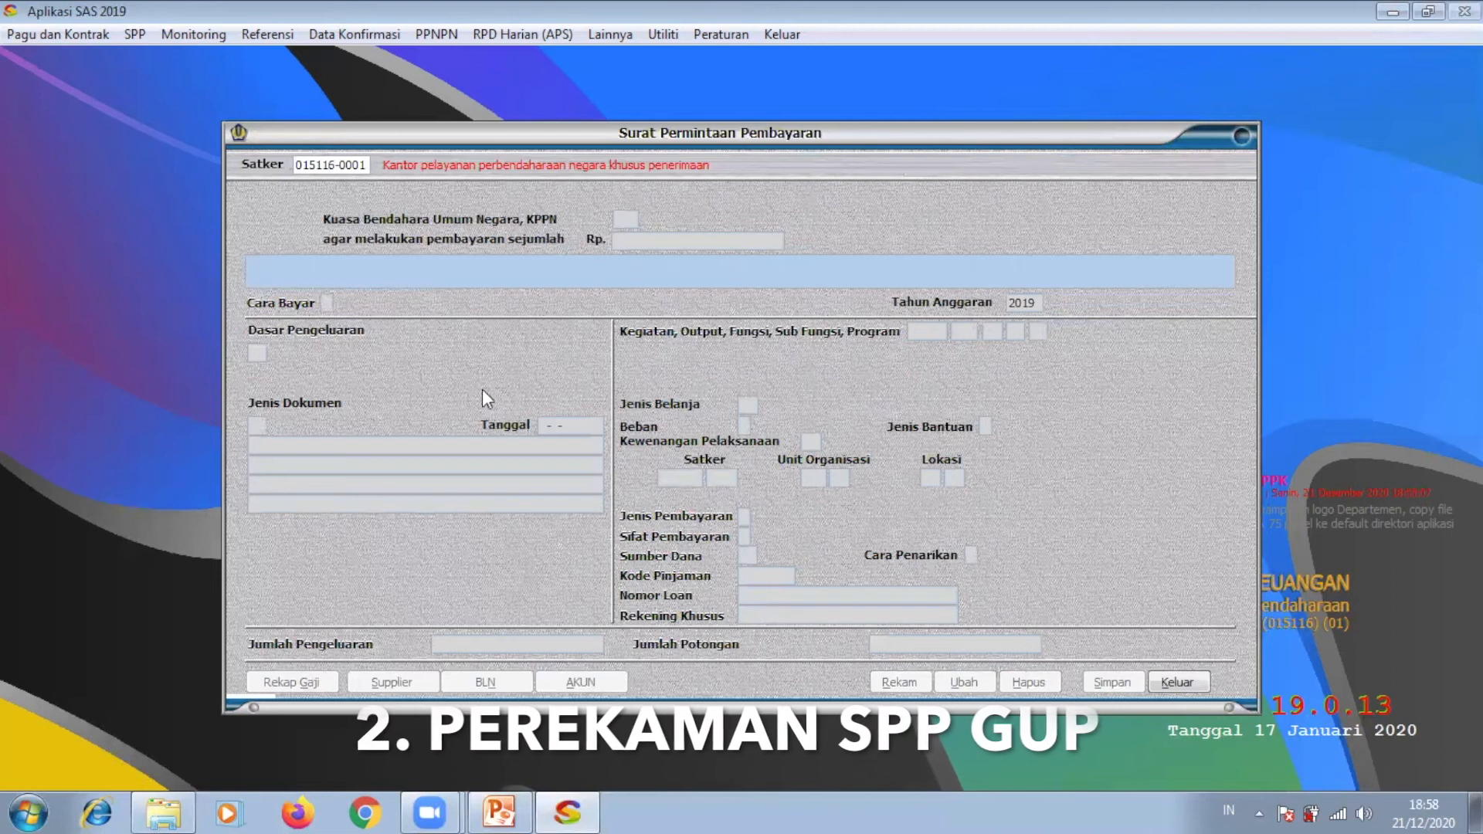
key(Return)
click(308, 165)
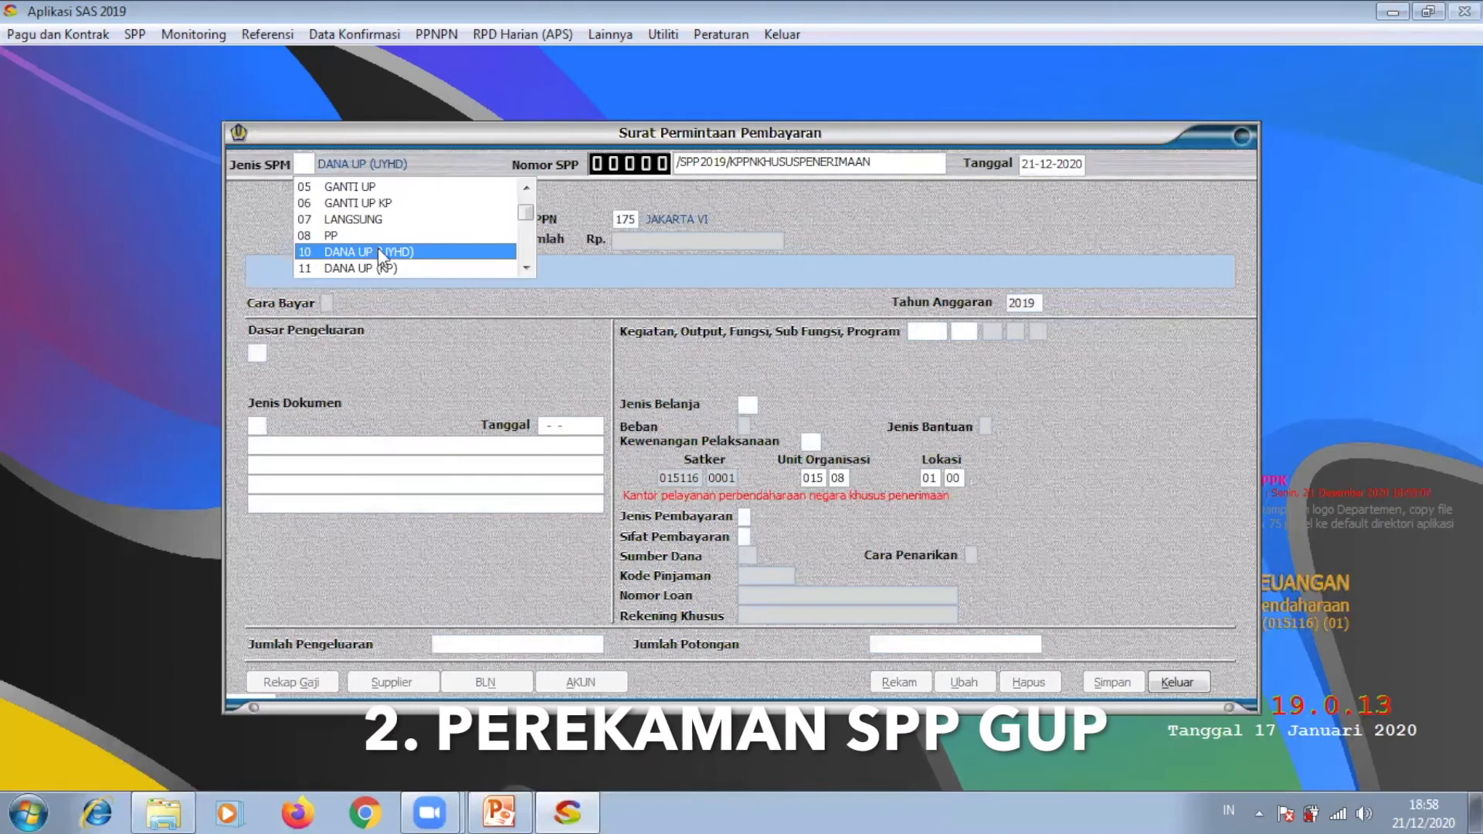
click(378, 251)
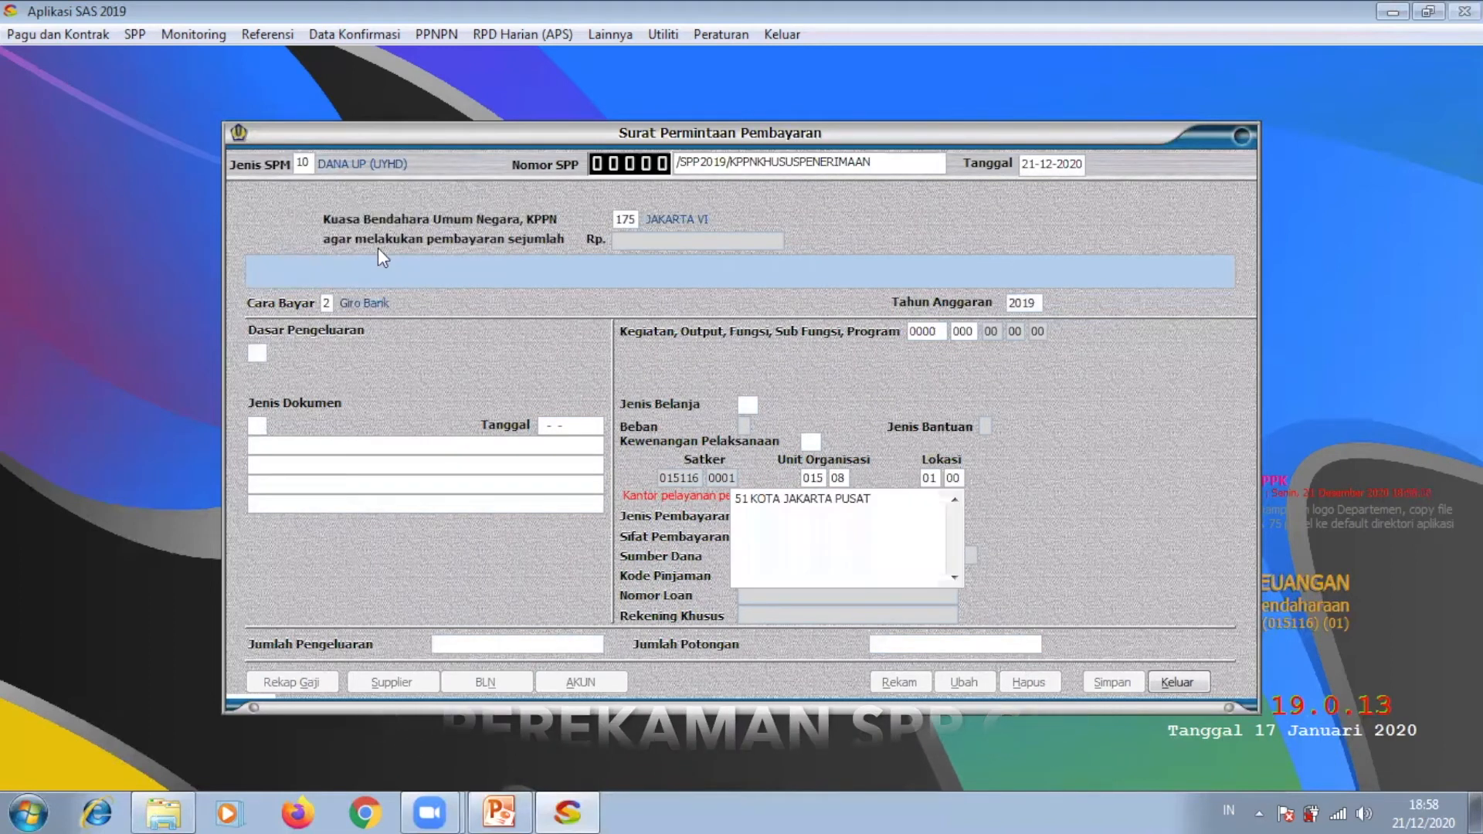
click(262, 351)
click(290, 390)
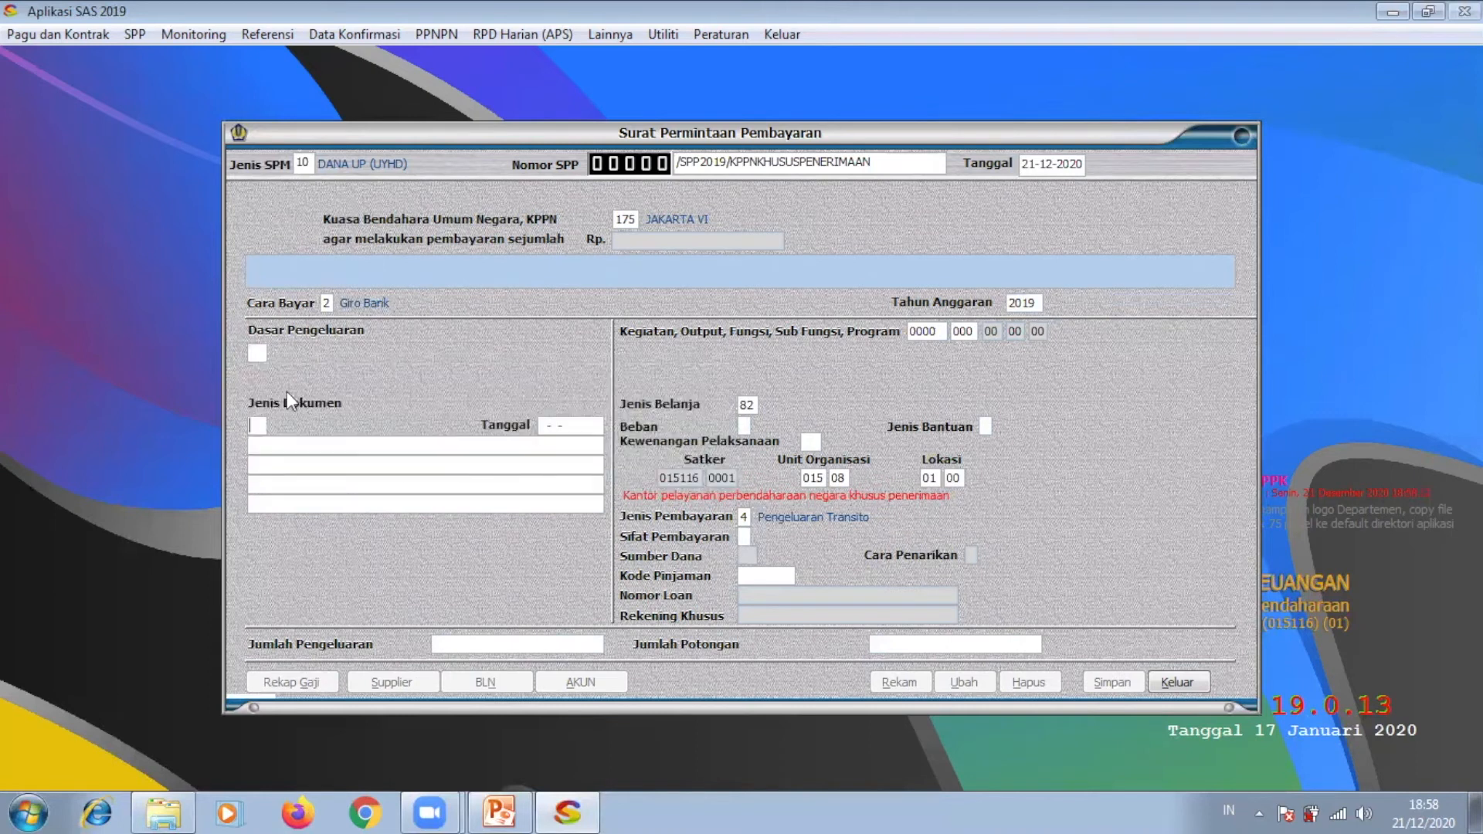
click(254, 425)
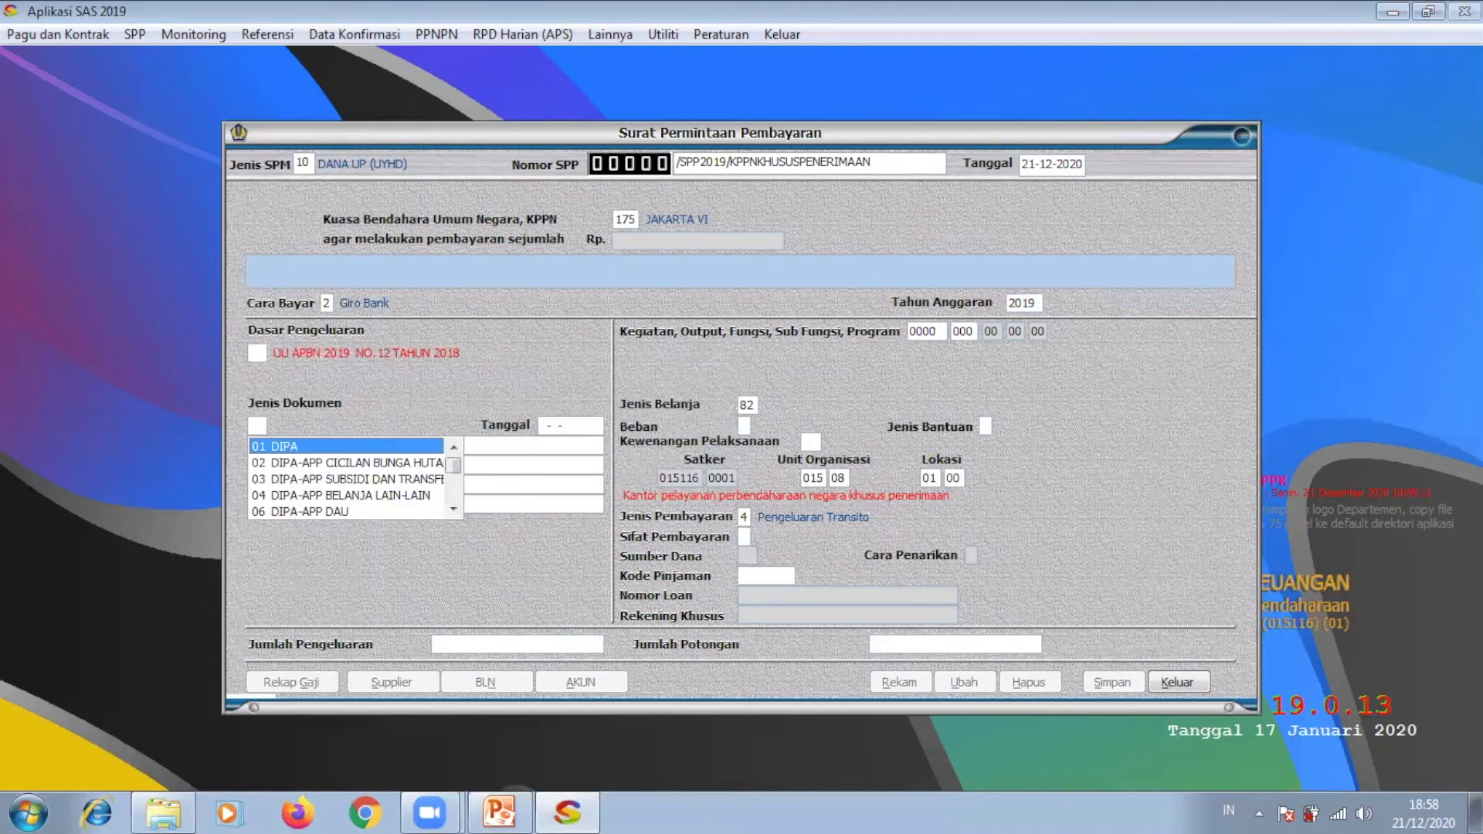
click(295, 446)
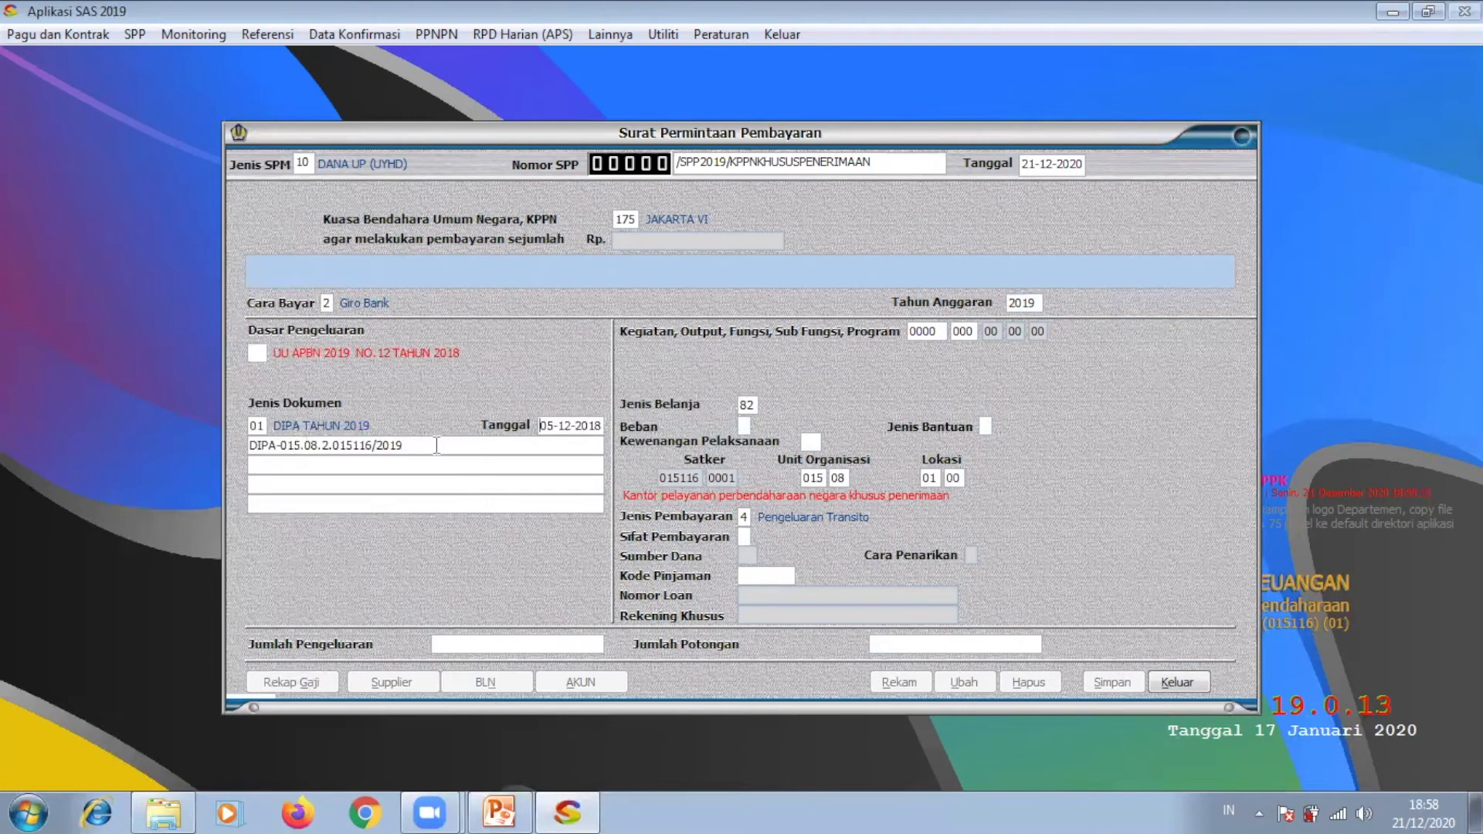
Step: Set charge A RUPIAH MURNI, Kantor Daerah, 3 Penggantian UP (GUP) and amount 10.000.000
click(743, 426)
click(770, 448)
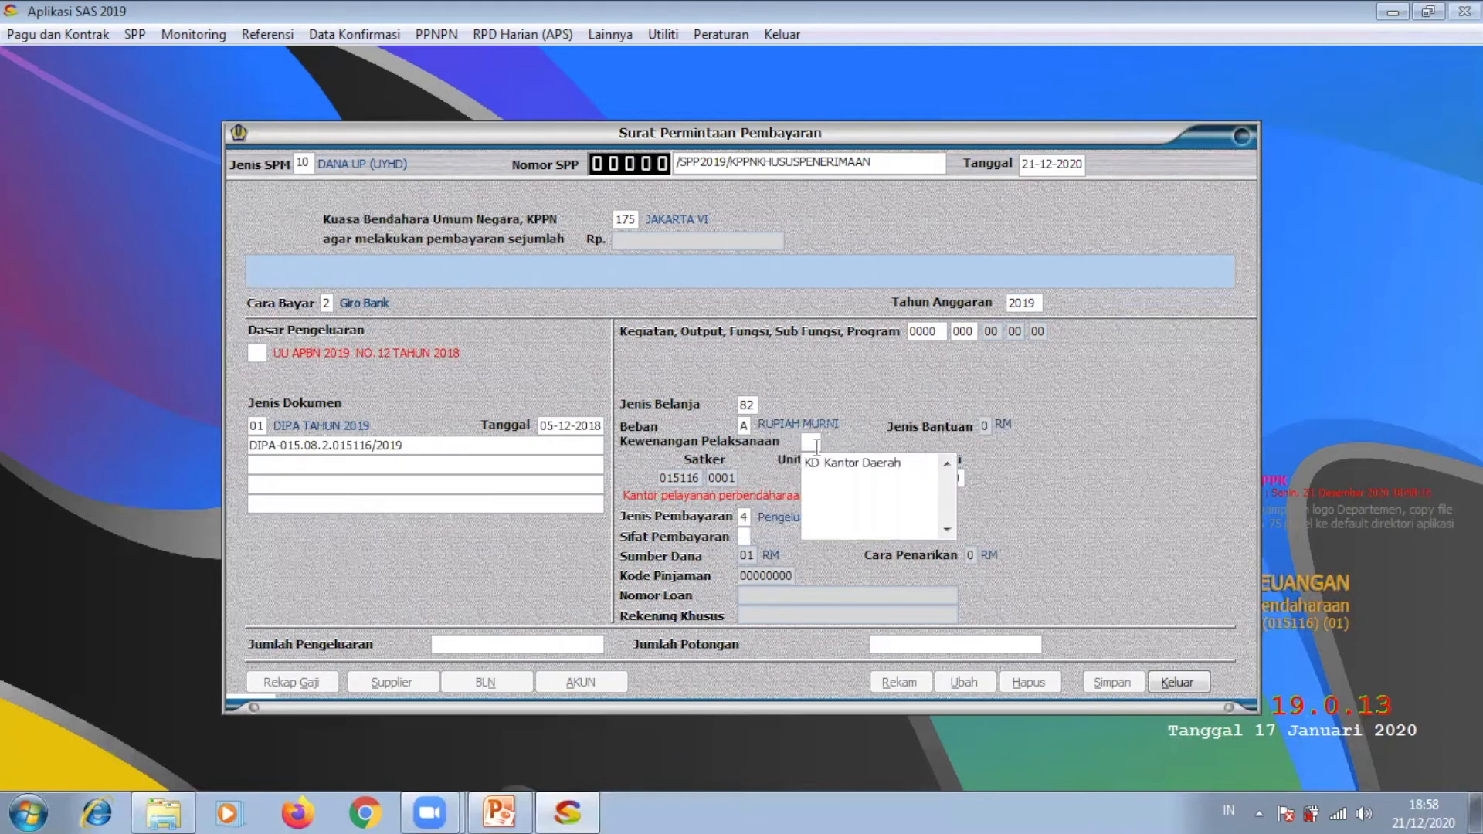
click(818, 458)
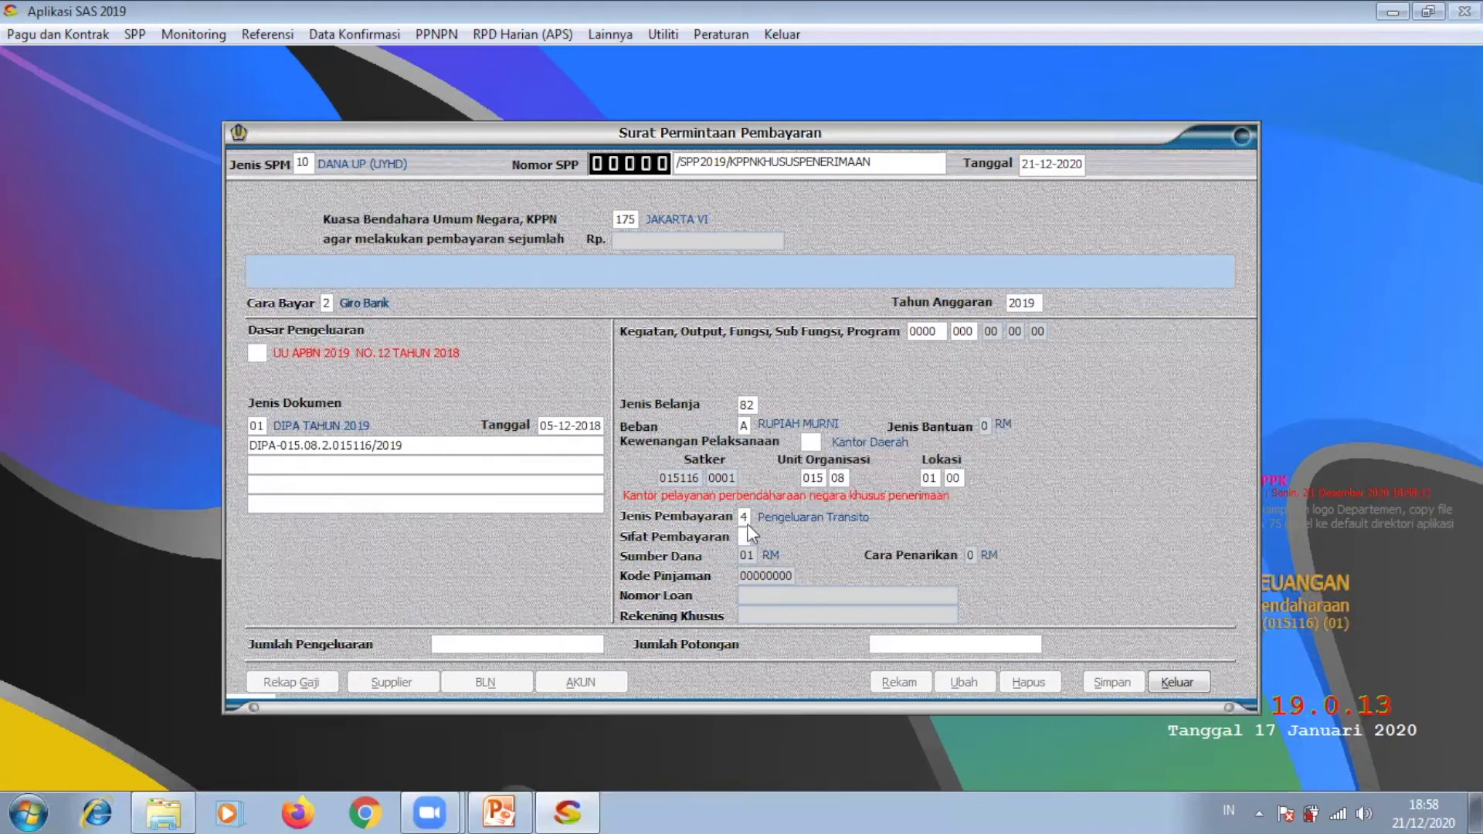
click(746, 534)
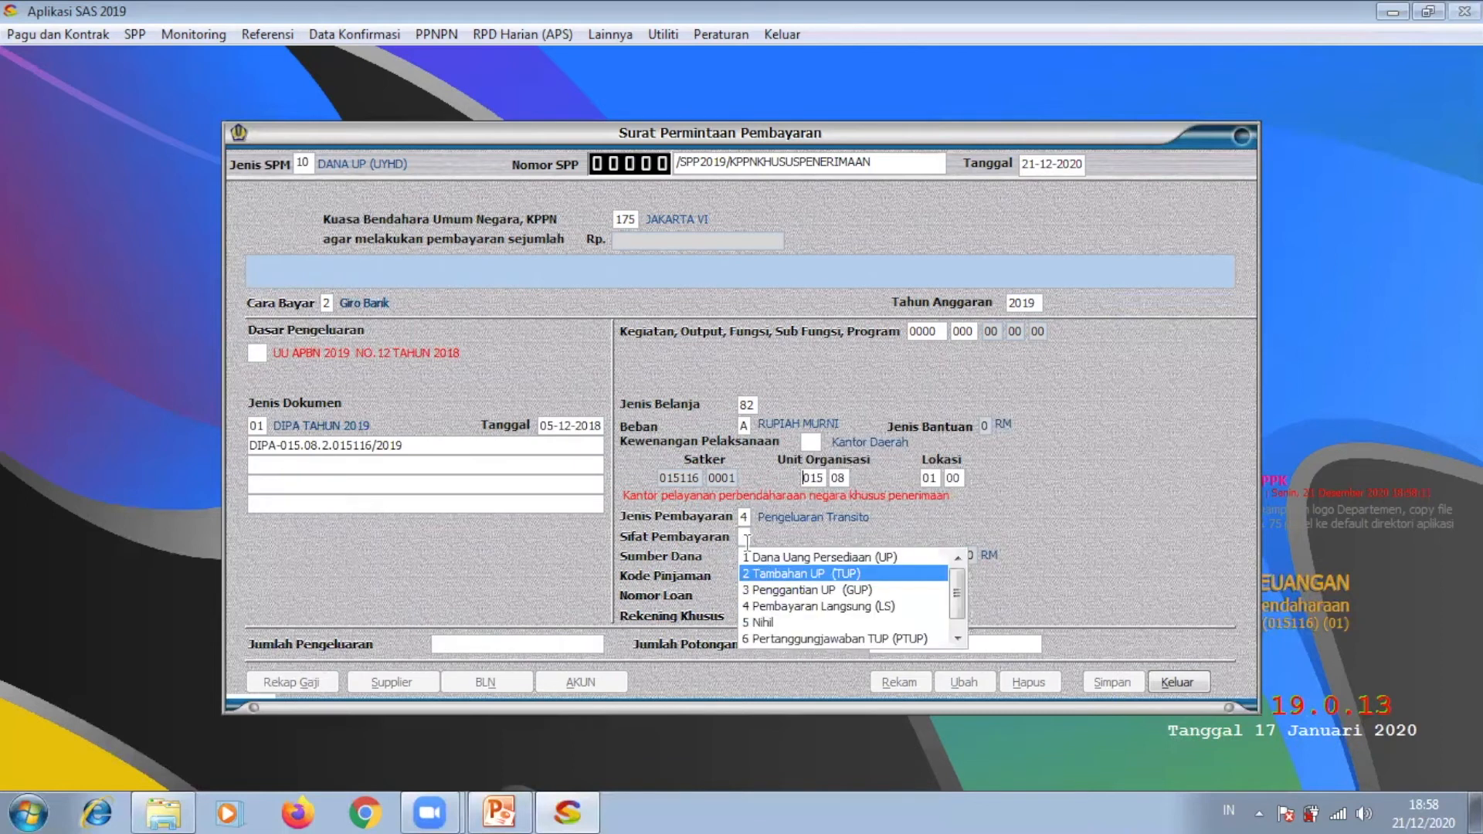
click(782, 592)
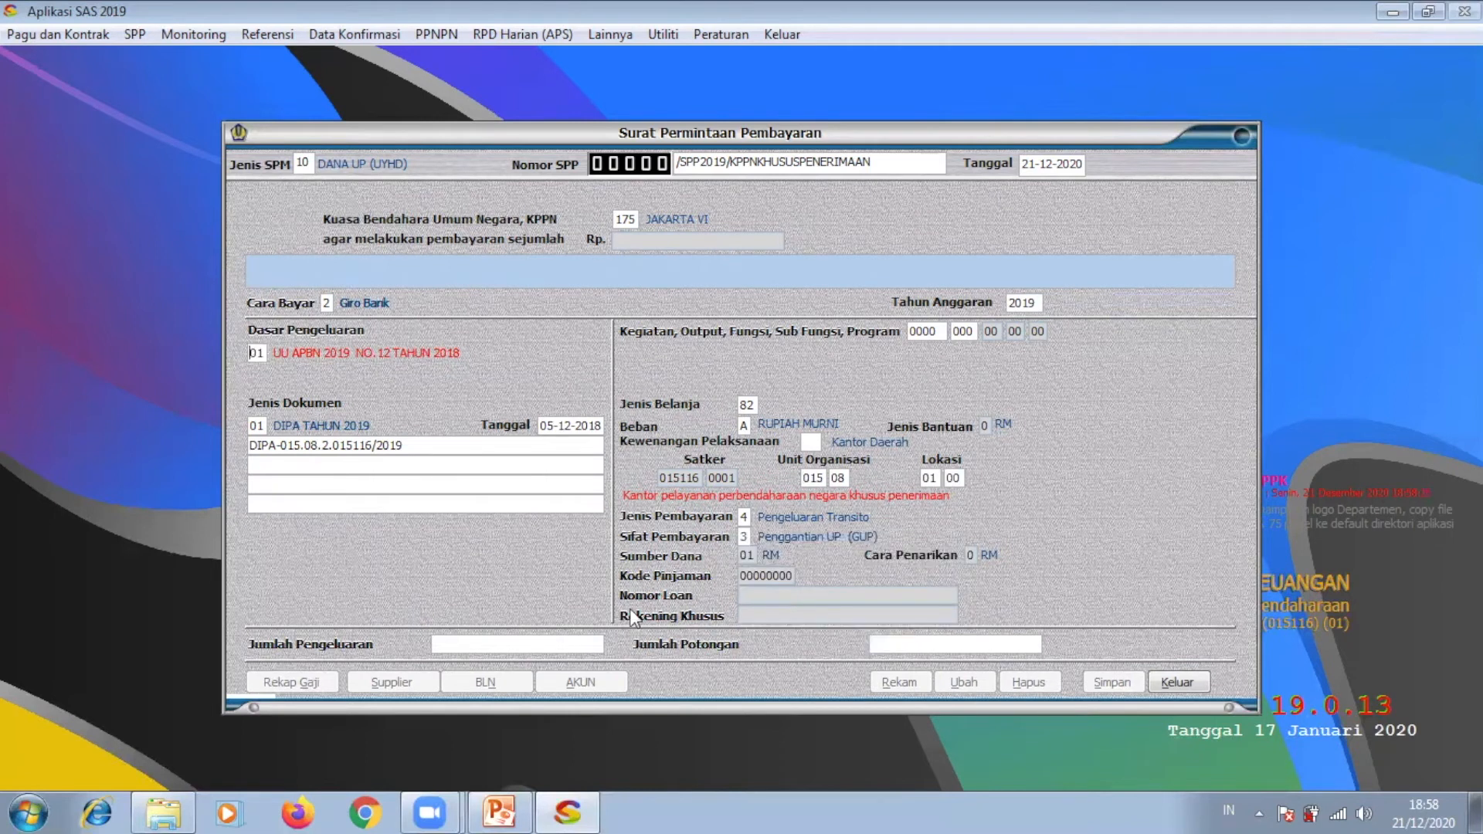
click(556, 638)
text(10.000.000)
key(Return)
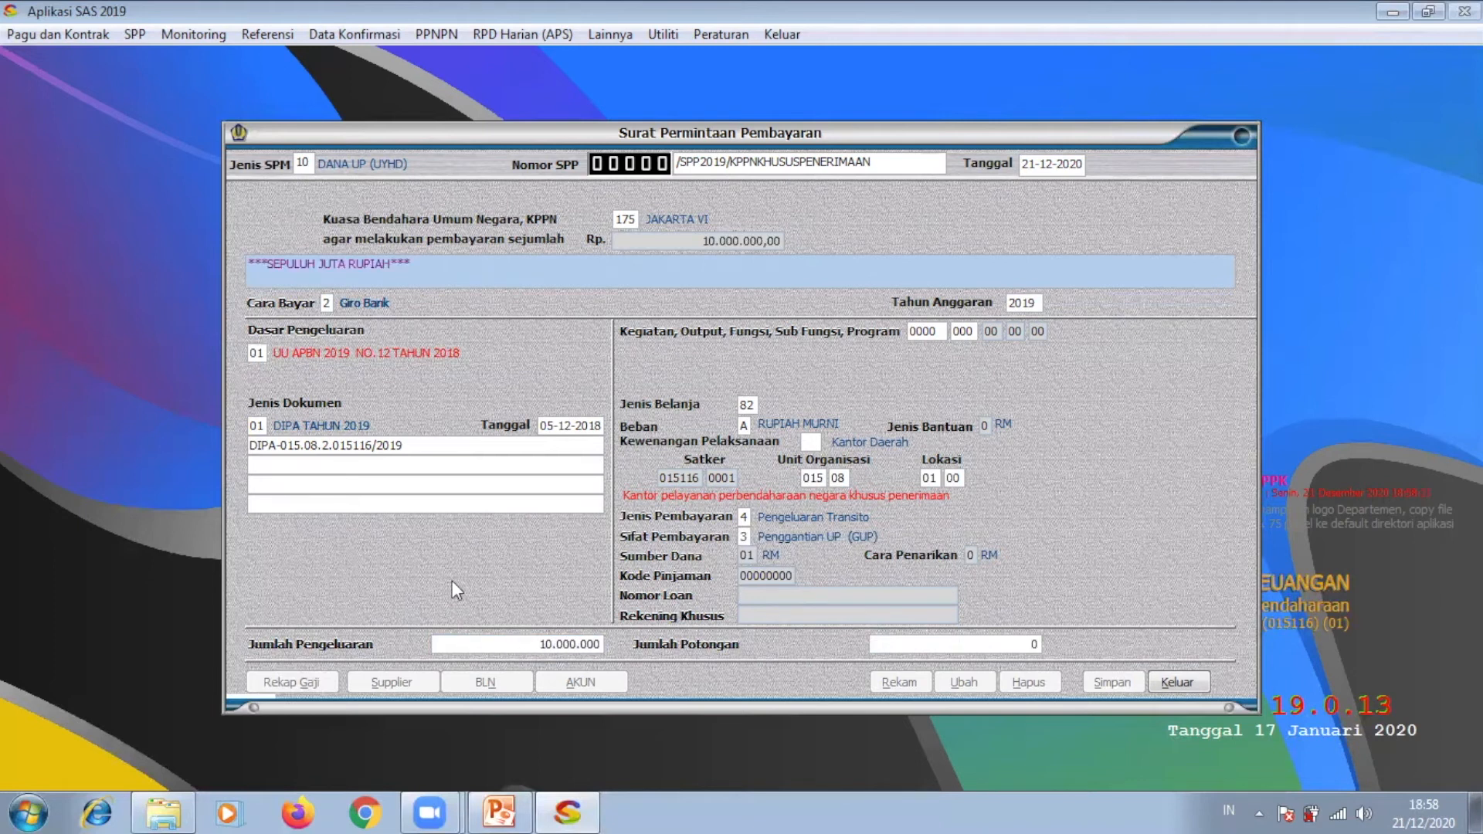
click(384, 681)
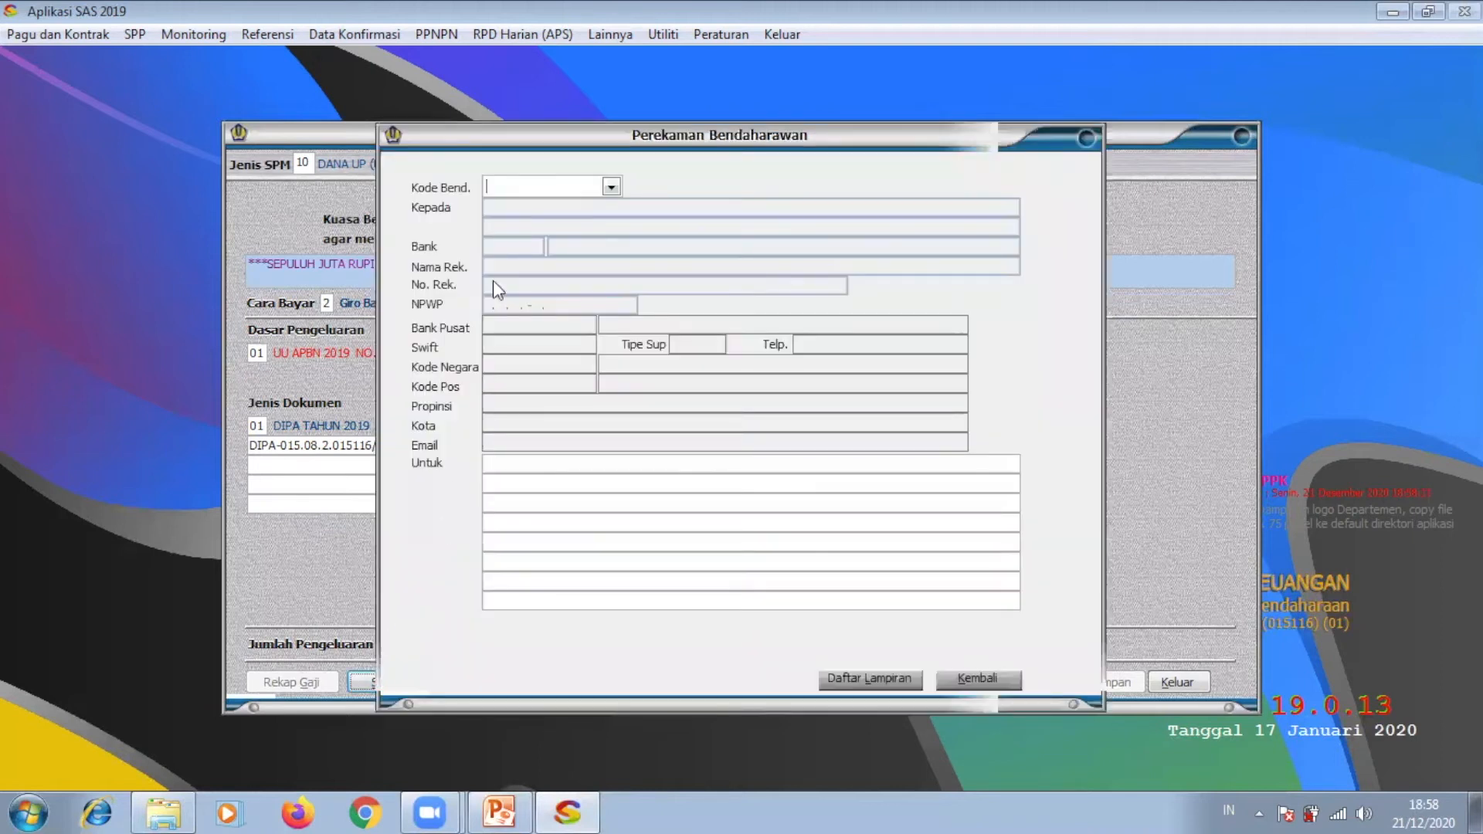
click(610, 187)
click(613, 204)
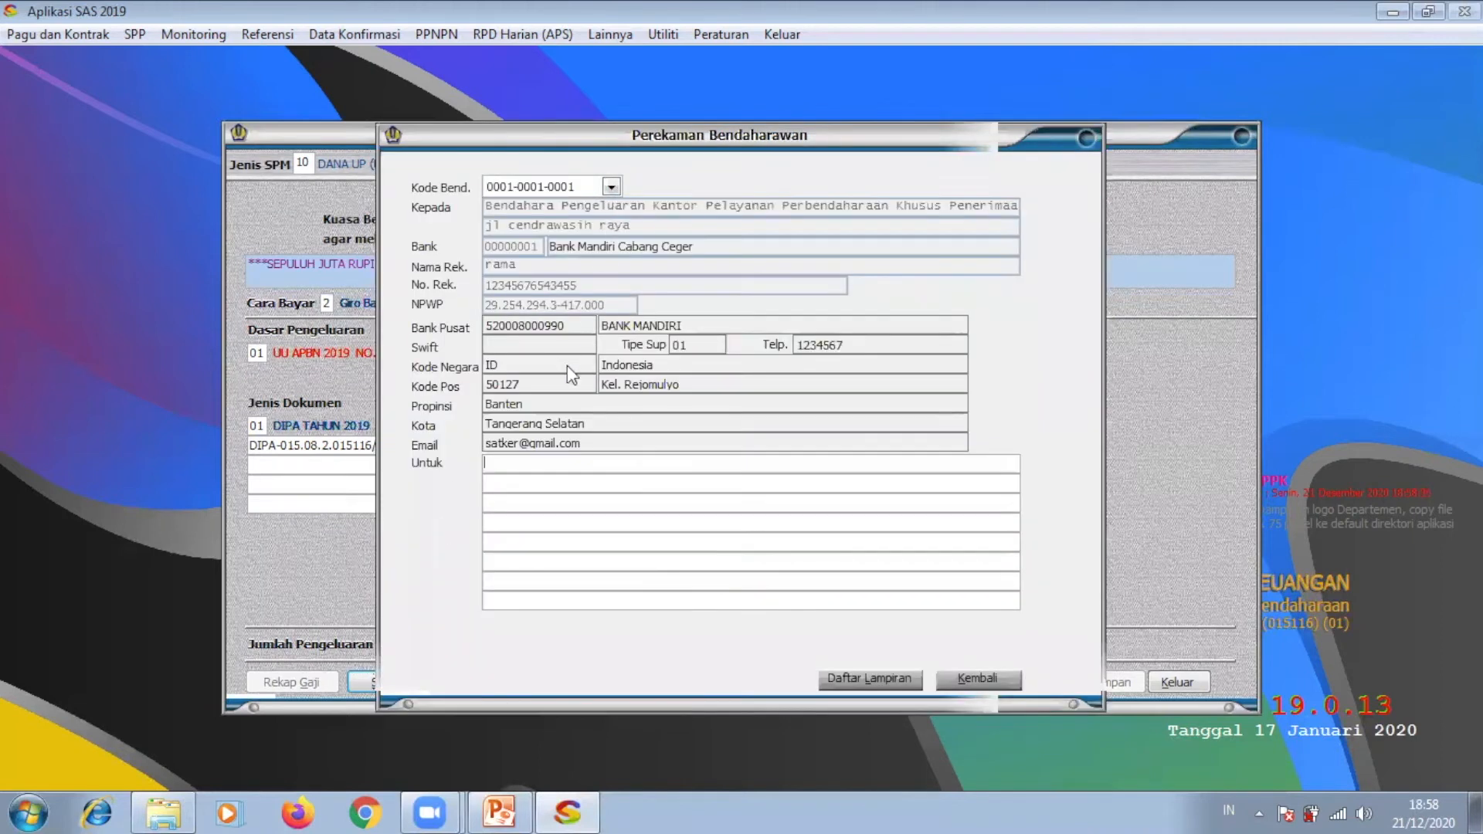
text(ganti uang persediaan un)
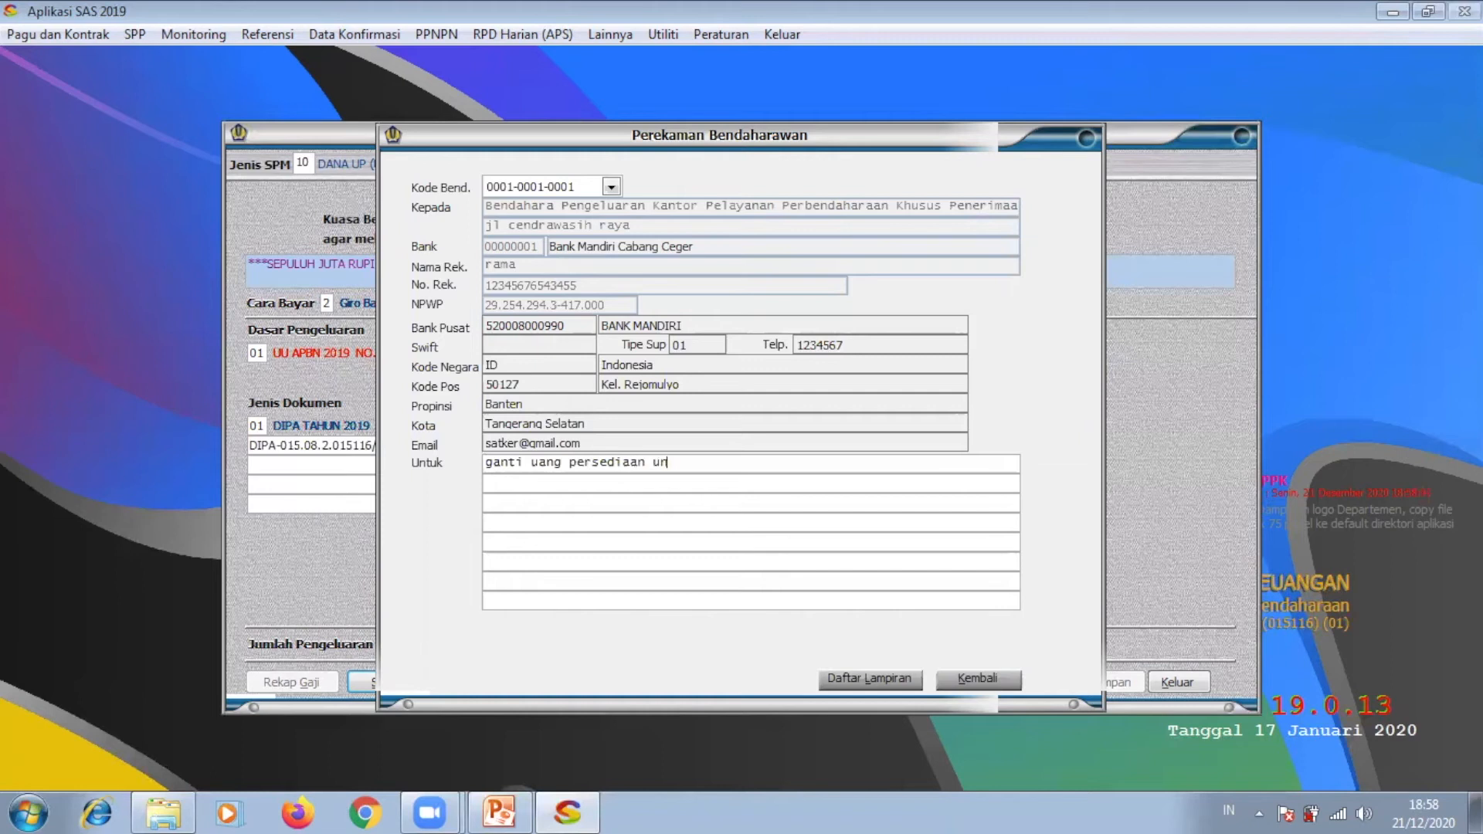
text(tuk satker KPPN khusus penerimaan)
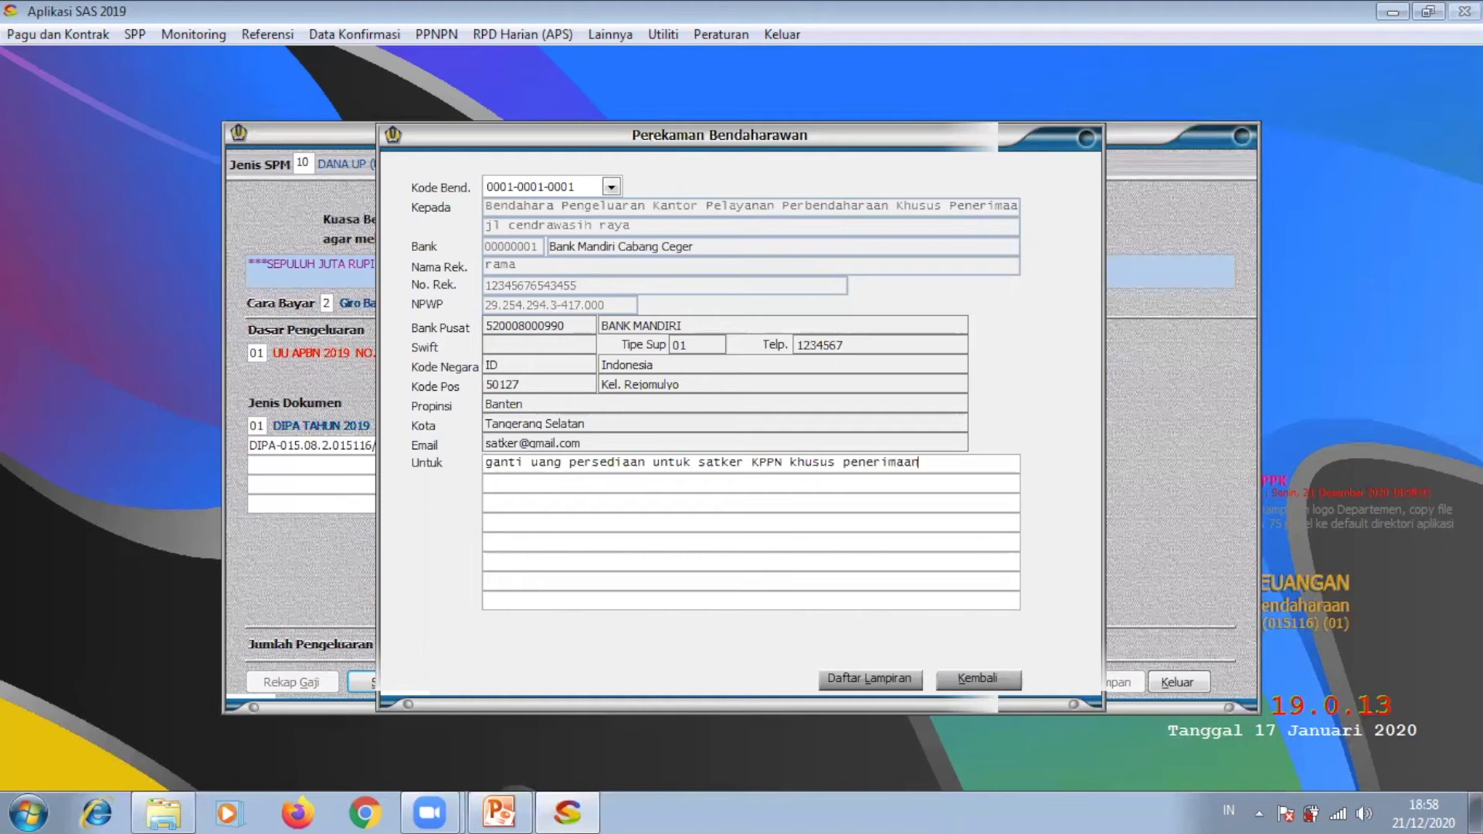
click(970, 674)
Step: Check the GUP account details, dismiss the amount and validation warnings, and close the SPP form
click(957, 513)
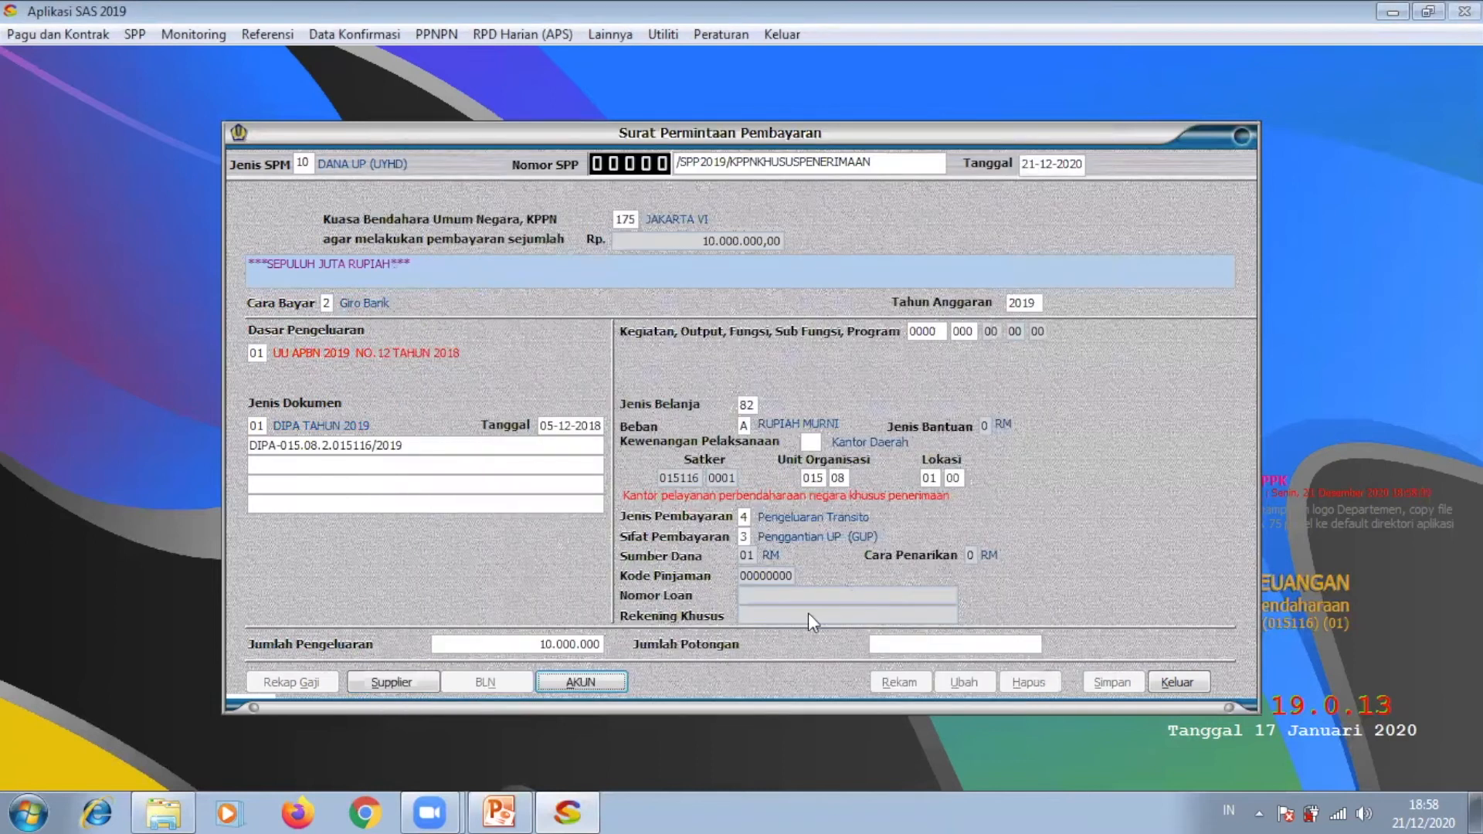
click(614, 678)
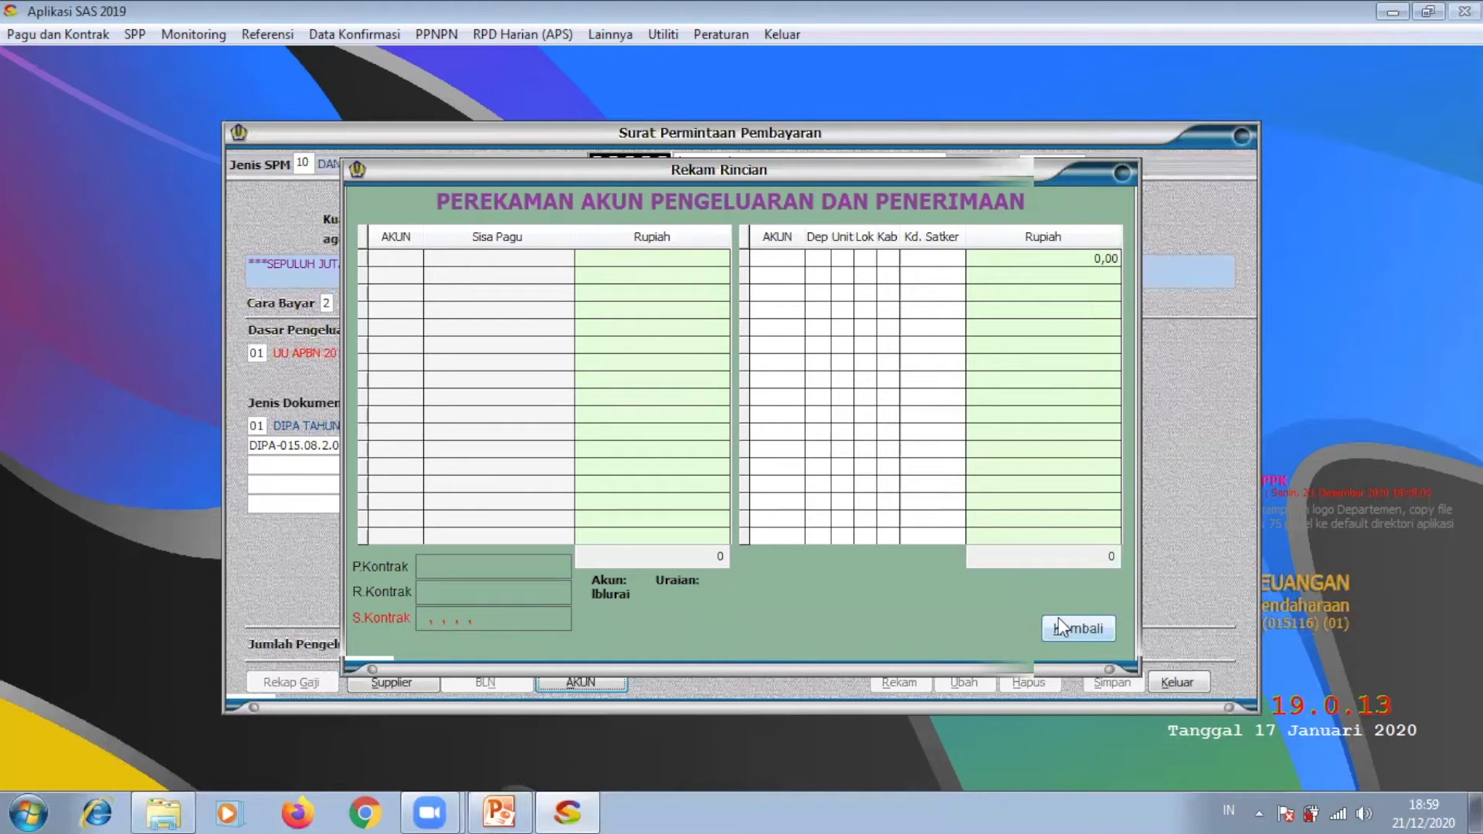
click(1060, 622)
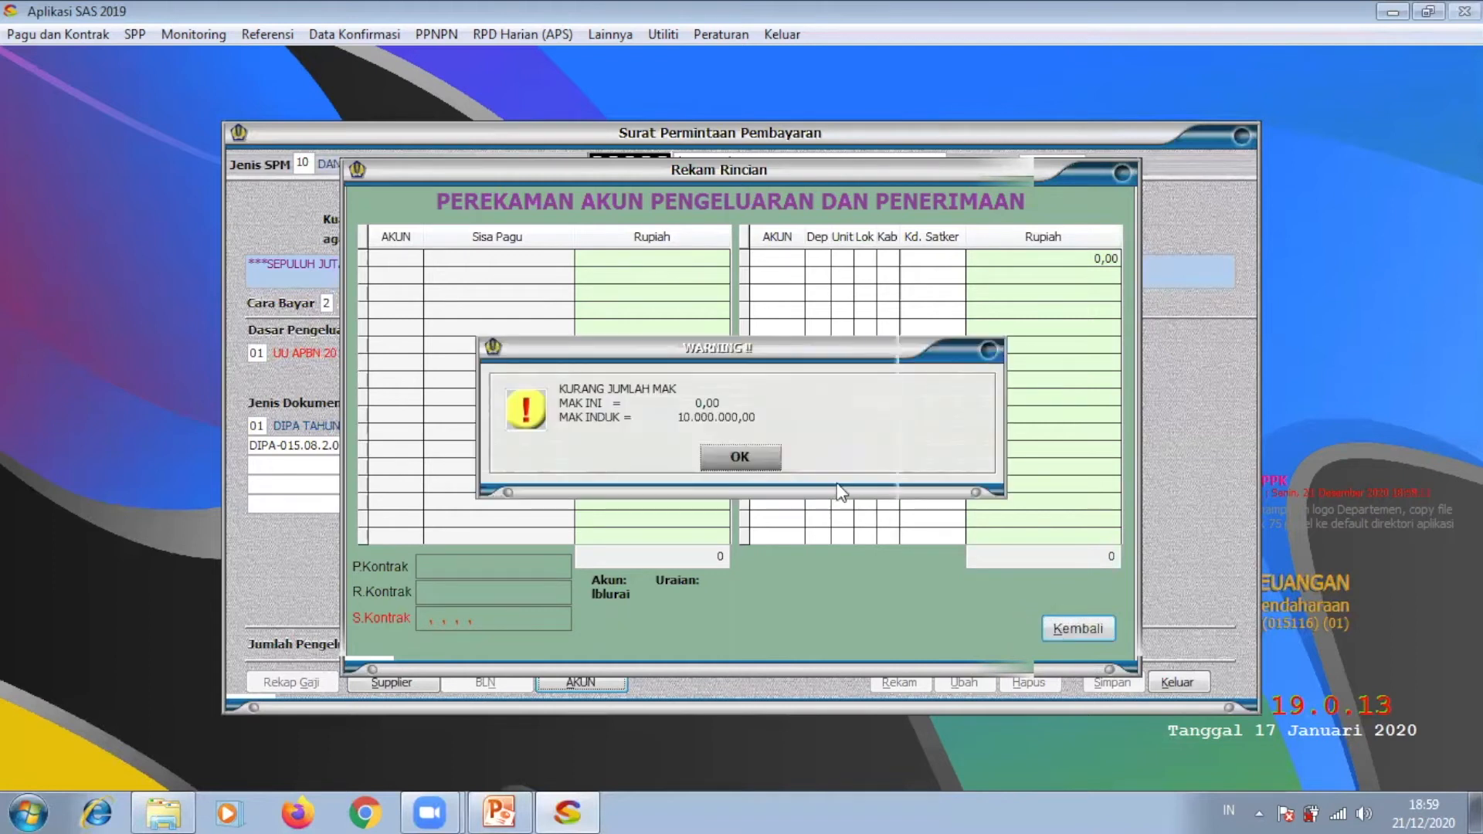
click(771, 455)
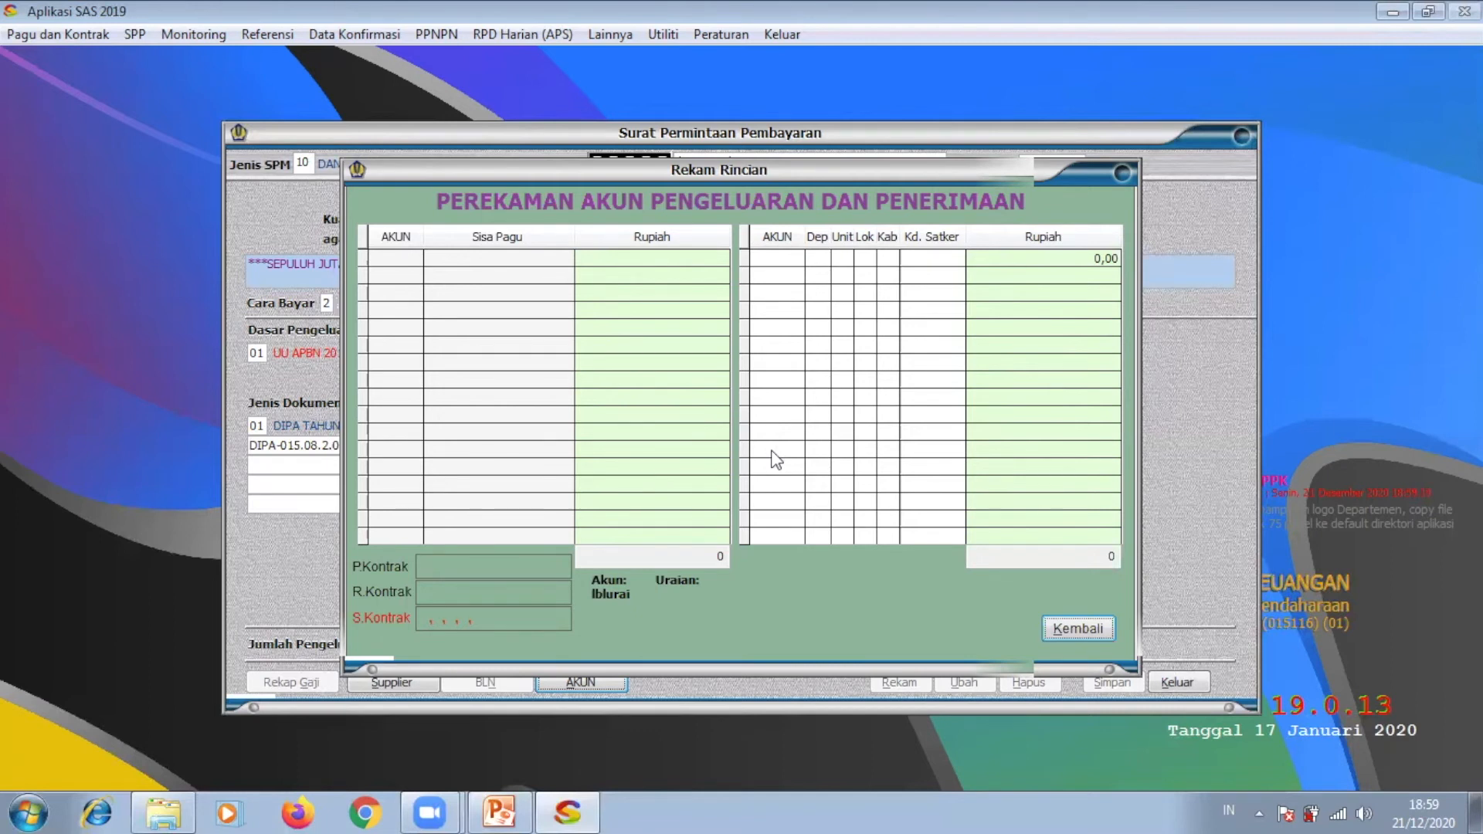
click(1119, 175)
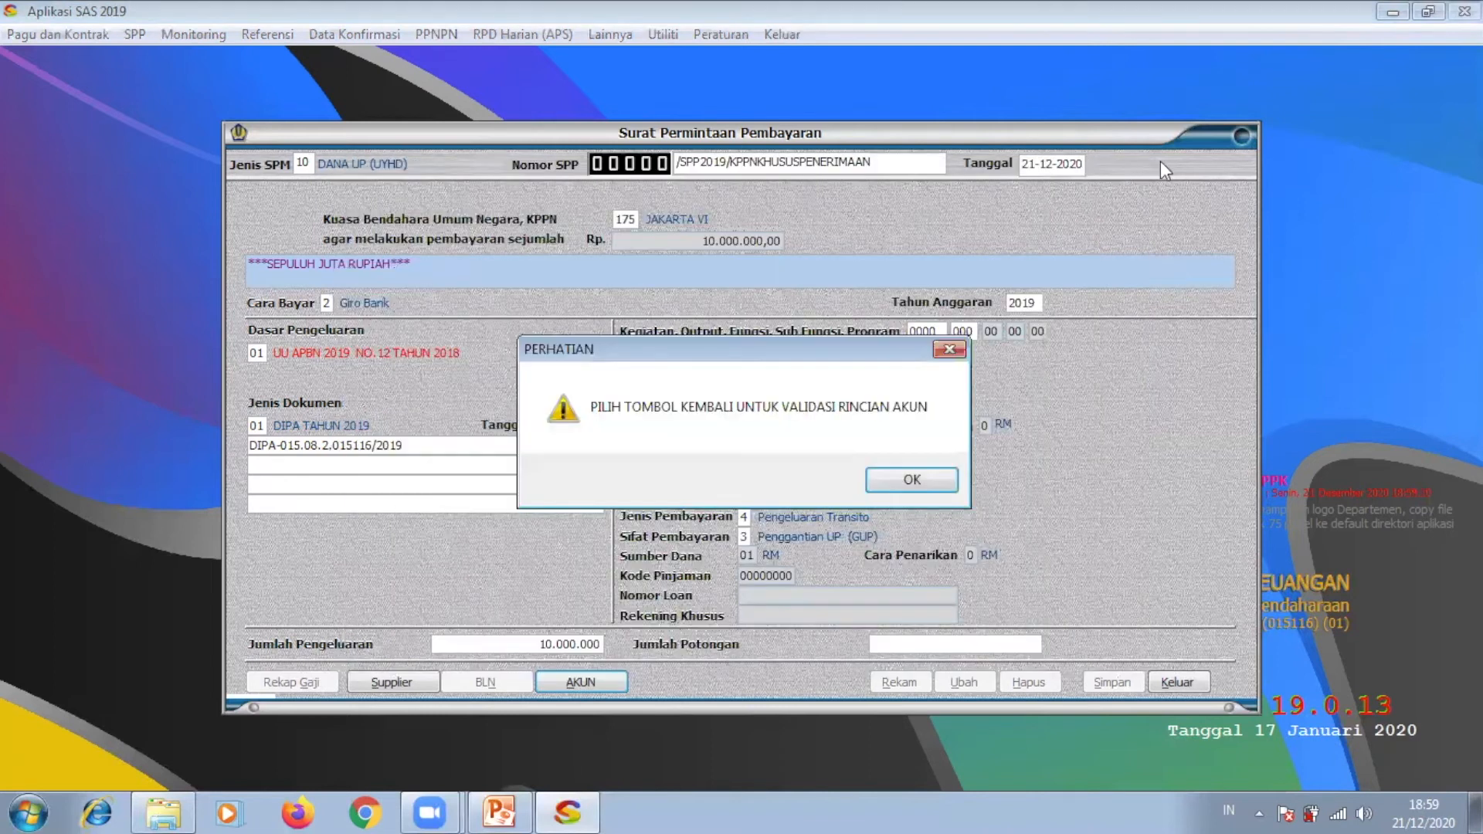
click(952, 479)
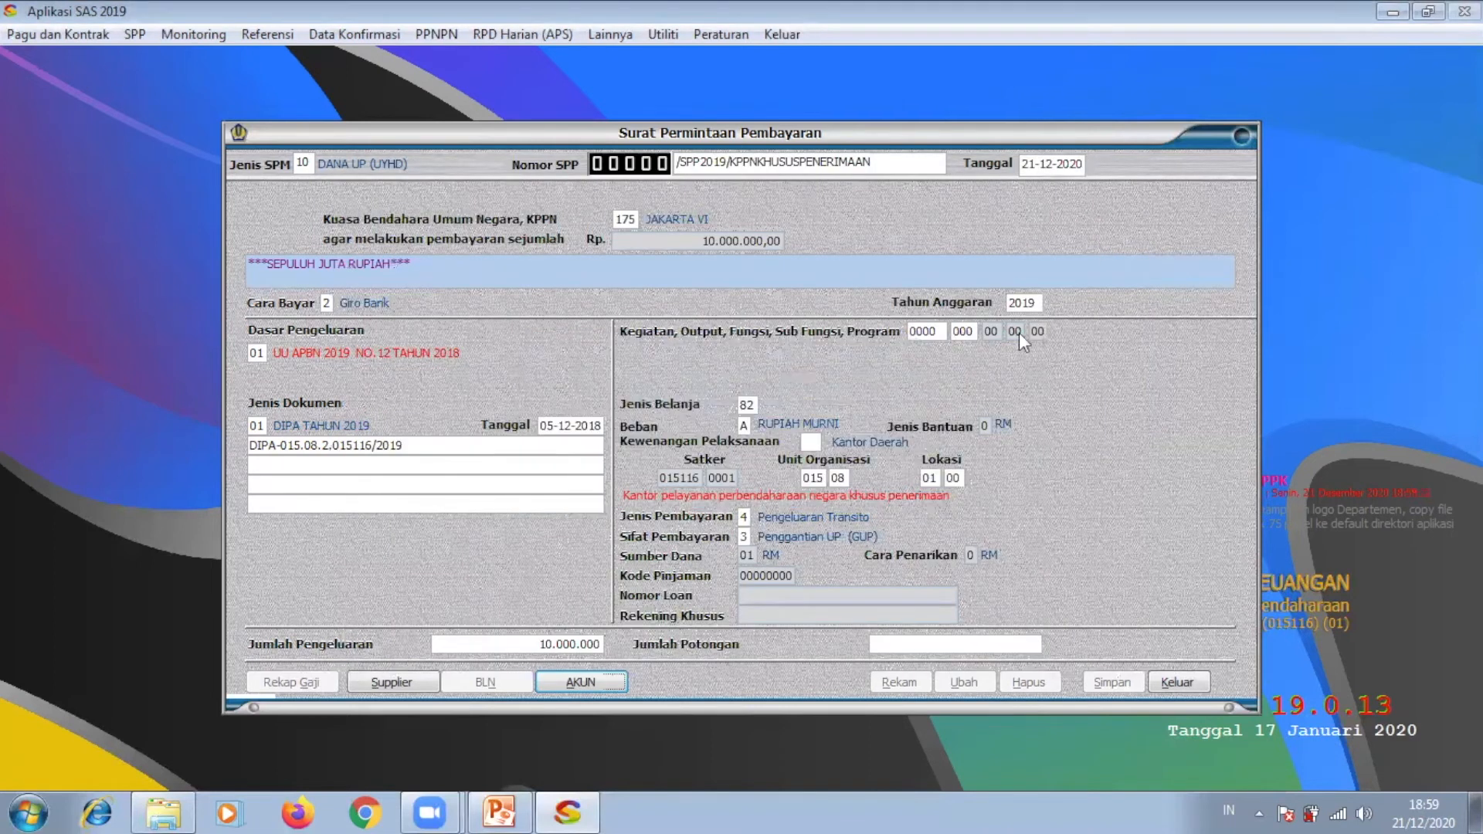
click(1240, 138)
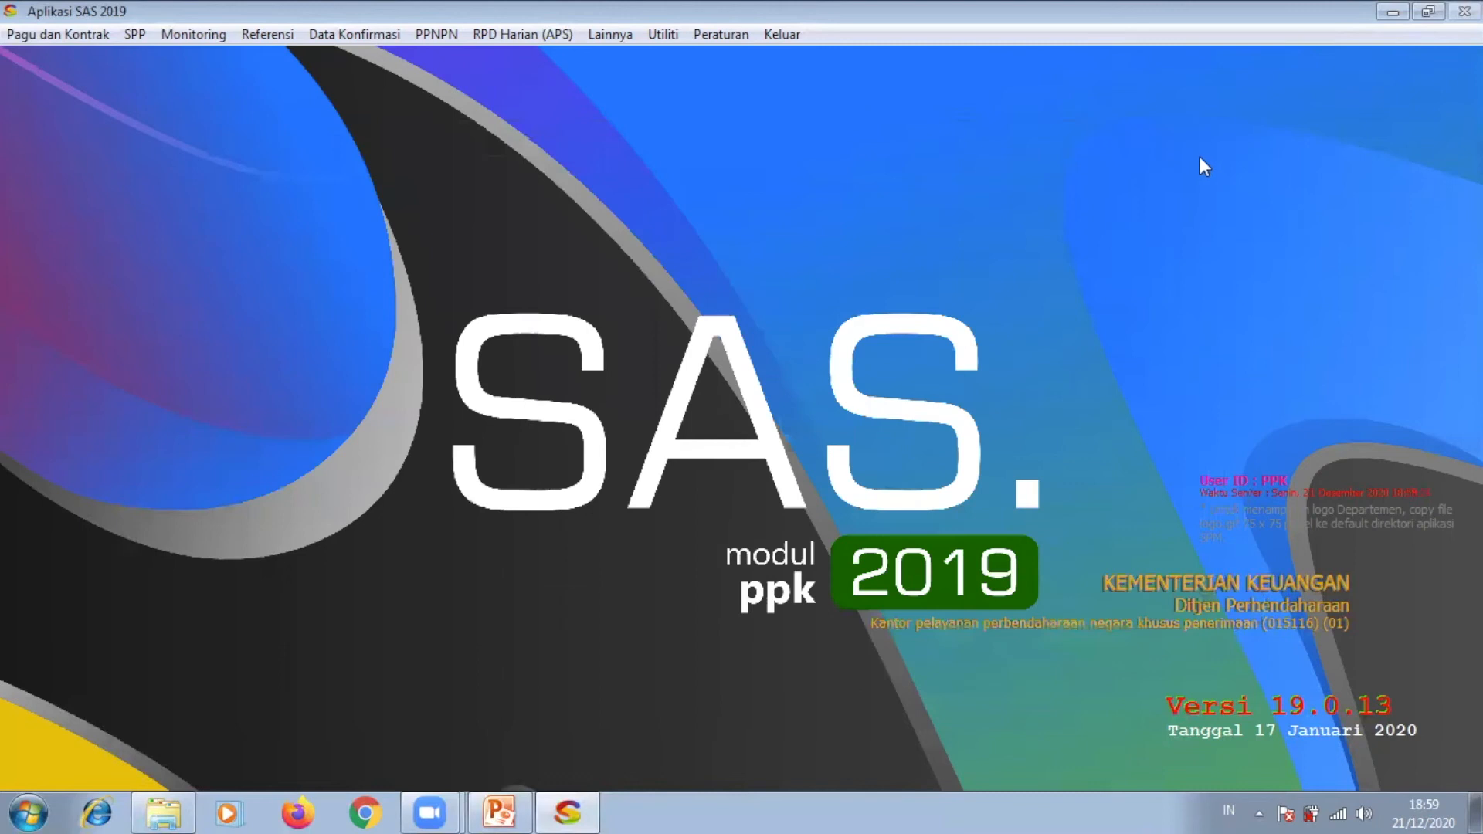
Step: Open R/U/H Kontrak dan transfer ADK, set contract year 2019, and begin new contract 000036
click(74, 36)
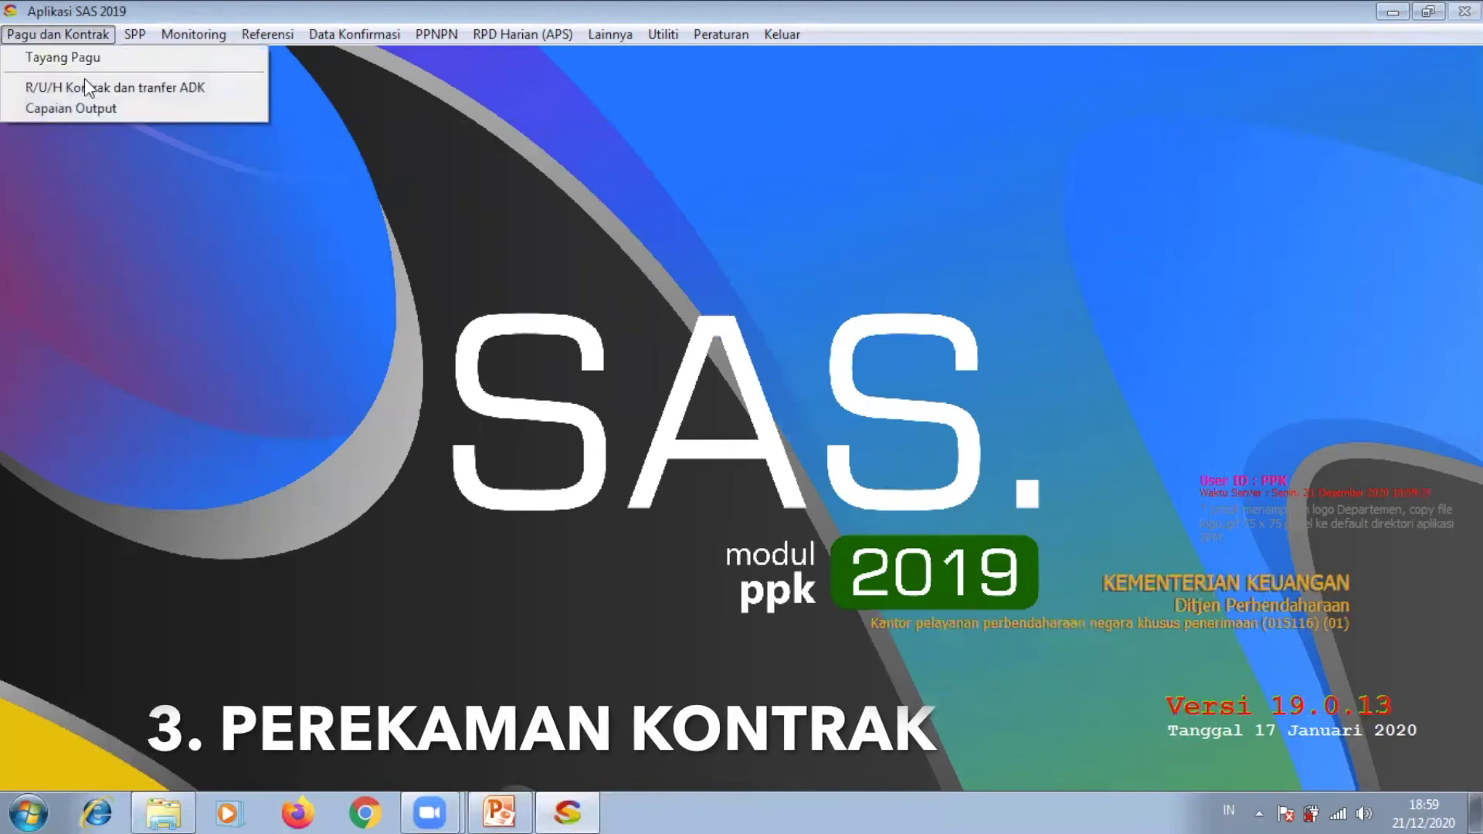
click(89, 90)
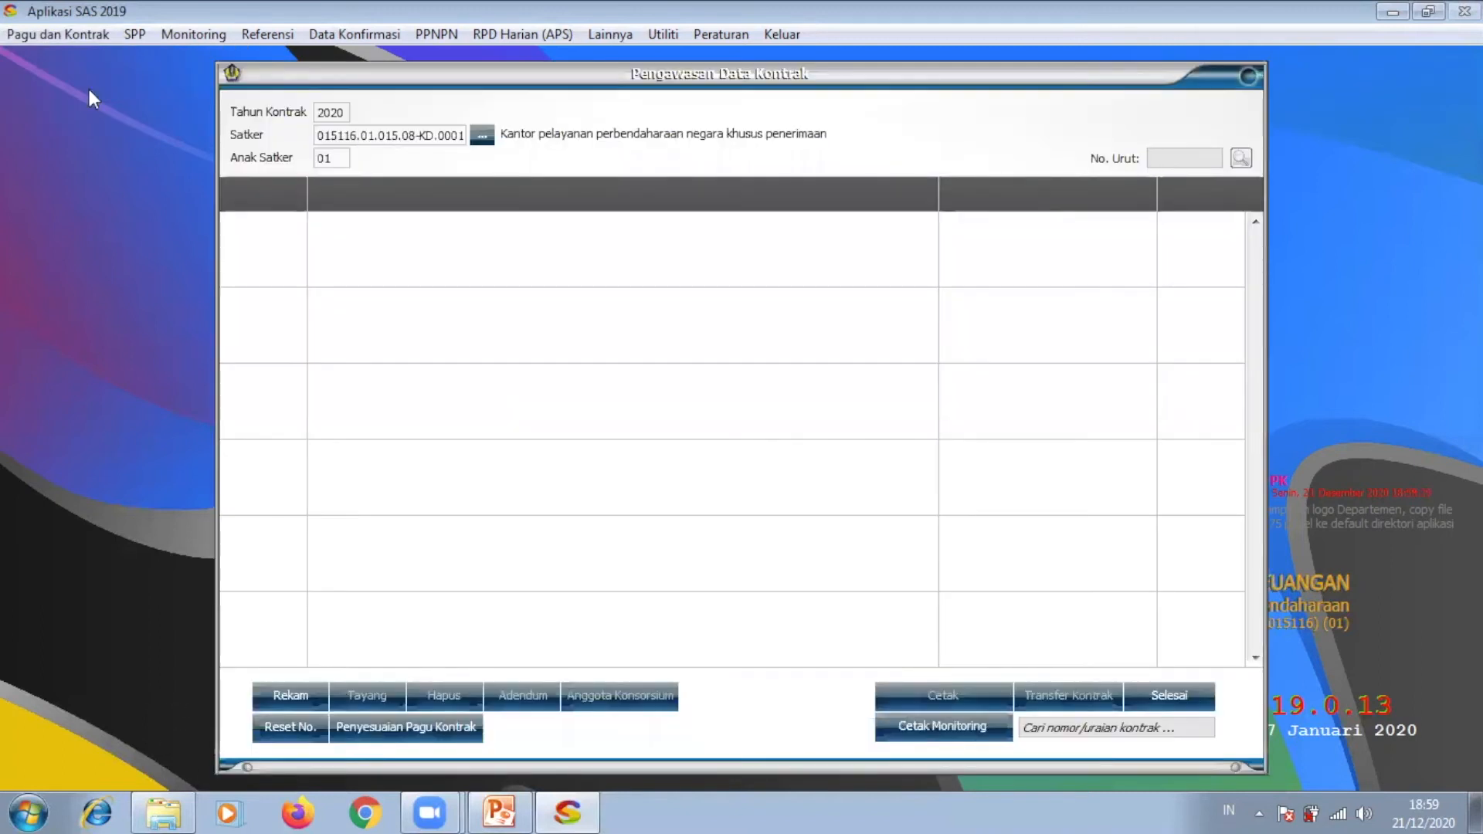
double_click(339, 112)
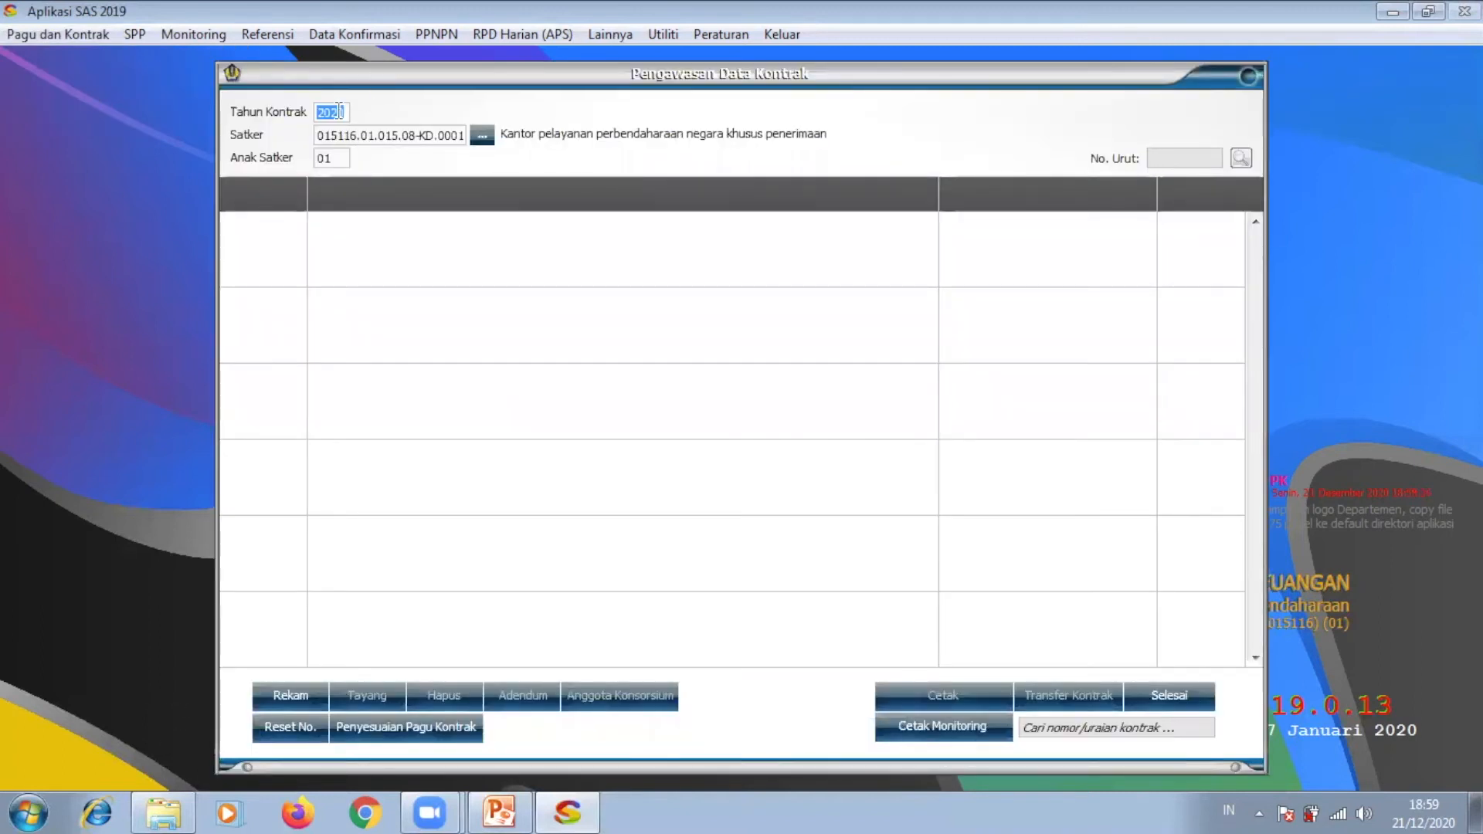
text(2019)
click(290, 695)
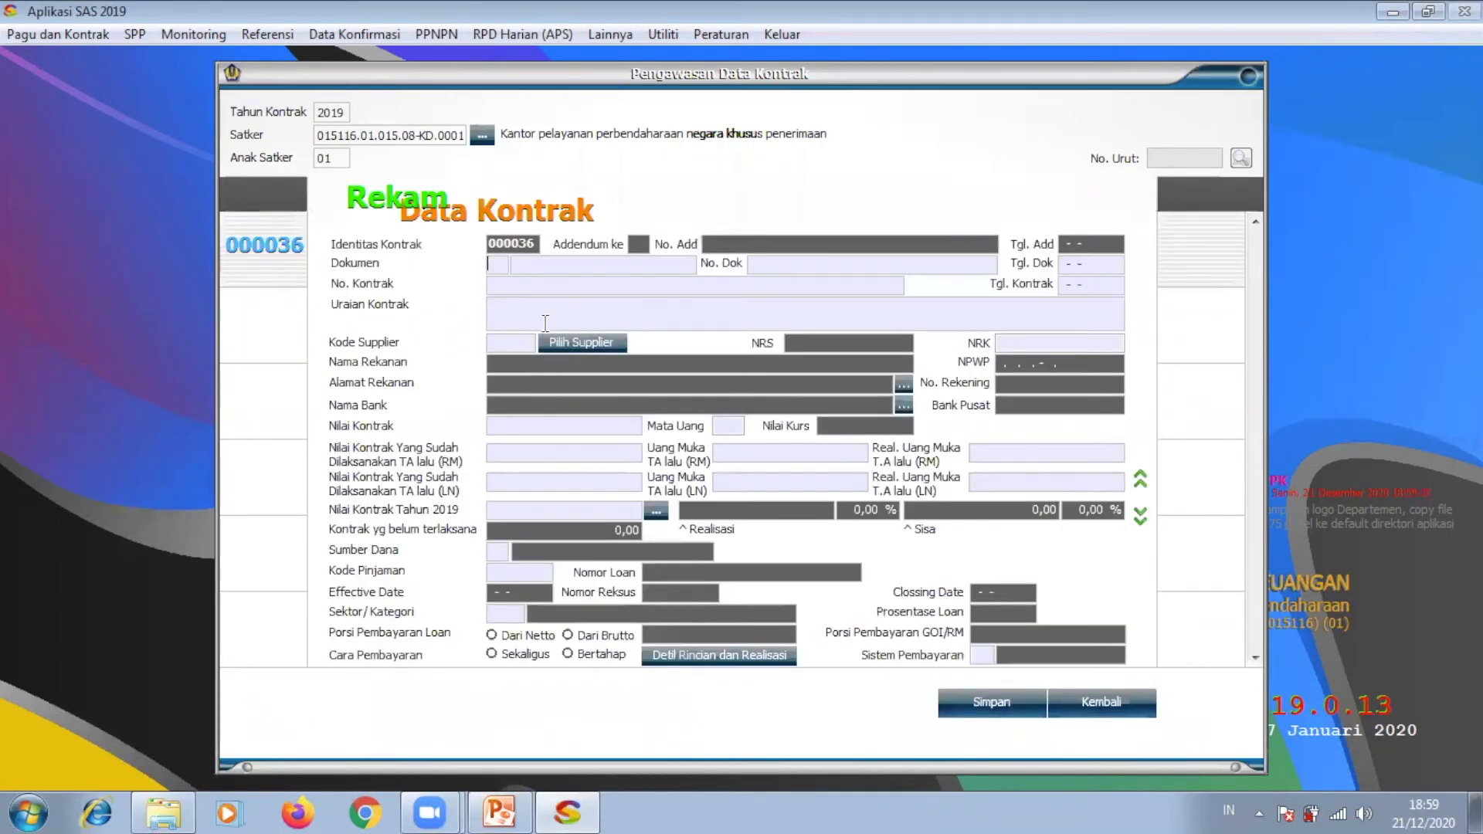
Step: Choose the 01 DIPA document type and enter its document number. Describe the contract as 'pengadaan software' with supplier 0001
key(Return)
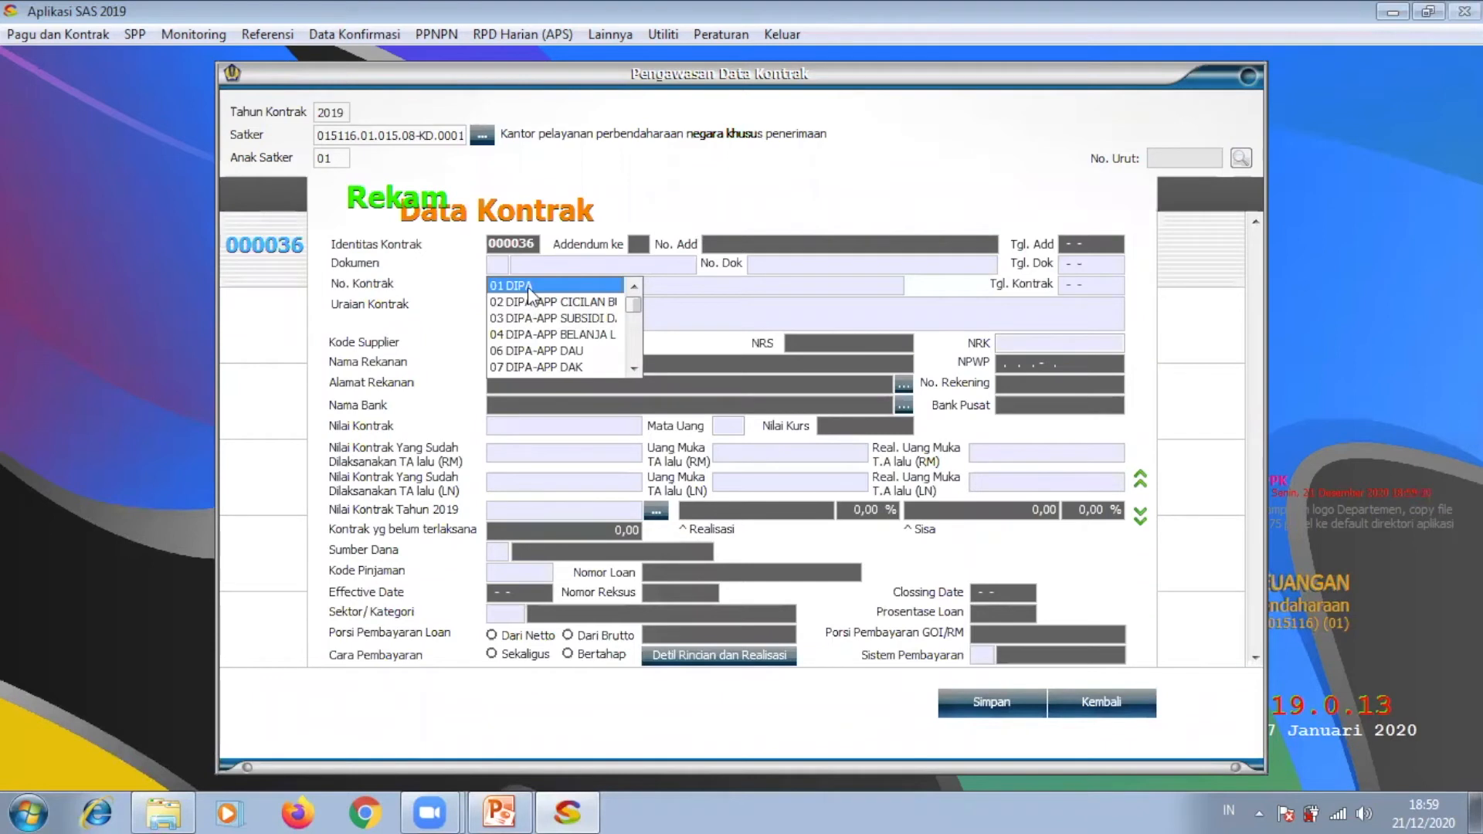
click(526, 285)
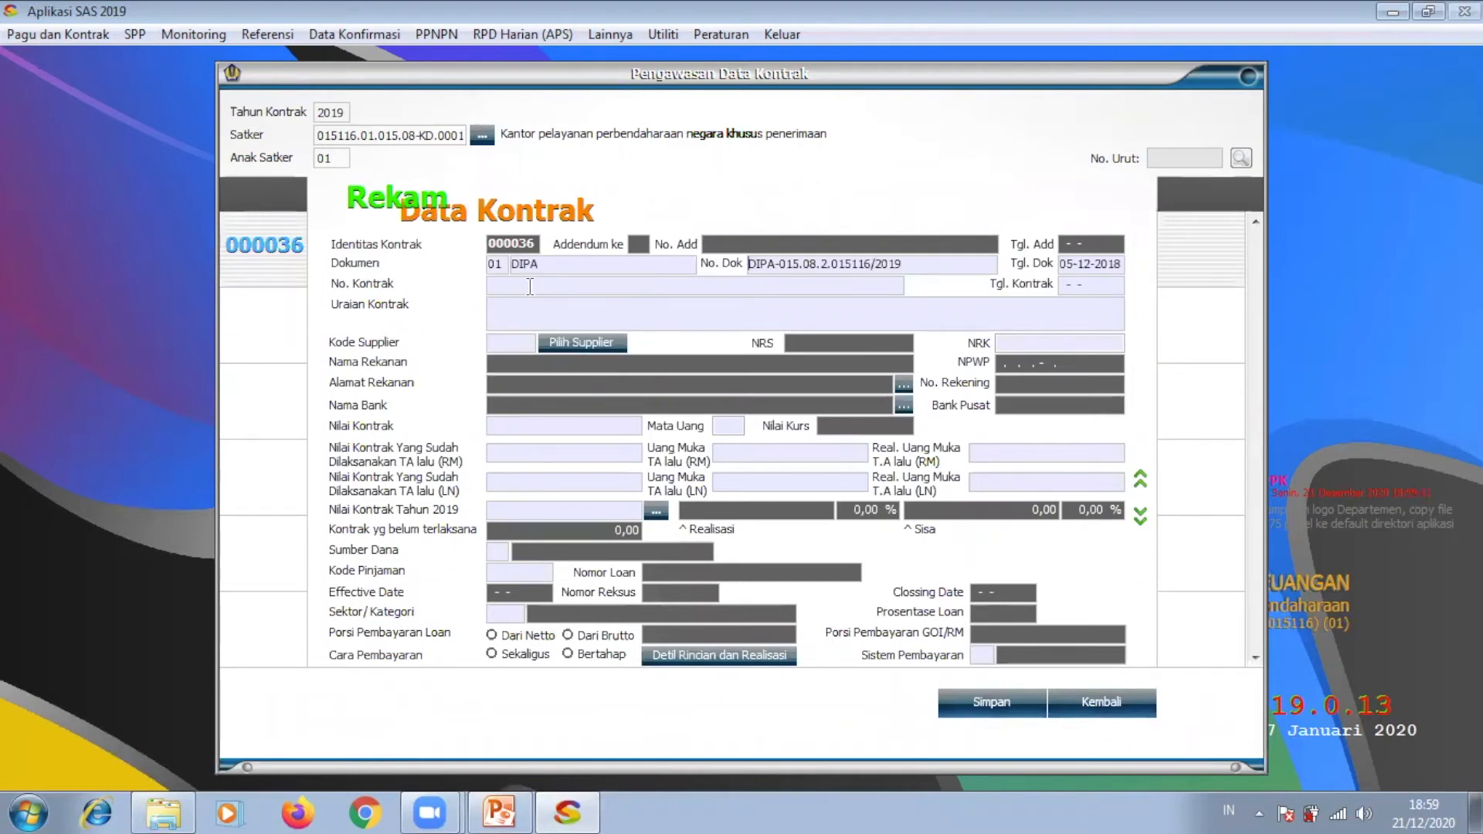
text(123123abc)
click(604, 310)
text(pengadaan software)
click(518, 341)
text(0001)
key(Return)
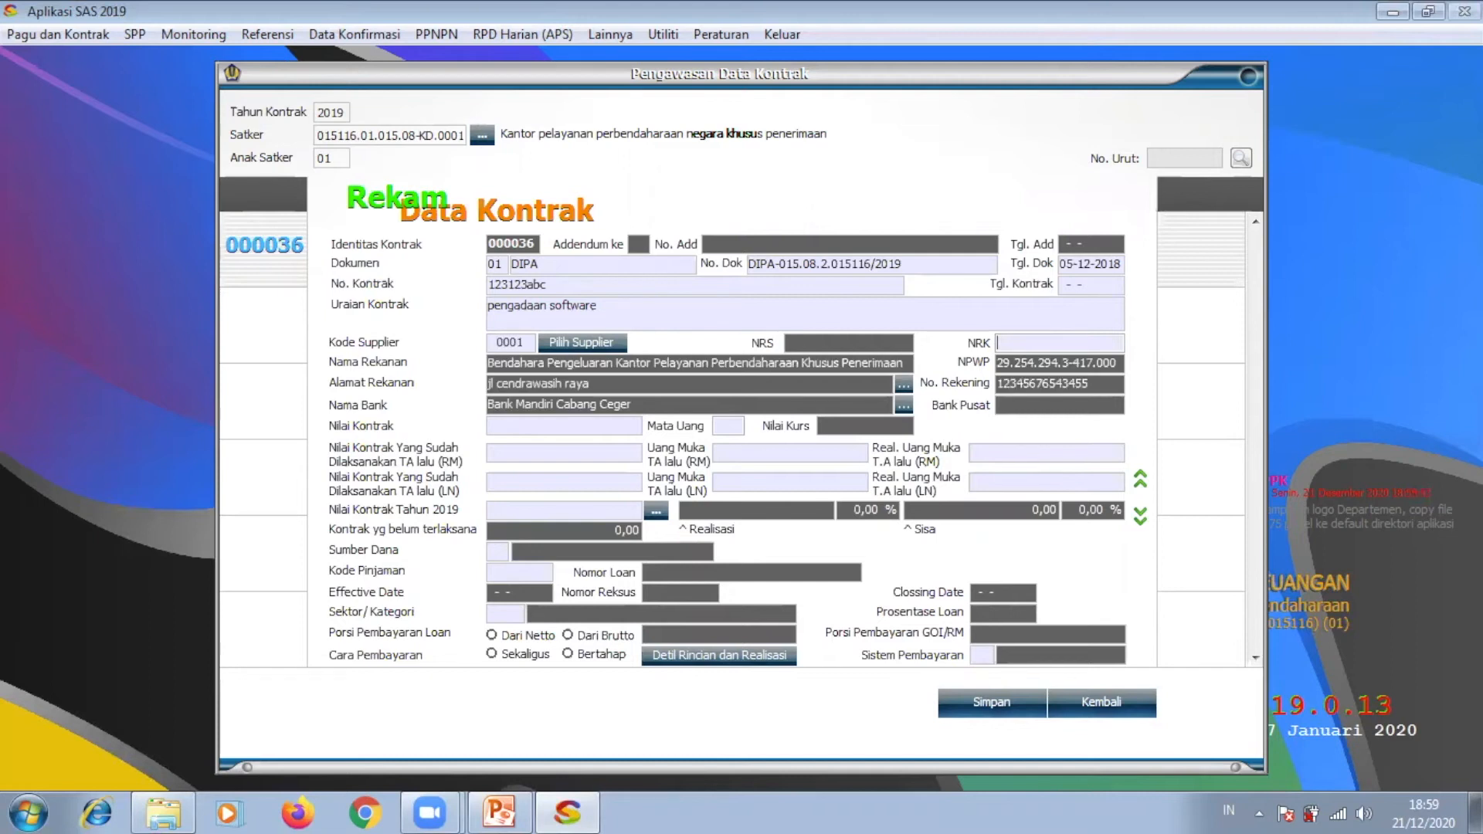
Step: Enter the contract value and set the currency to IDR
click(533, 424)
text(200.000.0)
key(Return)
click(550, 428)
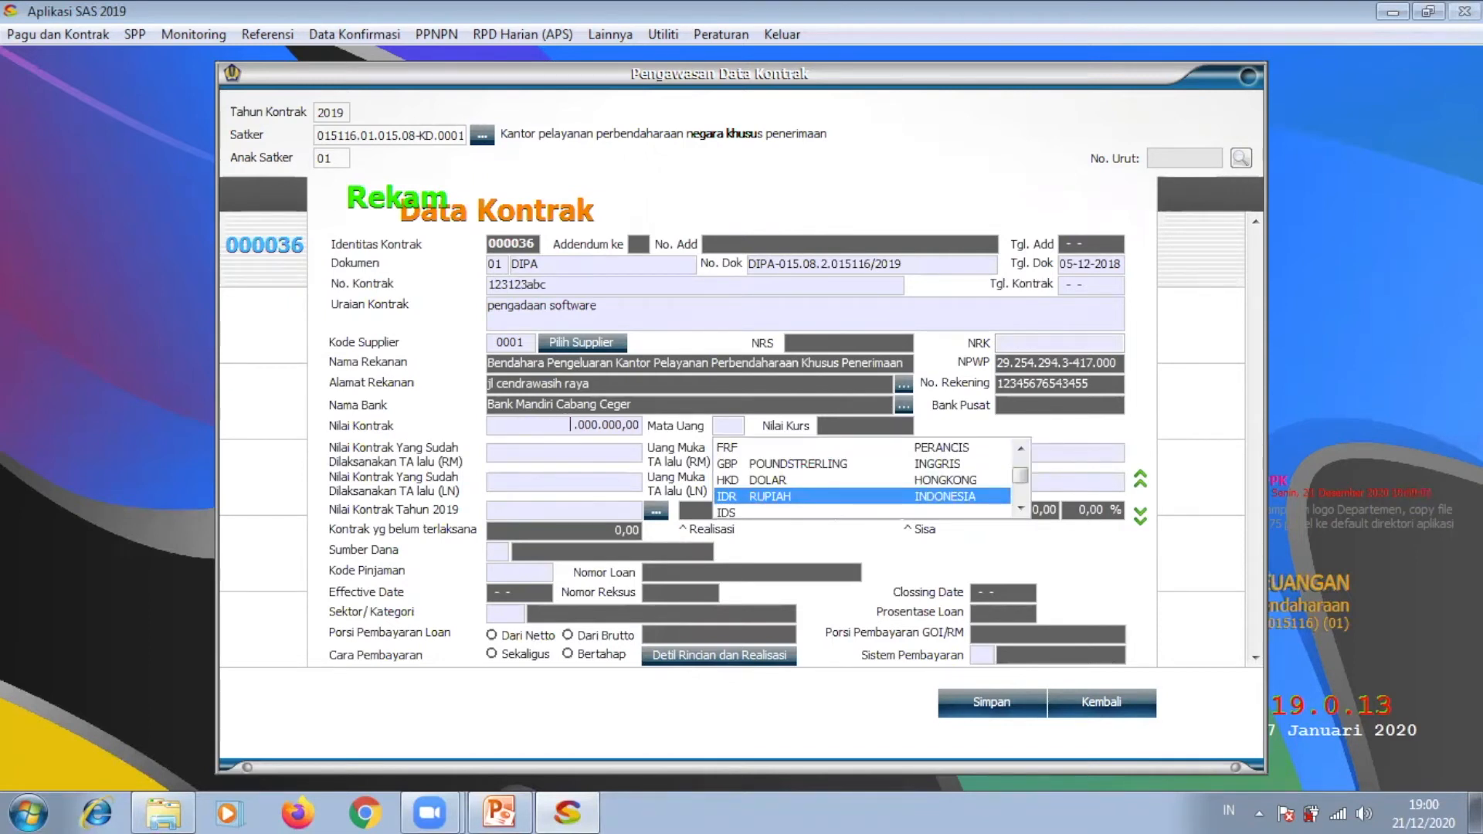
text(0)
click(740, 422)
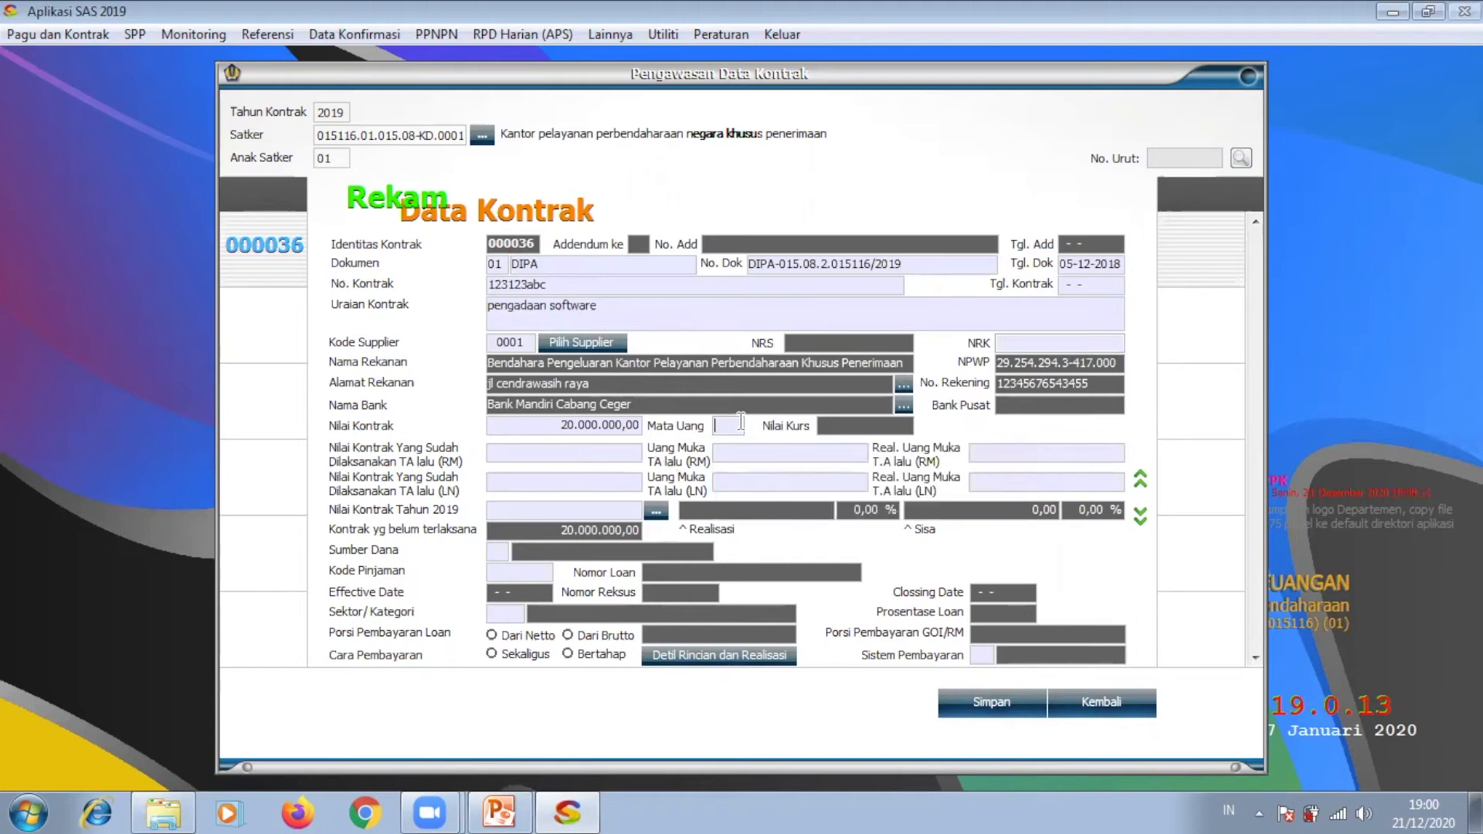
text(IDR0)
Step: Enter 0 in each previous-year advance field, then type the 2019 contract value
key(Return)
text(0)
key(Return)
text(0)
key(Return)
text(0)
key(Return)
text(0)
key(Return)
text(0)
key(Return)
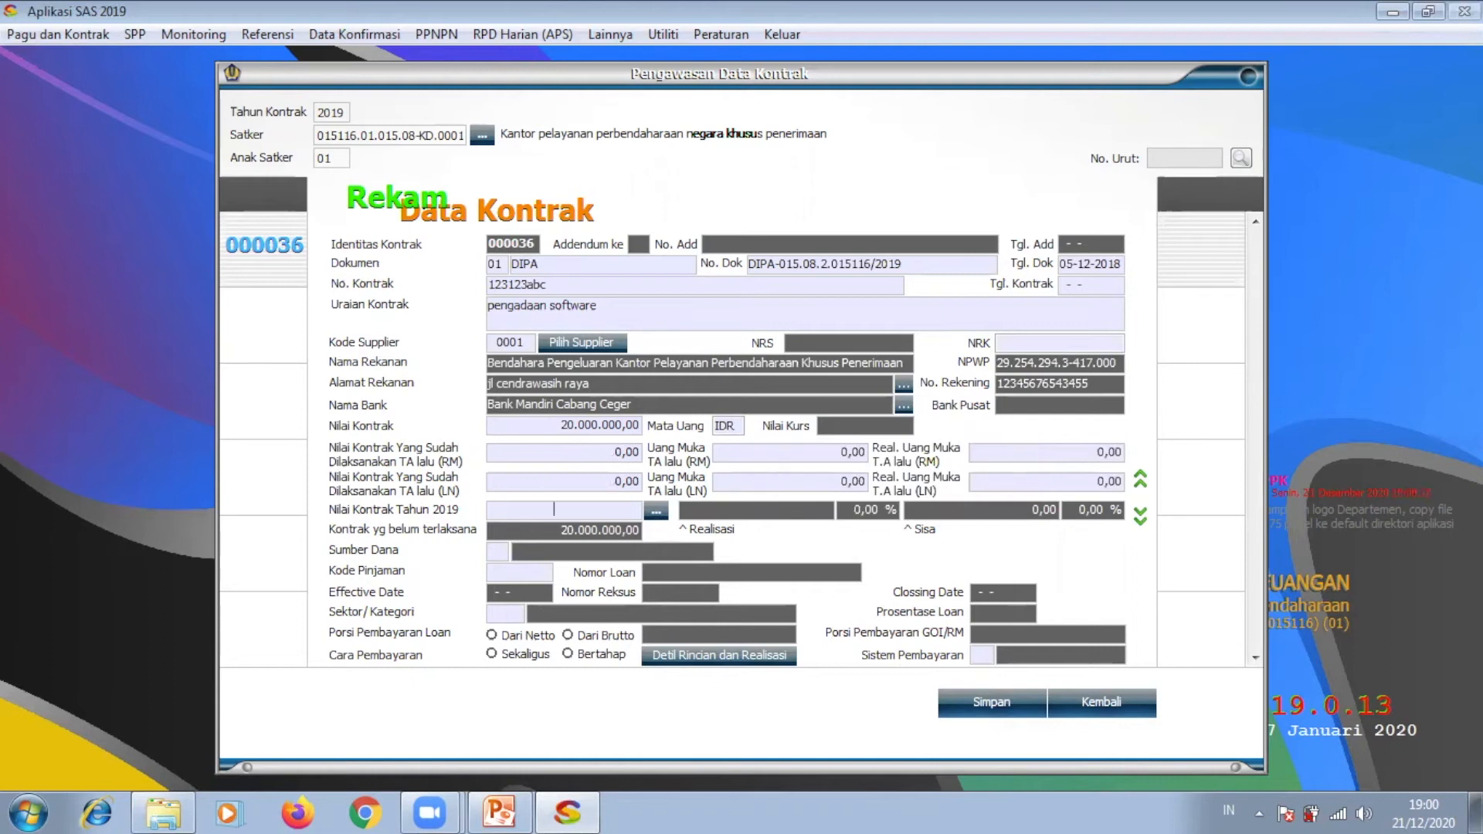
text(200.000.000,00)
key(Return)
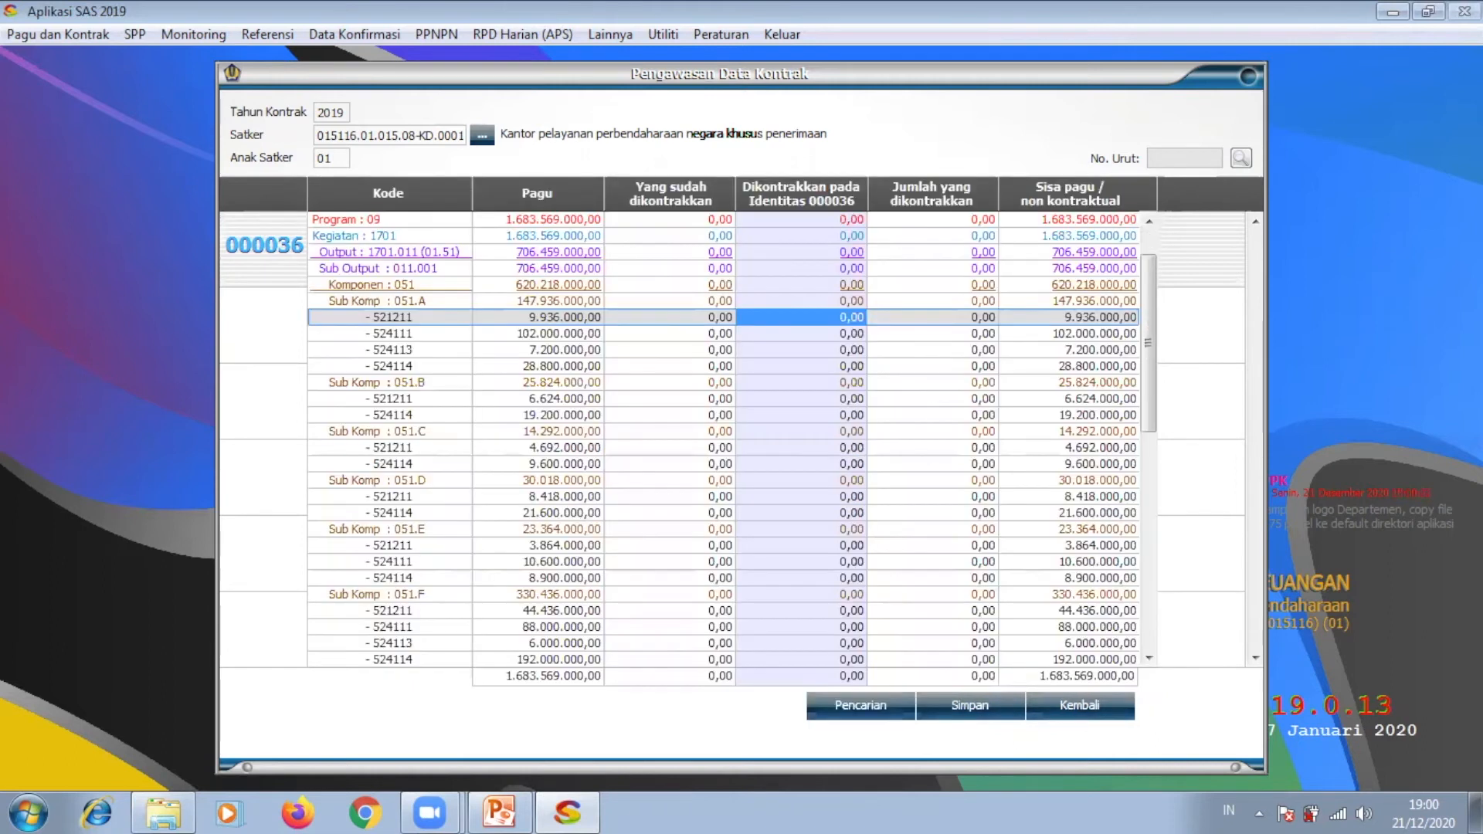
Step: Review budget lines 524111, 524114 and 521119 in the allocation grid, then return to the form
click(1118, 712)
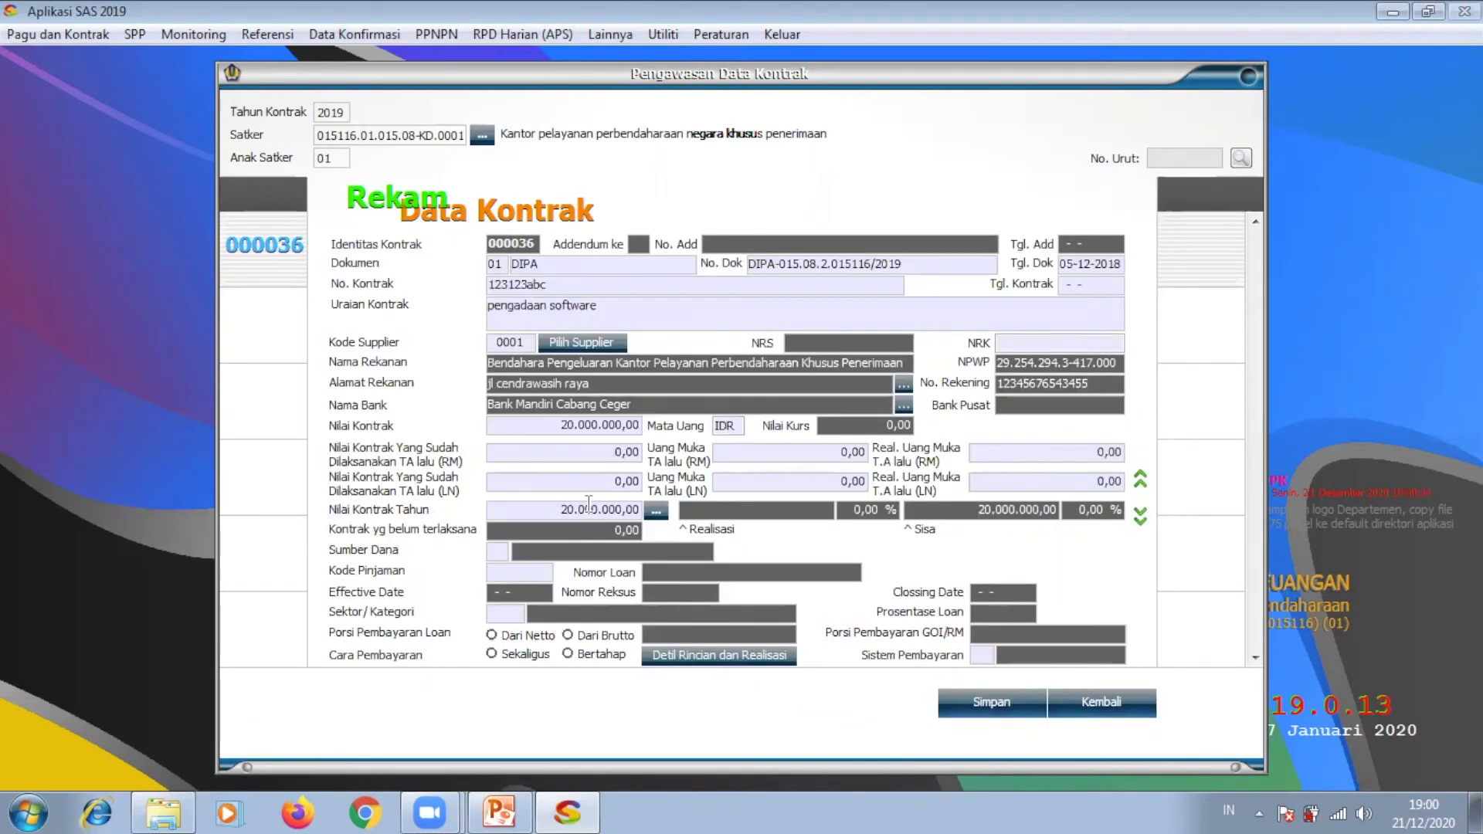
click(655, 513)
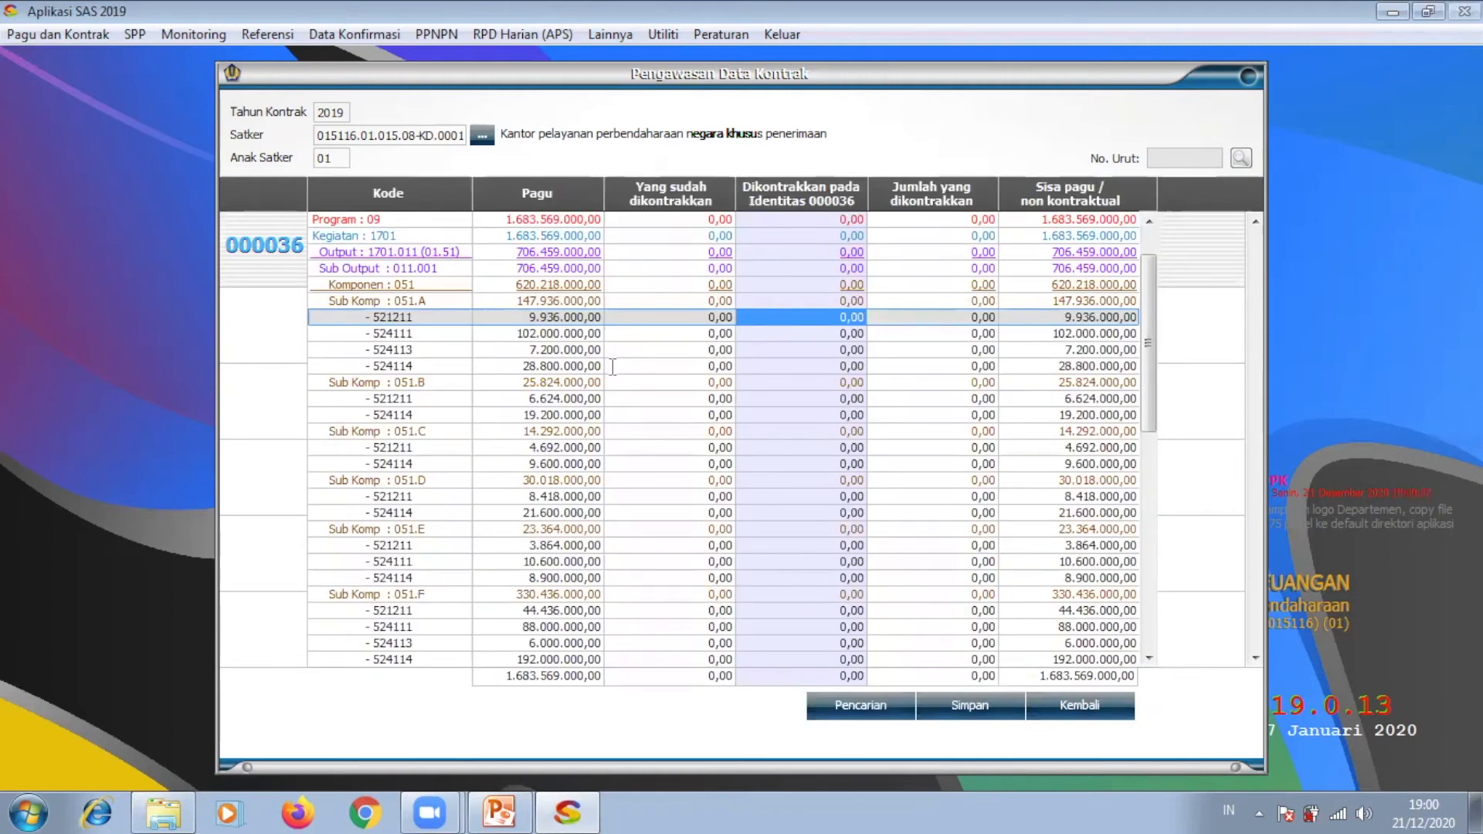
click(923, 333)
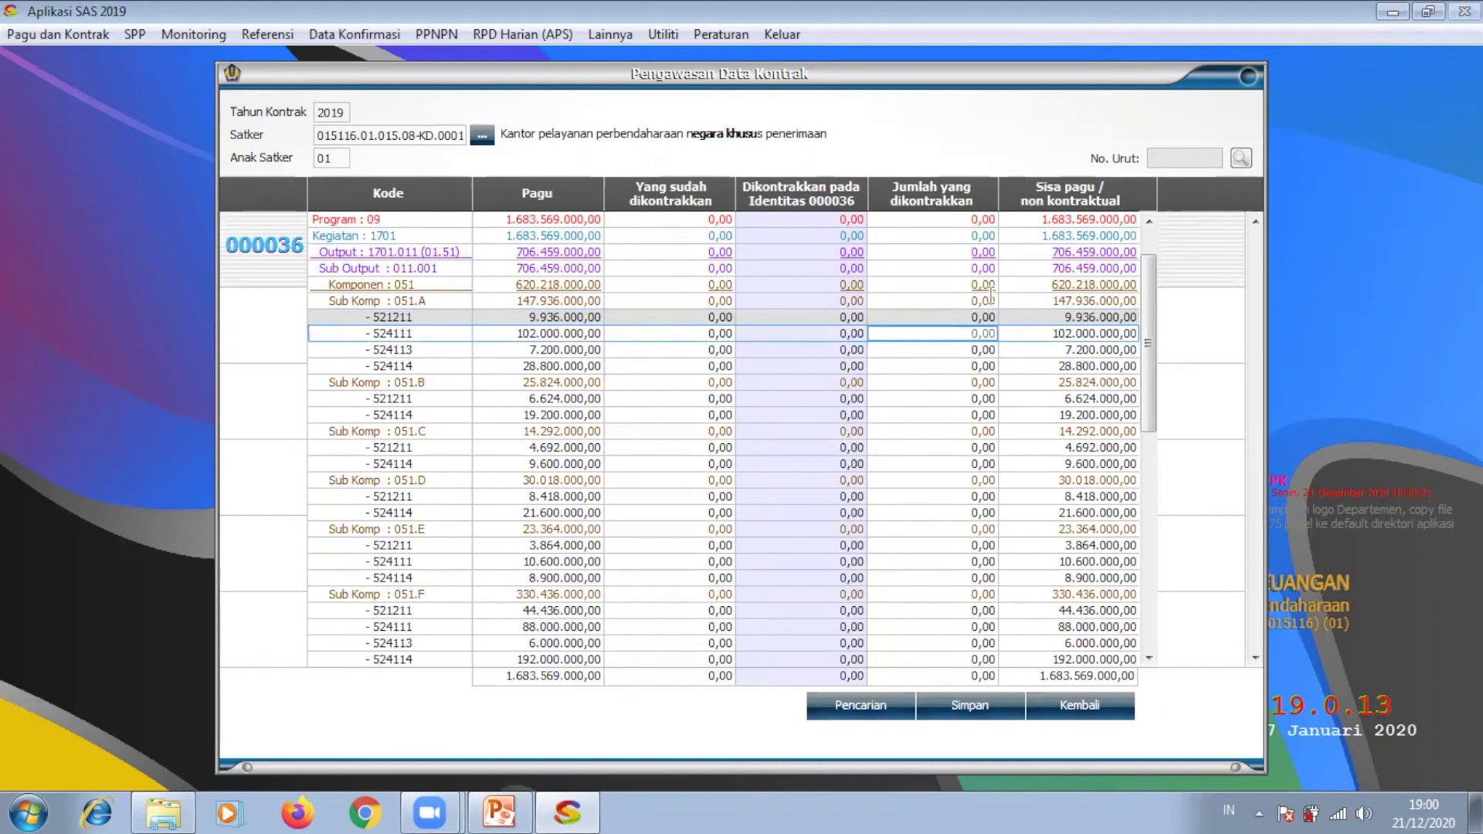
click(932, 367)
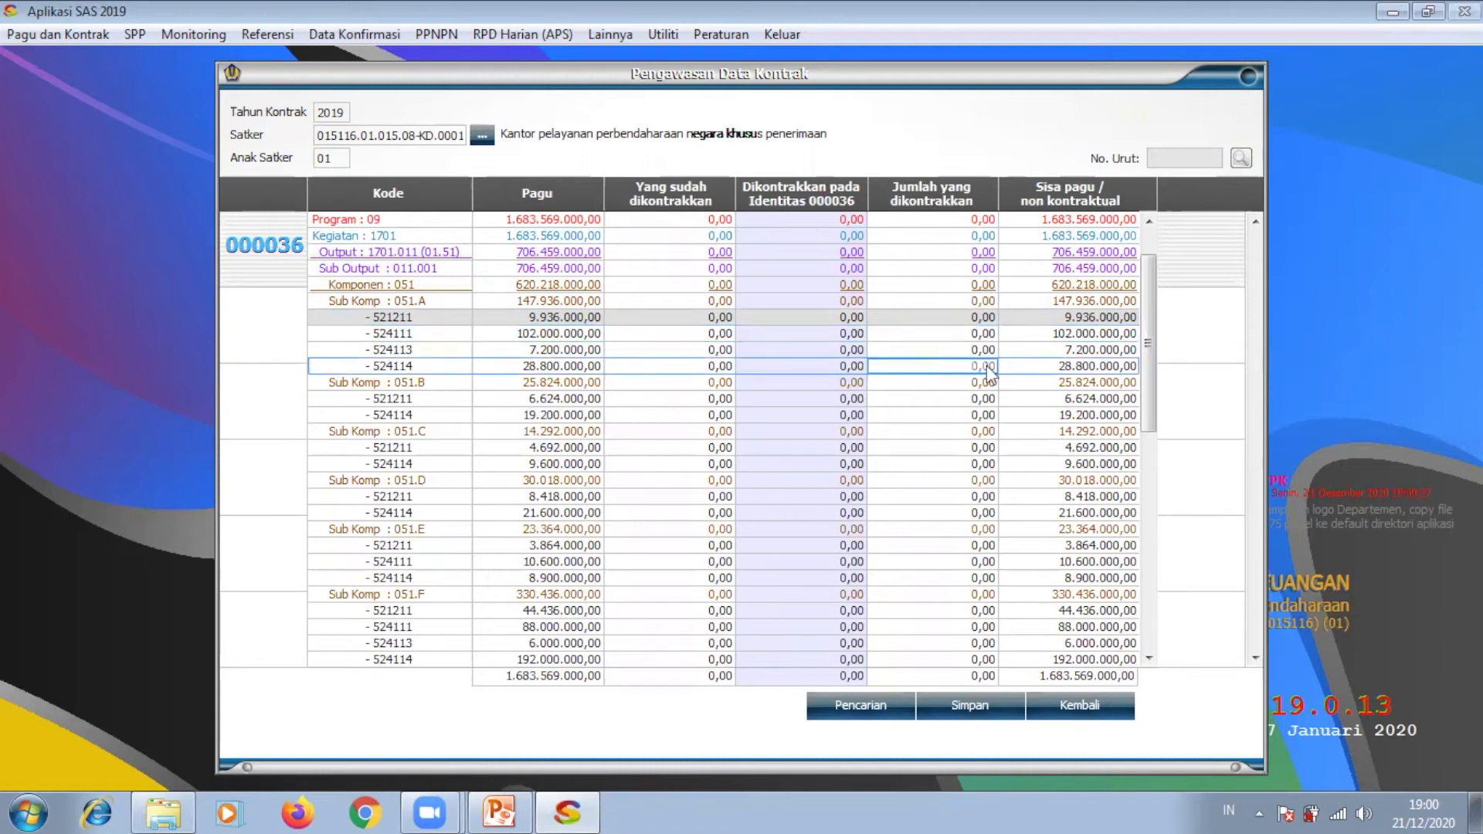
click(719, 368)
drag(1149, 382, 1150, 542)
click(974, 417)
click(971, 399)
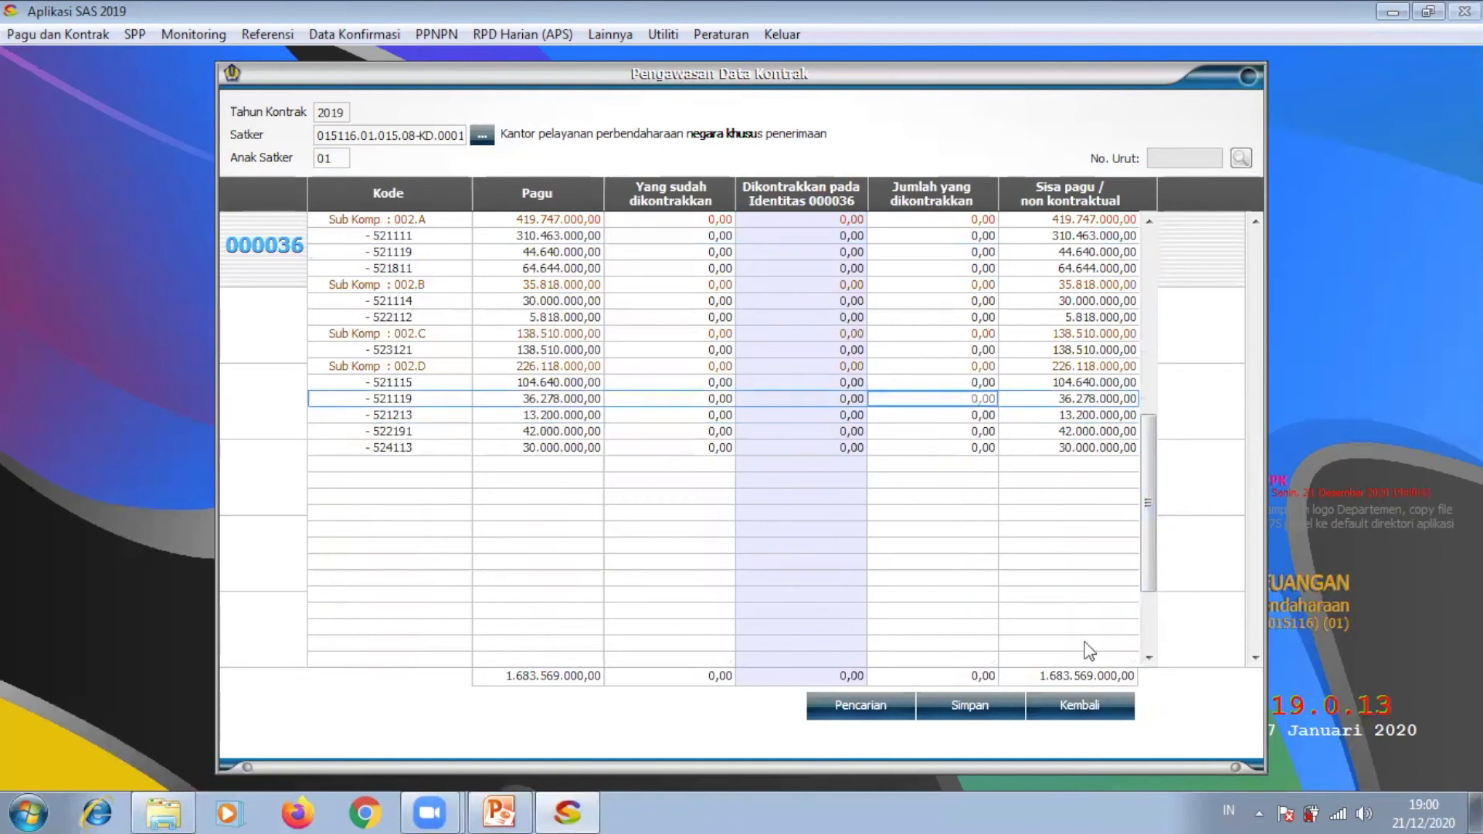
click(1085, 705)
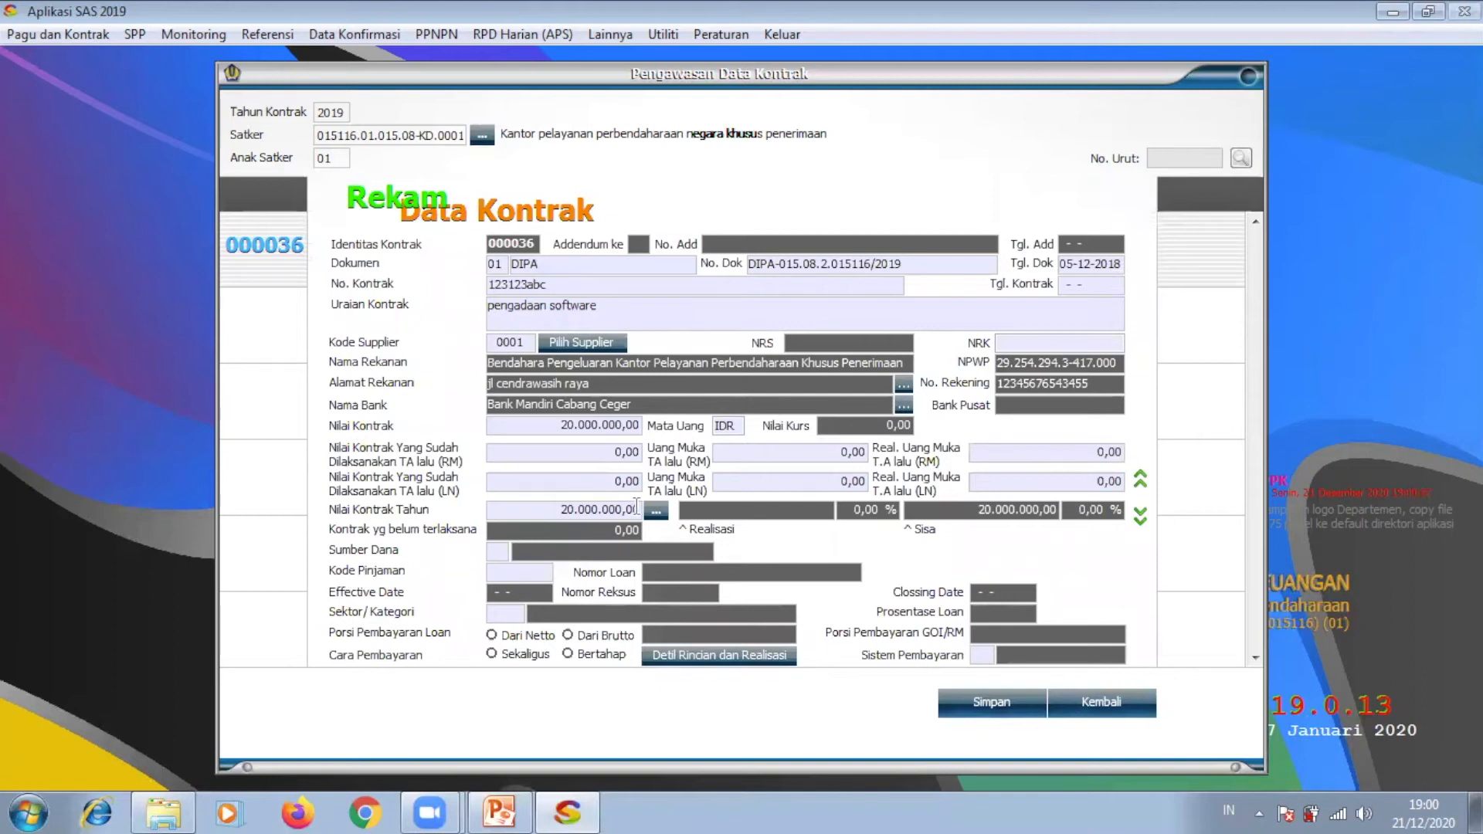
Step: Set the contract date to 29-04-2019 and choose Sekaligus (one-time) payment
click(1061, 279)
text(29-04-201)
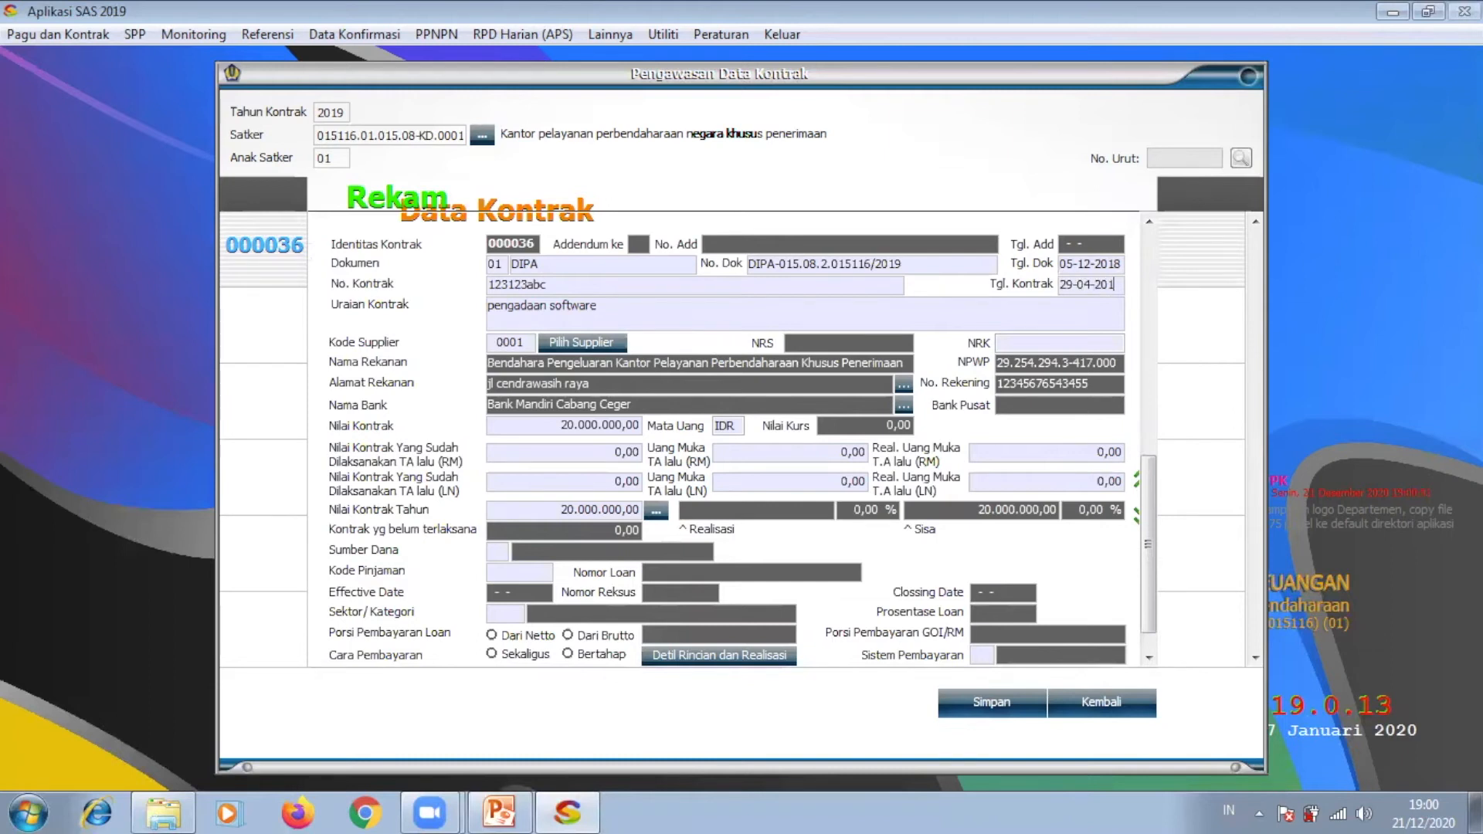
text(9)
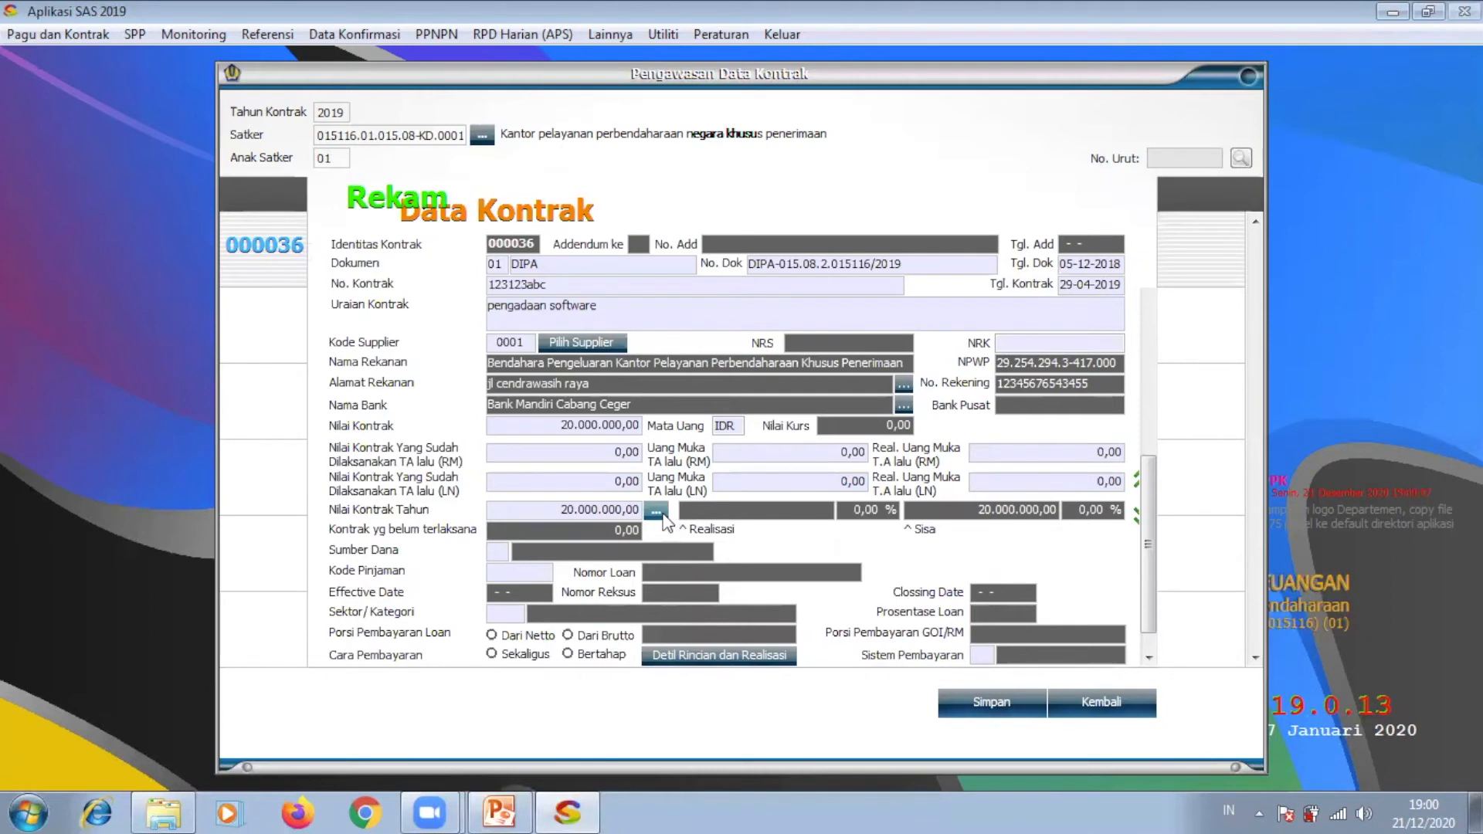
click(656, 510)
click(953, 412)
click(954, 400)
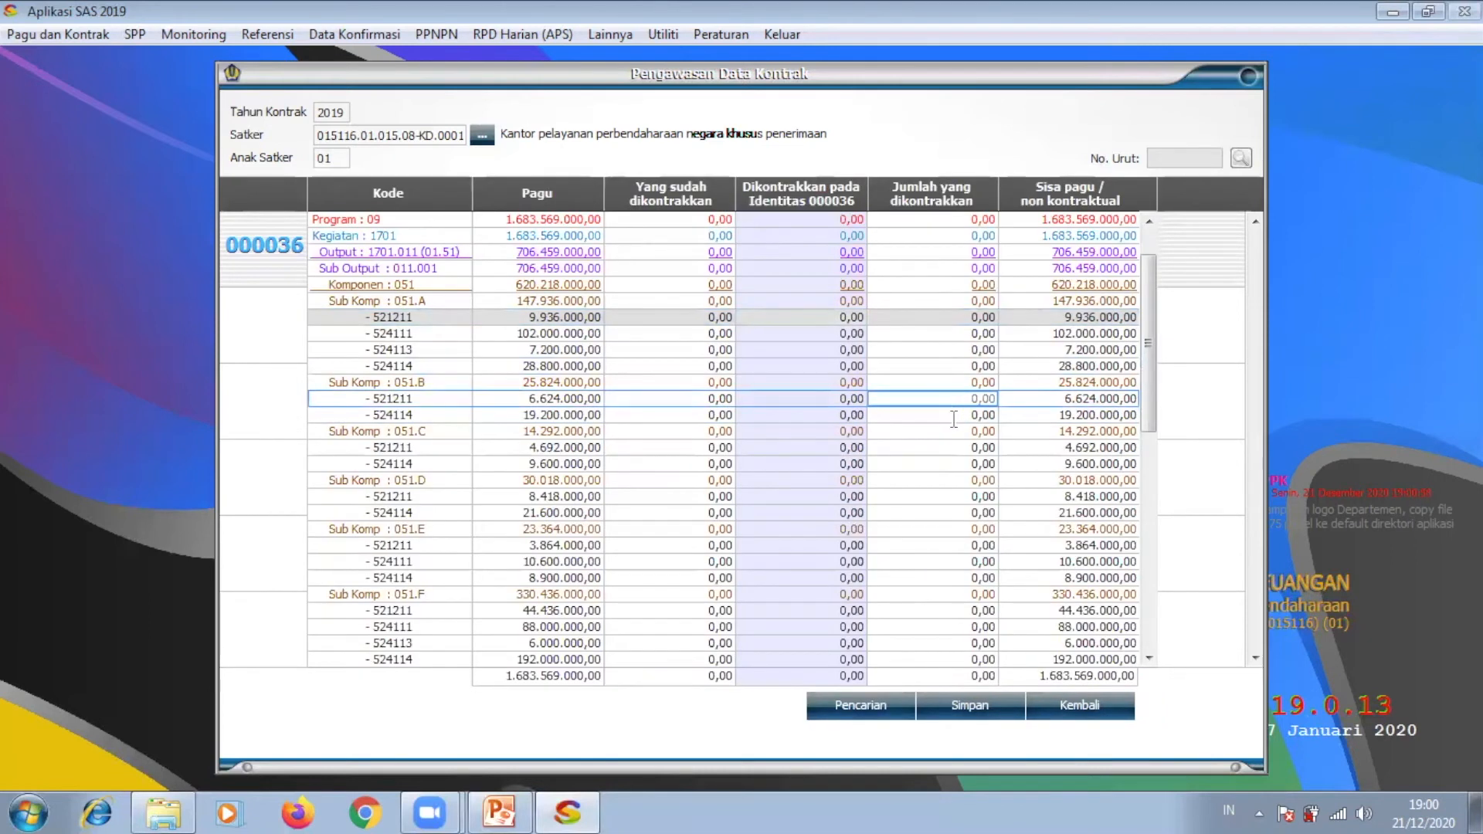
click(1090, 705)
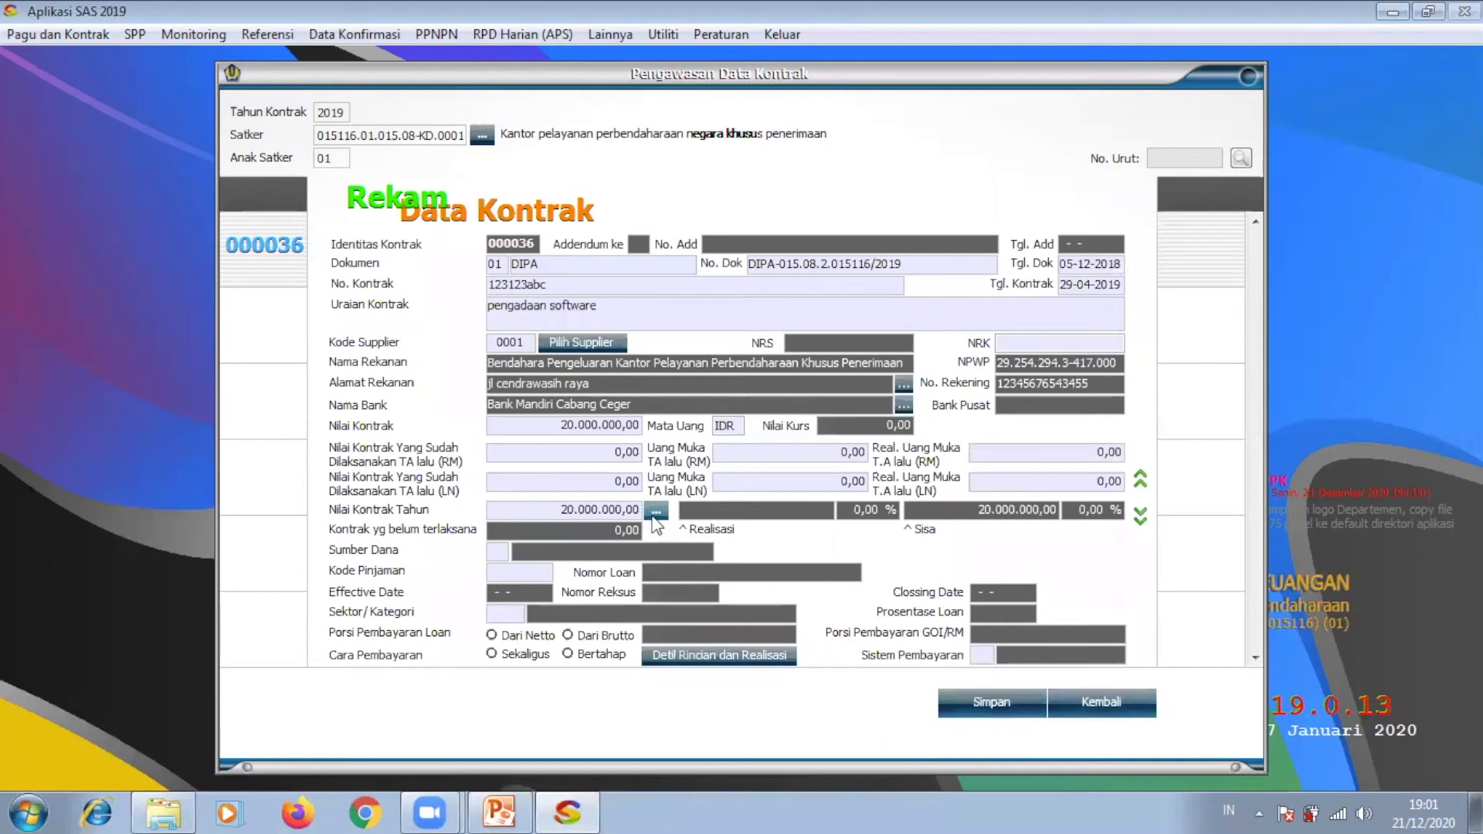
click(500, 656)
Step: Try Detil Rincian, dismiss the record-budget-first warning, and open the budget allocation grid
click(668, 657)
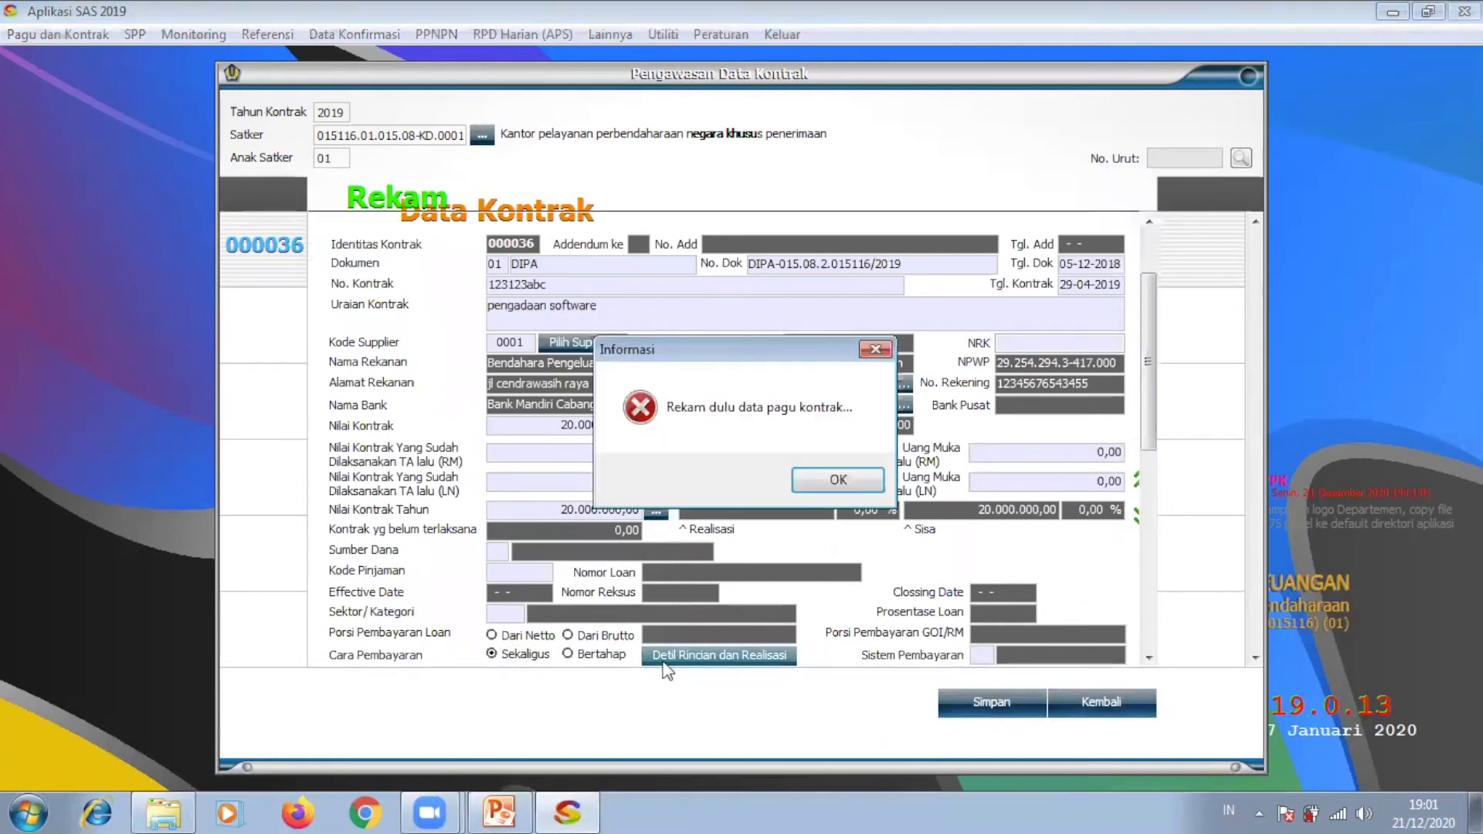
click(799, 483)
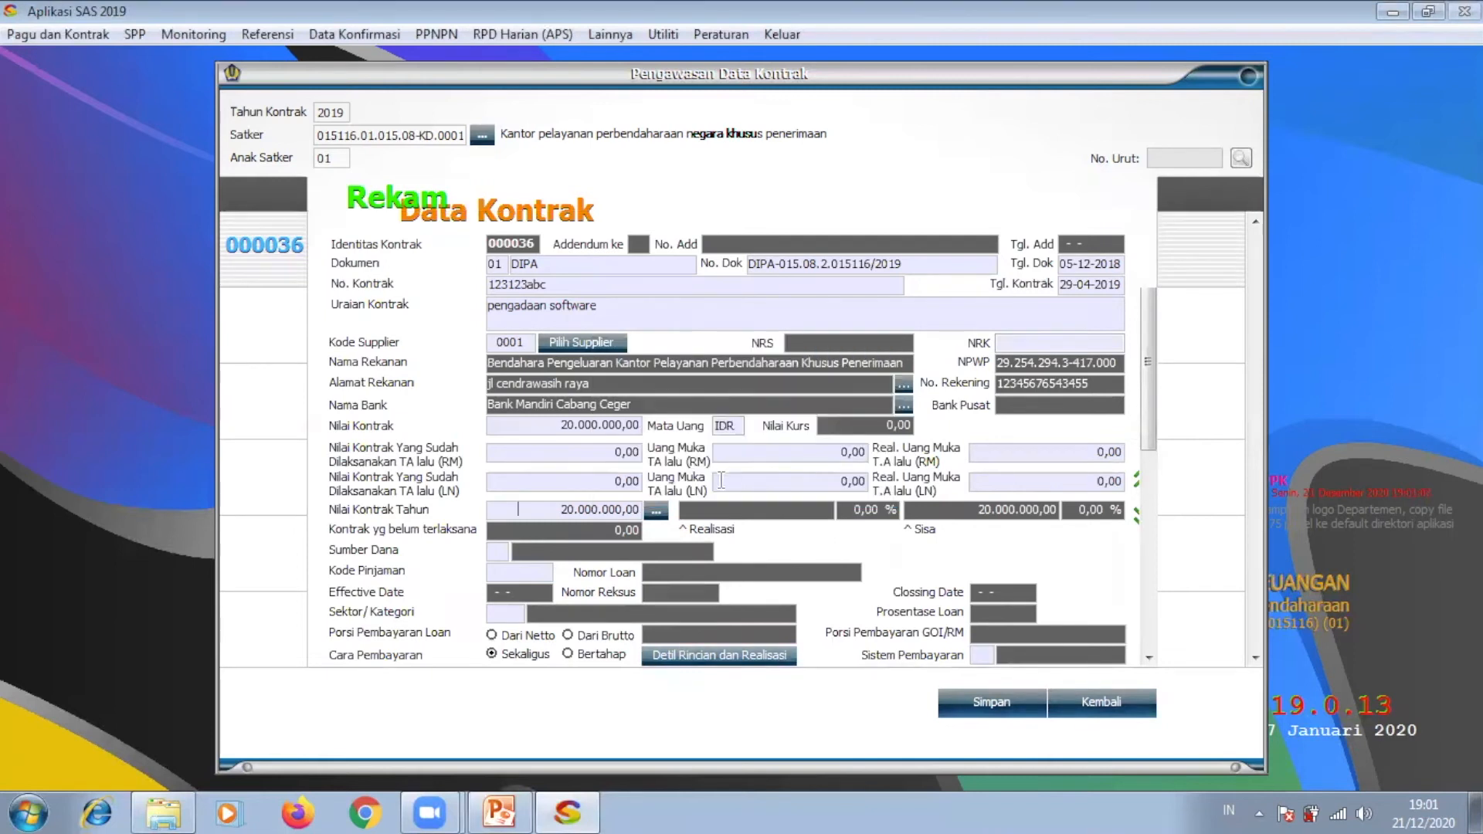
click(657, 510)
click(834, 317)
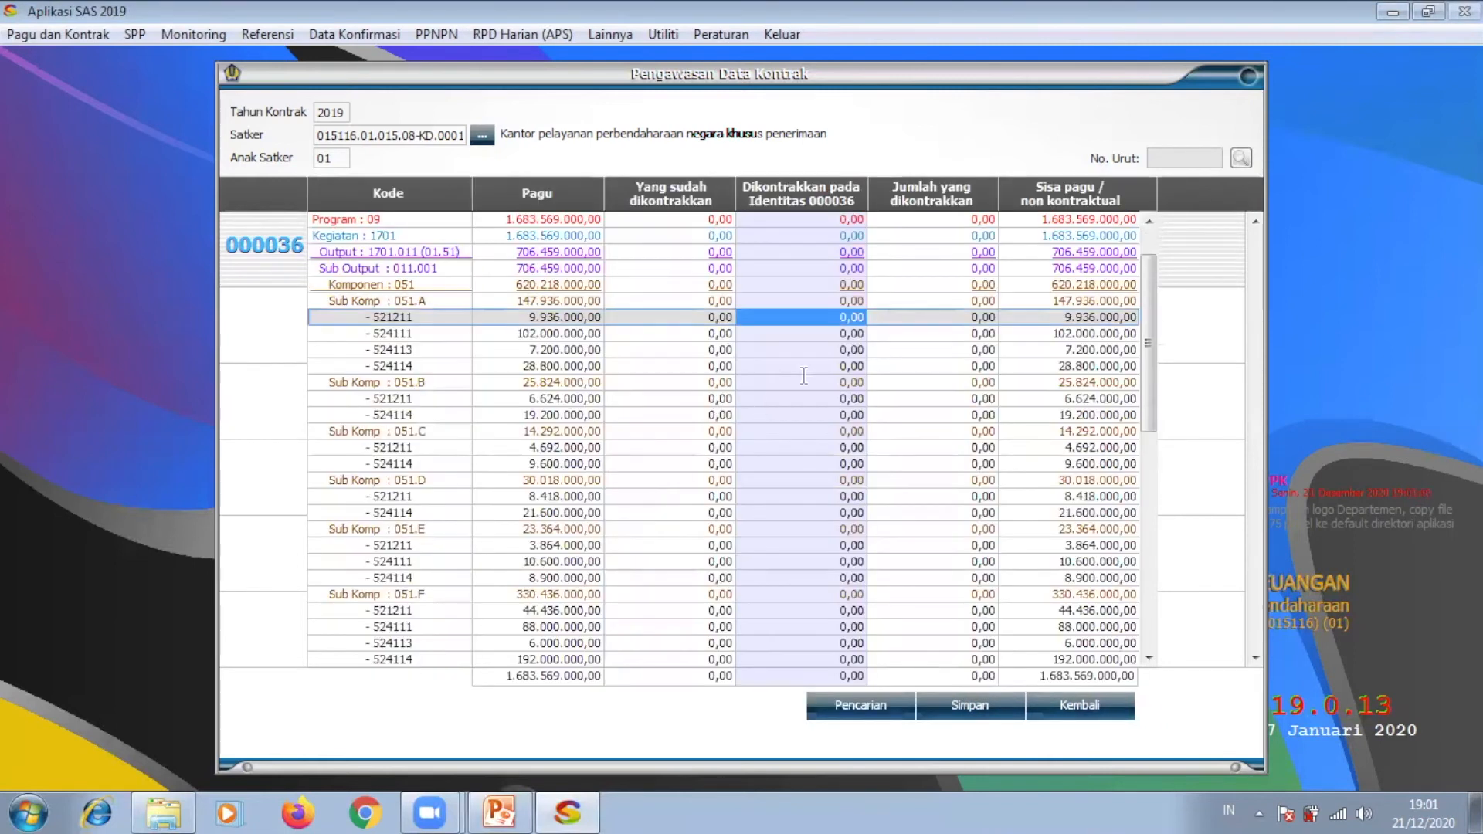
Step: Allocate 20.000.000,00 to budget line 524111, leaving 521211 at zero, and save the allocation
click(855, 318)
text(2)
key(BackSpace)
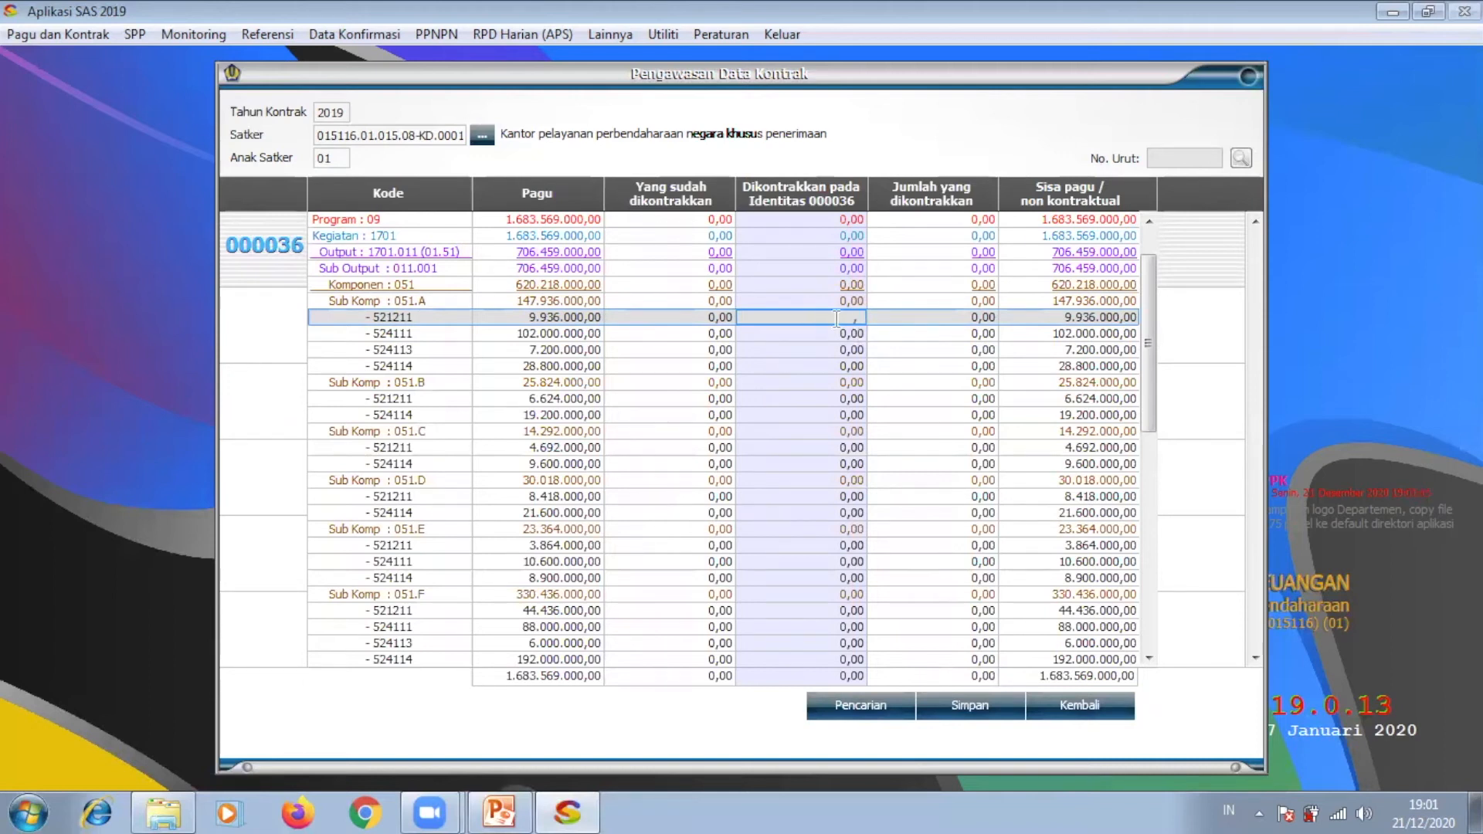
key(Return)
text(2)
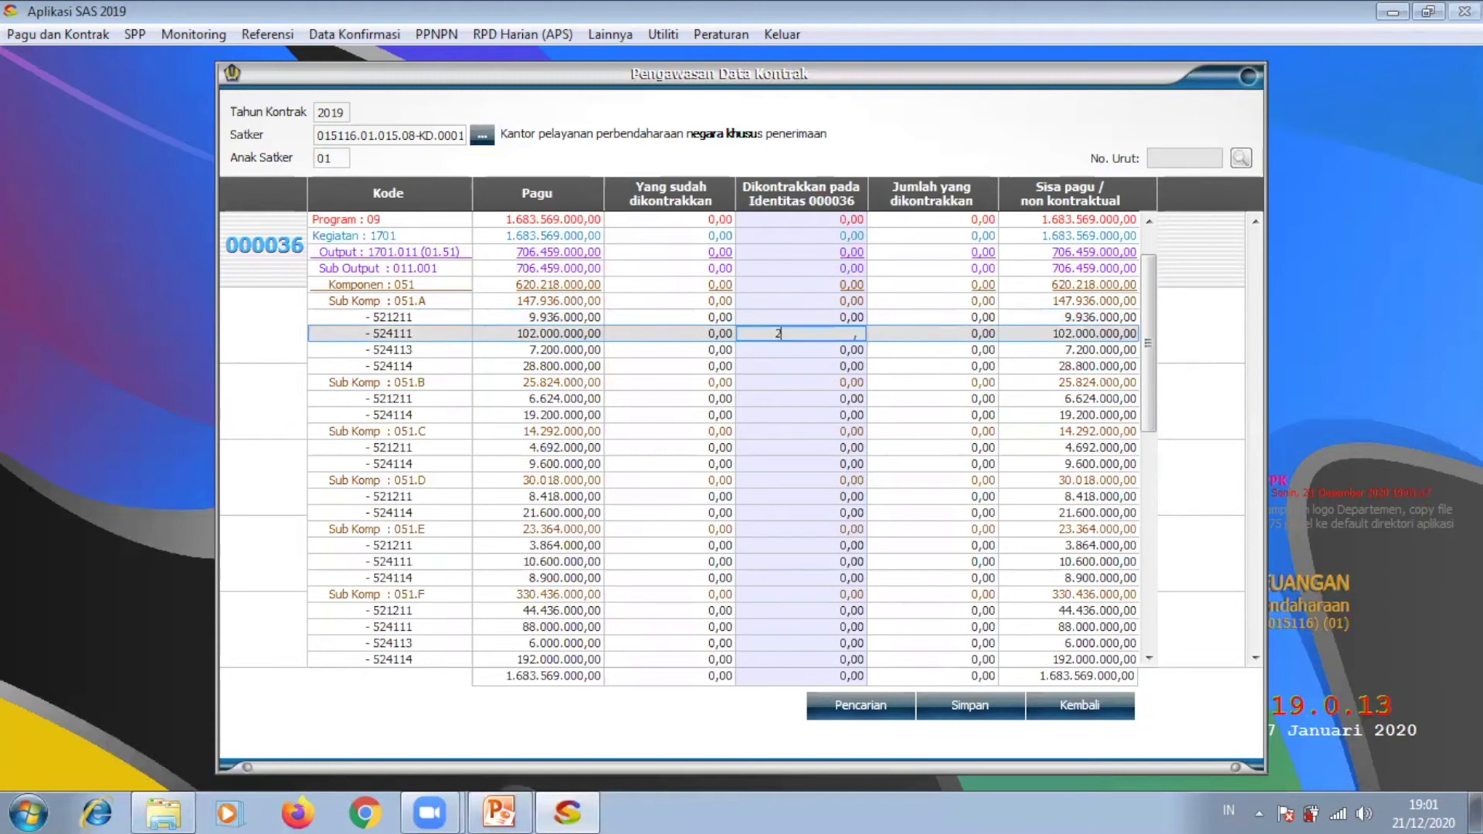
text(0.000.000,00)
key(Return)
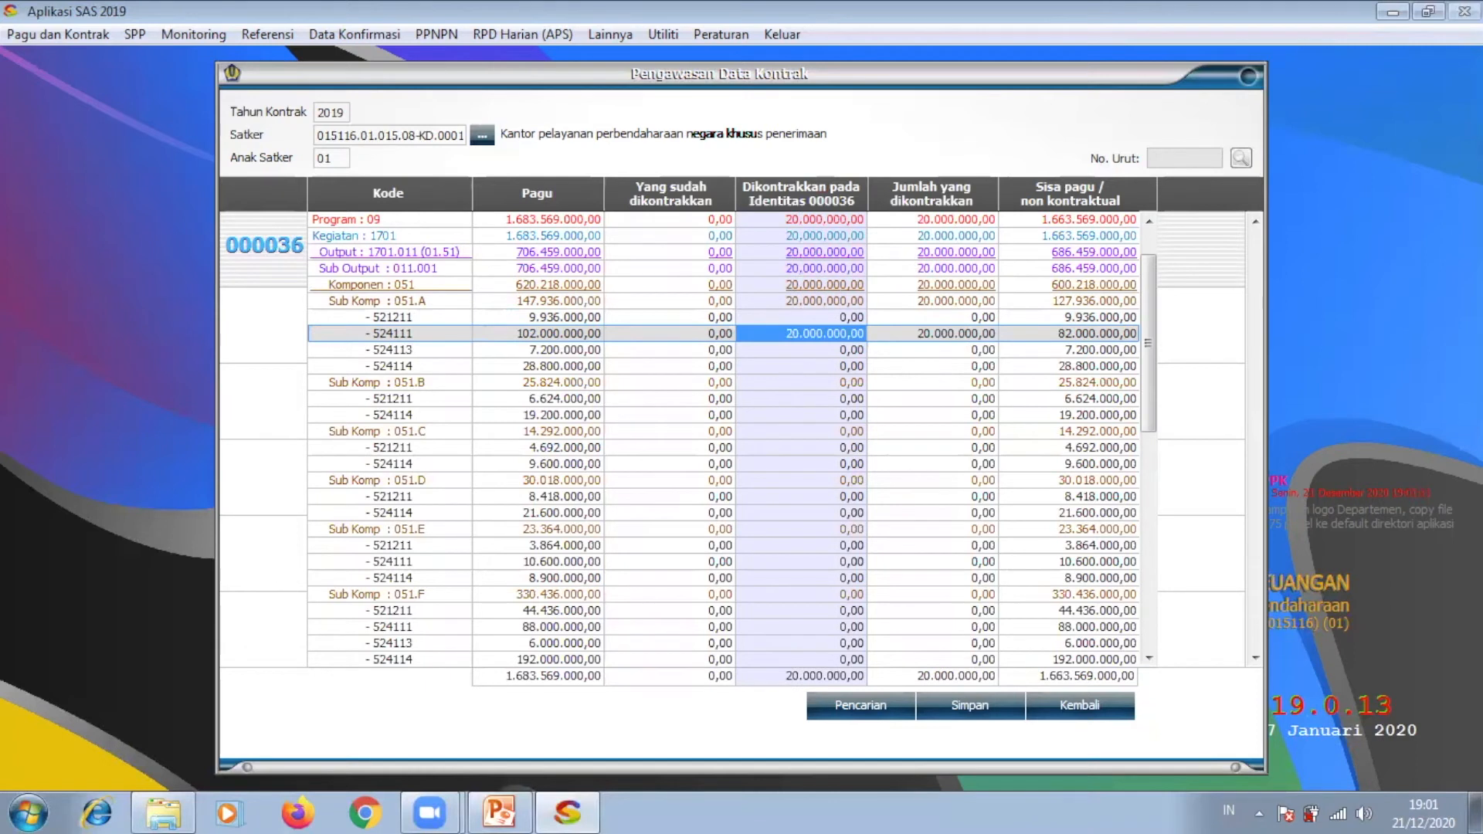
click(976, 705)
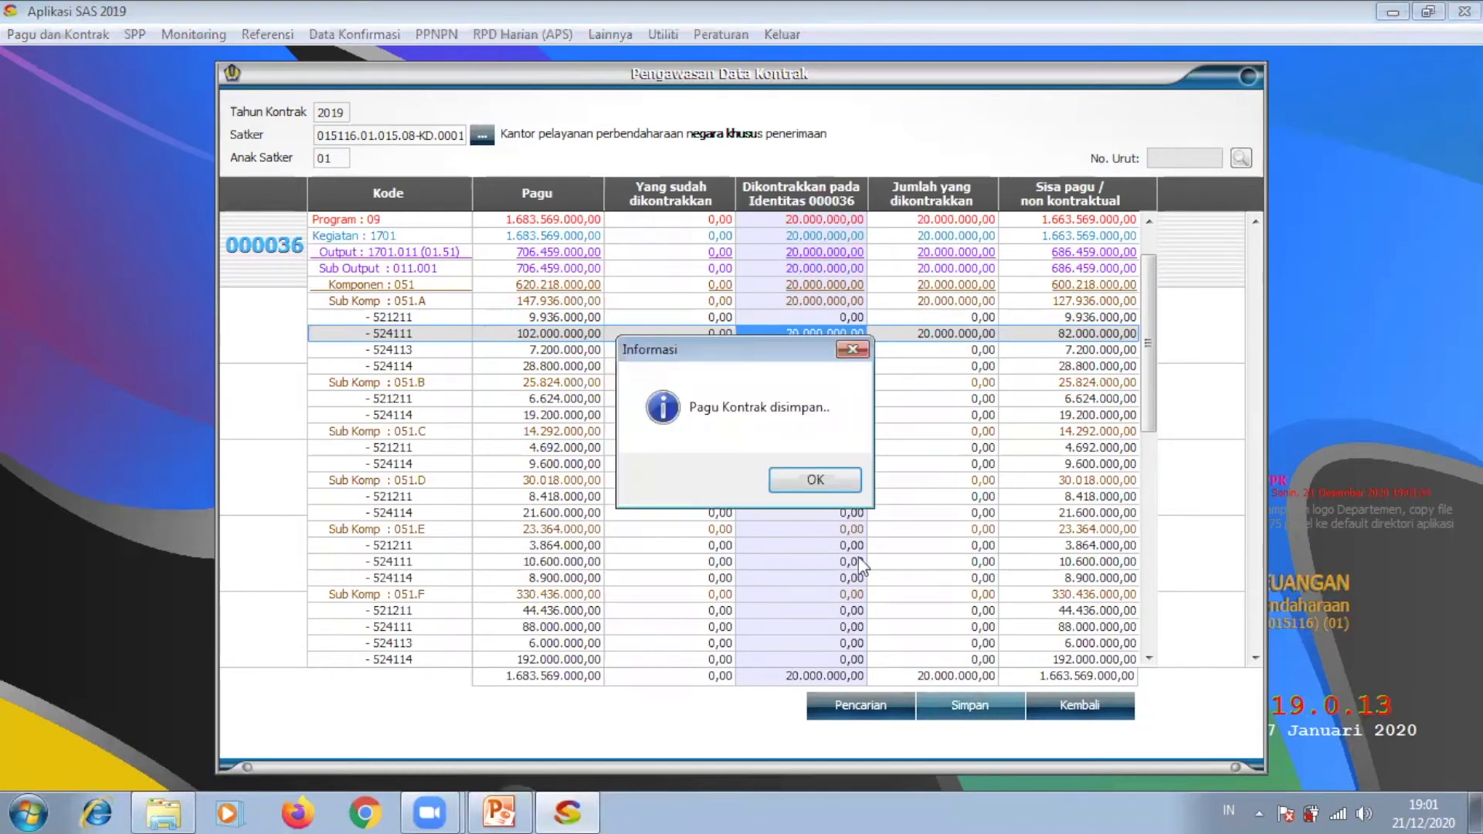
click(797, 481)
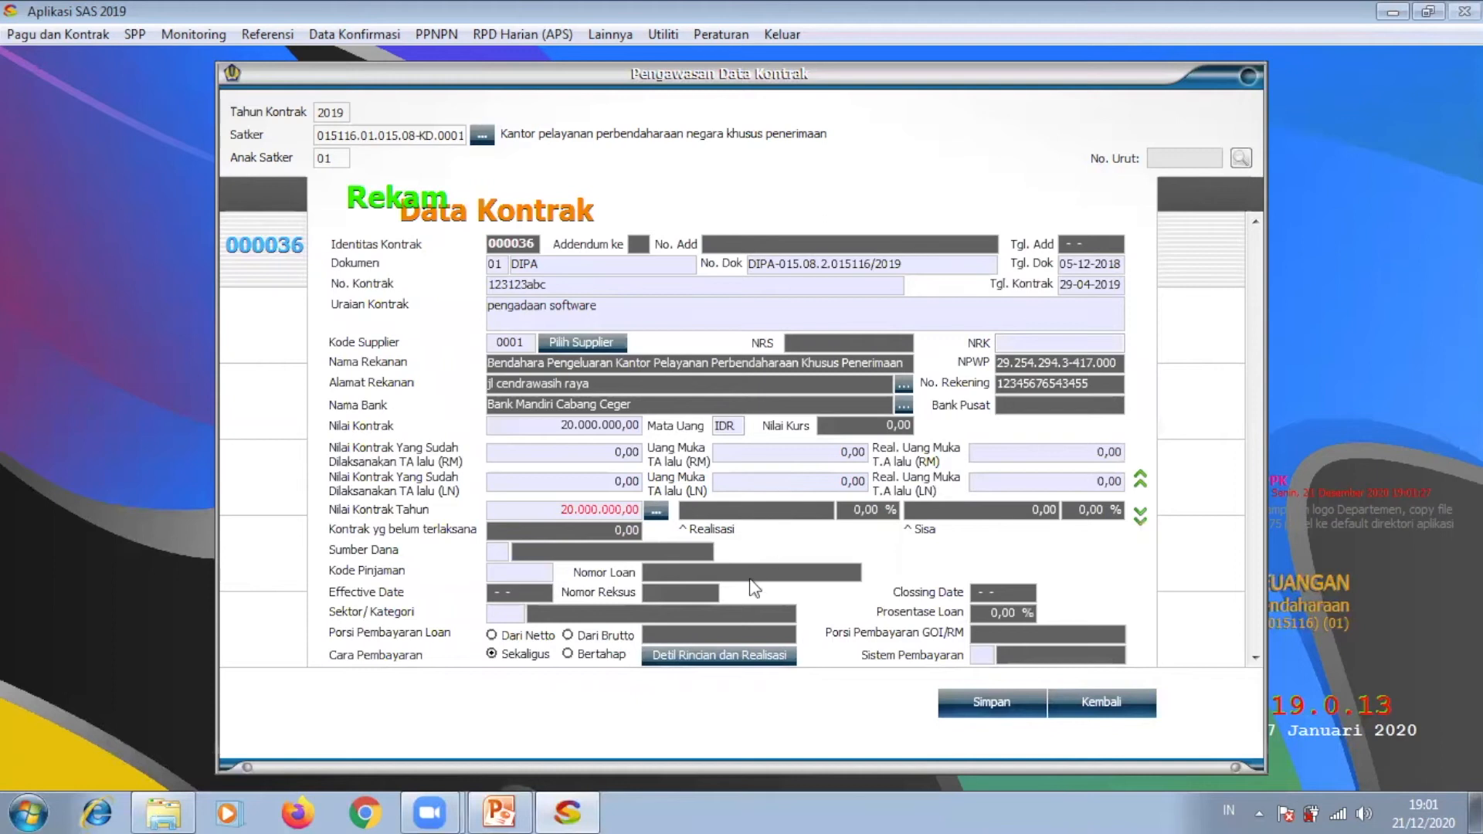
Step: Set the single payment term's payment date to 29-05-2019 in the payment breakdown
click(695, 658)
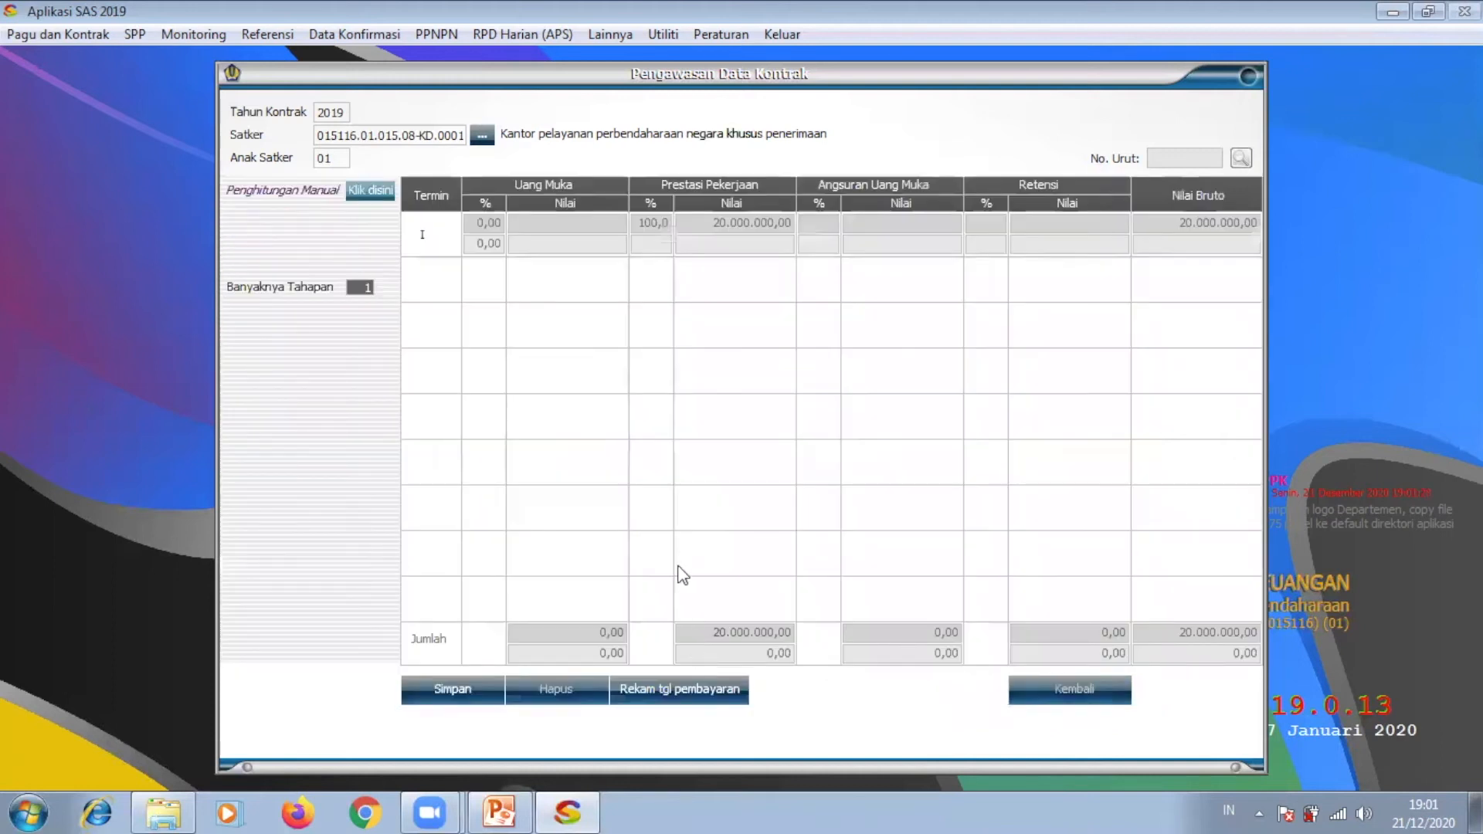
click(646, 687)
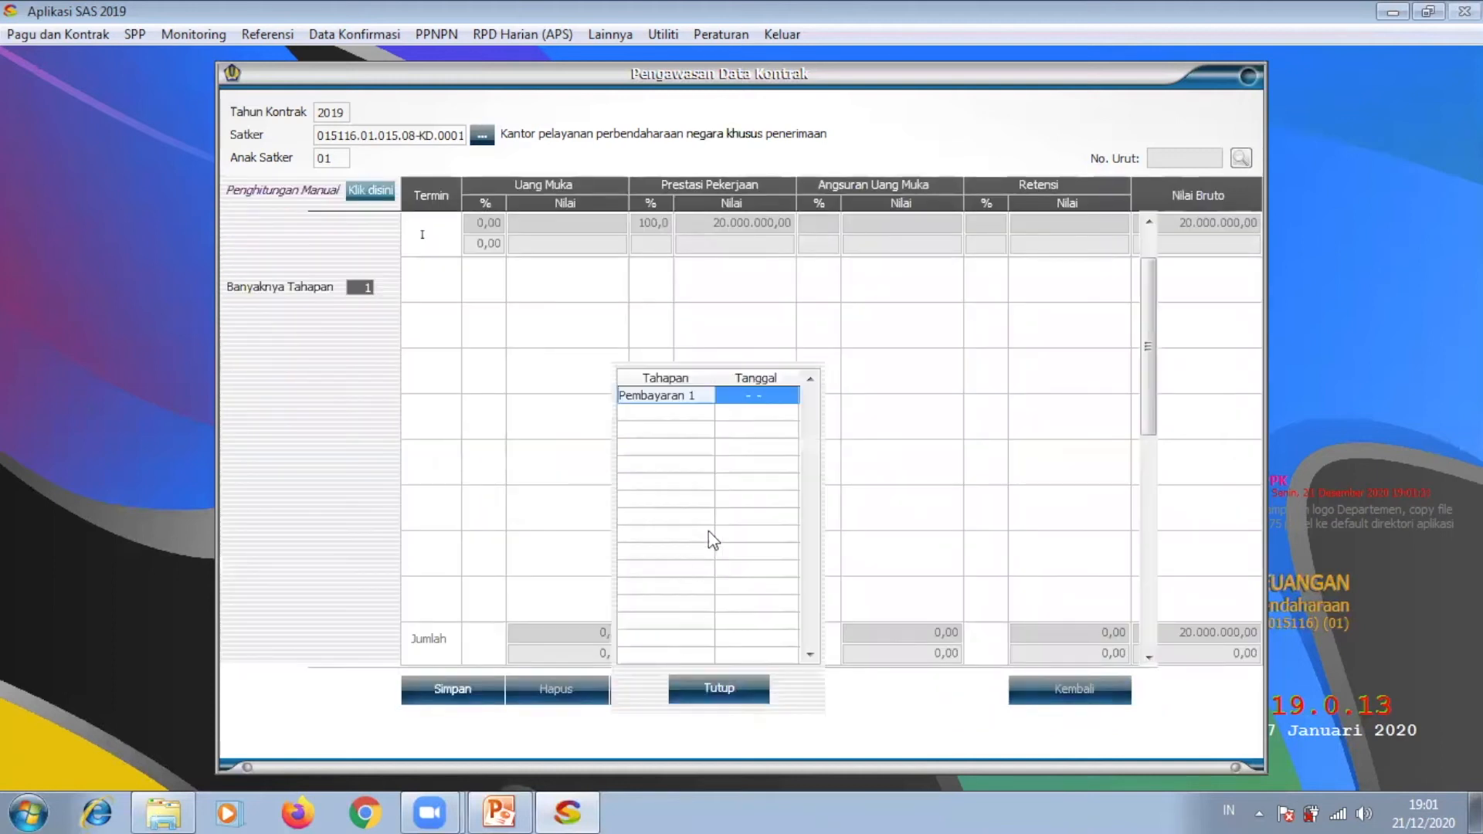
text(2904)
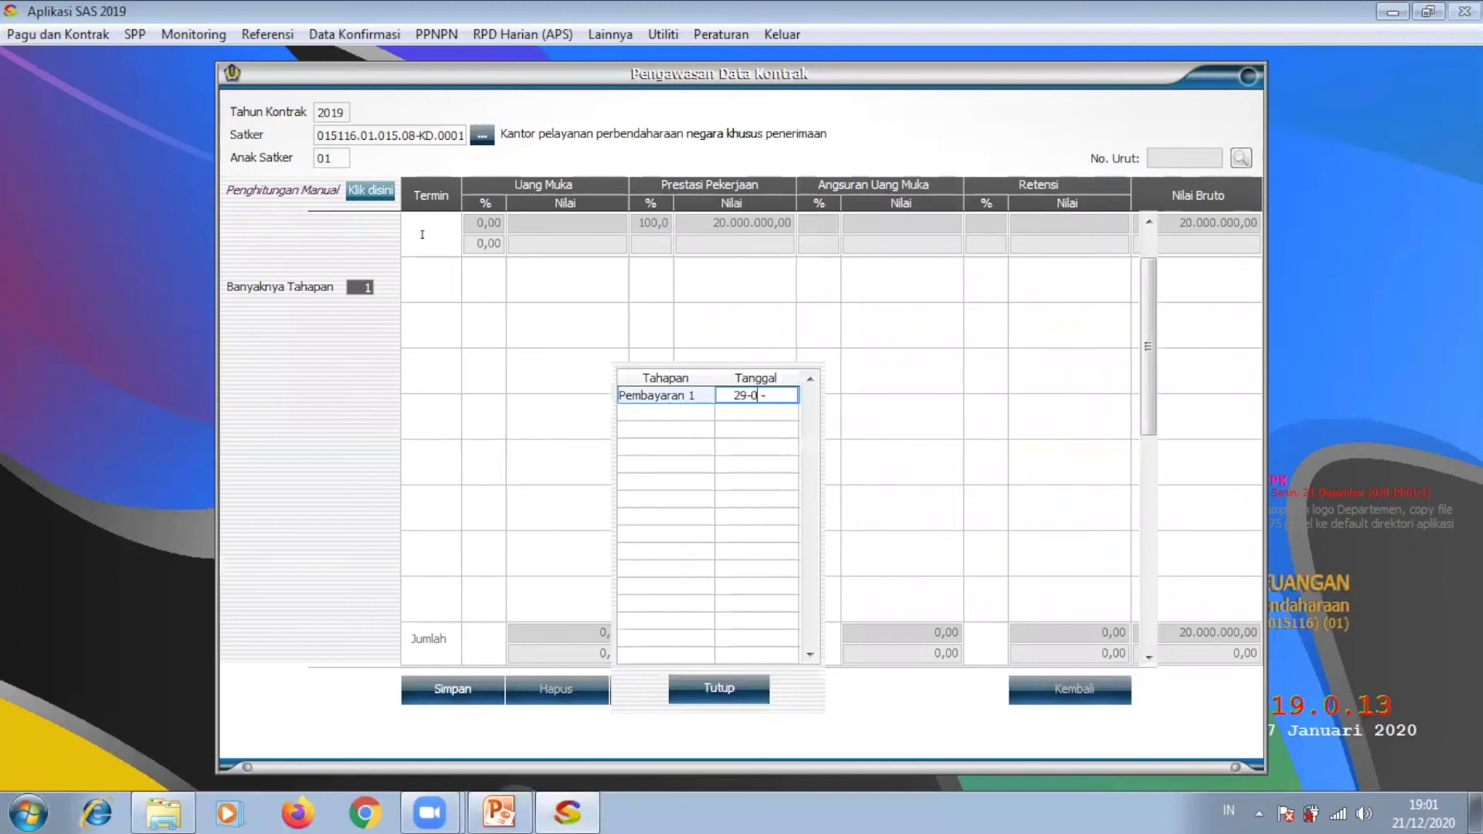
text(2019)
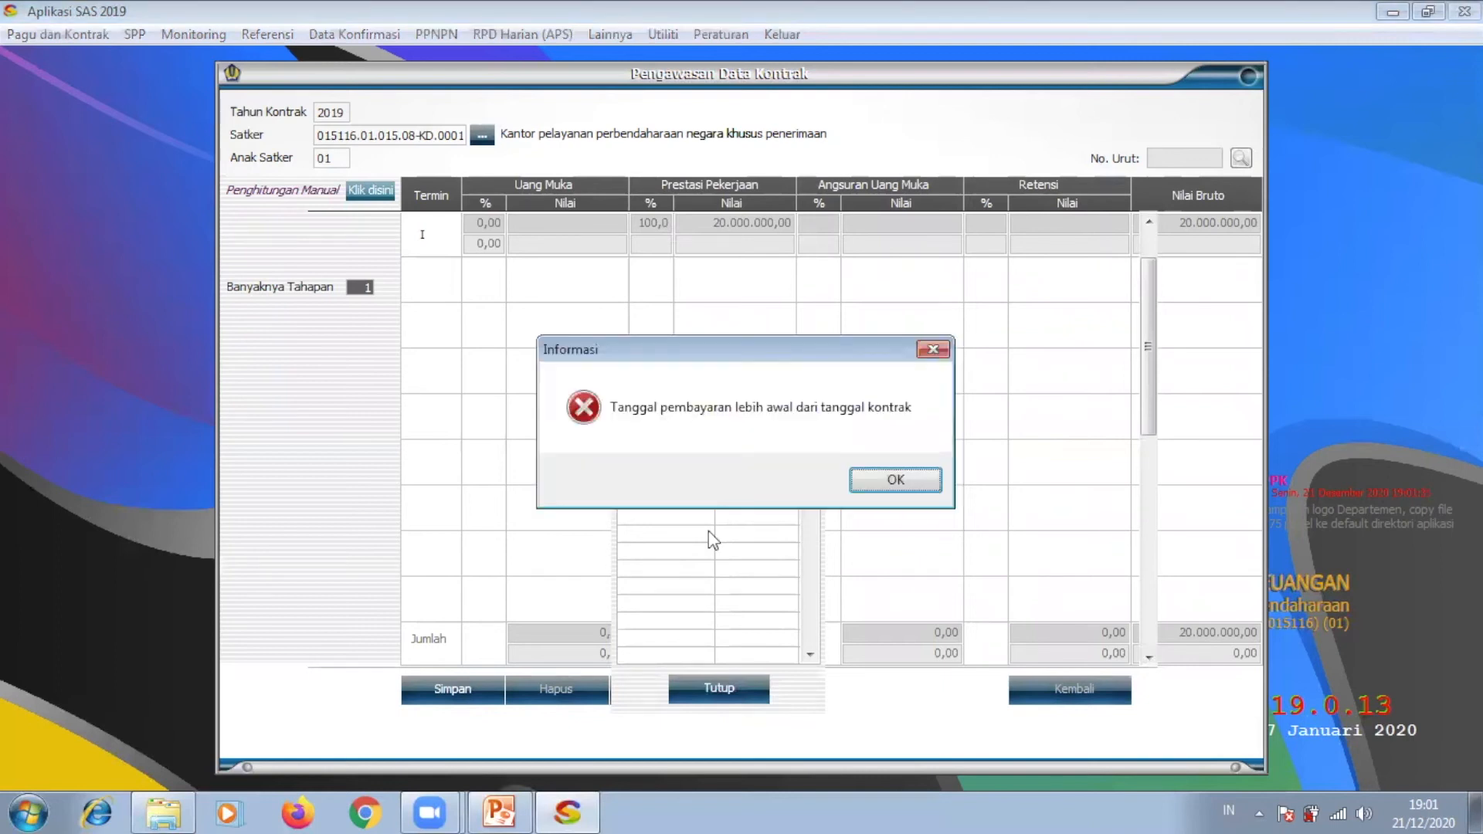
click(855, 485)
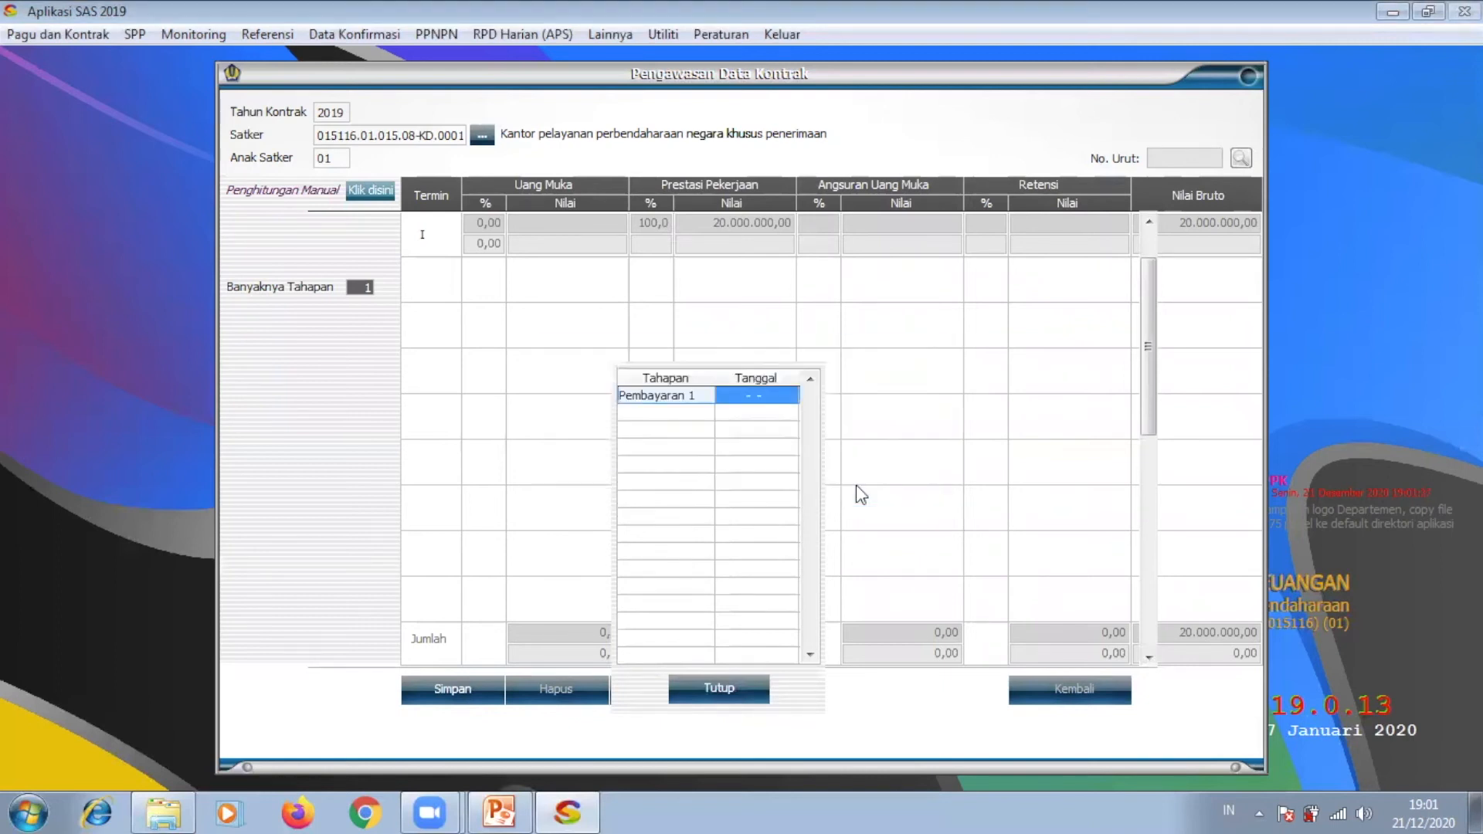
text(29-)
text(05-)
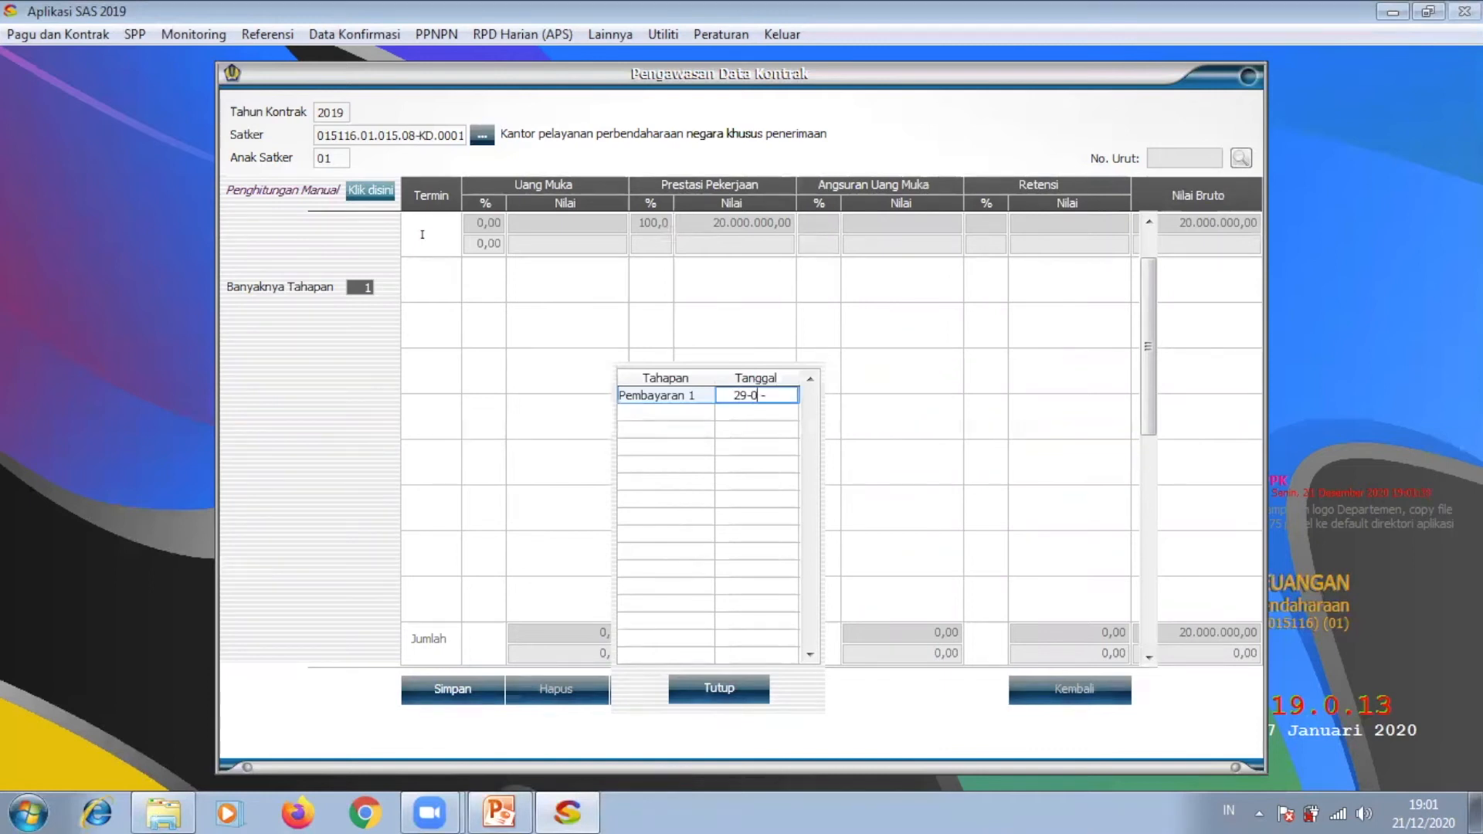
text(2019)
key(Return)
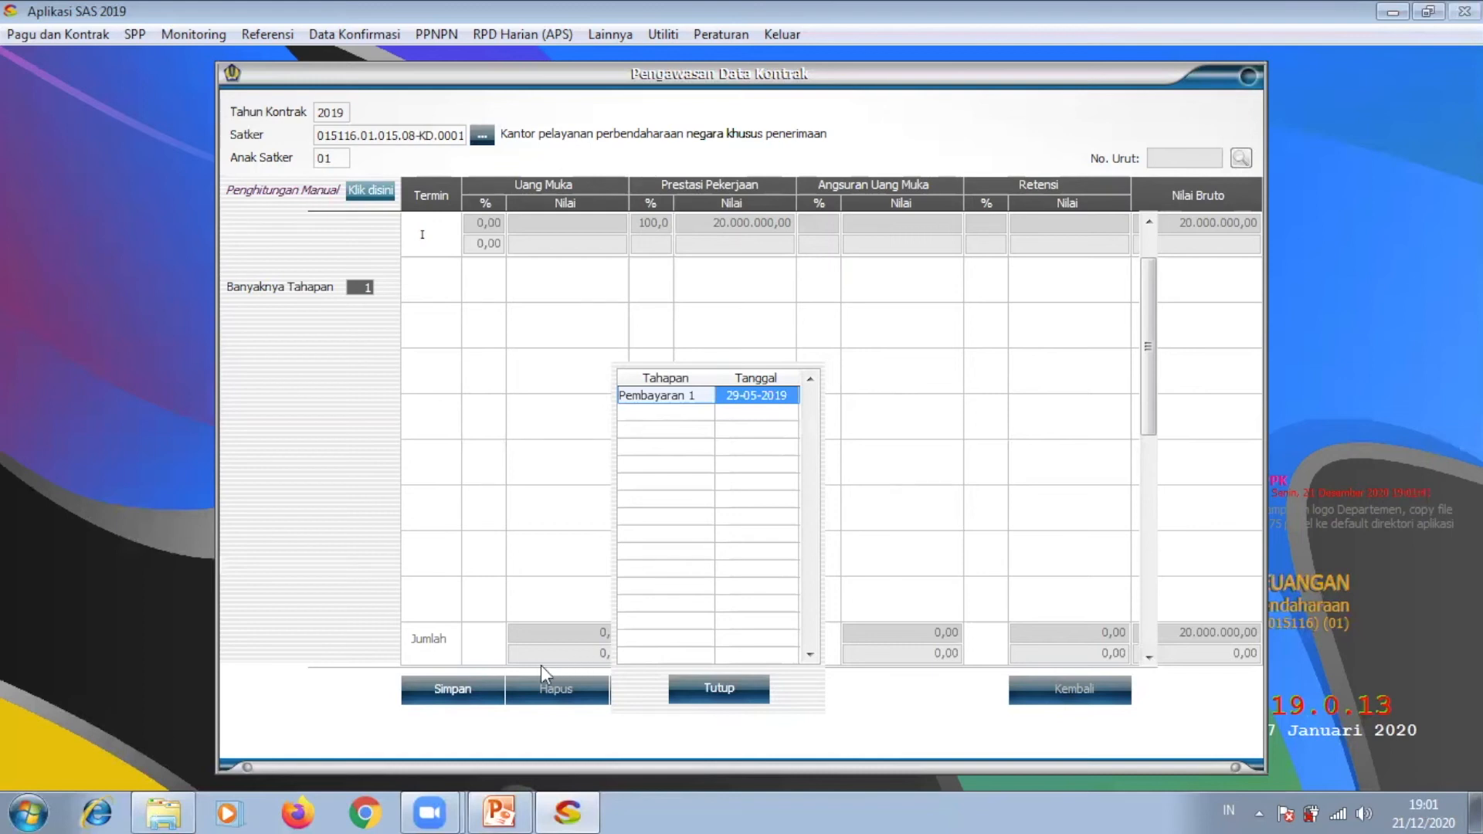
click(718, 688)
Step: Save the payment term and return to the contract form's lower fields
click(448, 684)
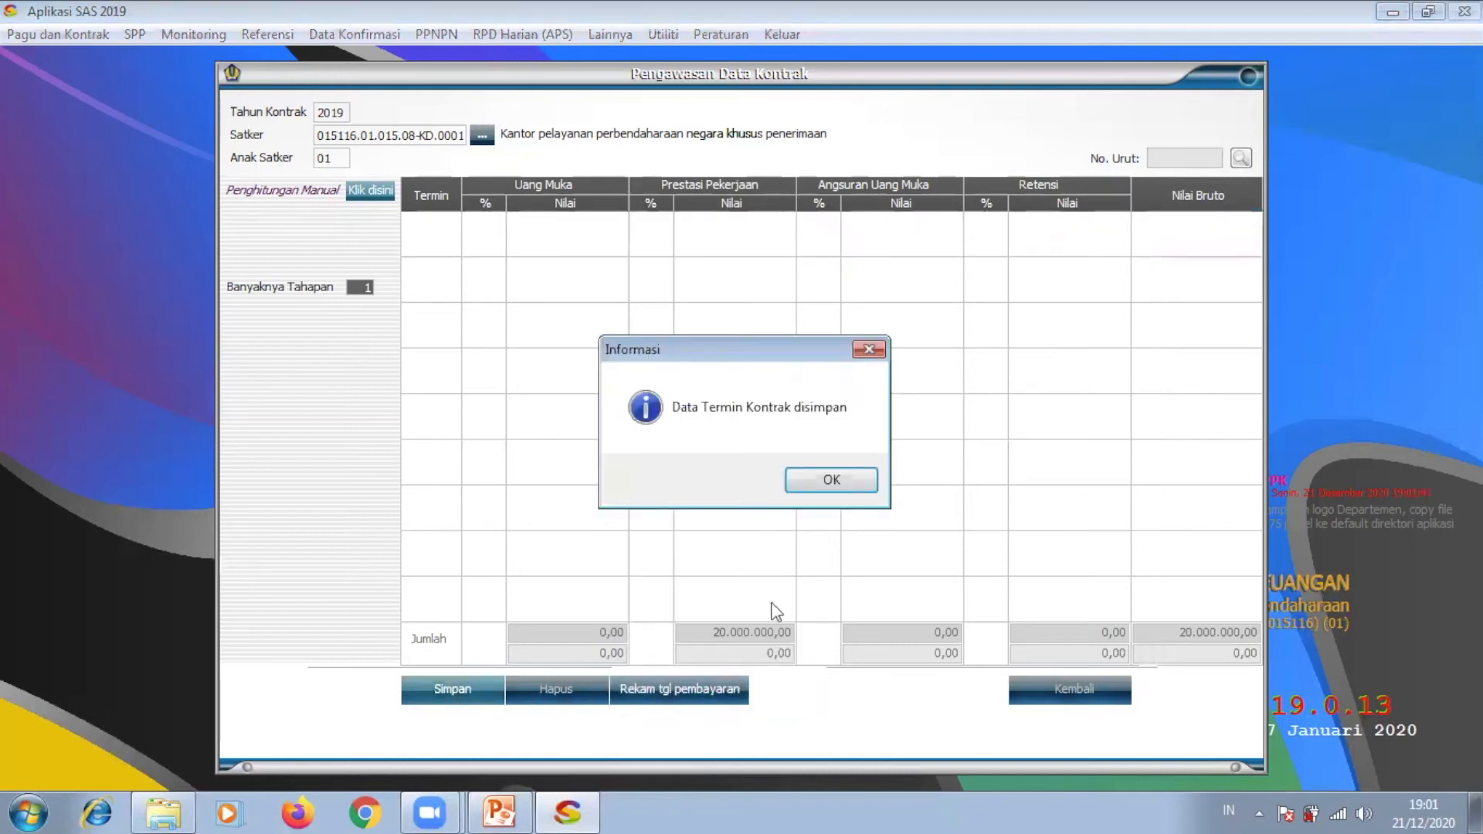
click(825, 480)
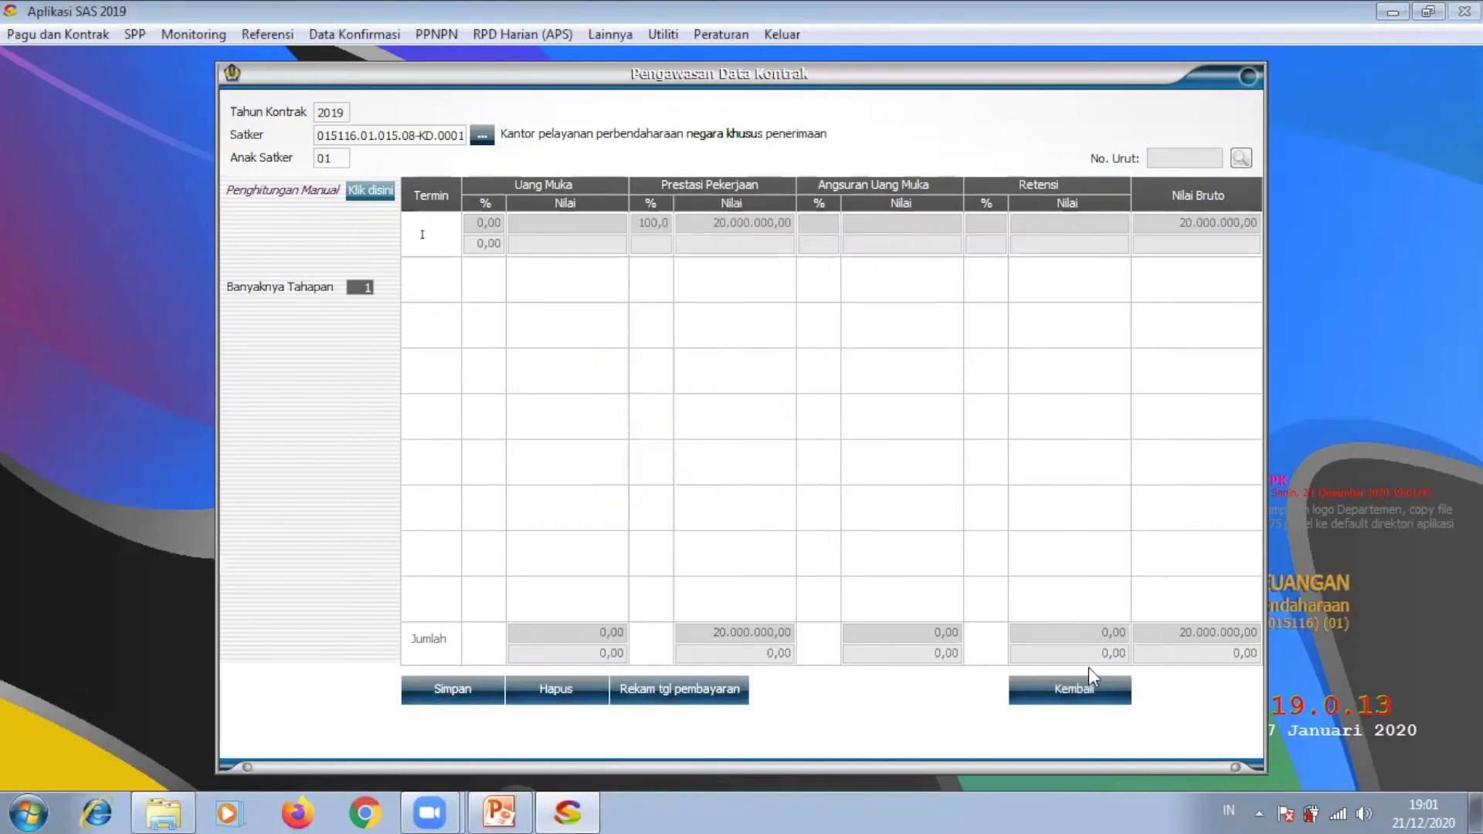
click(1075, 685)
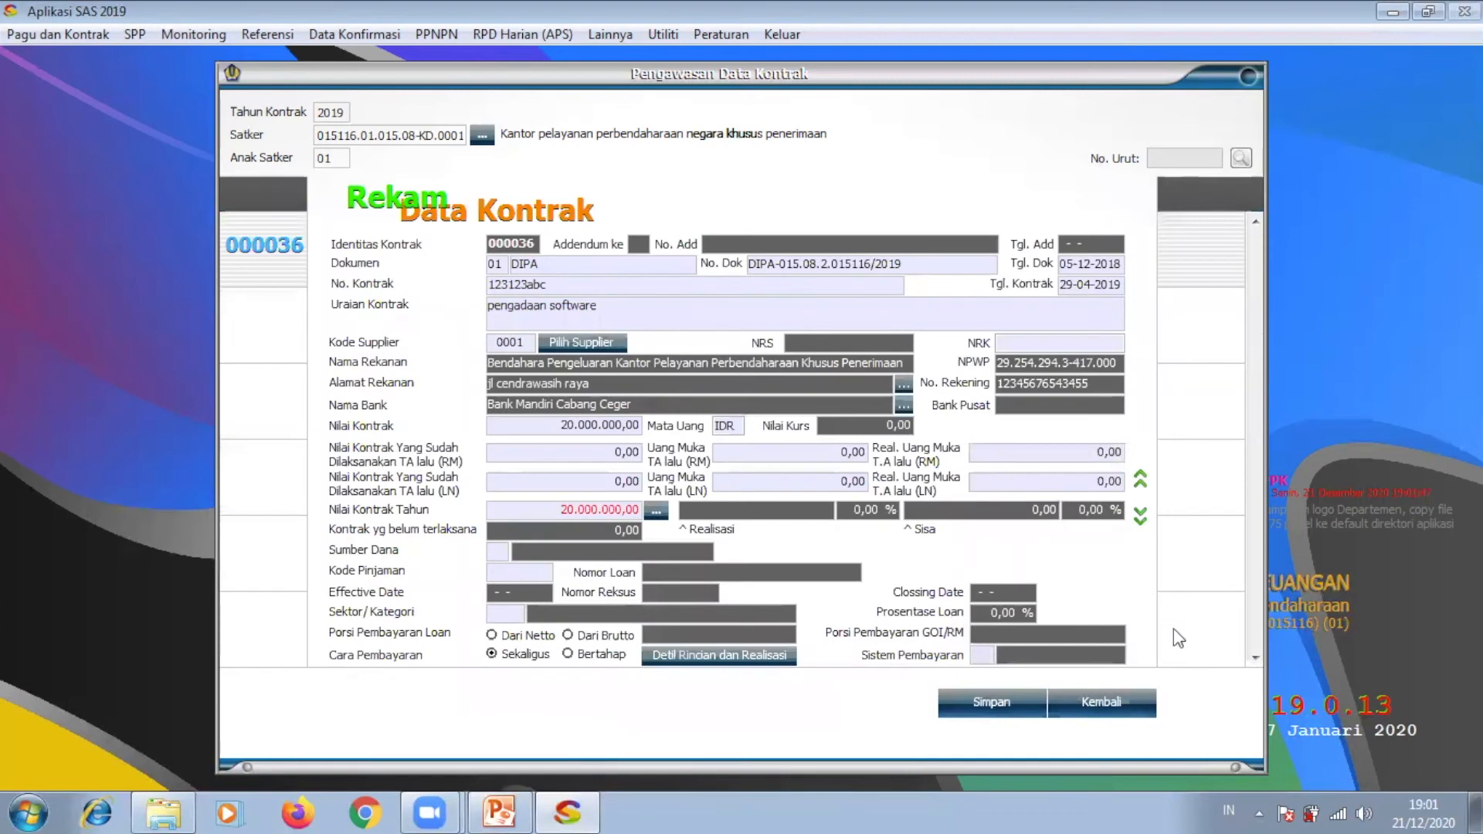
click(1141, 517)
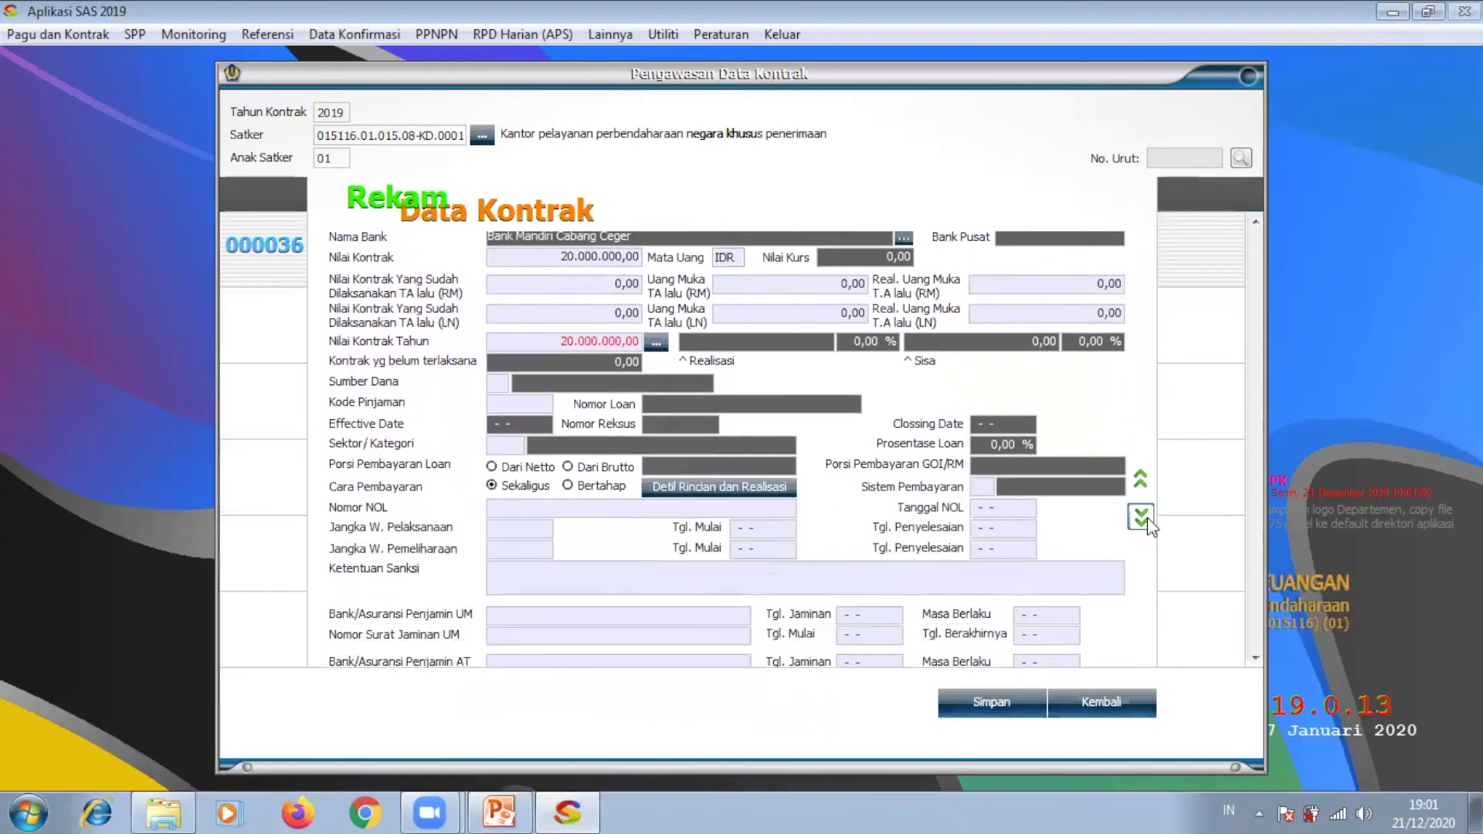
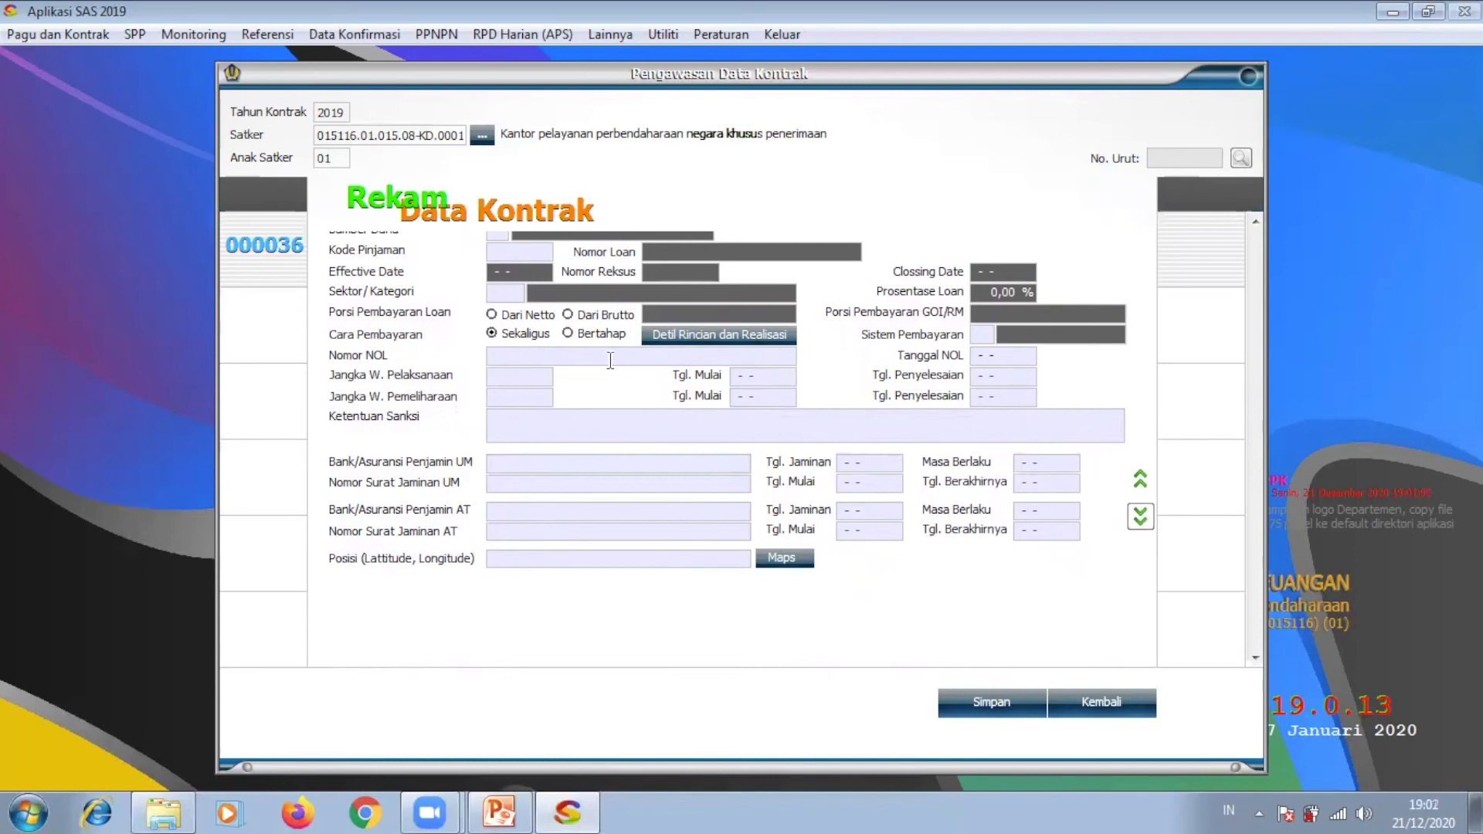
Step: Set the work period to 215 days starting 29-06-2019
click(516, 377)
text(2015)
key(Tab)
double_click(513, 378)
text(215 Hari)
click(740, 373)
text(2)
text(902)
text(6201)
text(9)
Step: Set the maintenance period to 6 days starting 30-01-2020
click(530, 392)
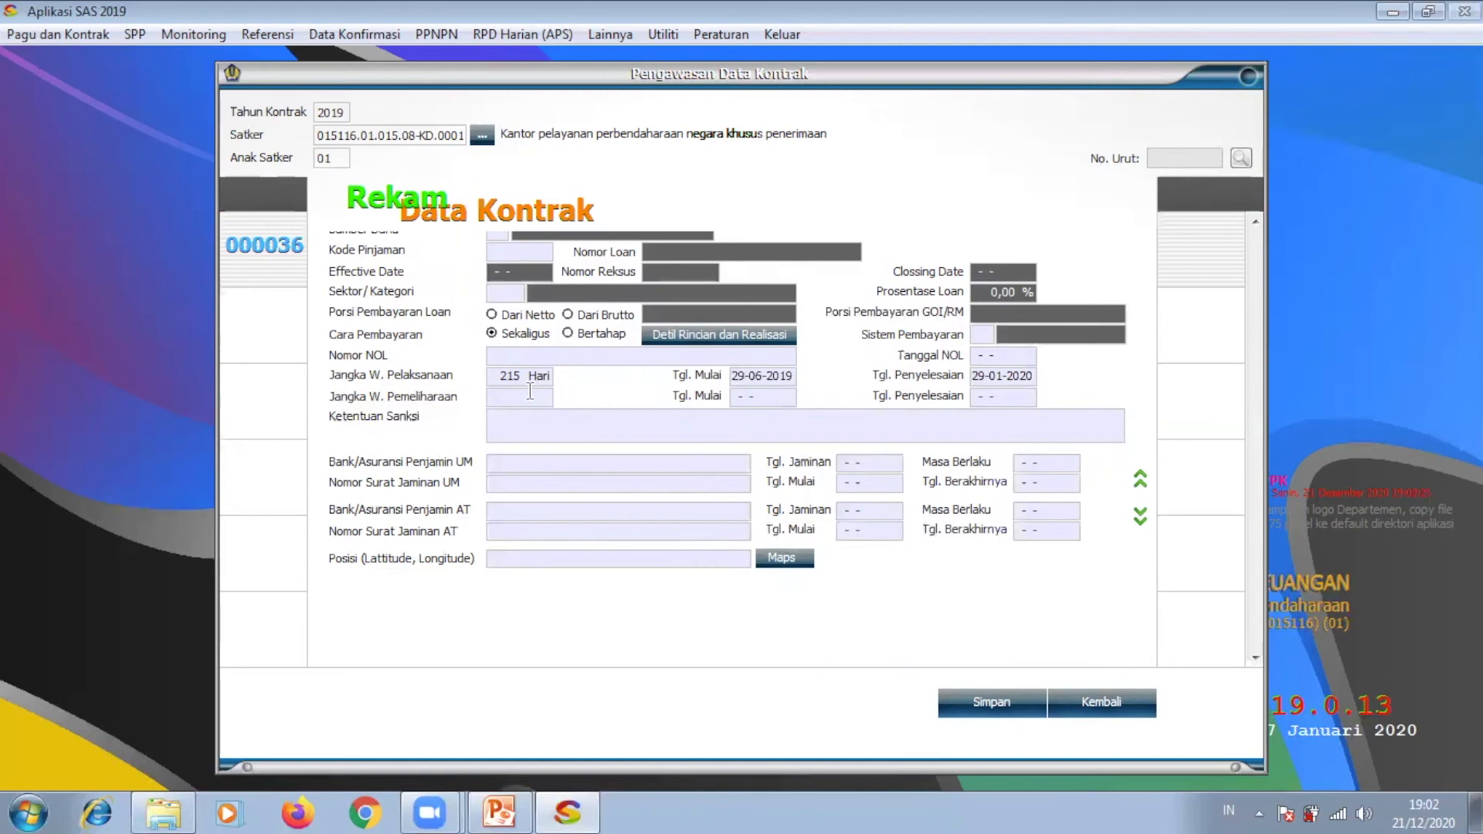
text(6)
key(Tab)
text(30-01-2020)
key(Tab)
Step: Enter the penalty clause 'denda RP6.000.000 jika terlambat penyelesaian perhari' in Ketentuan Sanksi
click(538, 434)
key(BackSpace)
text(denda)
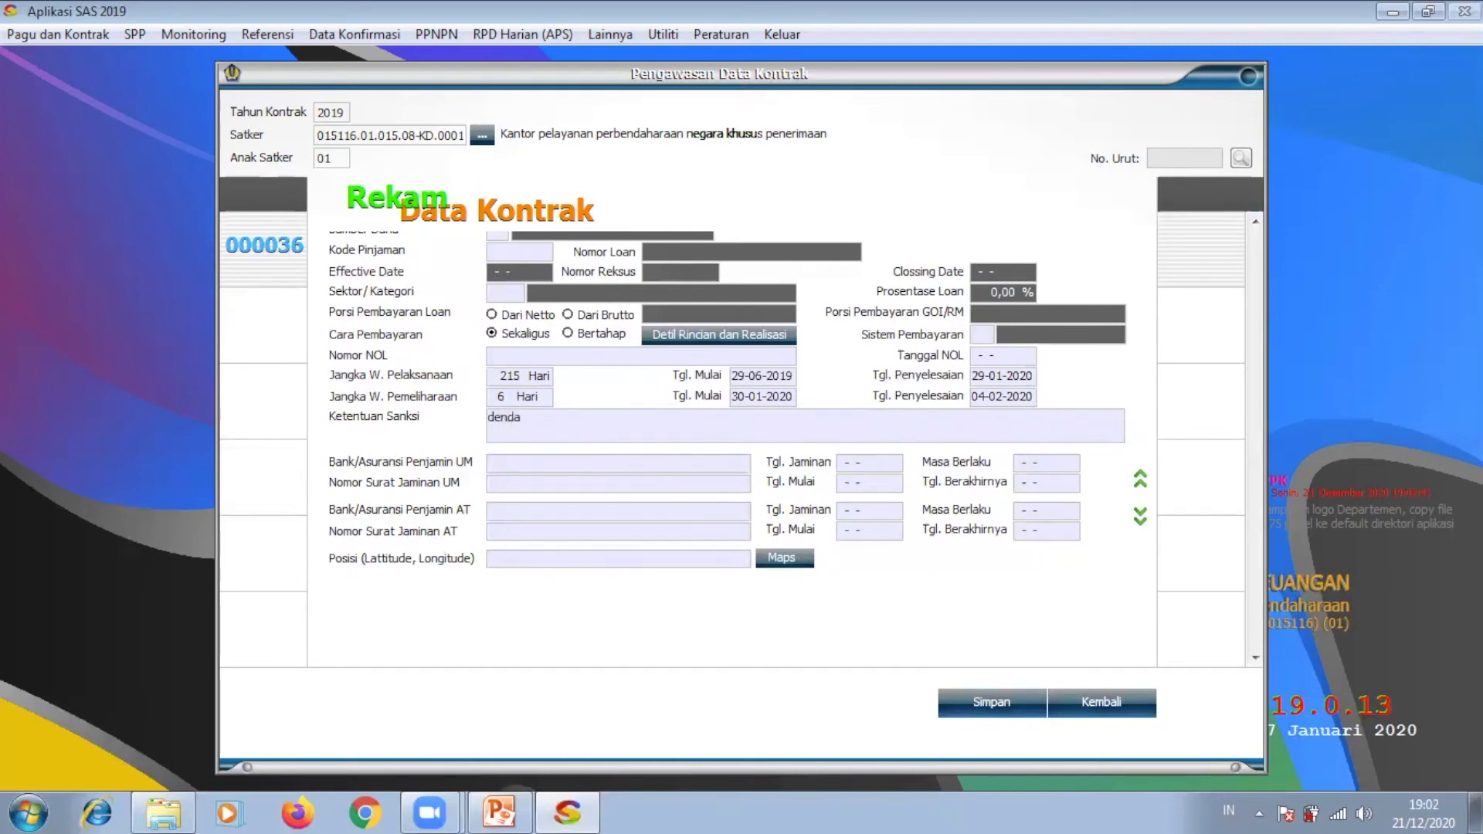
text( RP)
text(6.000)
text(.0)
text(00)
text( APA)
key(BackSpace)
key(BackSpace)
key(BackSpace)
text(JIKA)
key(BackSpace)
key(BackSpace)
key(BackSpace)
key(BackSpace)
text(jika terlambat)
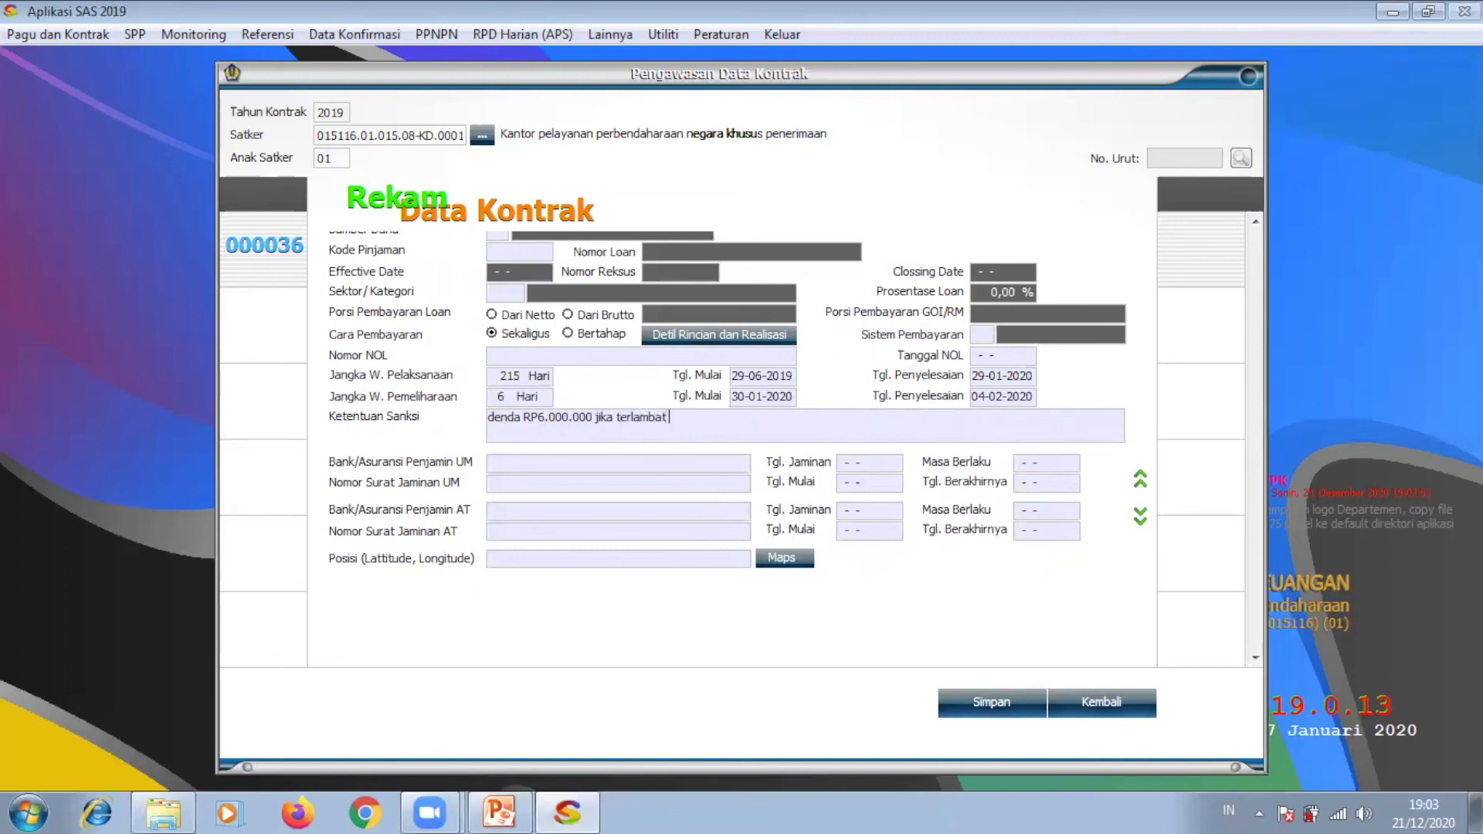
text( penyelesaian perhari)
Step: Enter Bank Mandiri cabang jakarta timur as UM and AT guarantor, with guarantee letter numbers
click(605, 469)
text(Bank Mandiri cabang)
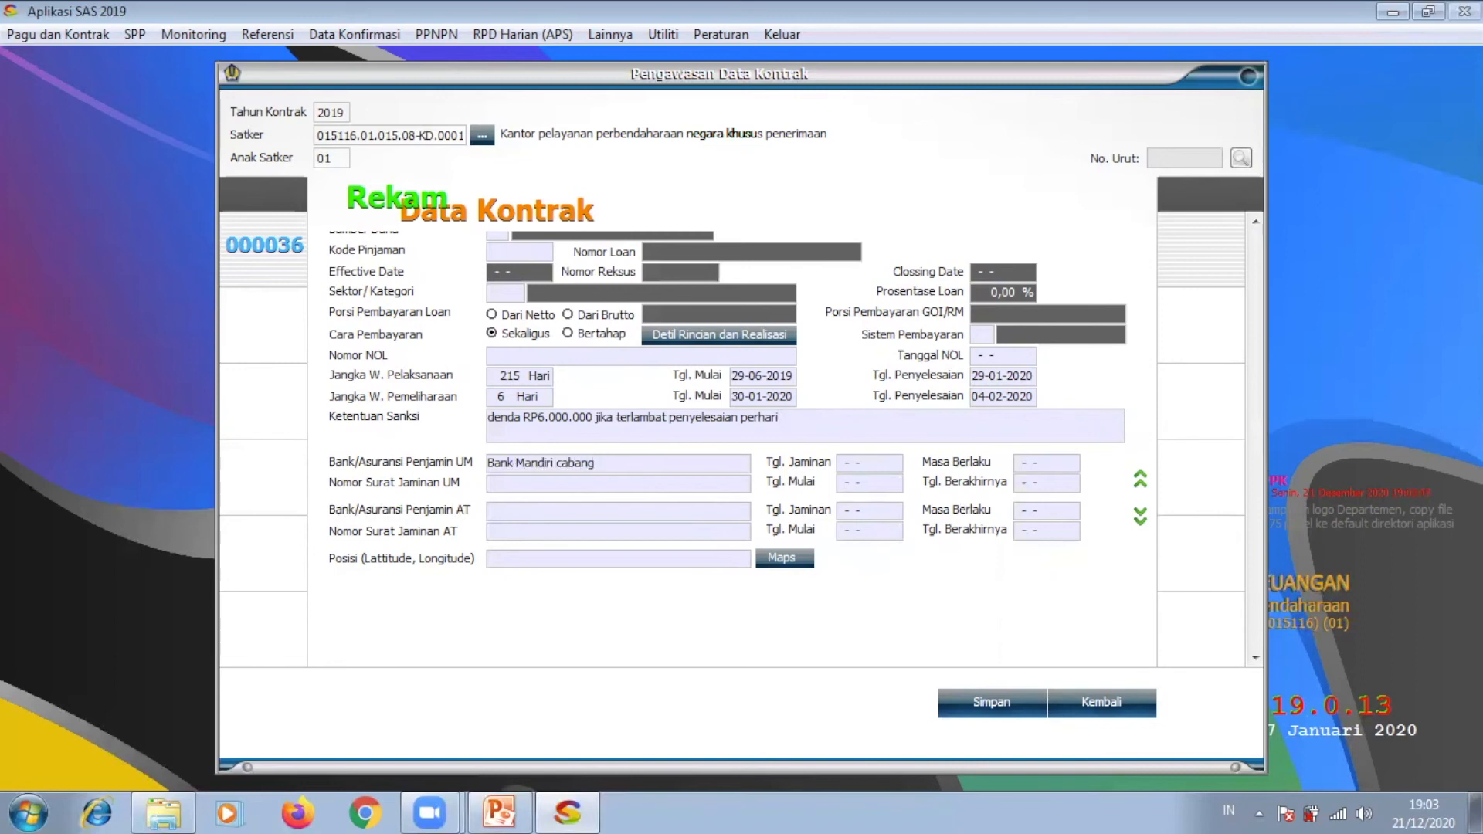
text( jakarta)
text( timur)
text(12345678987654)
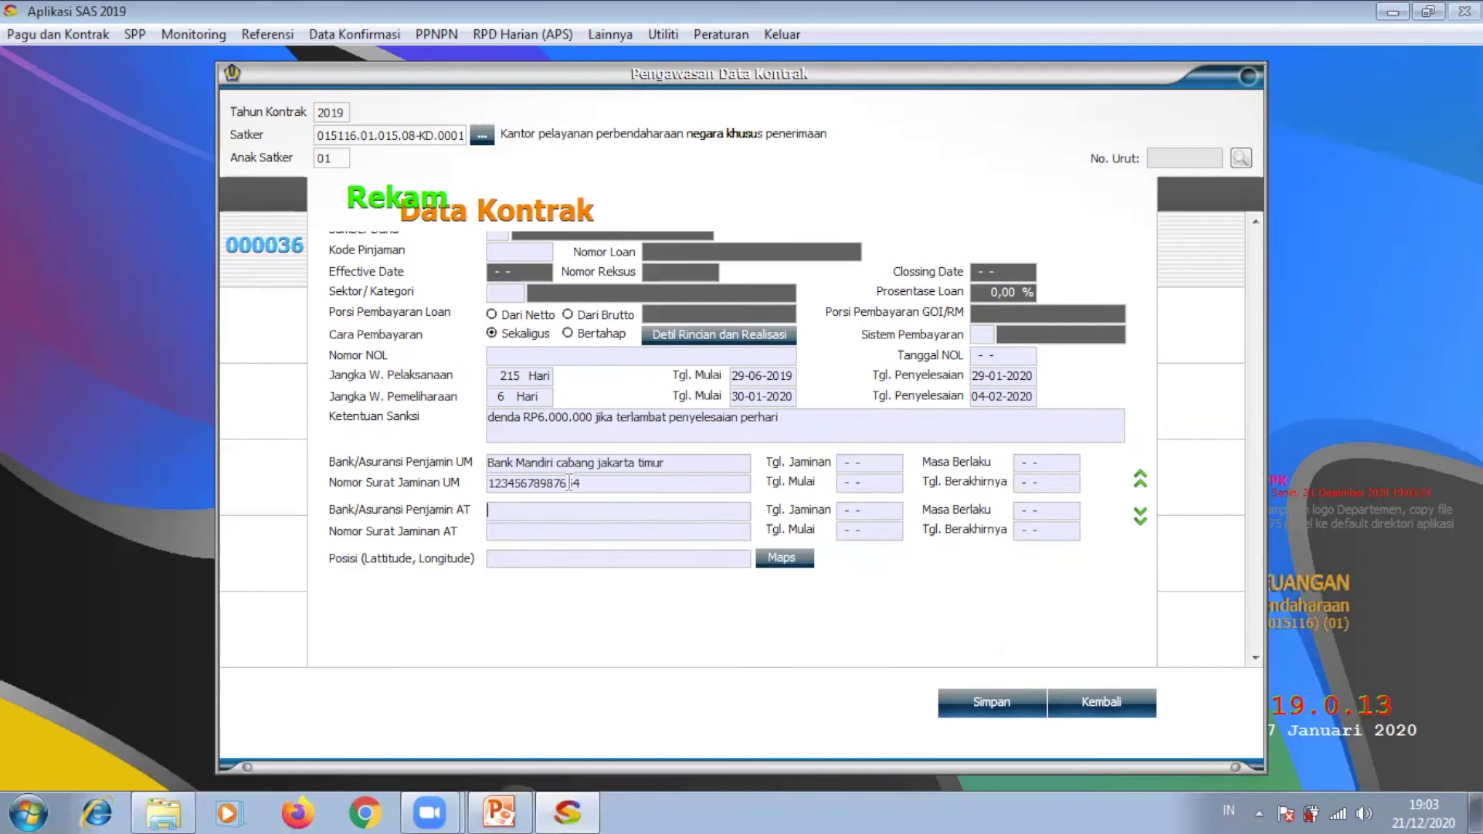
drag(490, 467, 653, 473)
key(ctrl+c)
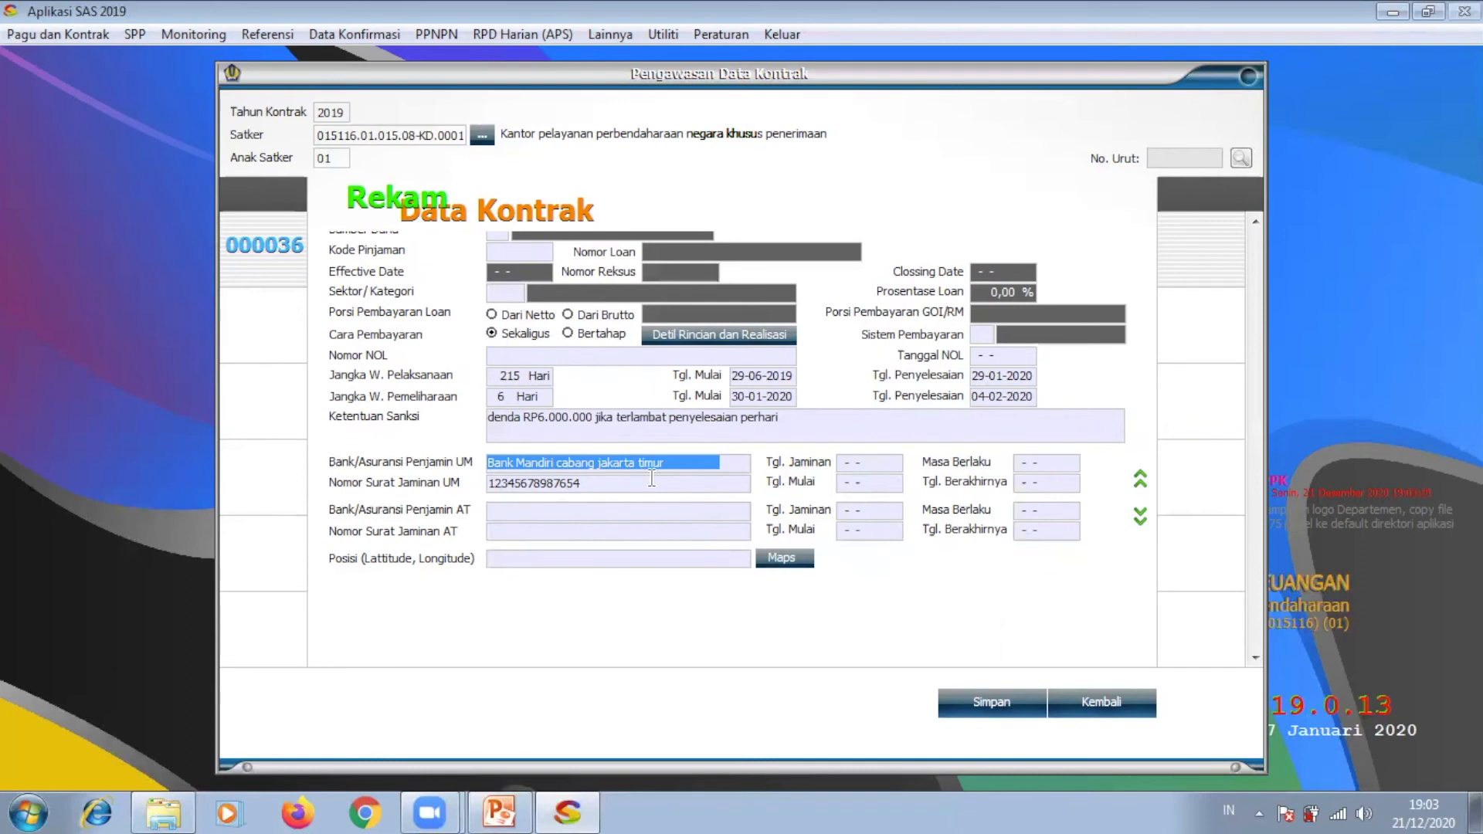
click(628, 519)
key(ctrl+v)
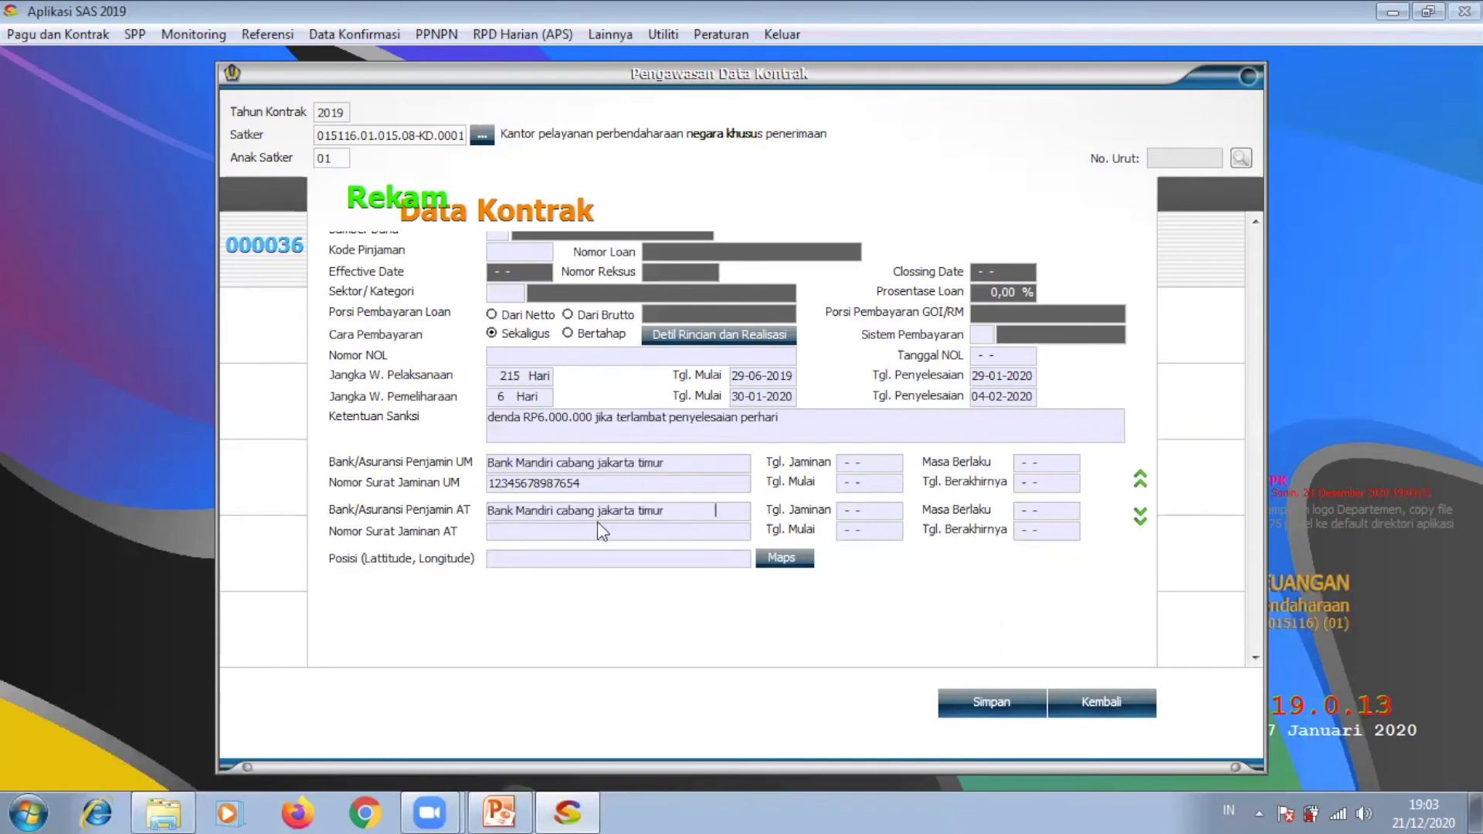
text(2134567543456)
Step: Fill the UM and AT guarantee dates from 29-06-2019, AT valid until 05-02-2020
click(838, 461)
text(29062019)
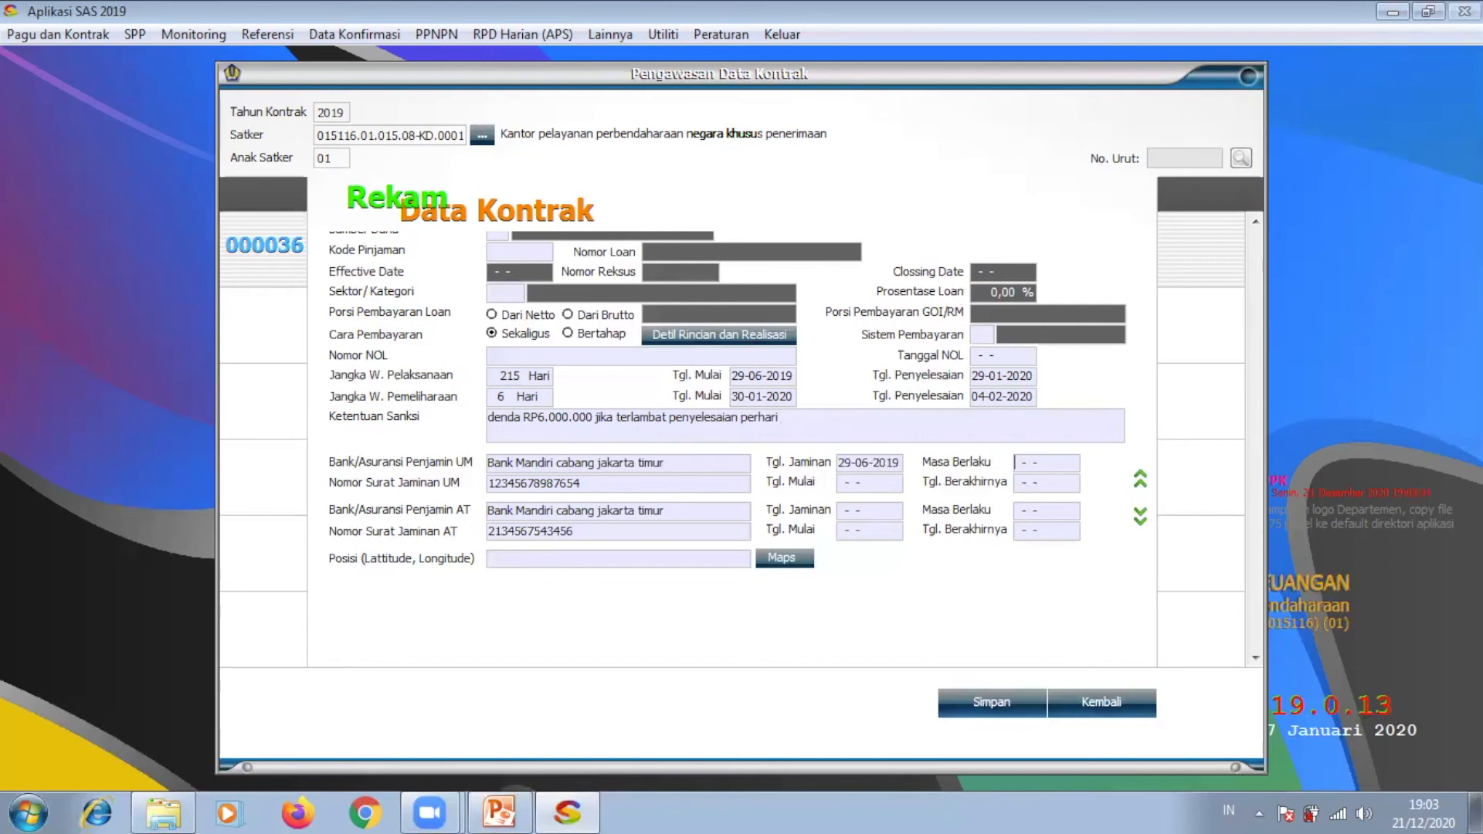
text(29)
text(012020)
text(29)
text(06-)
text(2019)
text(05-)
text(020202)
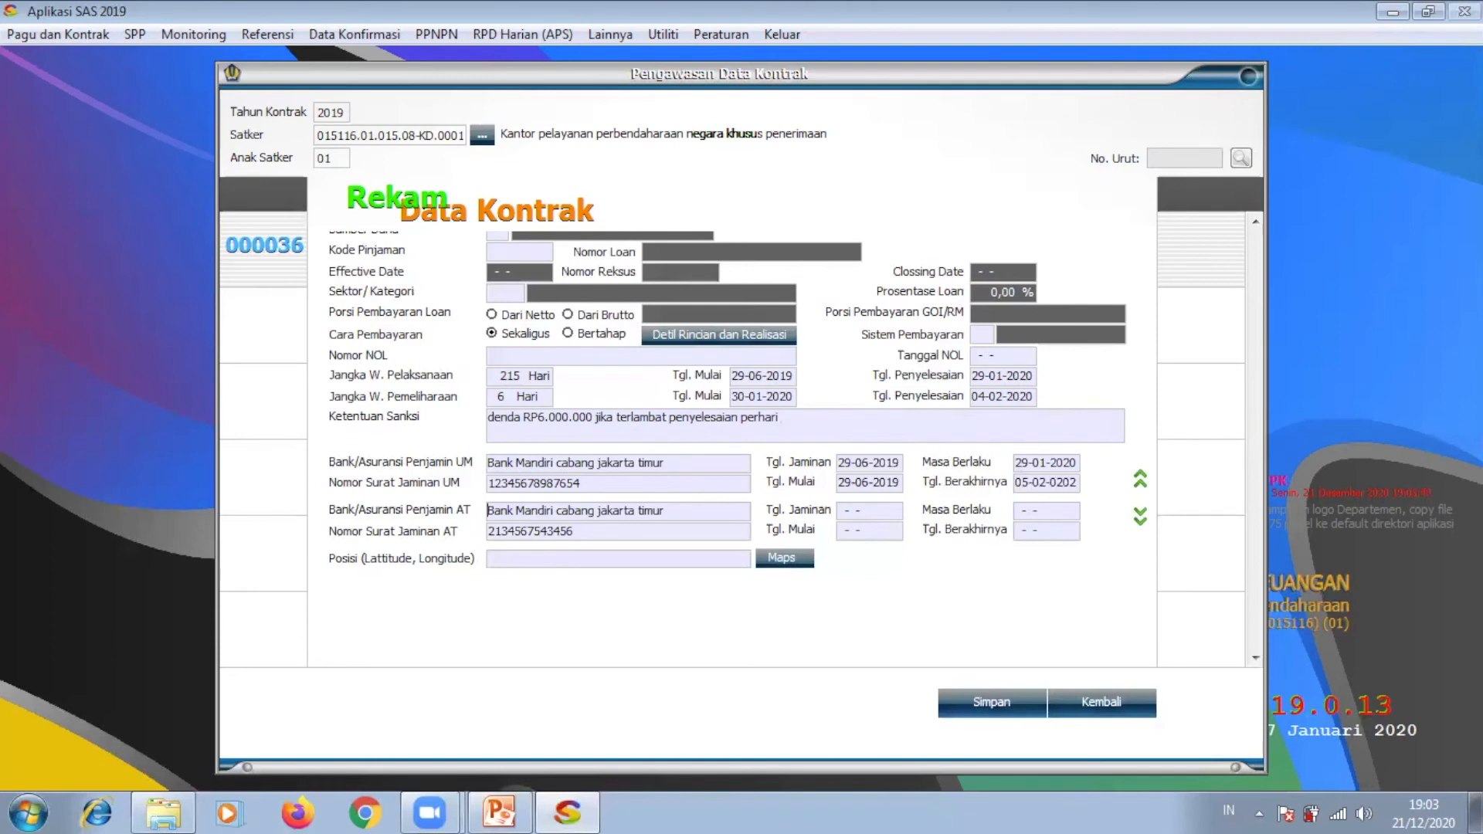
click(842, 510)
text(2906)
text(2019)
text(0502)
text(2020)
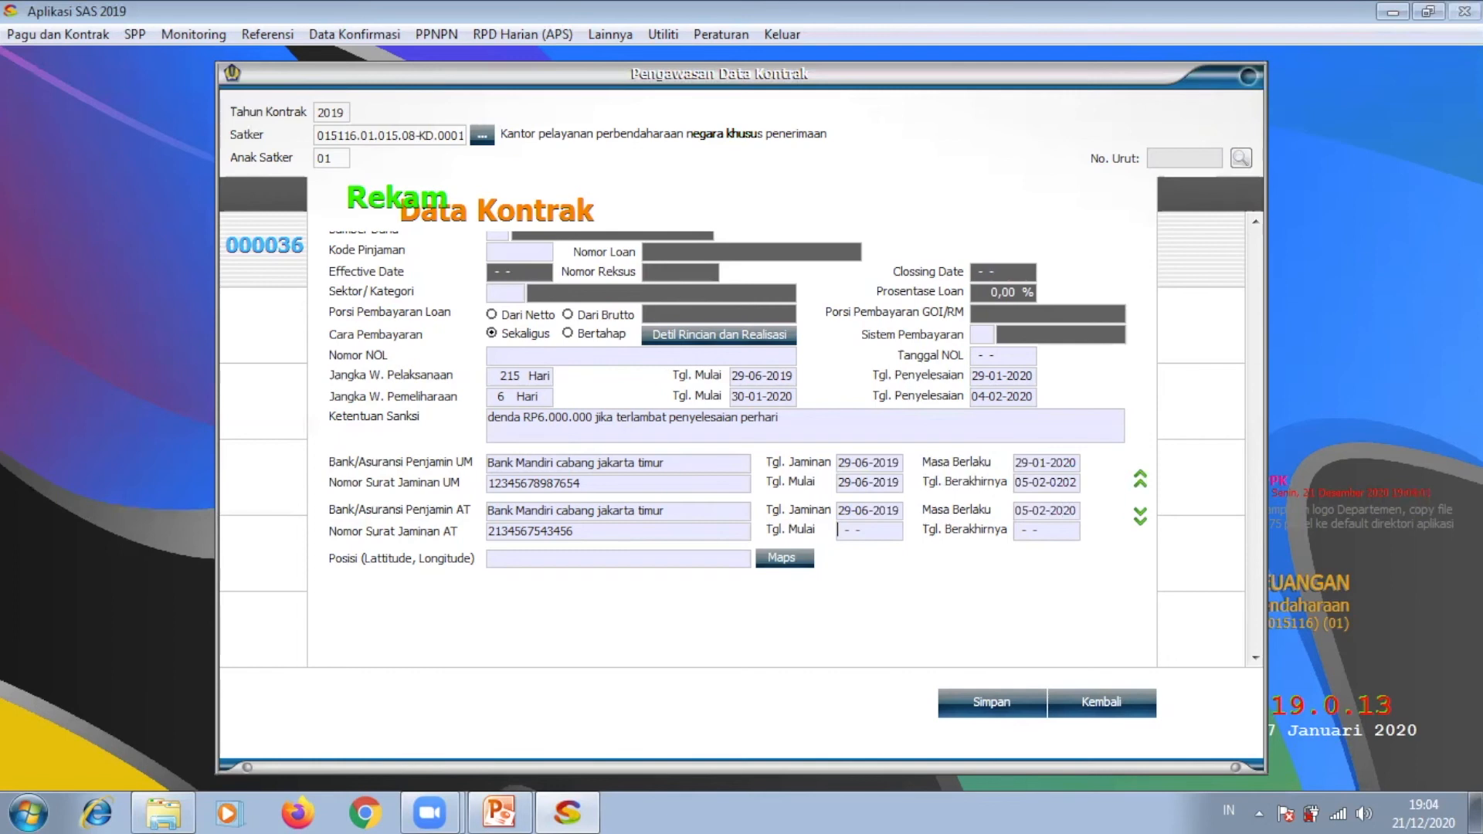
text(290)
text(62019)
text(050)
text(22020)
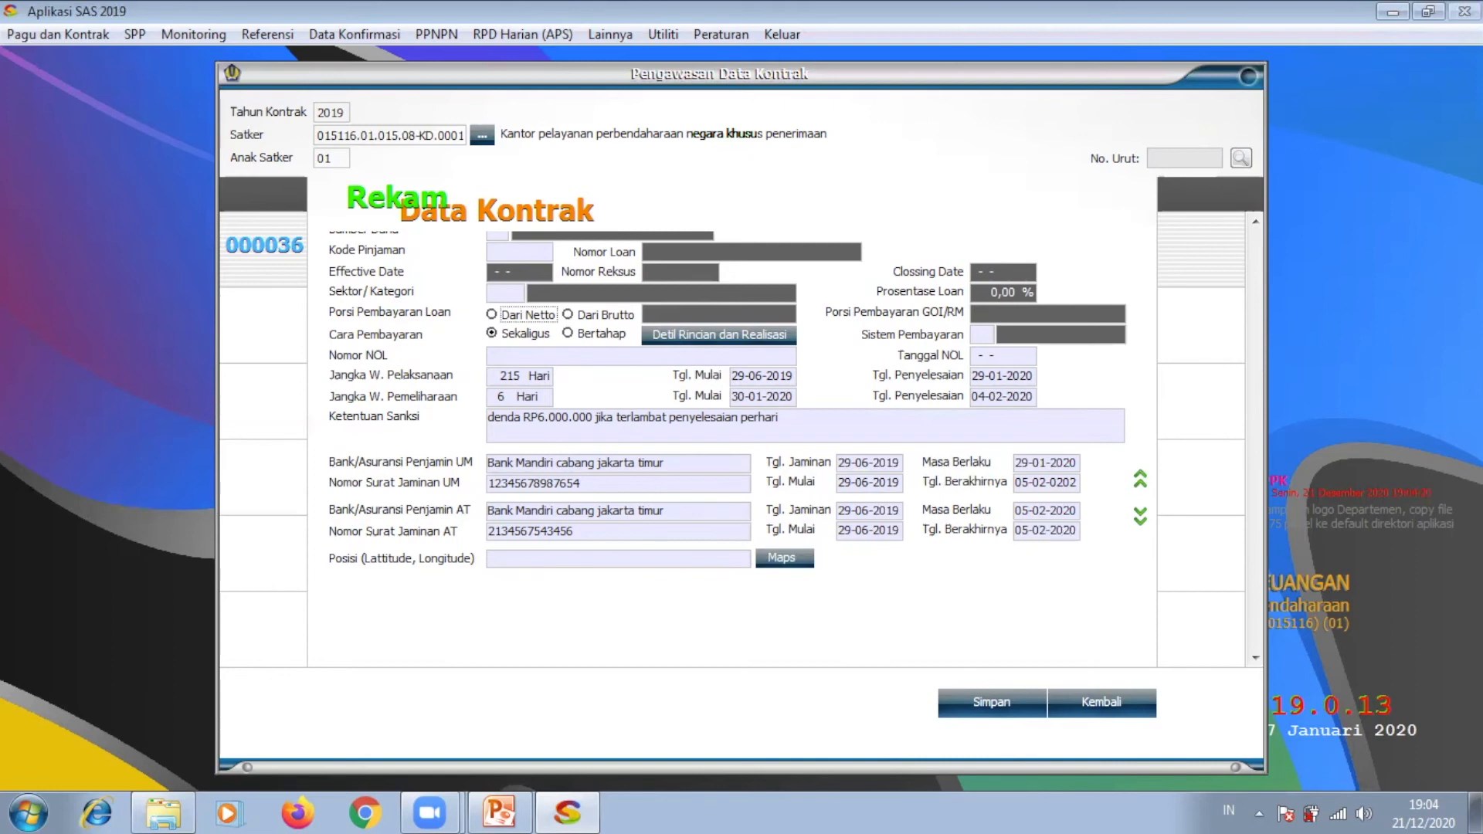
Step: Try saving the contract without project coordinates and acknowledge the required-fields notice
click(991, 703)
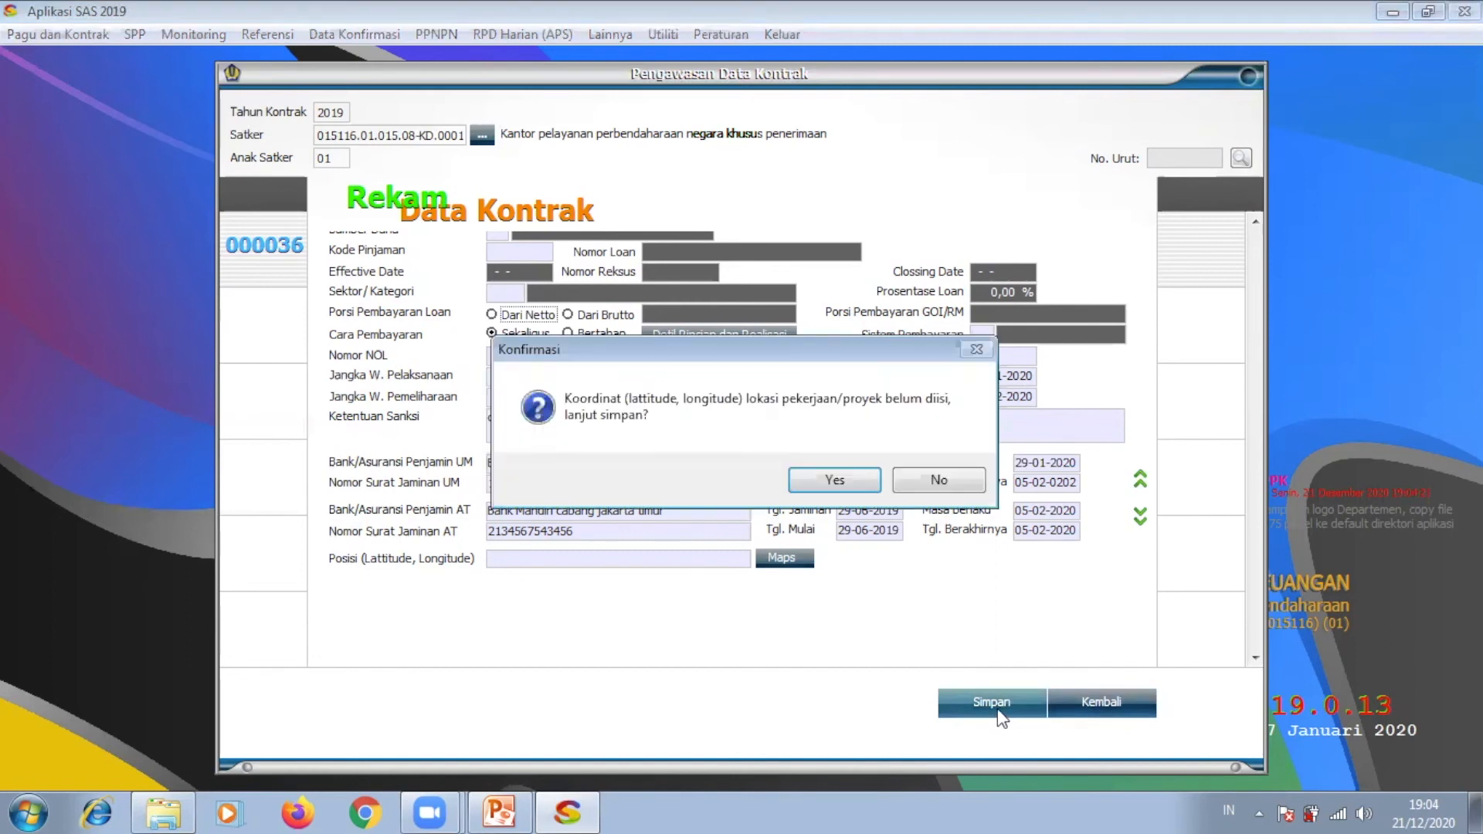
click(834, 480)
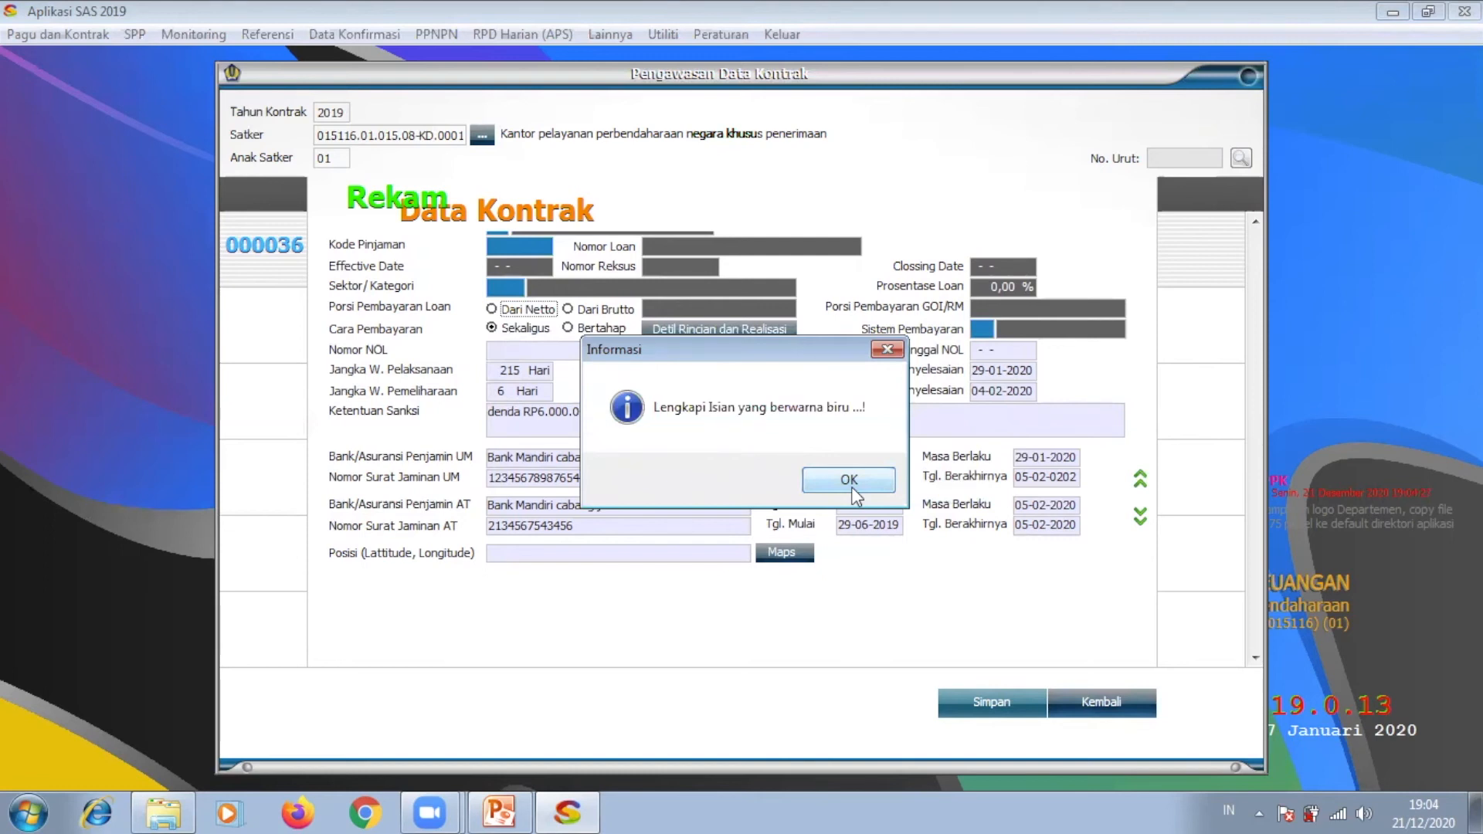
click(850, 482)
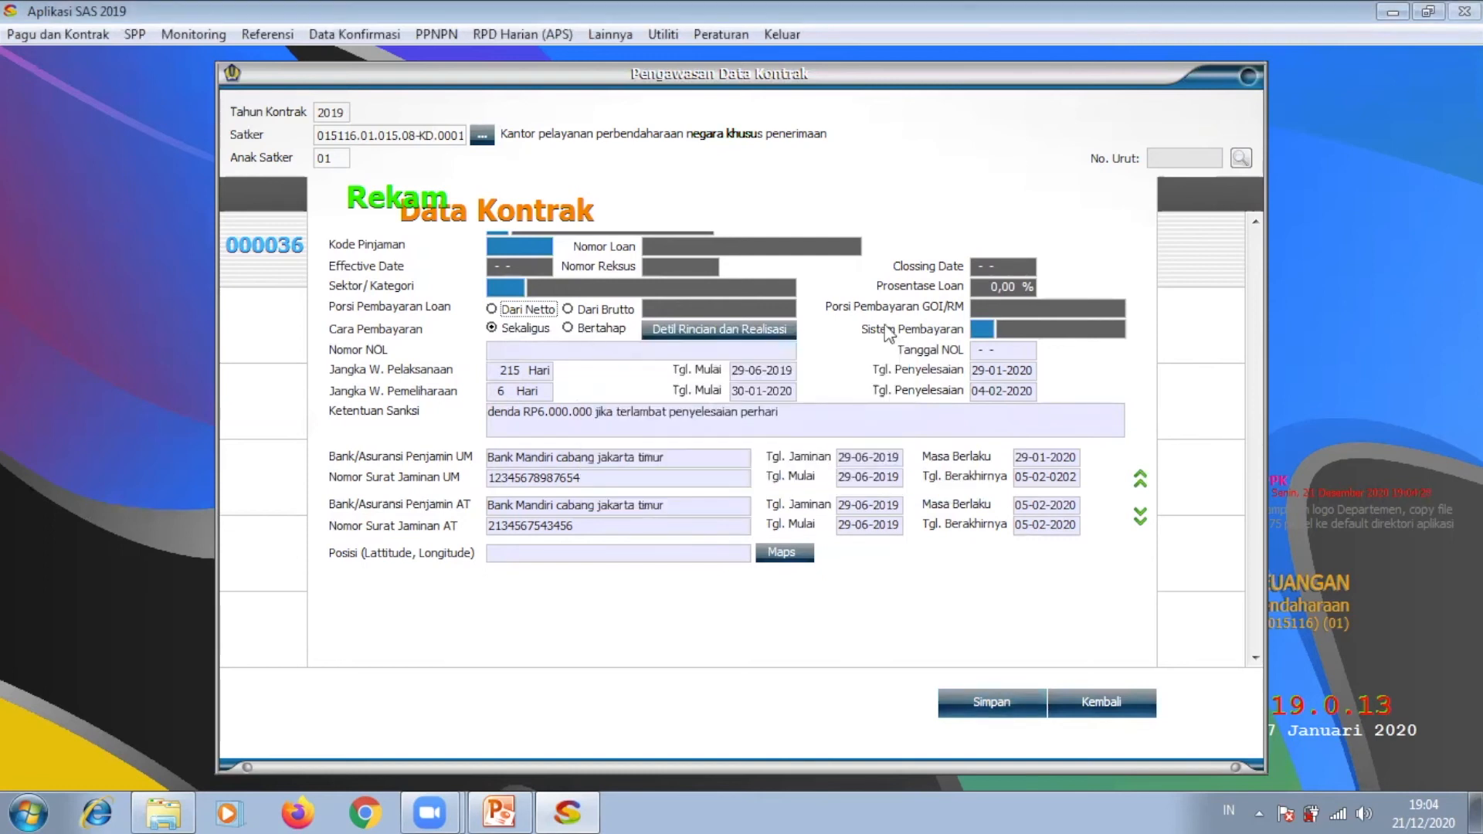
Step: Set Sumber Dana to 01 RUPIAH MURNI and Sistem Pembayaran to 0 RM
click(1141, 479)
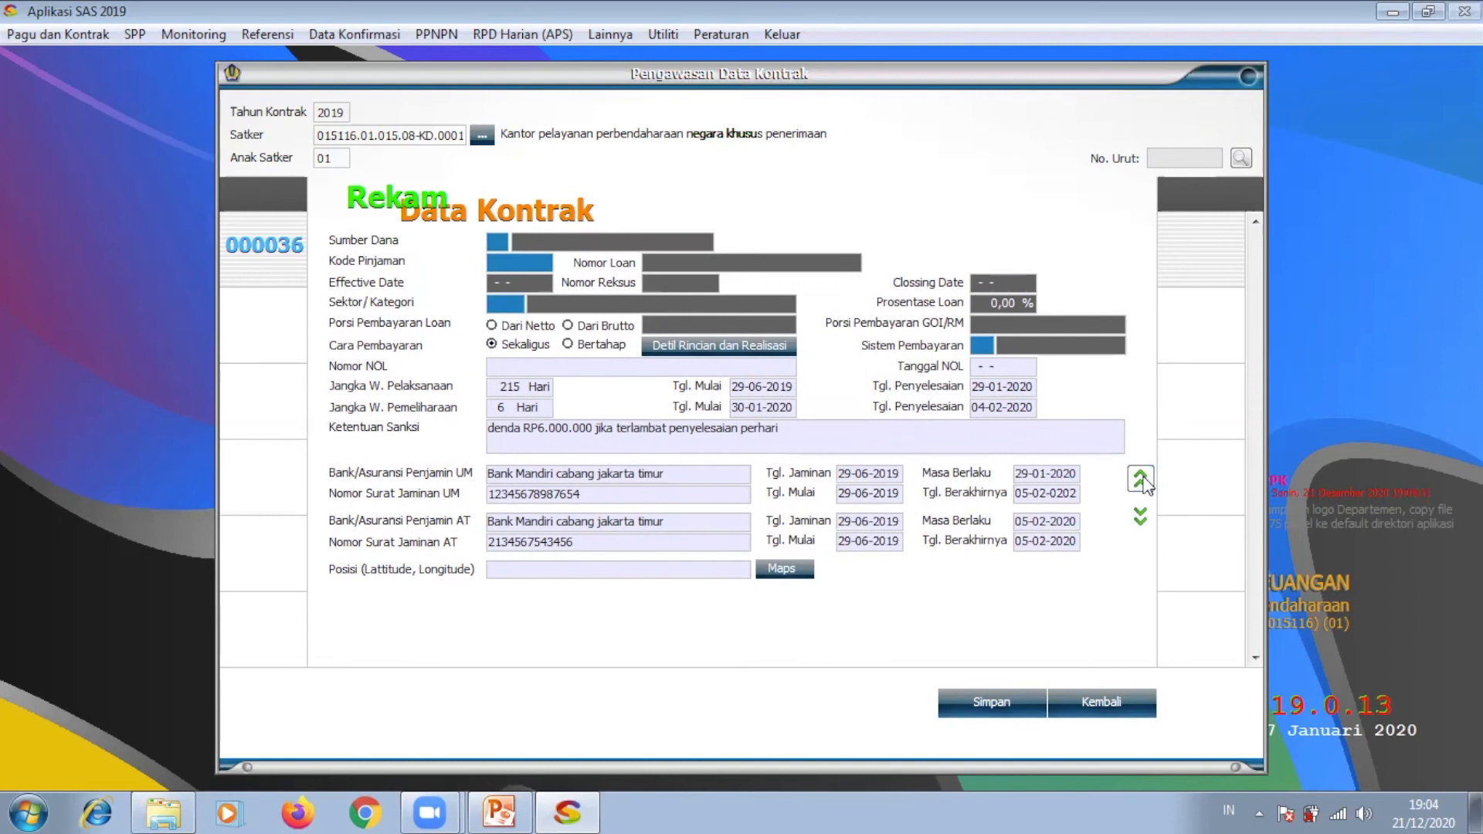
click(1141, 479)
click(1141, 479)
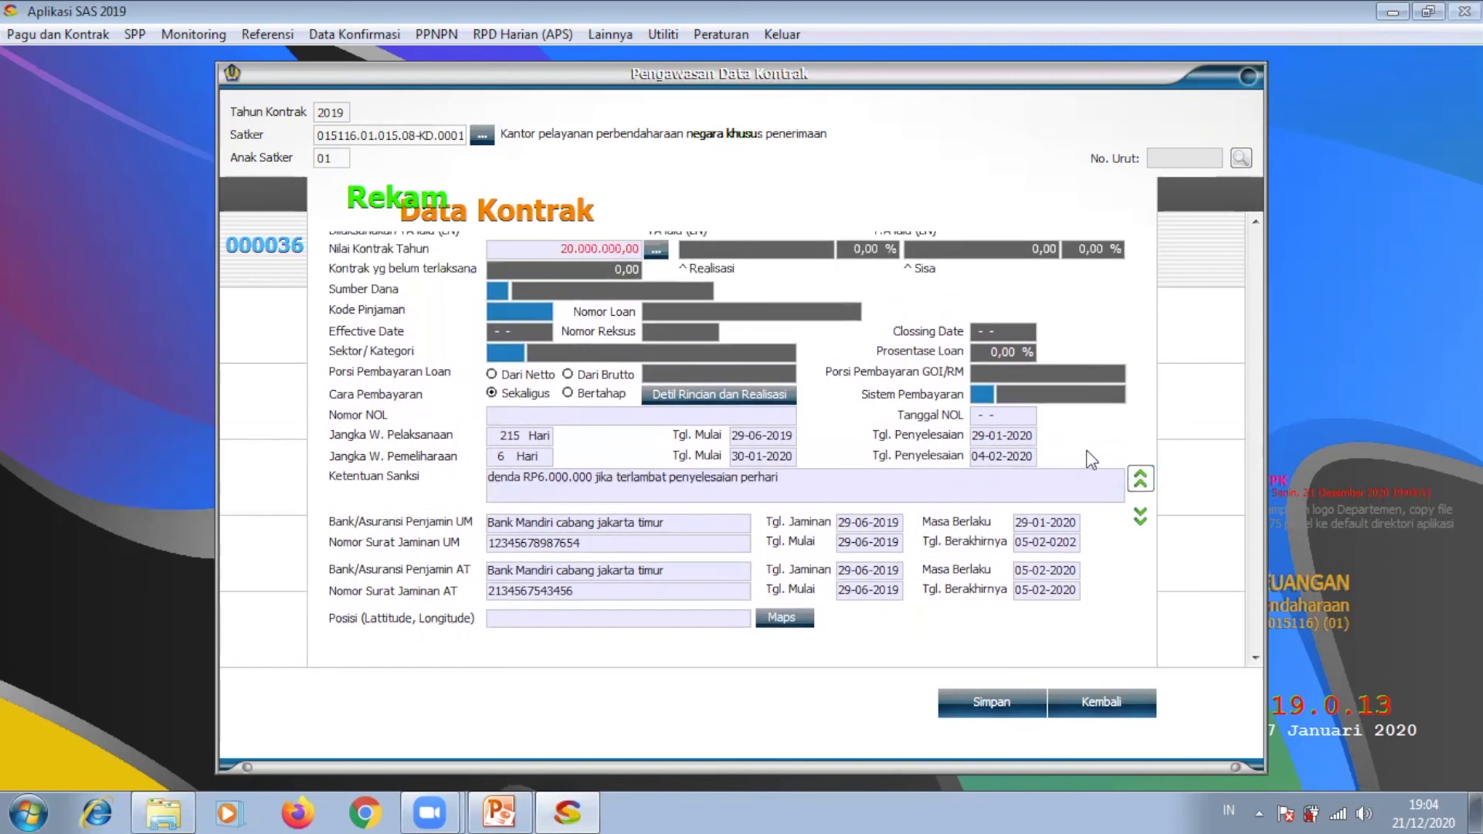
click(500, 290)
click(522, 310)
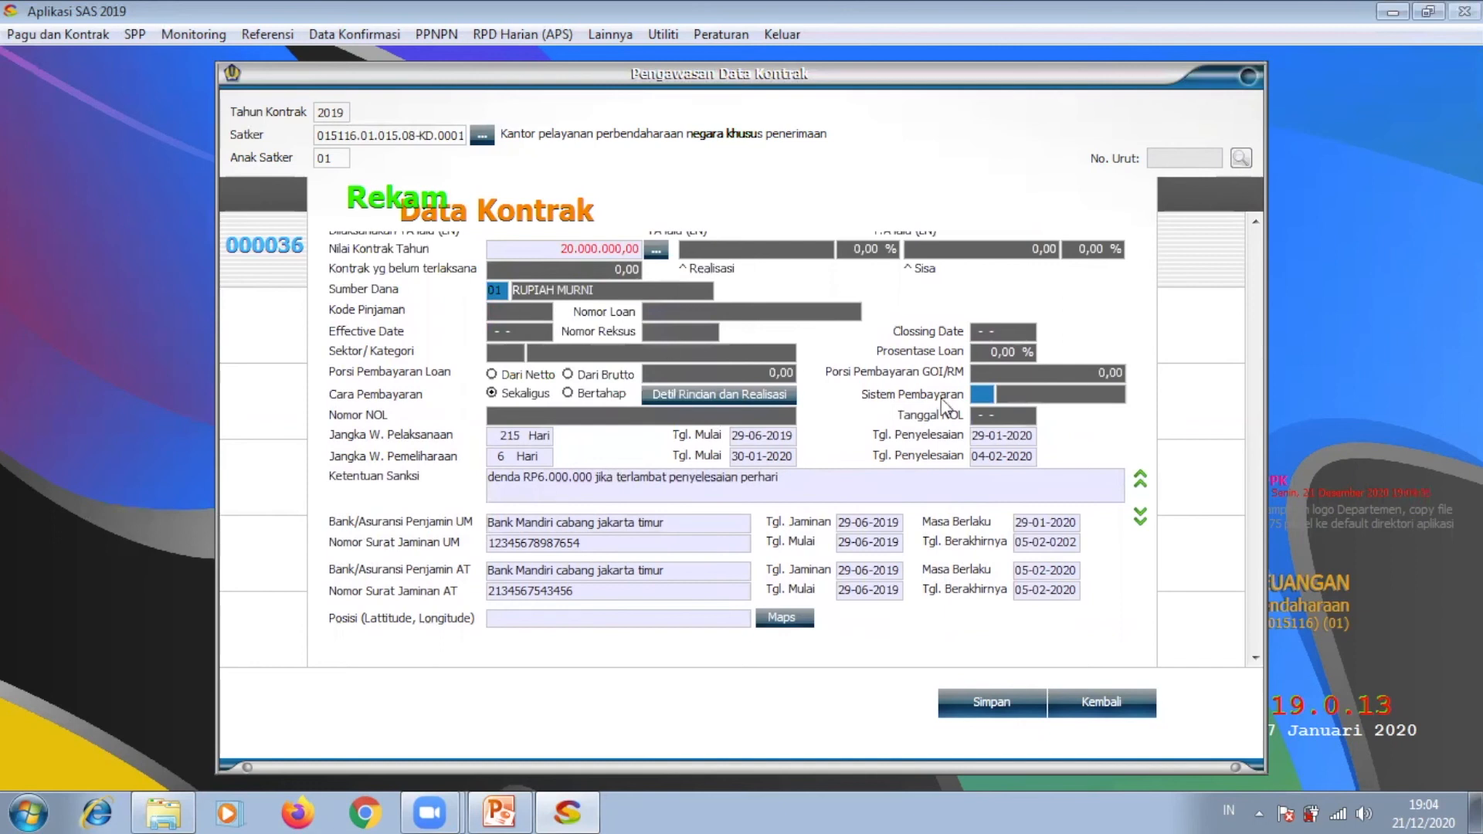
click(981, 395)
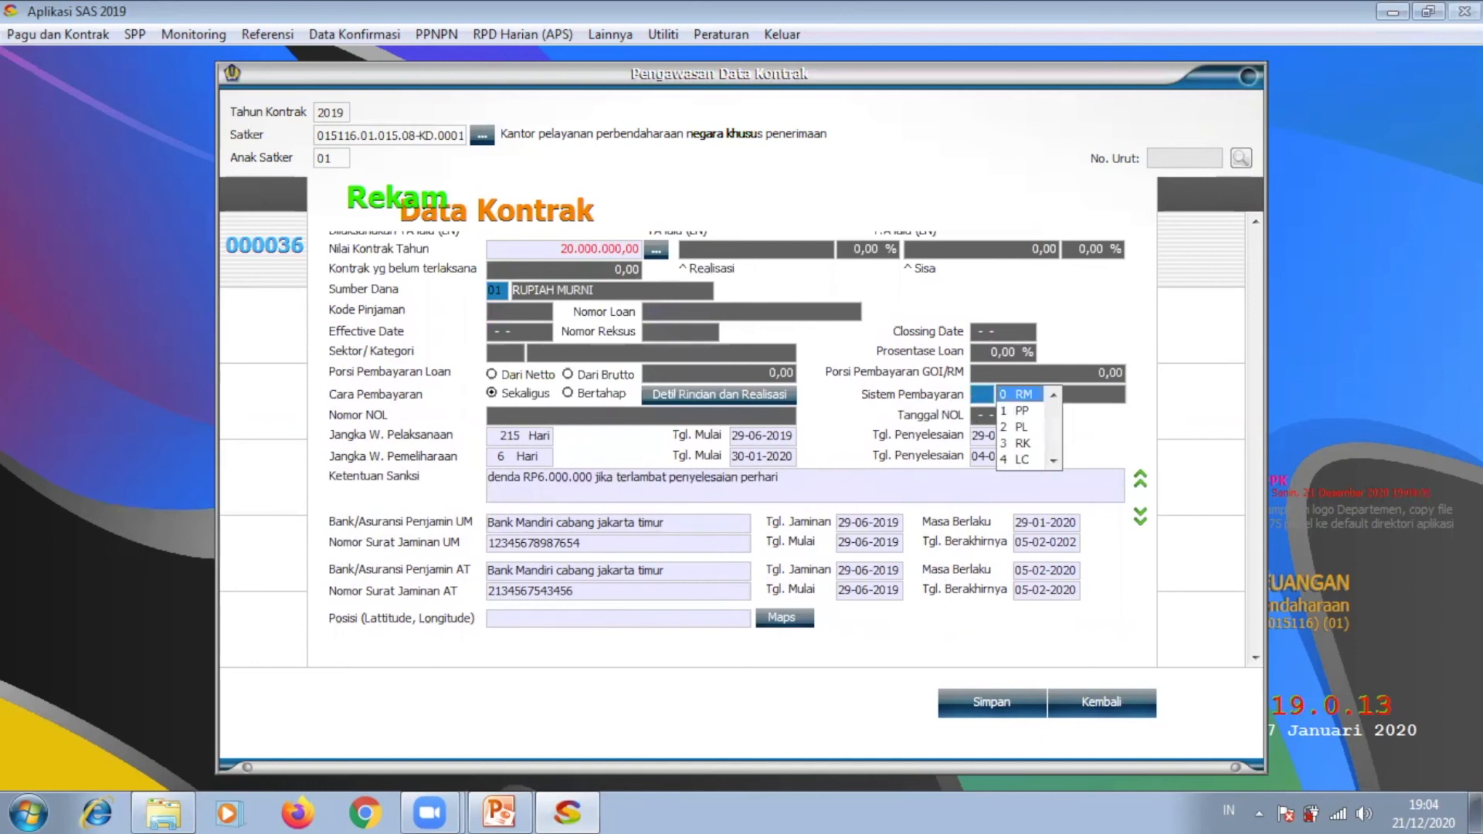
click(1018, 396)
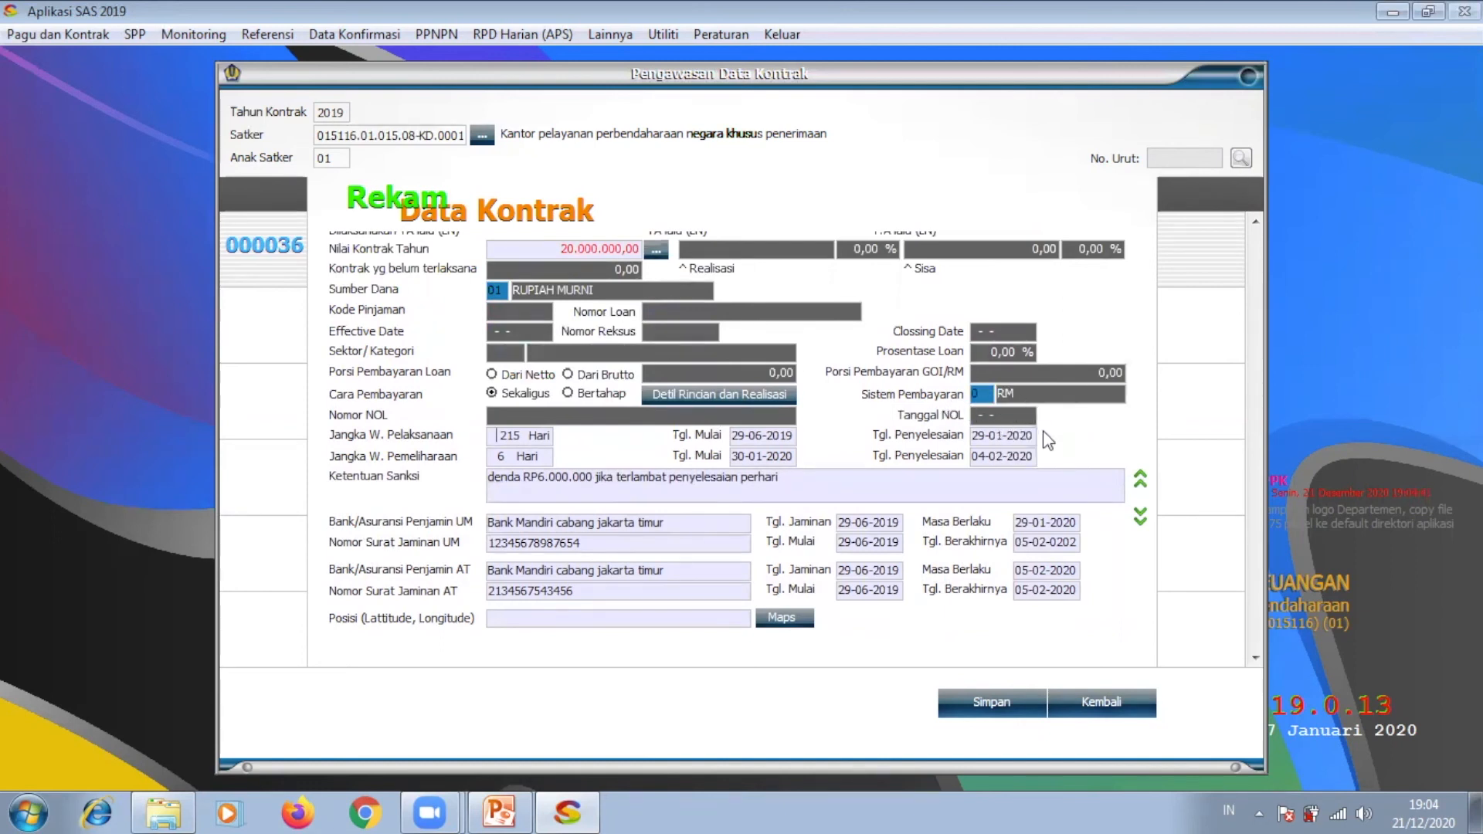
Step: Save contract 000036 again and acknowledge the saved confirmation
click(992, 702)
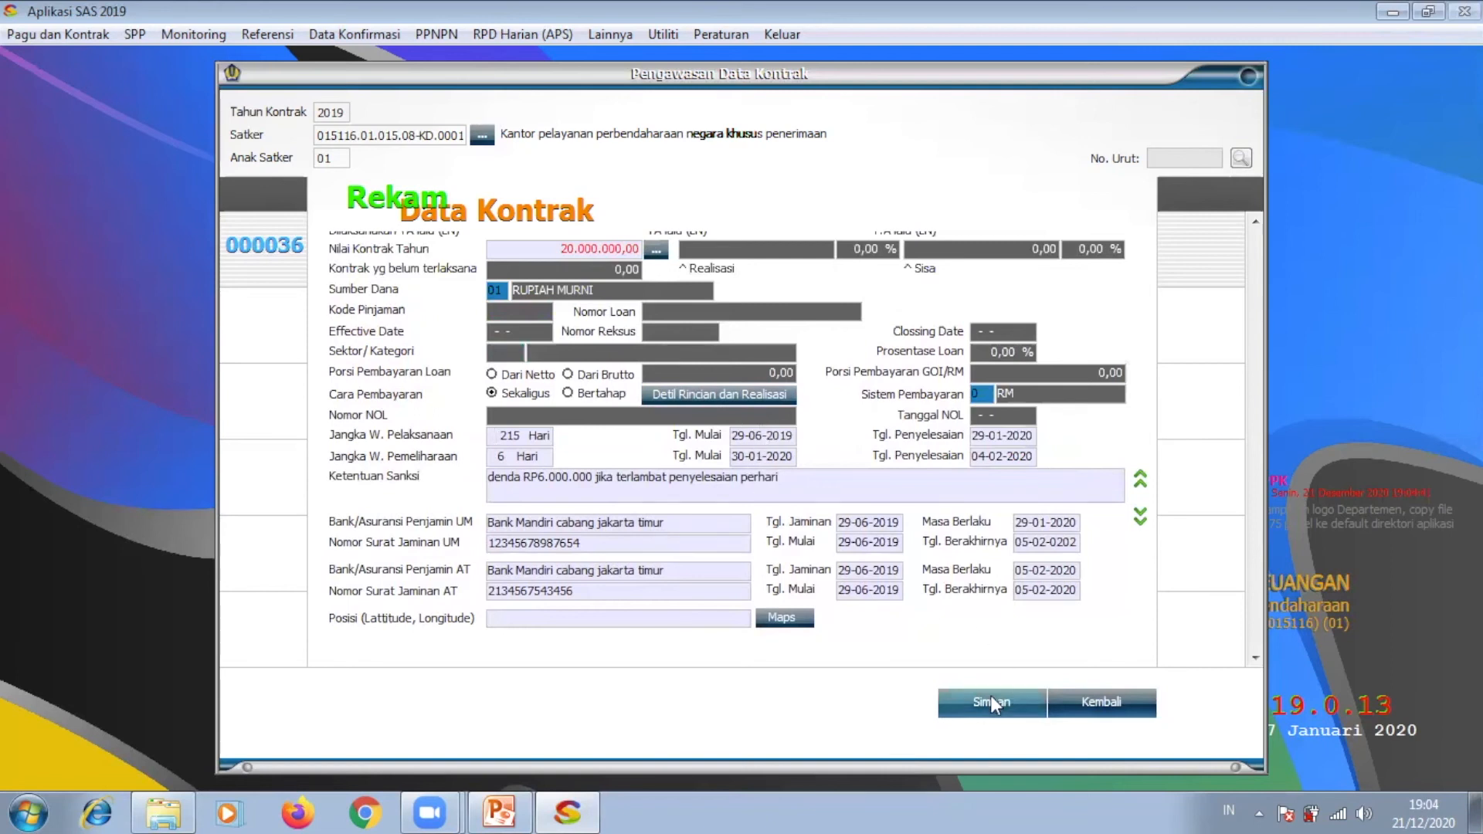
click(822, 485)
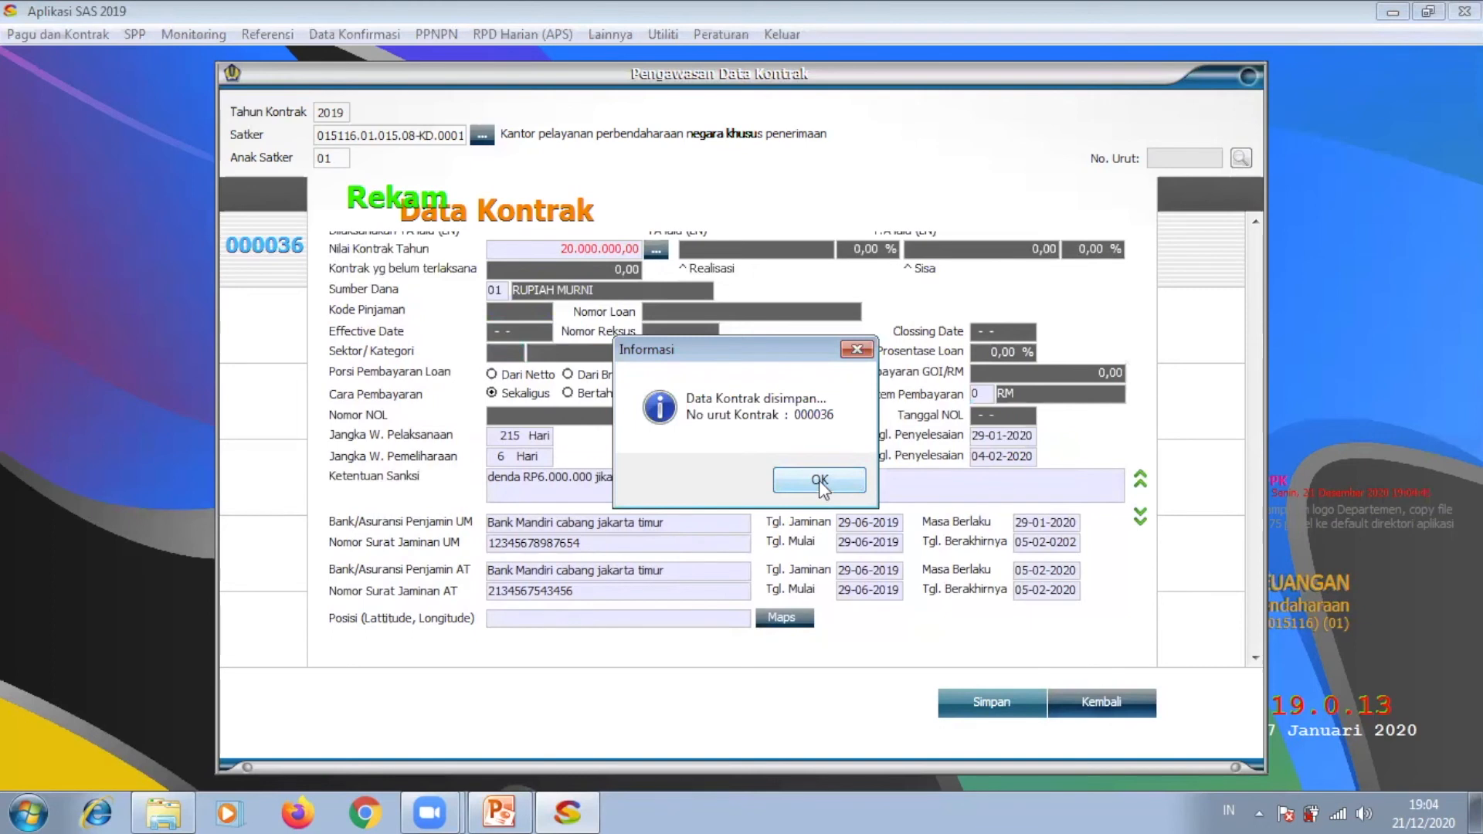
click(822, 487)
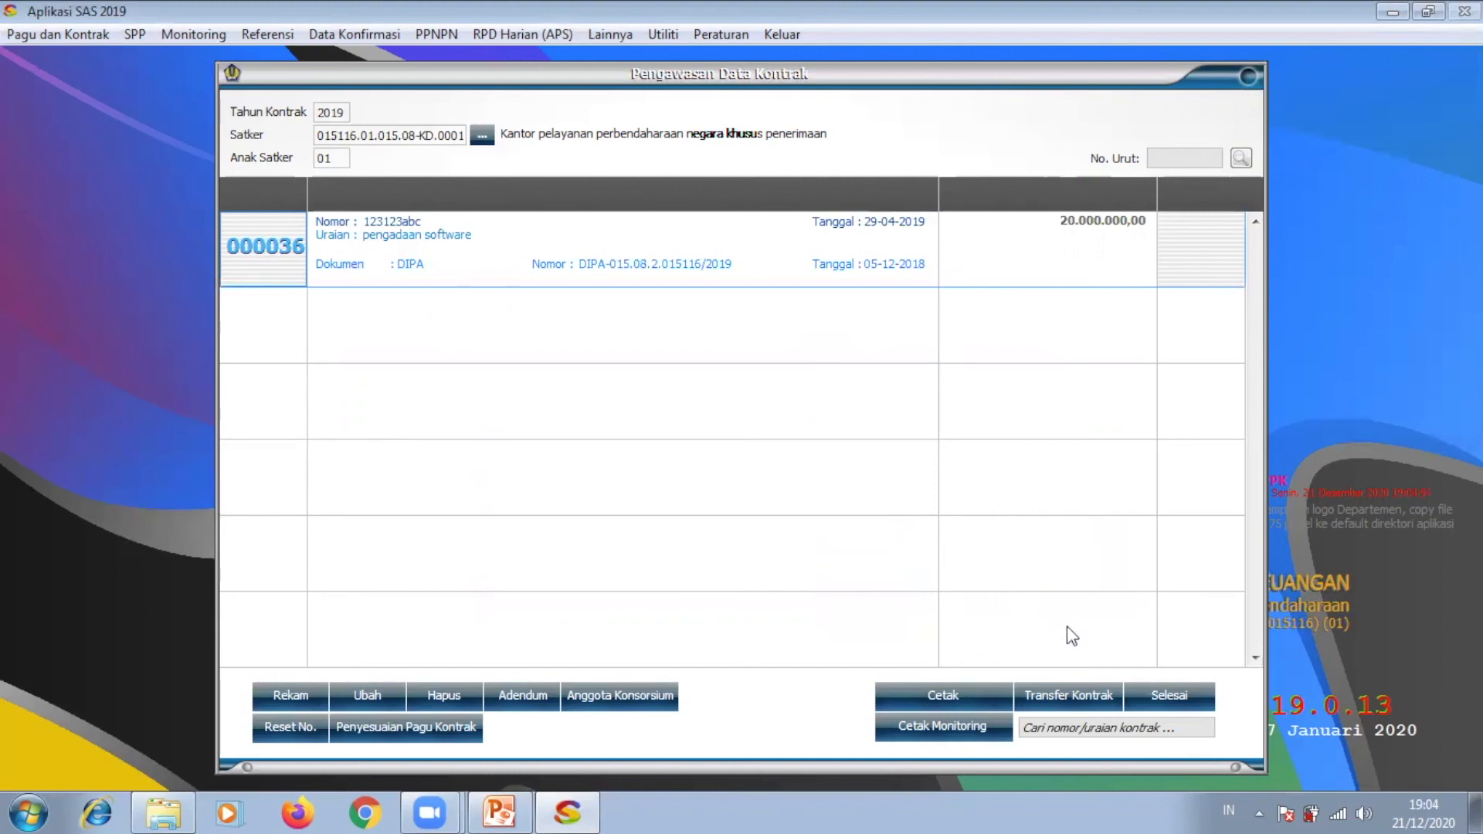
Step: Close the contract window and load the RUH SPP form from the SPP menu
click(1166, 691)
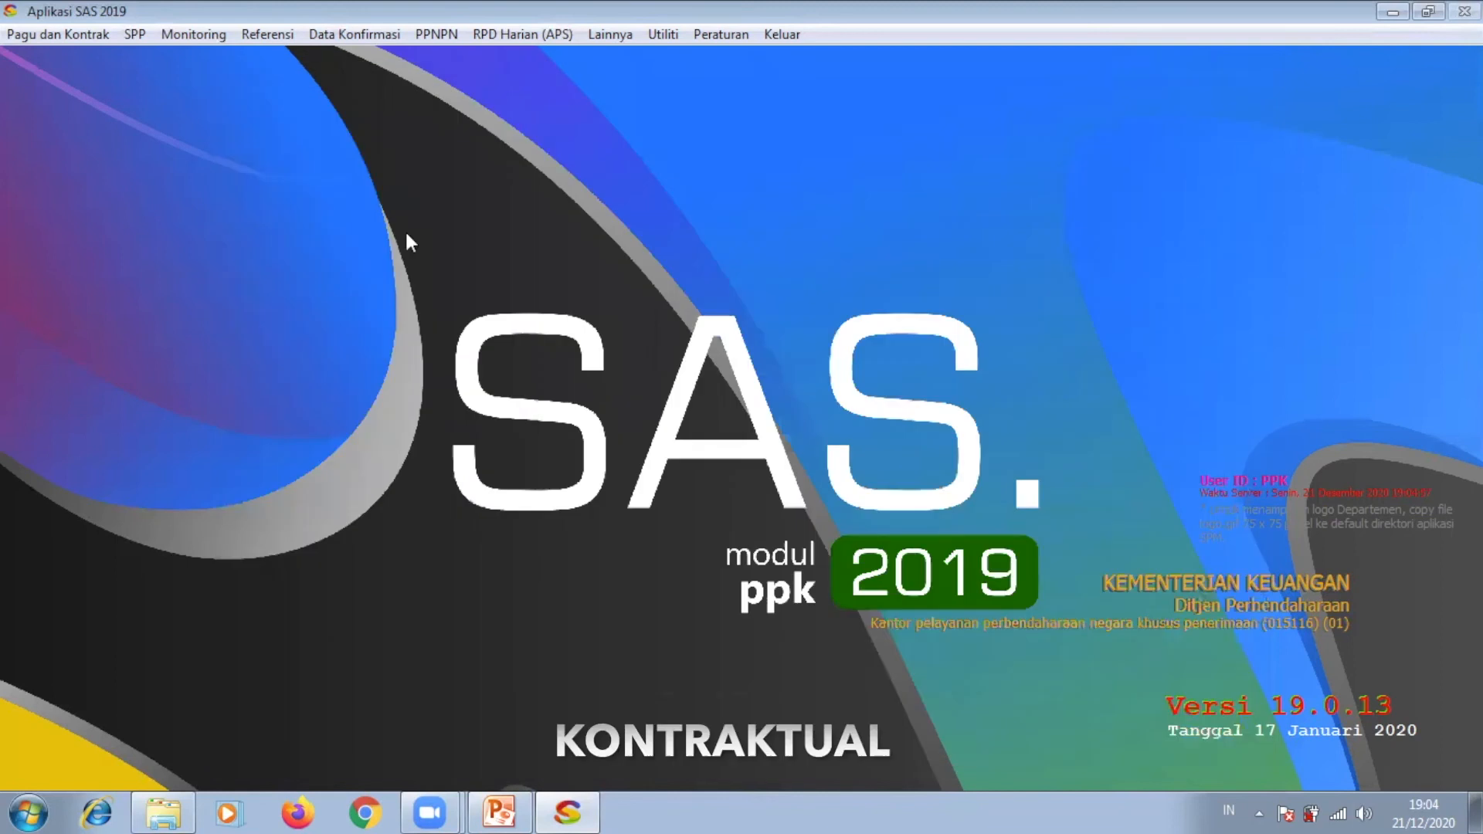
click(141, 37)
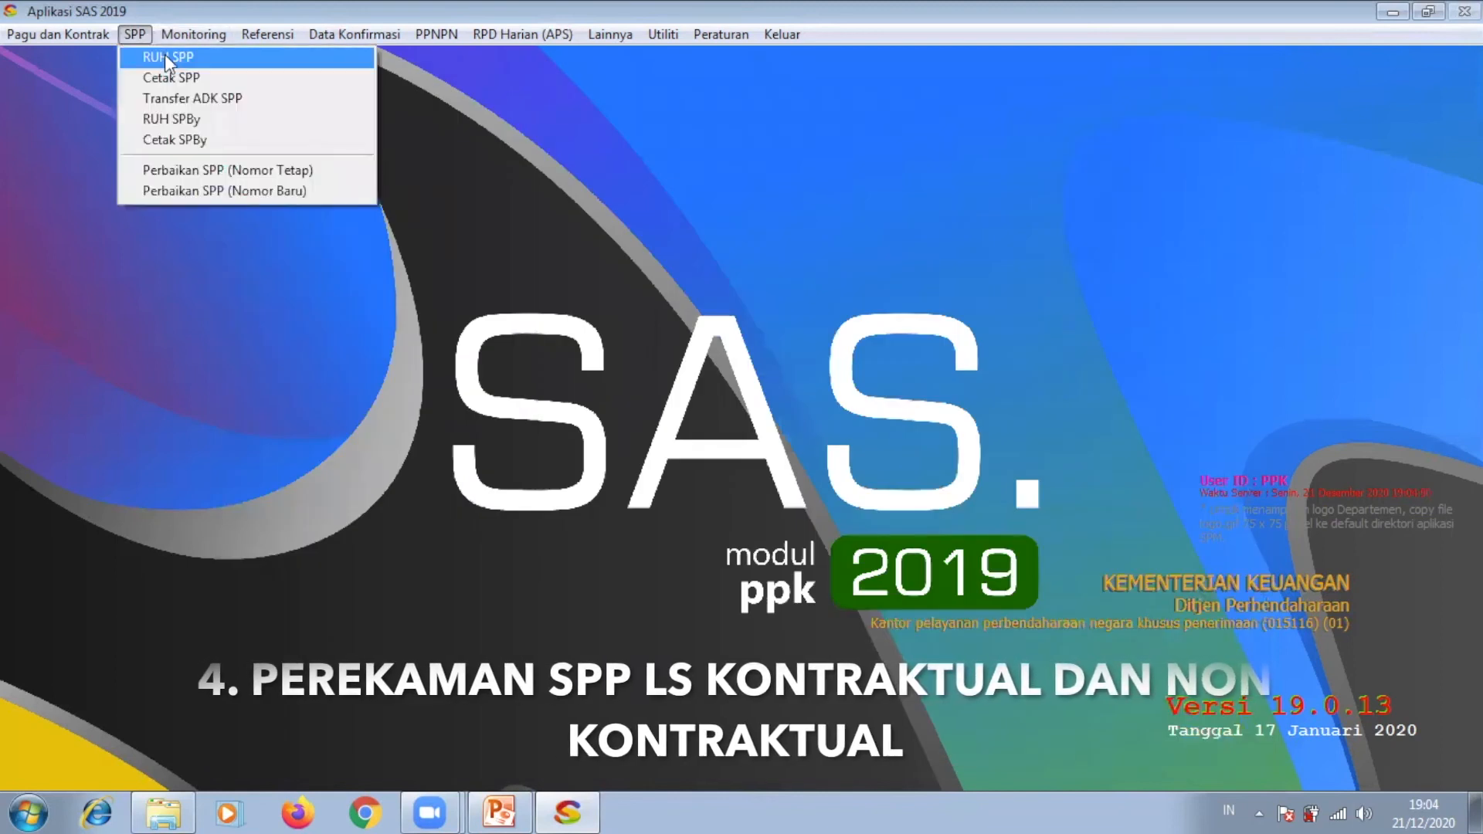
click(165, 57)
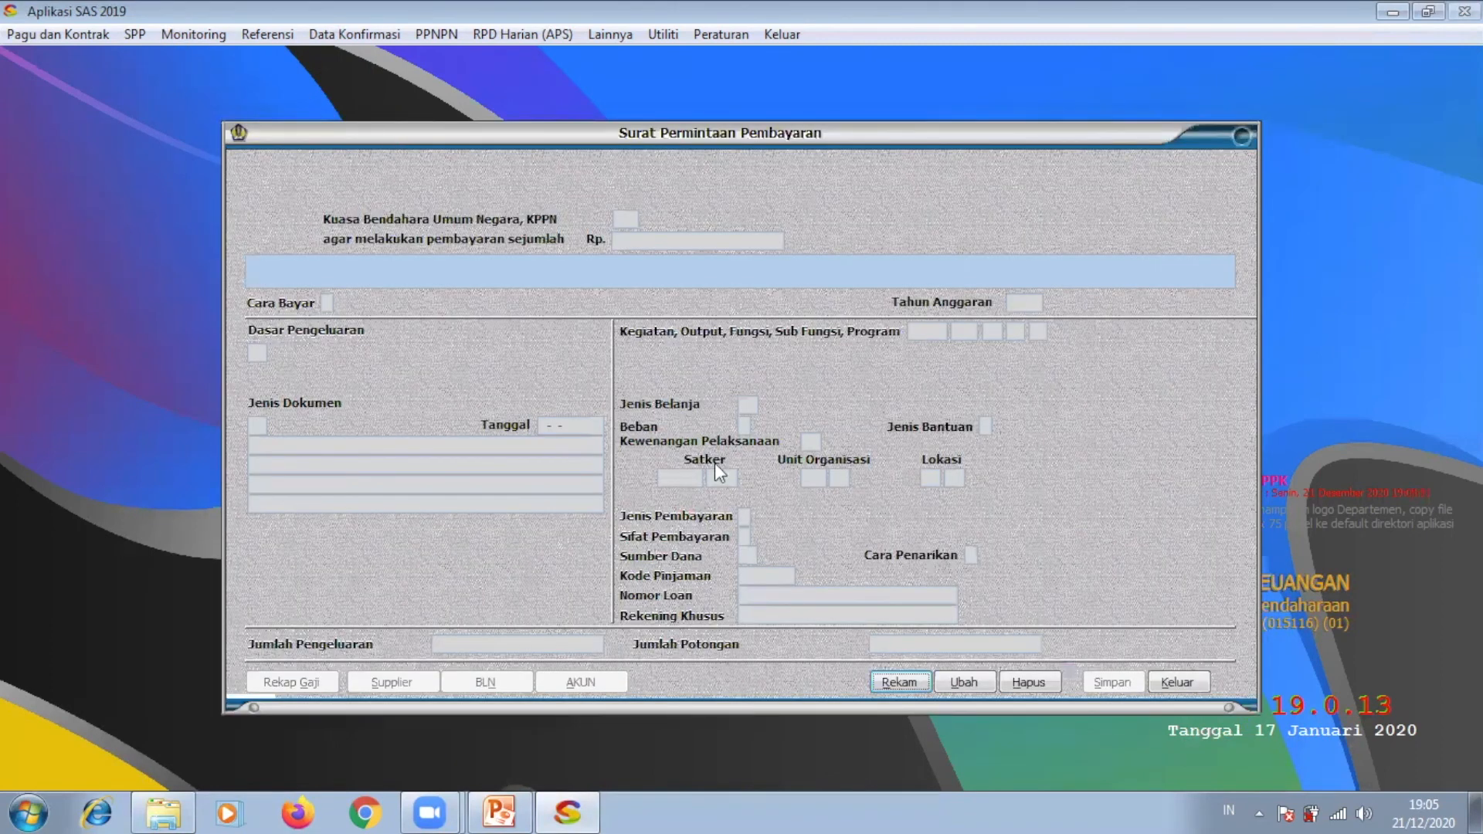
Step: Start a new SPP record with Jenis SPM set to 07 LANGSUNG
click(897, 682)
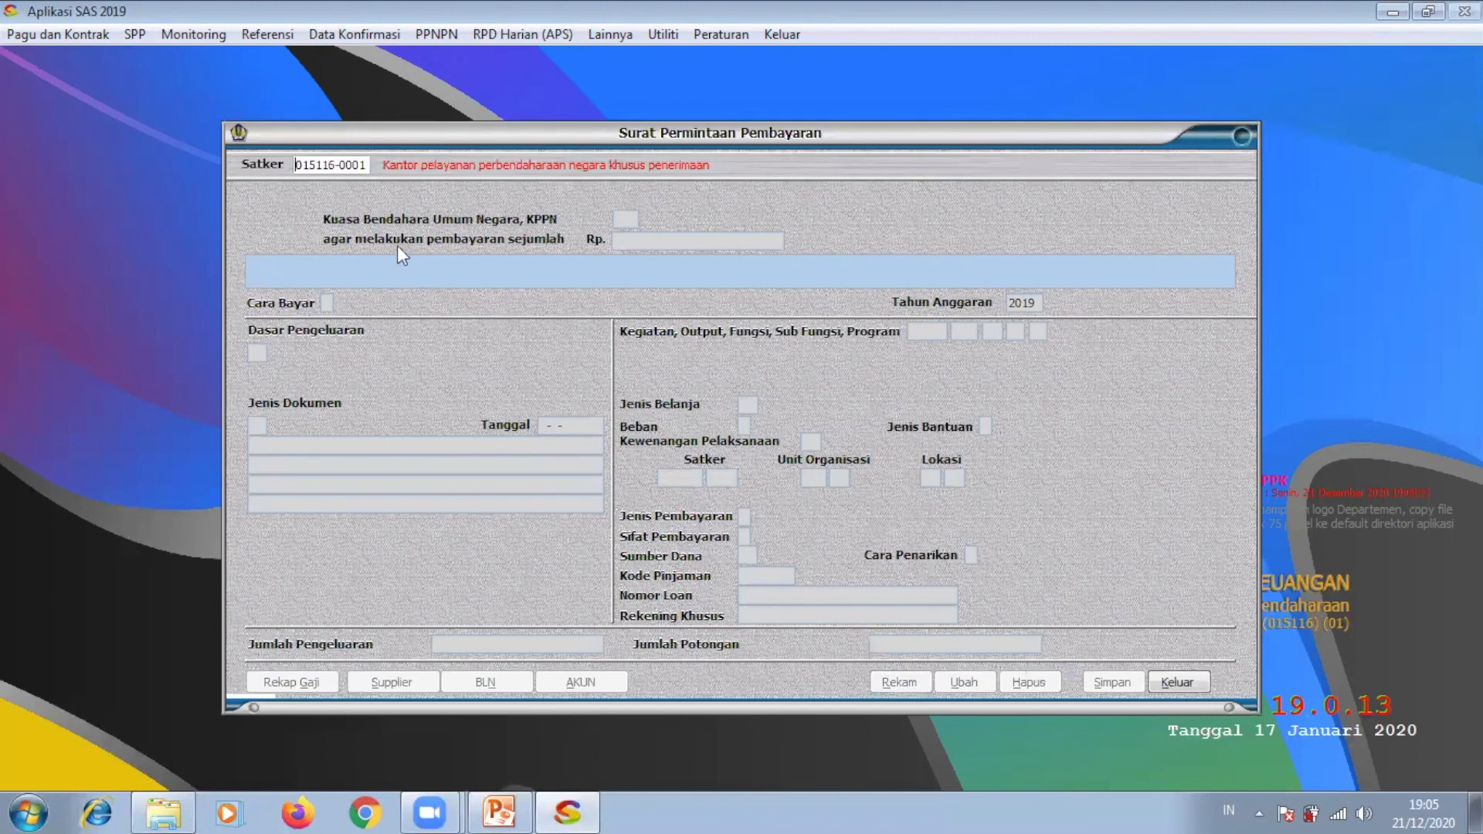
key(Return)
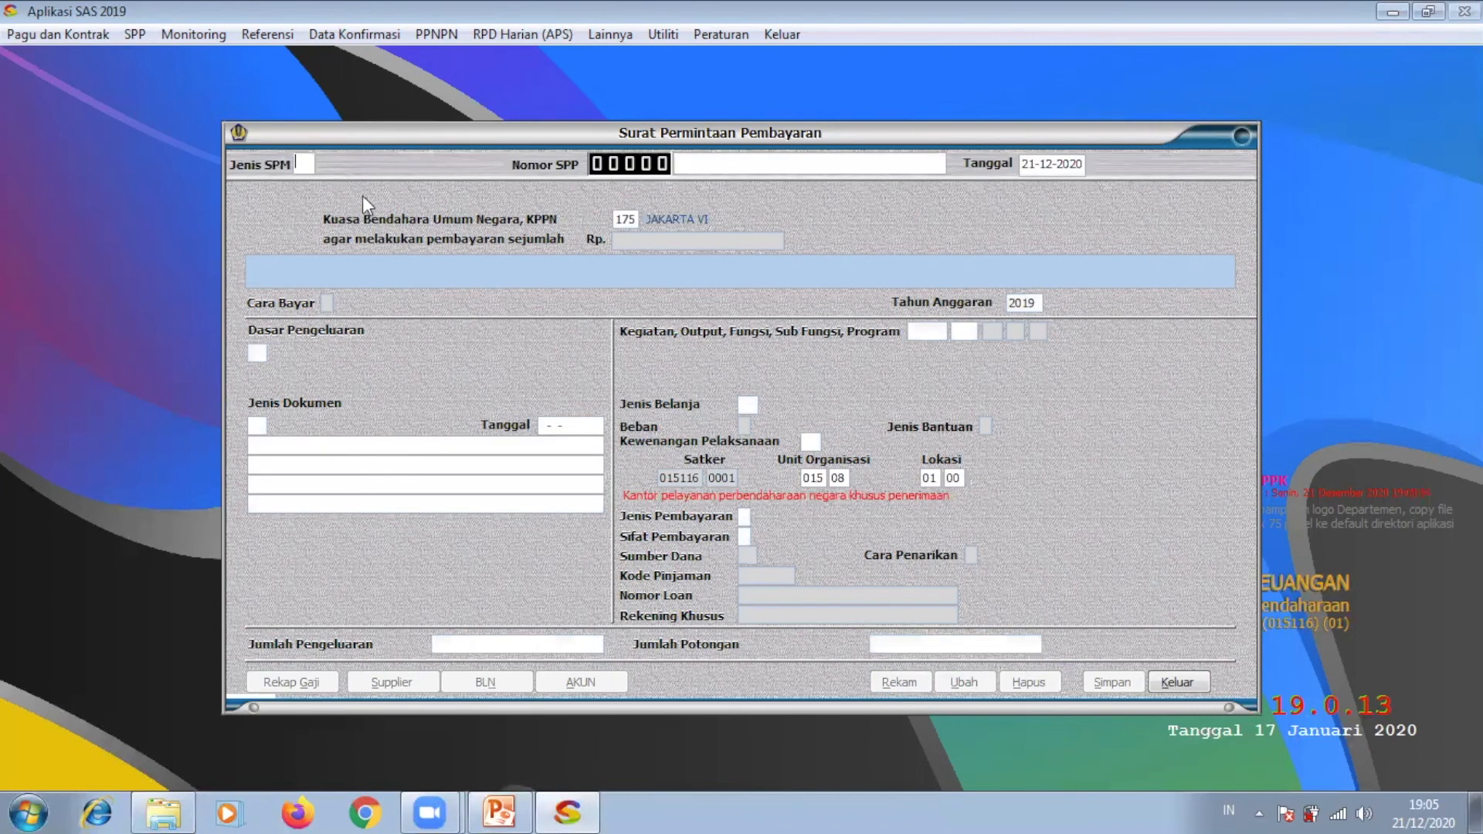
click(313, 165)
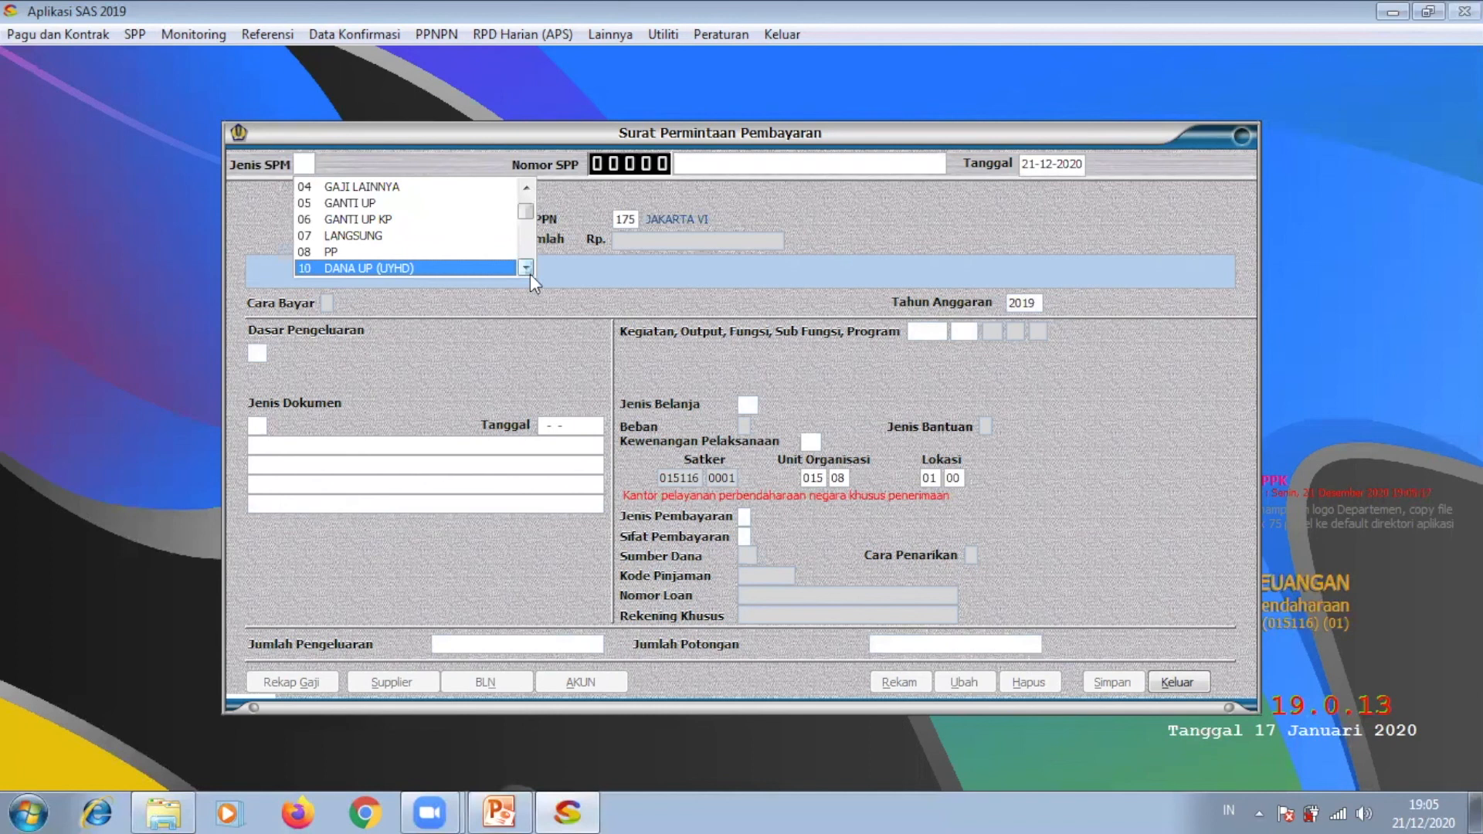
scroll(529, 273, down, 2)
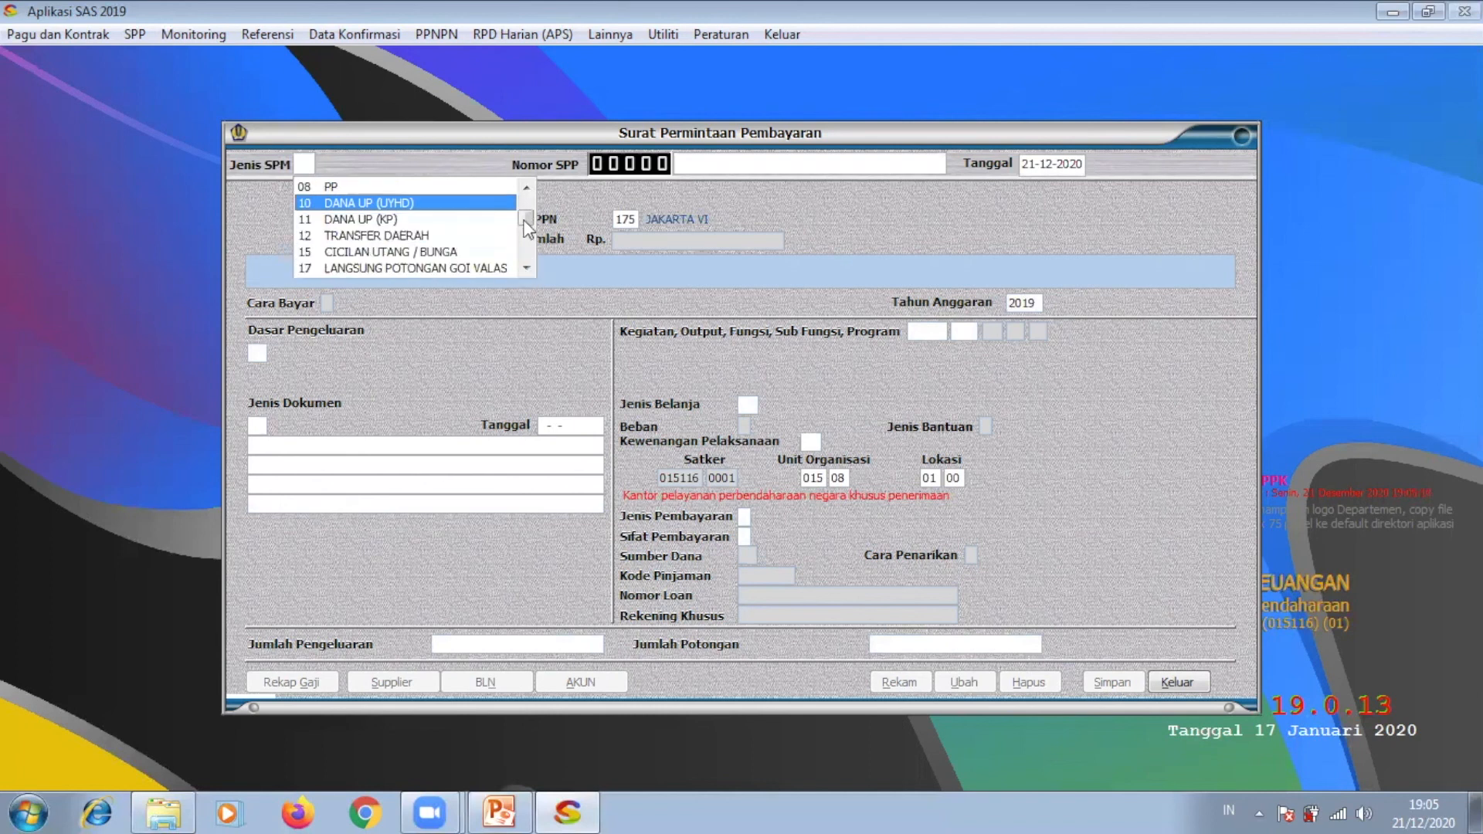
click(525, 185)
click(525, 185)
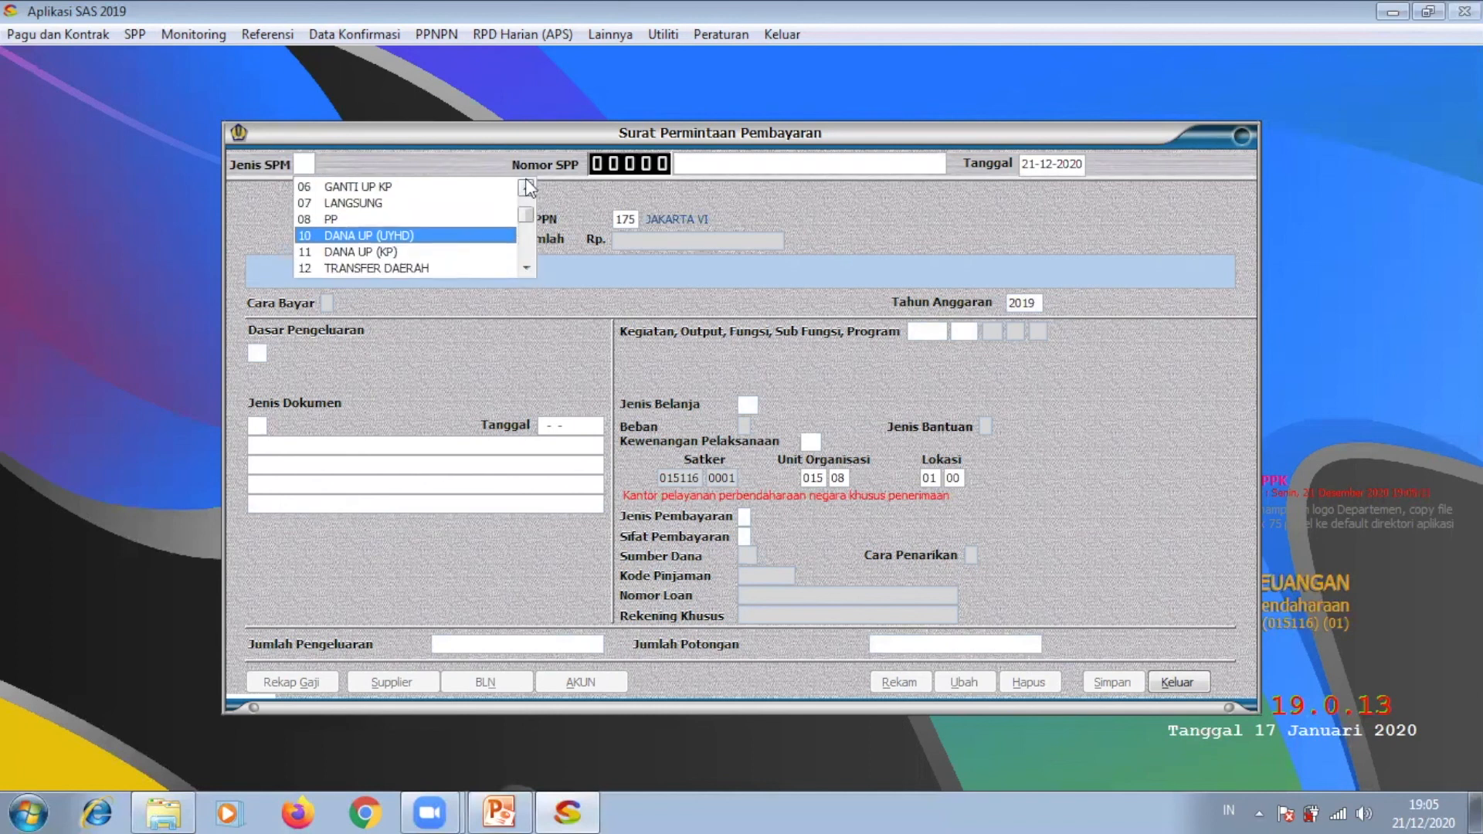
click(400, 198)
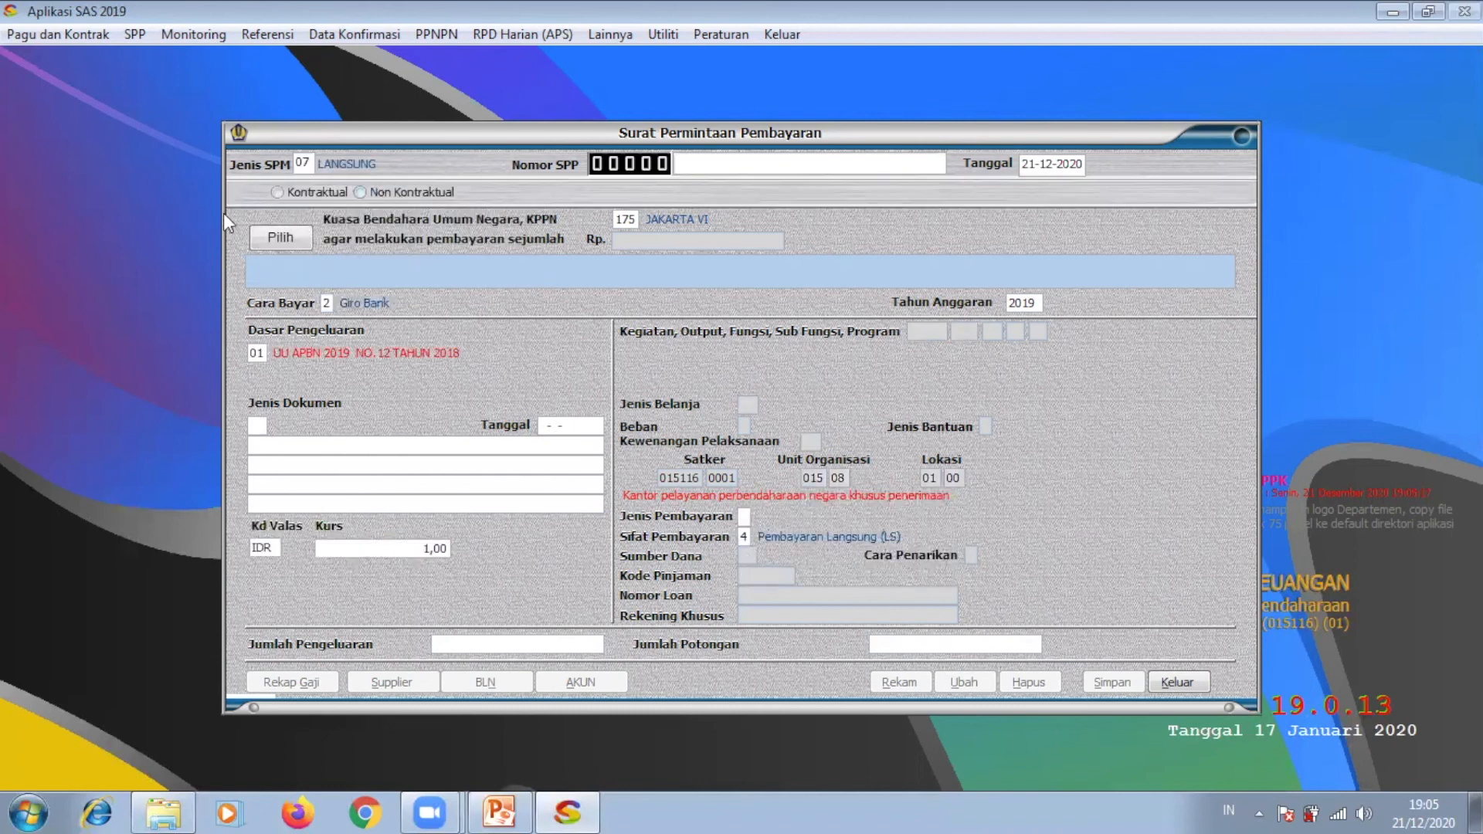
Step: Mark the SPP Kontraktual, link contract 000036, and confirm the single 100% stage
click(281, 196)
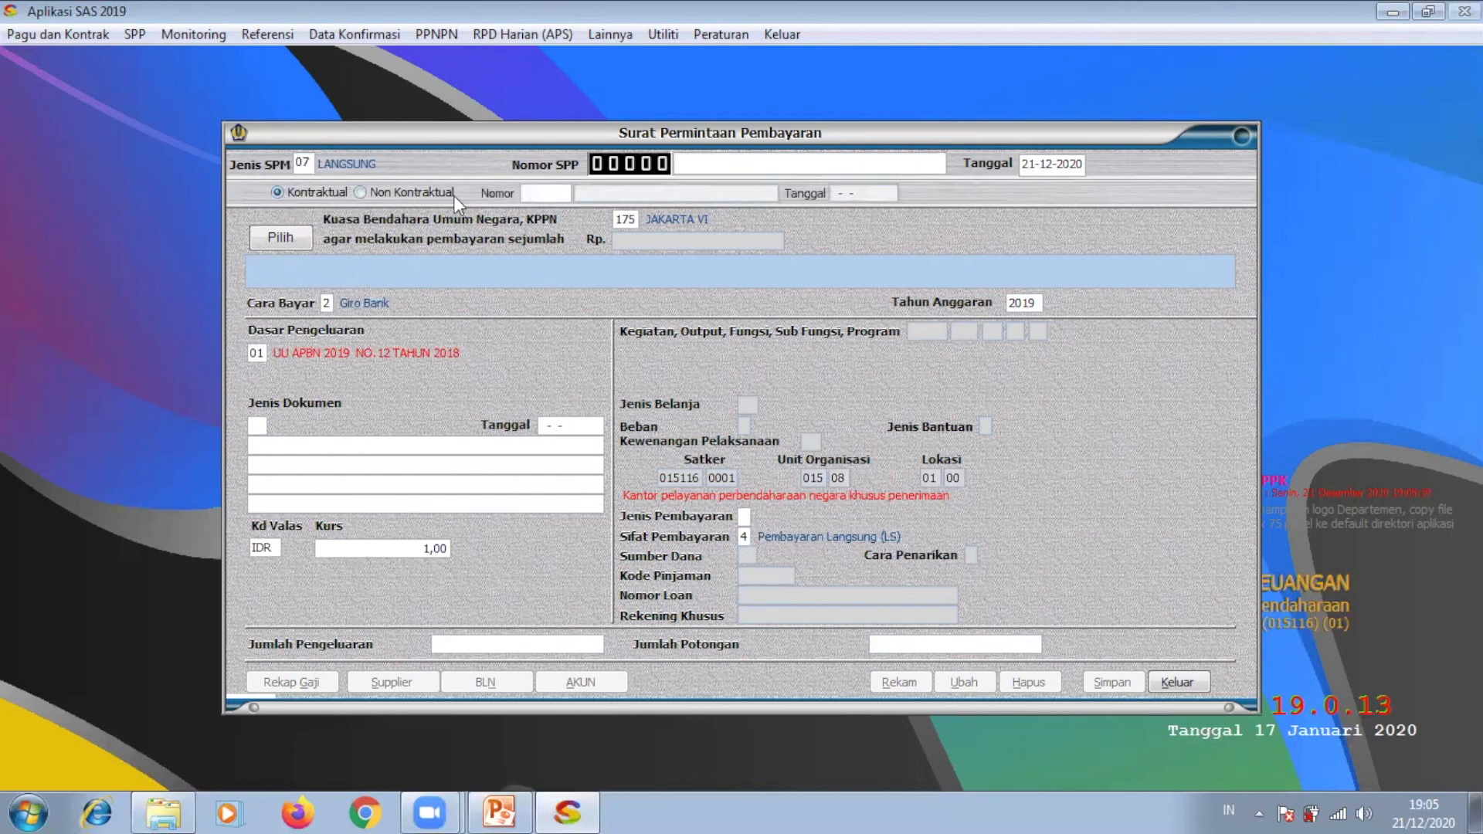
key(Return)
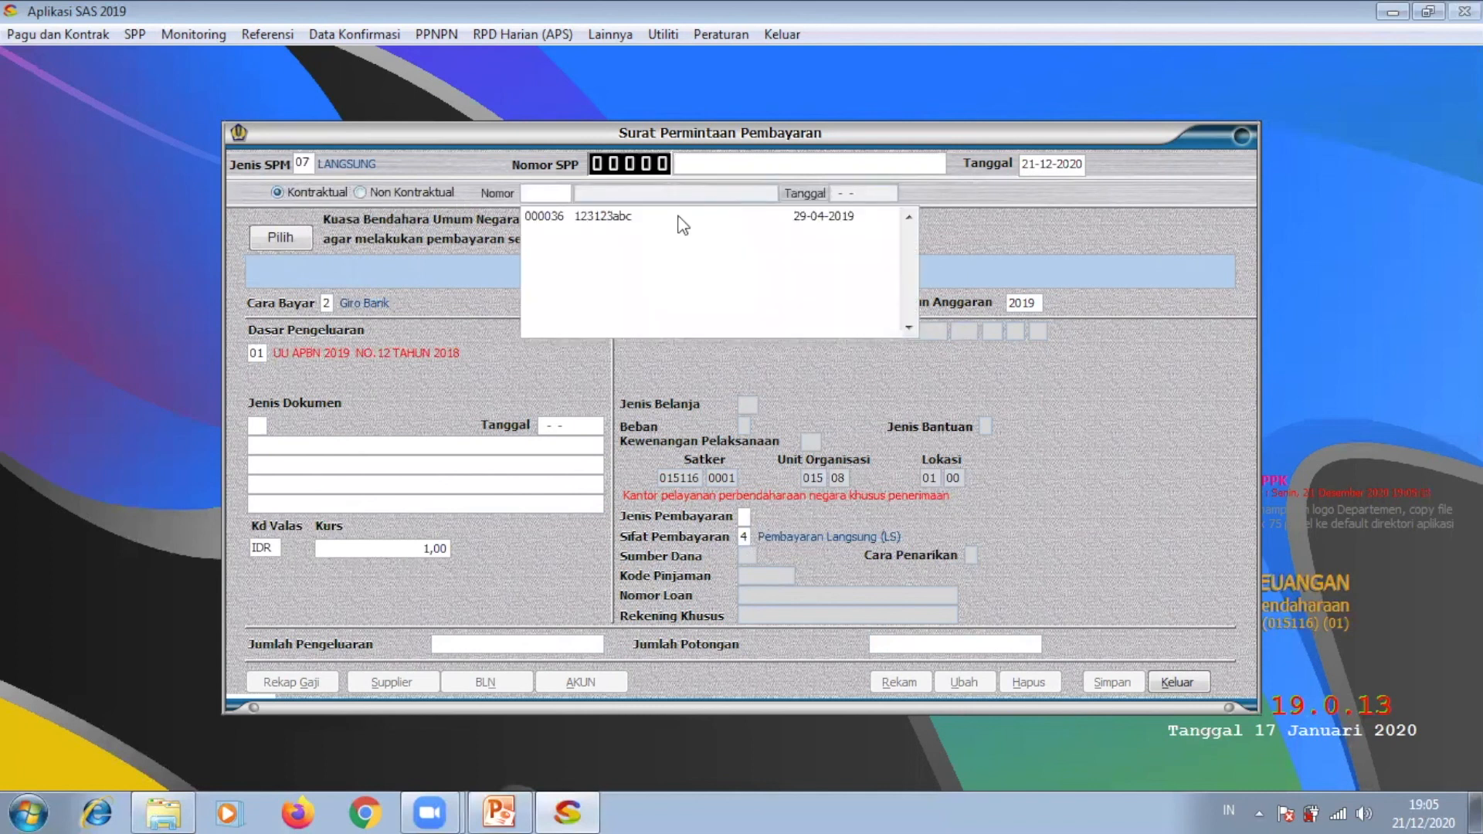
click(679, 216)
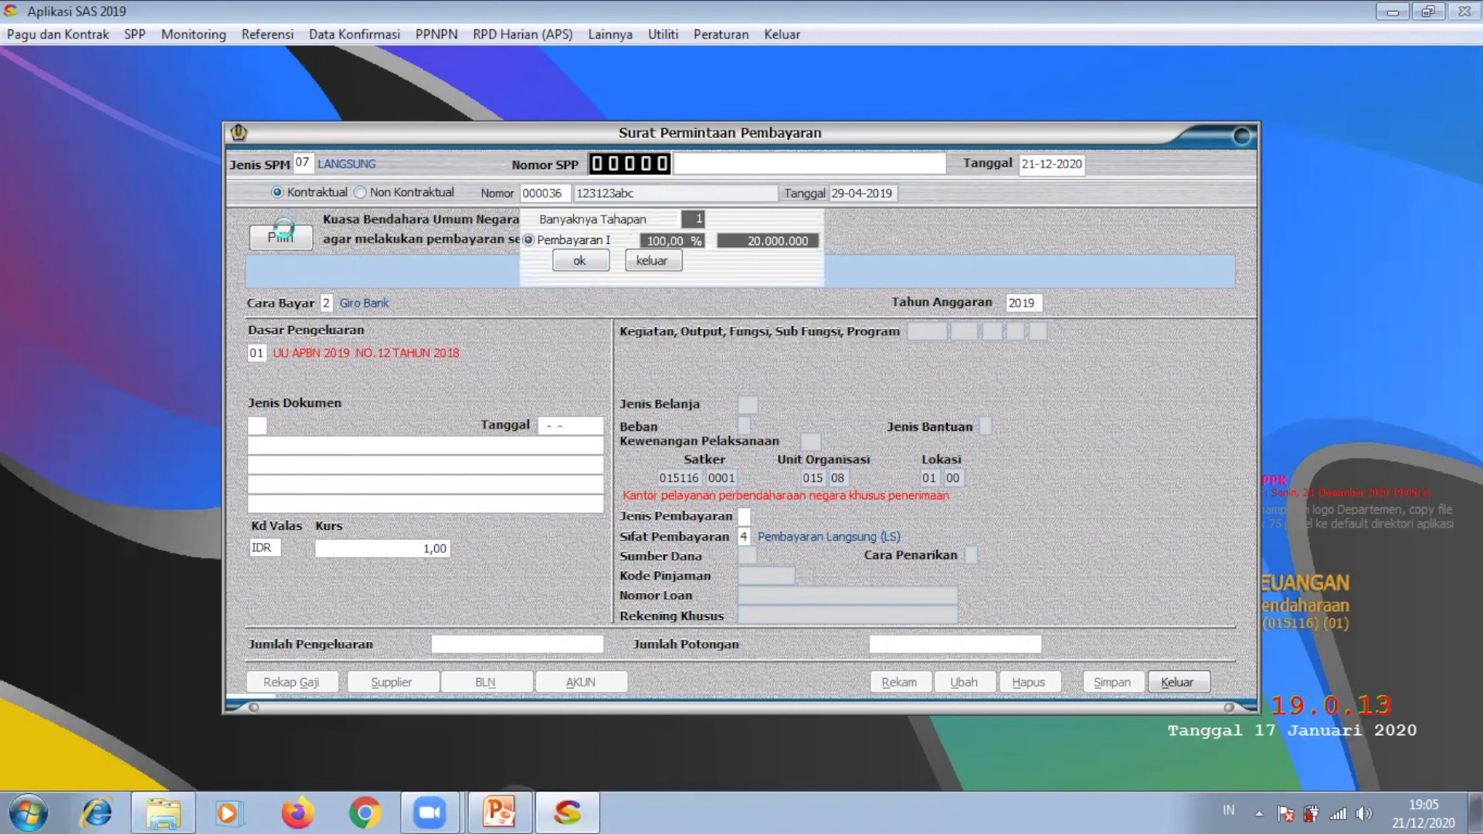
key(Return)
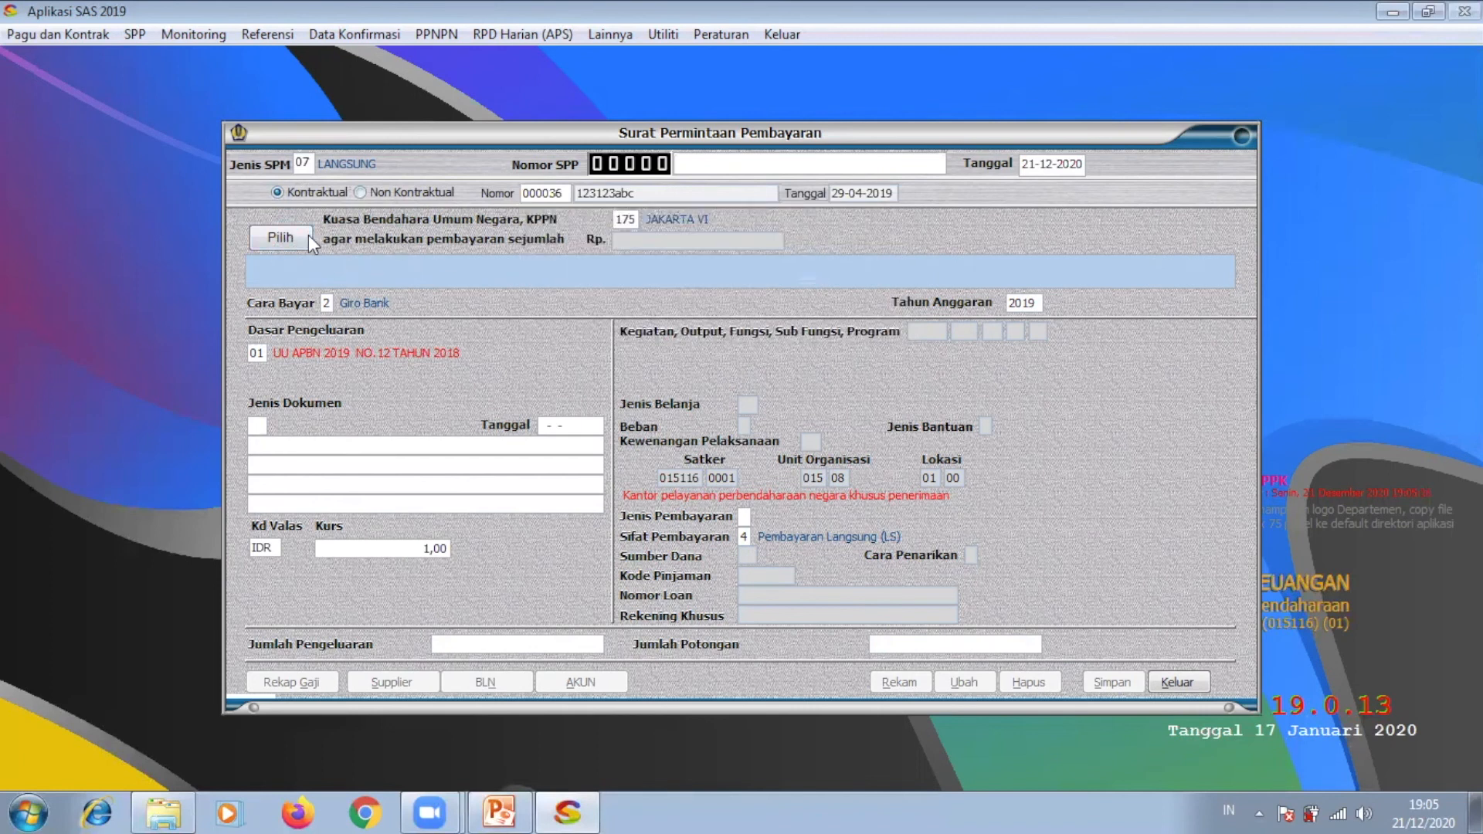
click(300, 235)
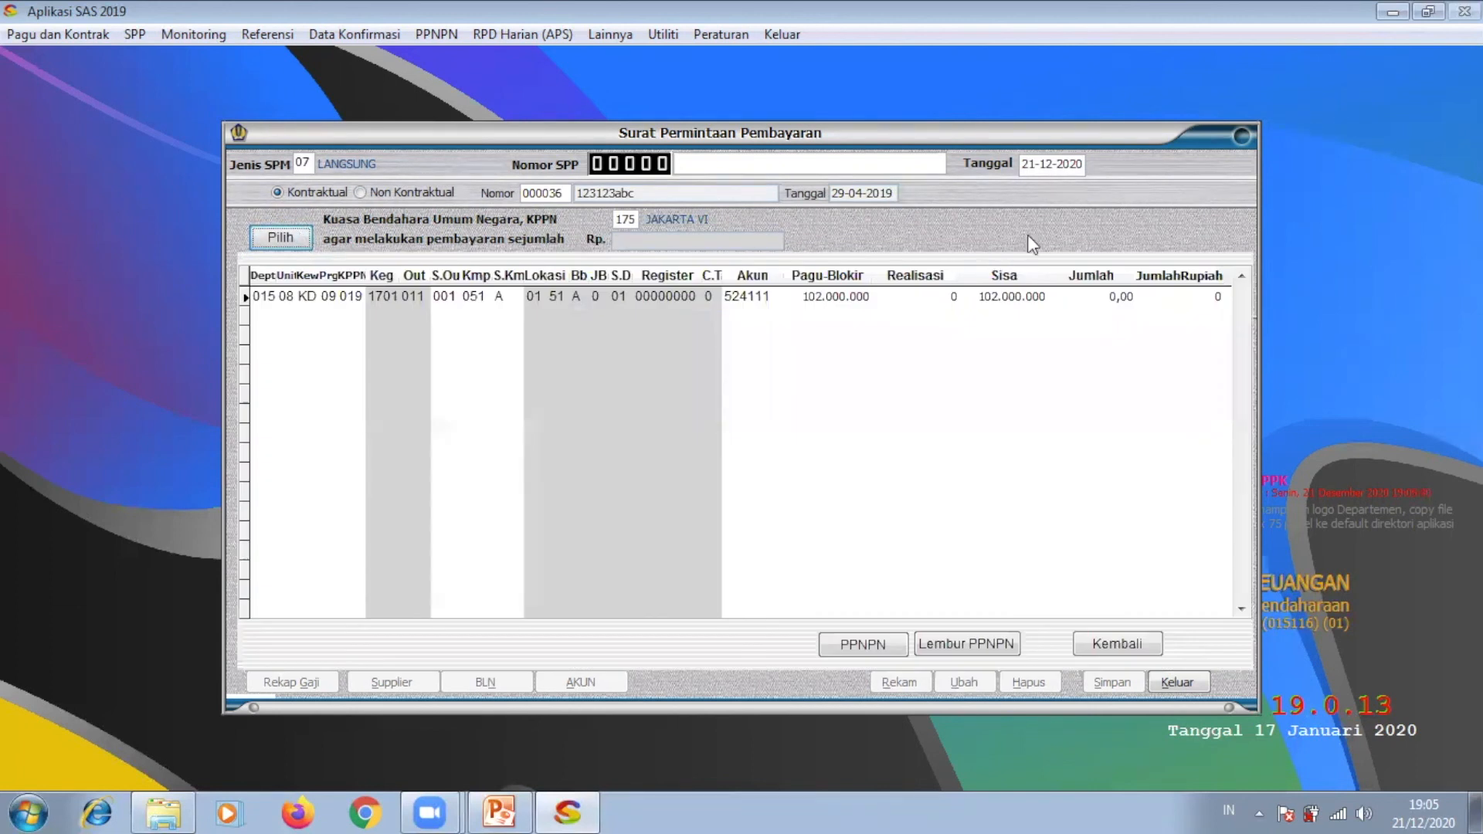
Step: Enter 102.000.000 as the Jumlah for budget account 524111
click(1073, 298)
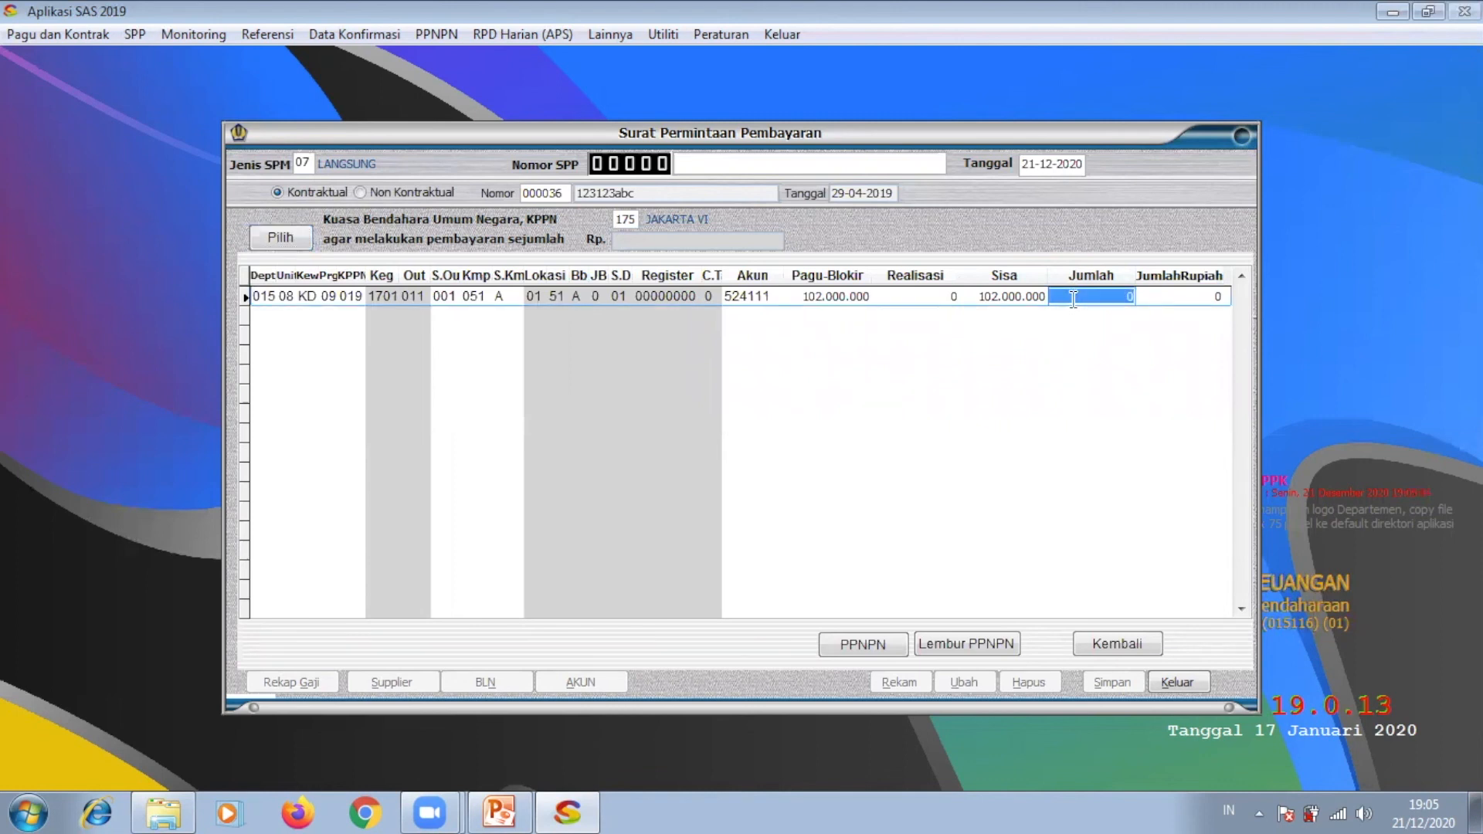
text(102.00)
text(0.000.00)
key(Return)
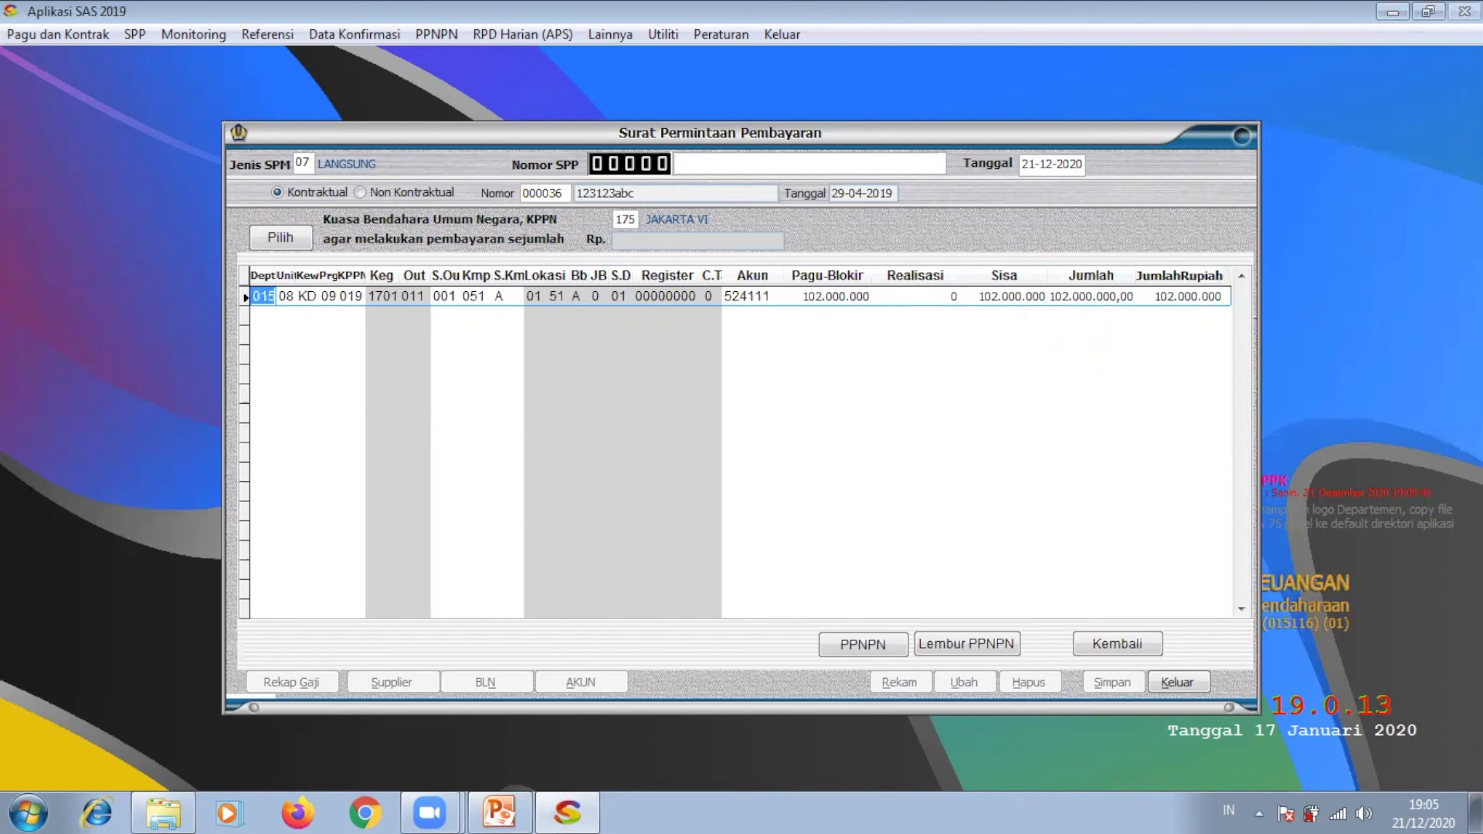
click(1117, 643)
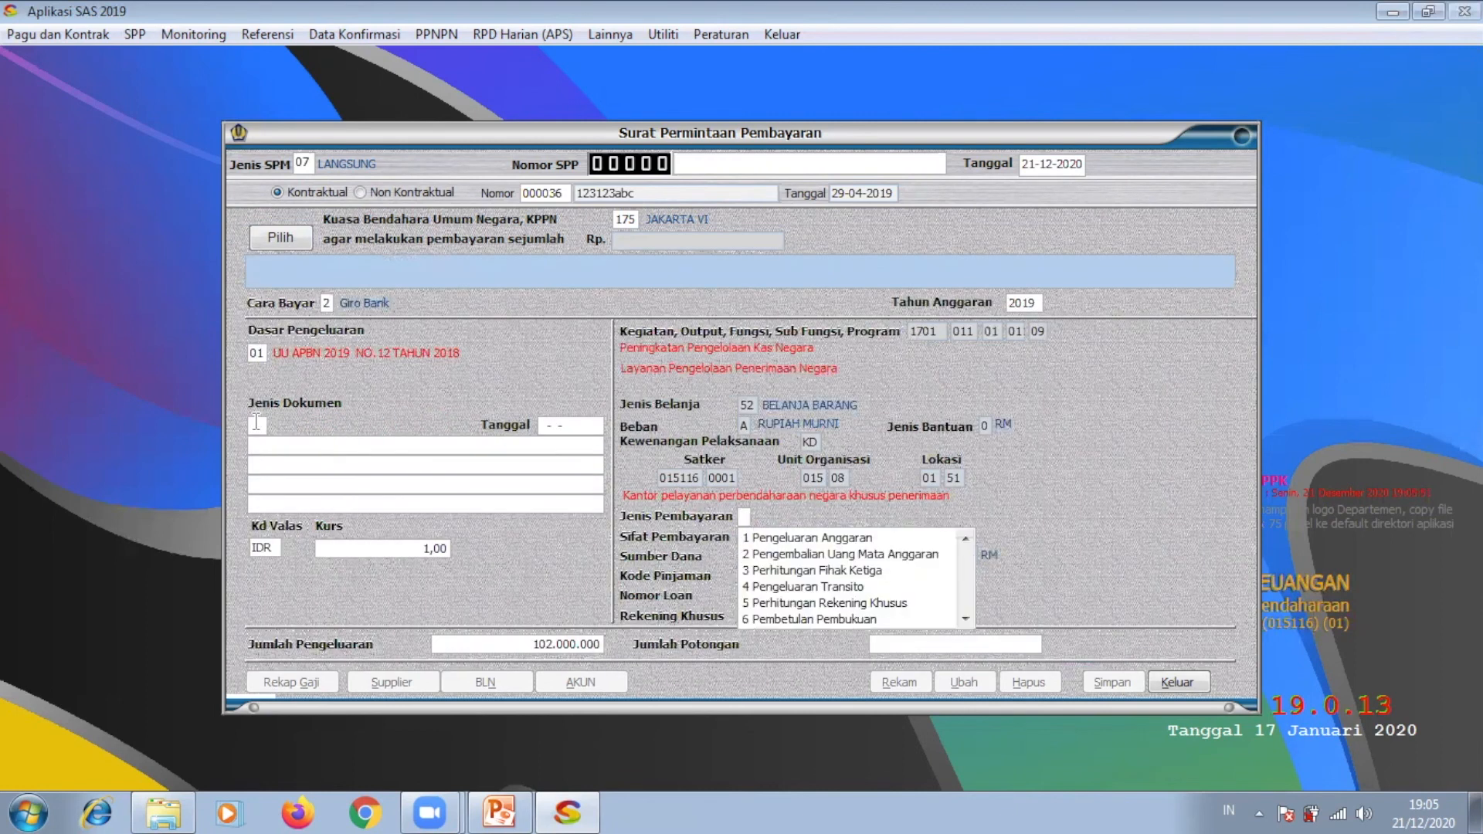
Step: Set payment type 1 Pengeluaran Anggaran and document type 01 DIPA TAHUN 2019
click(832, 536)
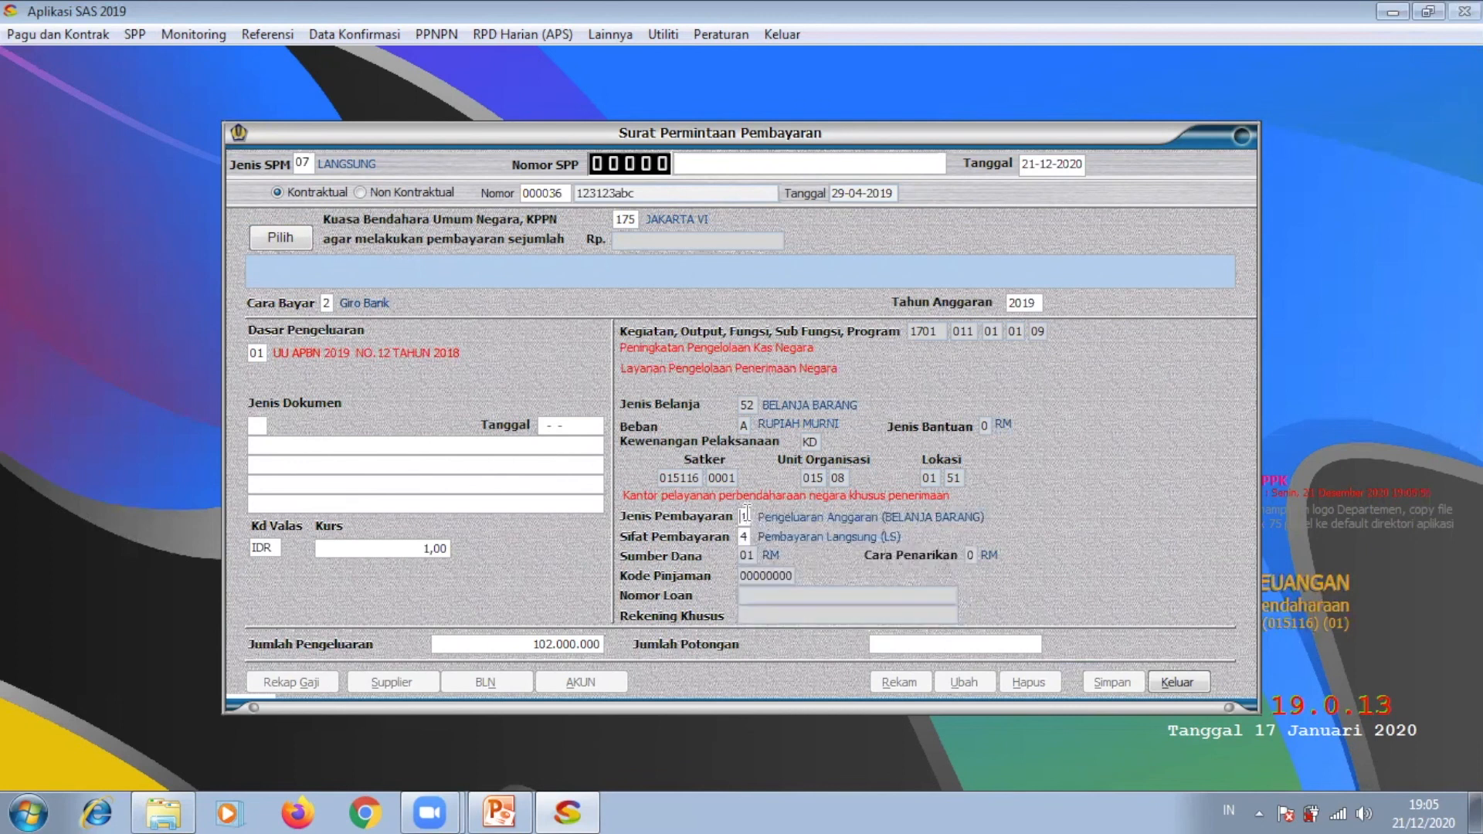
click(266, 425)
click(284, 442)
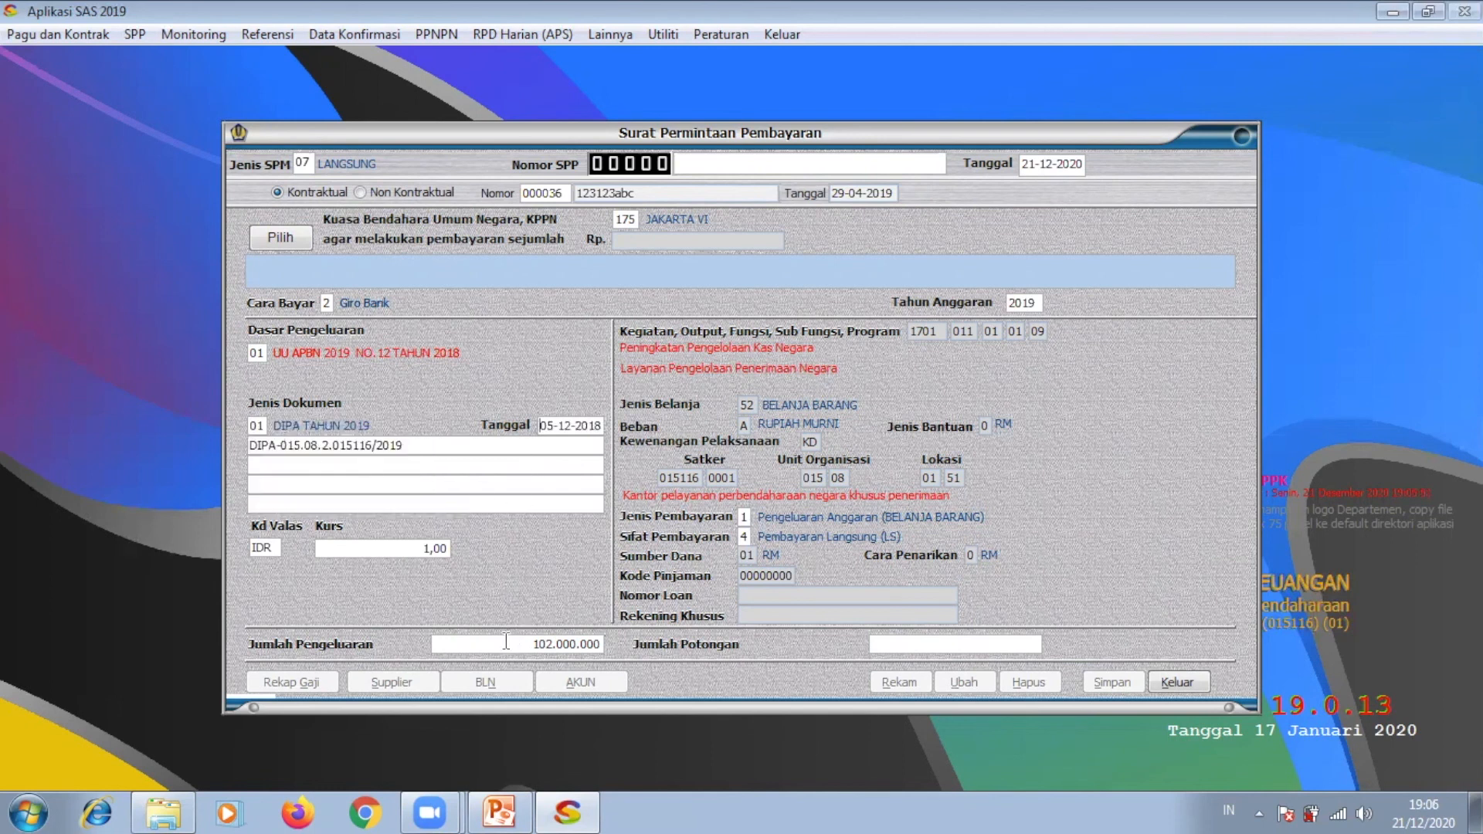
click(940, 651)
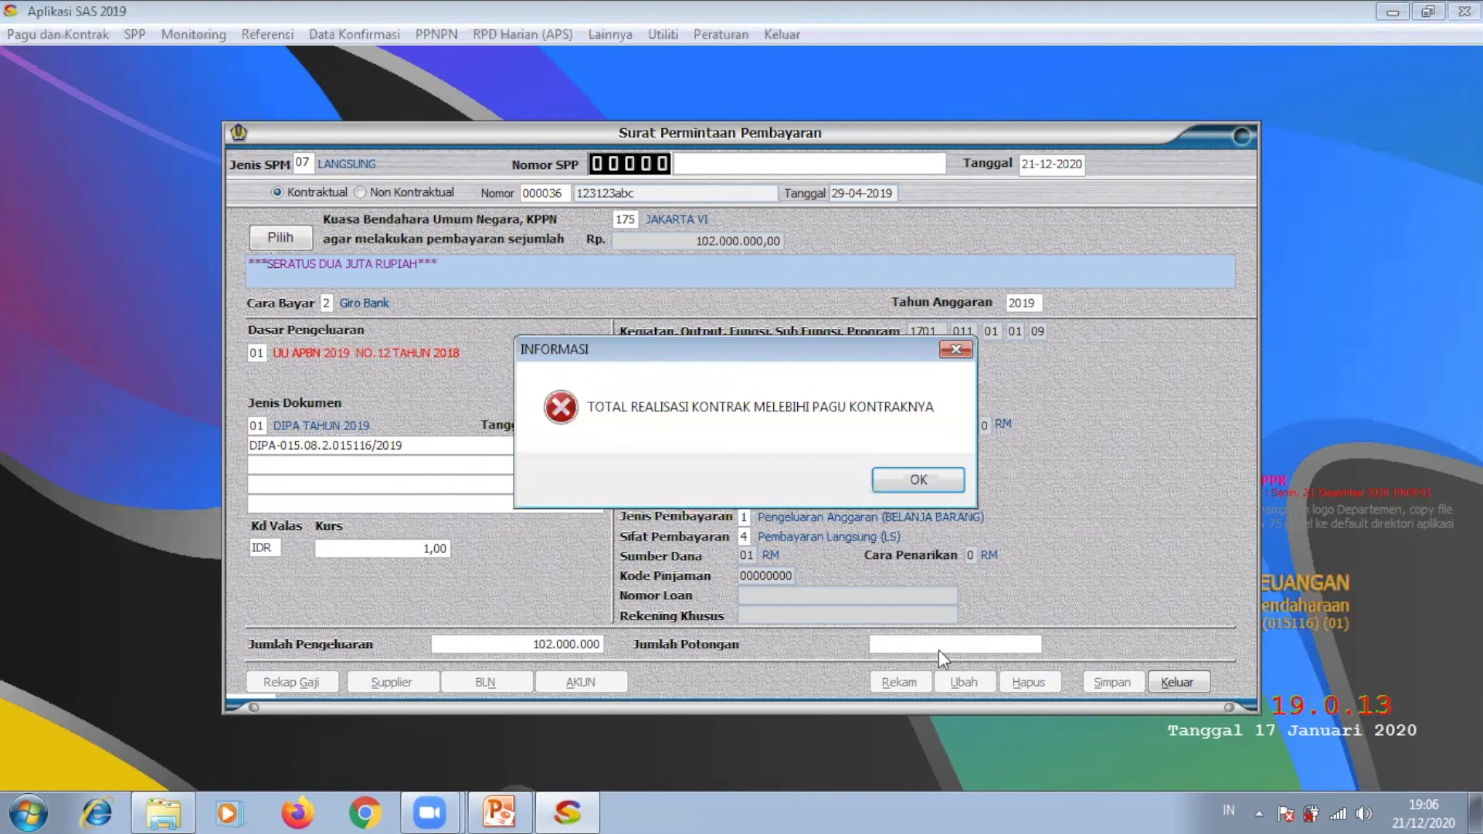
Step: Dismiss the contract-ceiling error and re-enter the spending total as 1.020.000.00
click(917, 480)
click(949, 349)
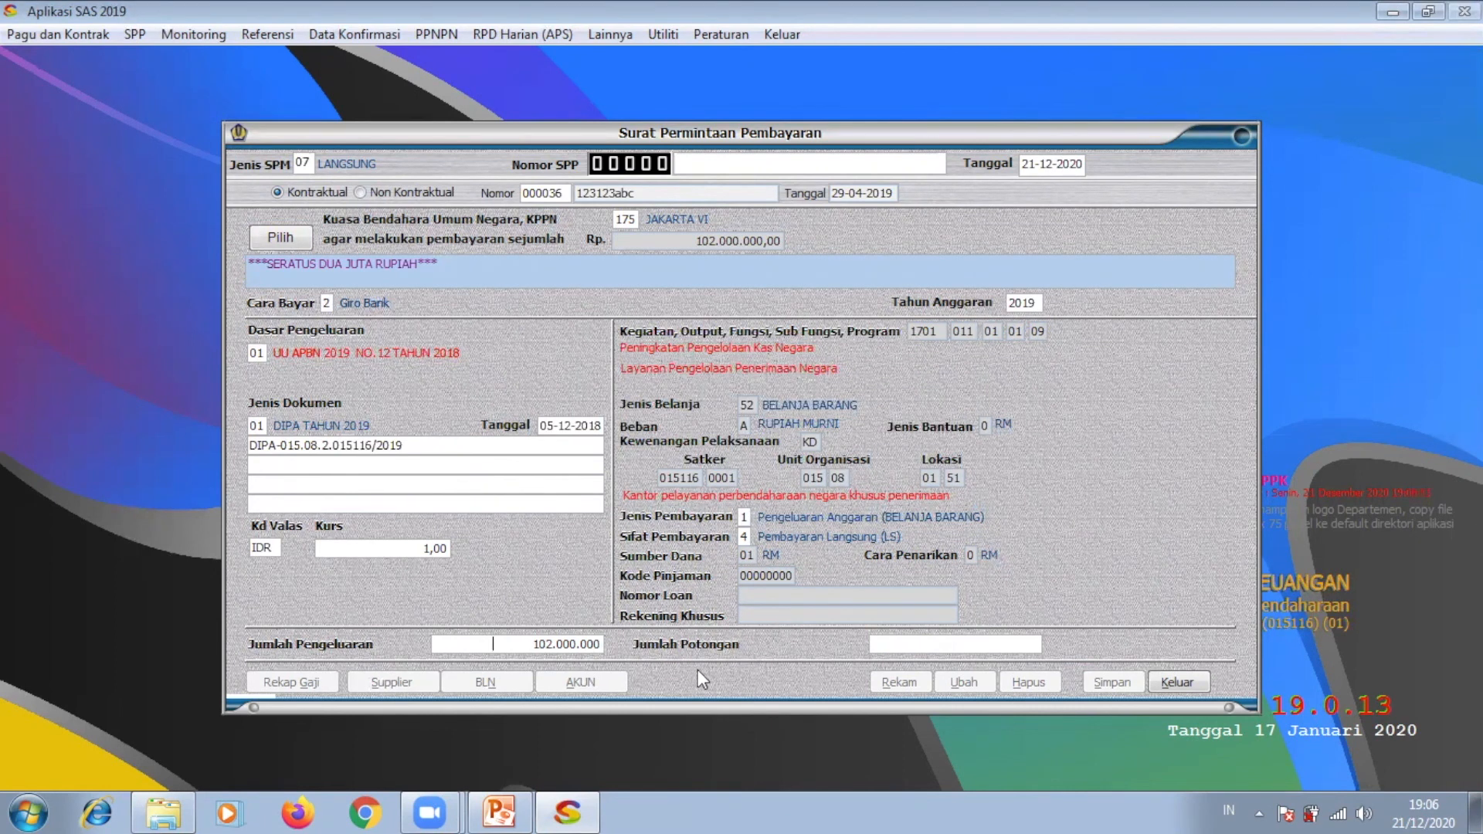
drag(528, 643, 623, 646)
text(1.020.000.00)
key(Return)
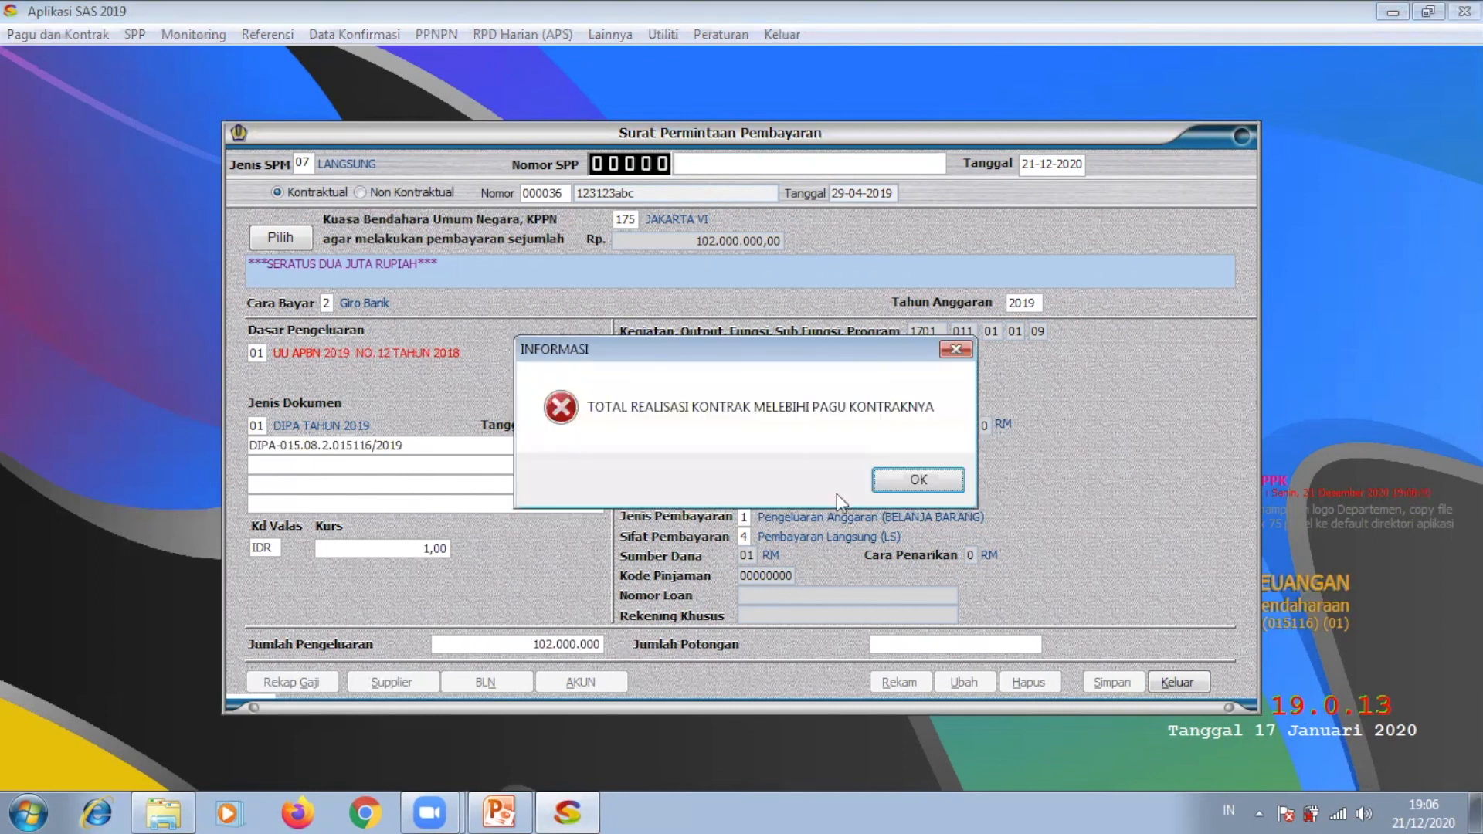
Step: Clear the Jumlah Pengeluaran amount and try switching to Non Kontraktual
click(913, 477)
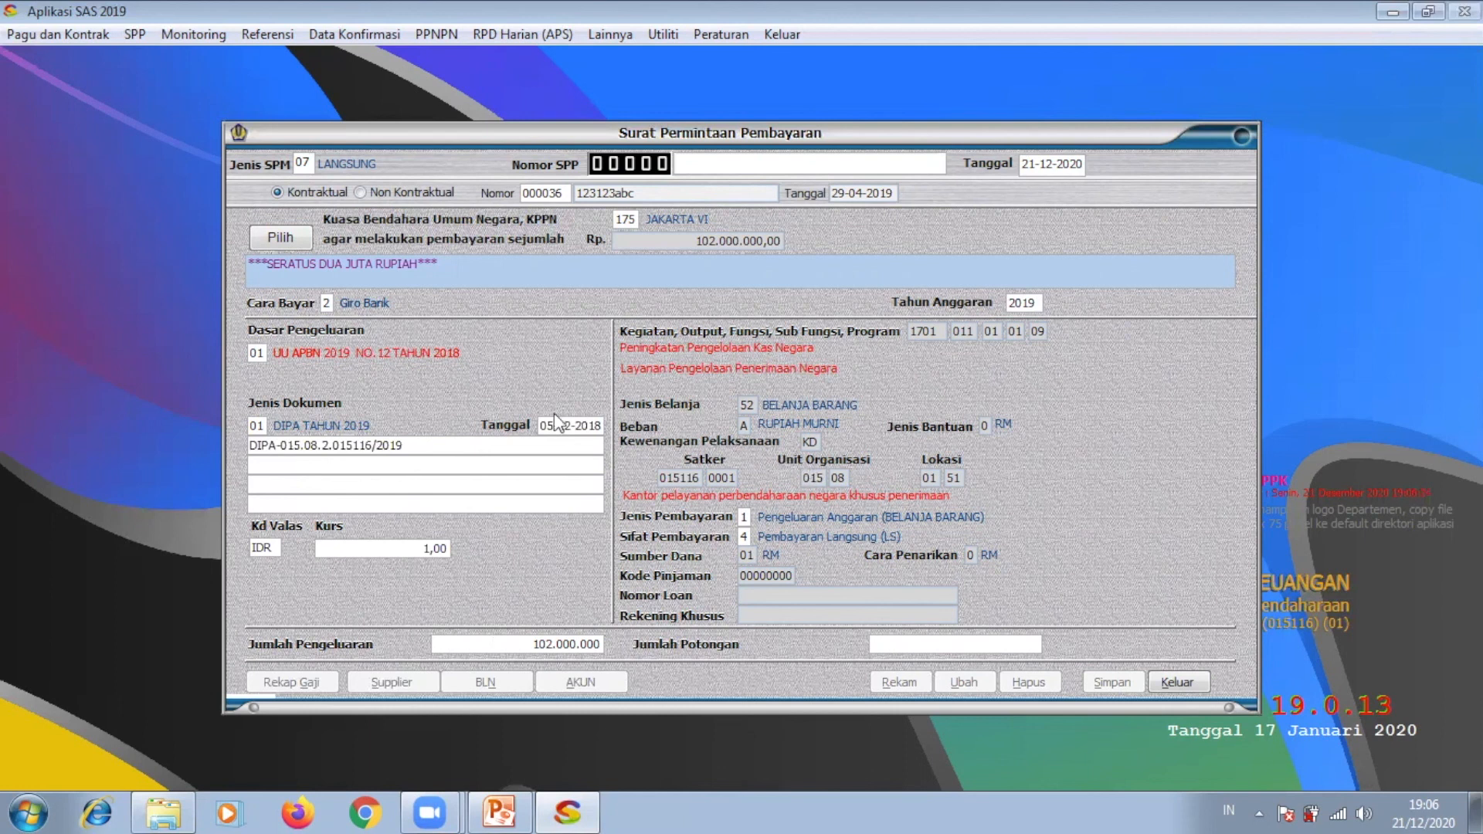
click(296, 239)
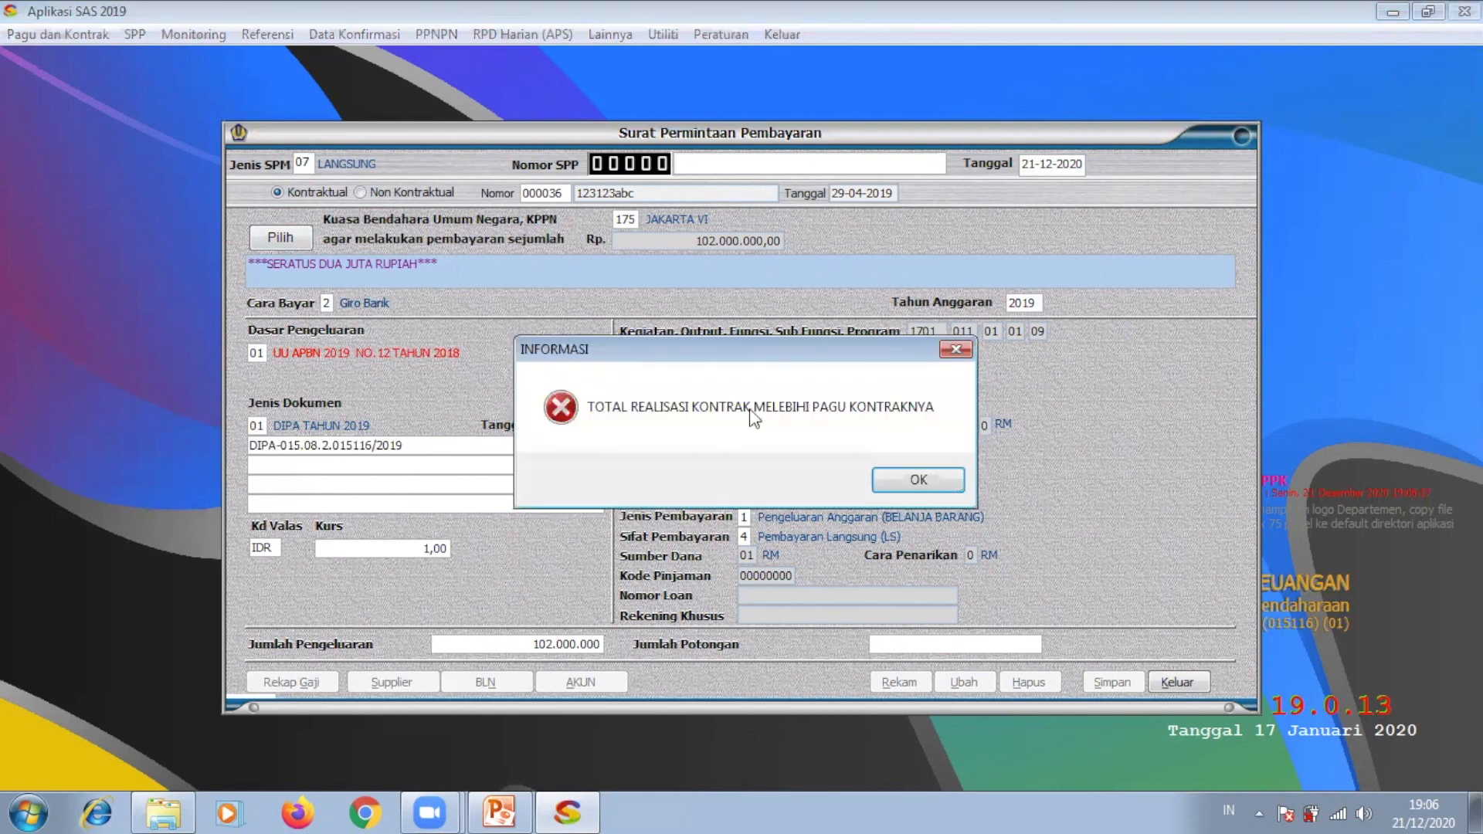
click(916, 483)
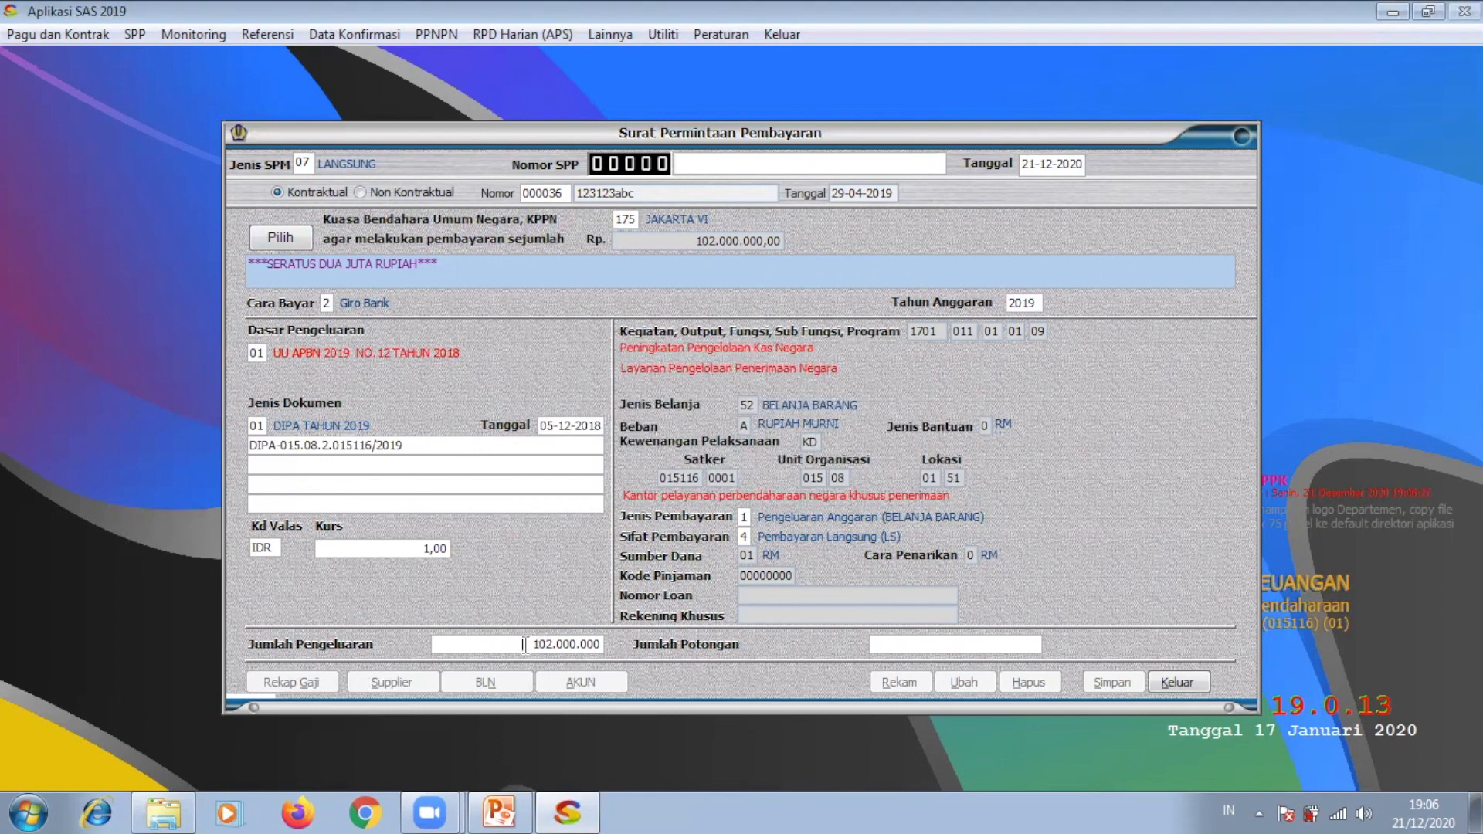
drag(527, 644, 617, 644)
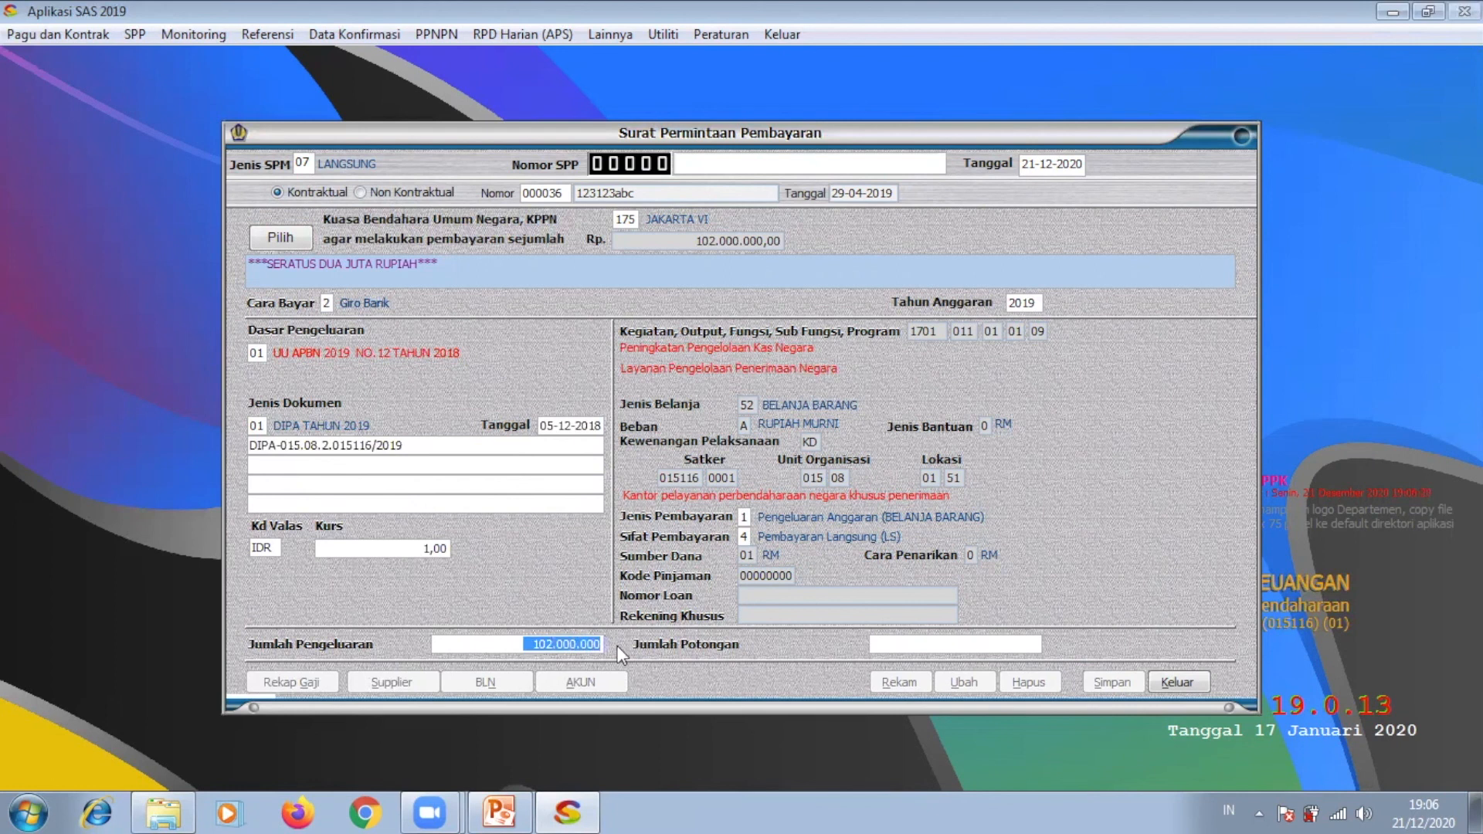
key(Delete)
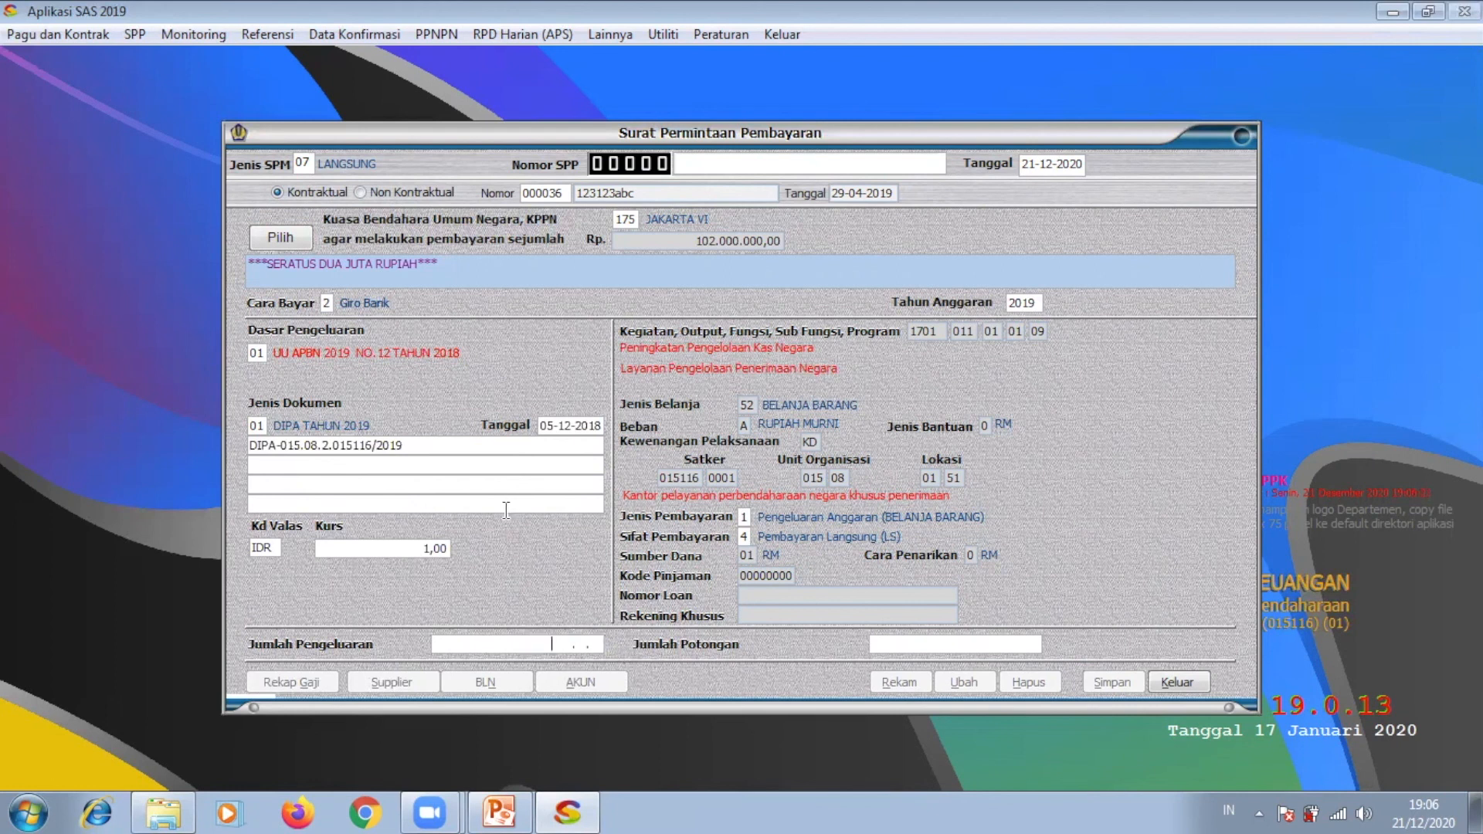
click(382, 193)
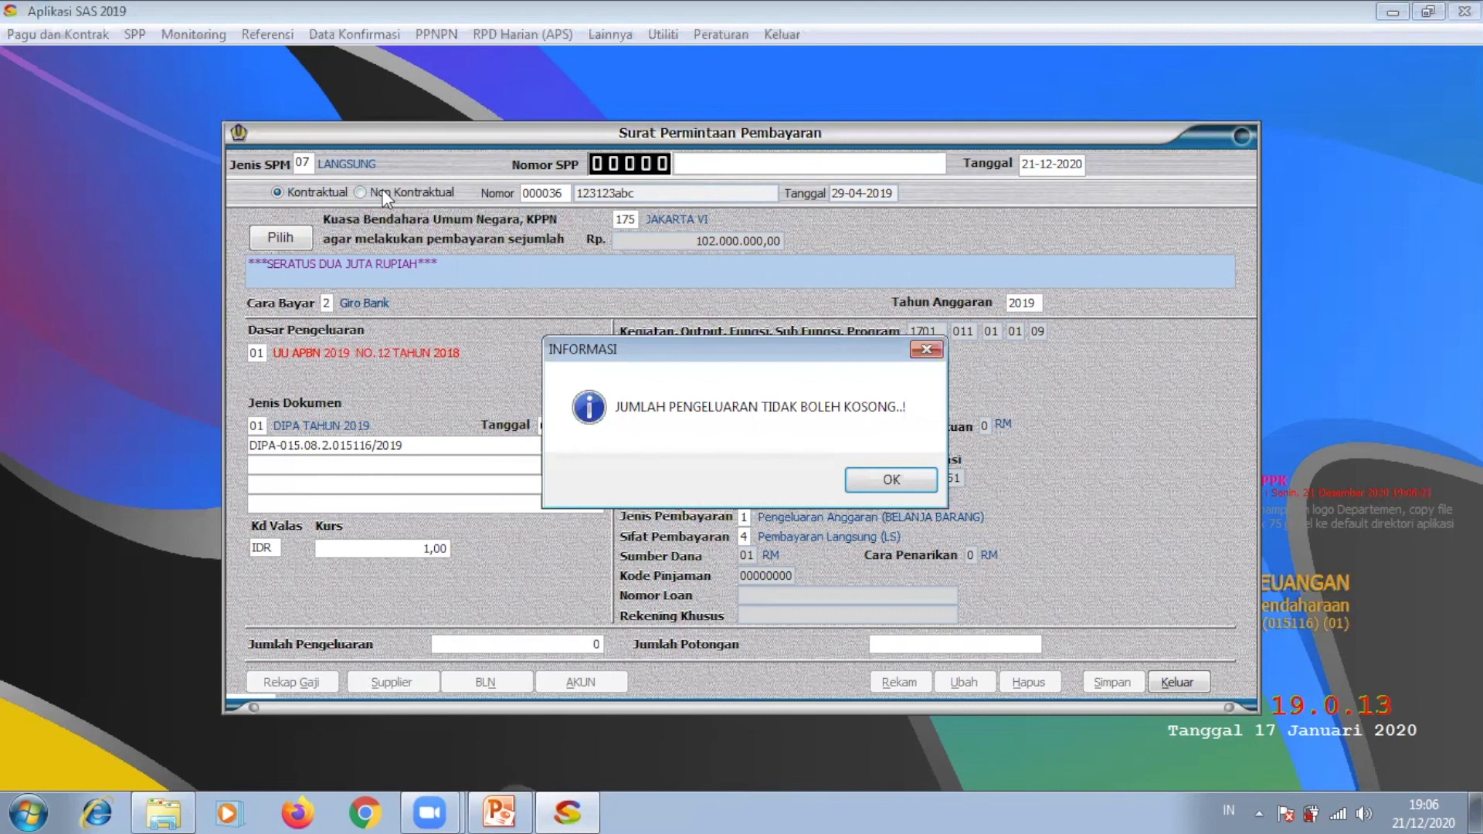
Step: Dismiss the empty-amount warnings and switch the request to Non Kontraktual
click(871, 484)
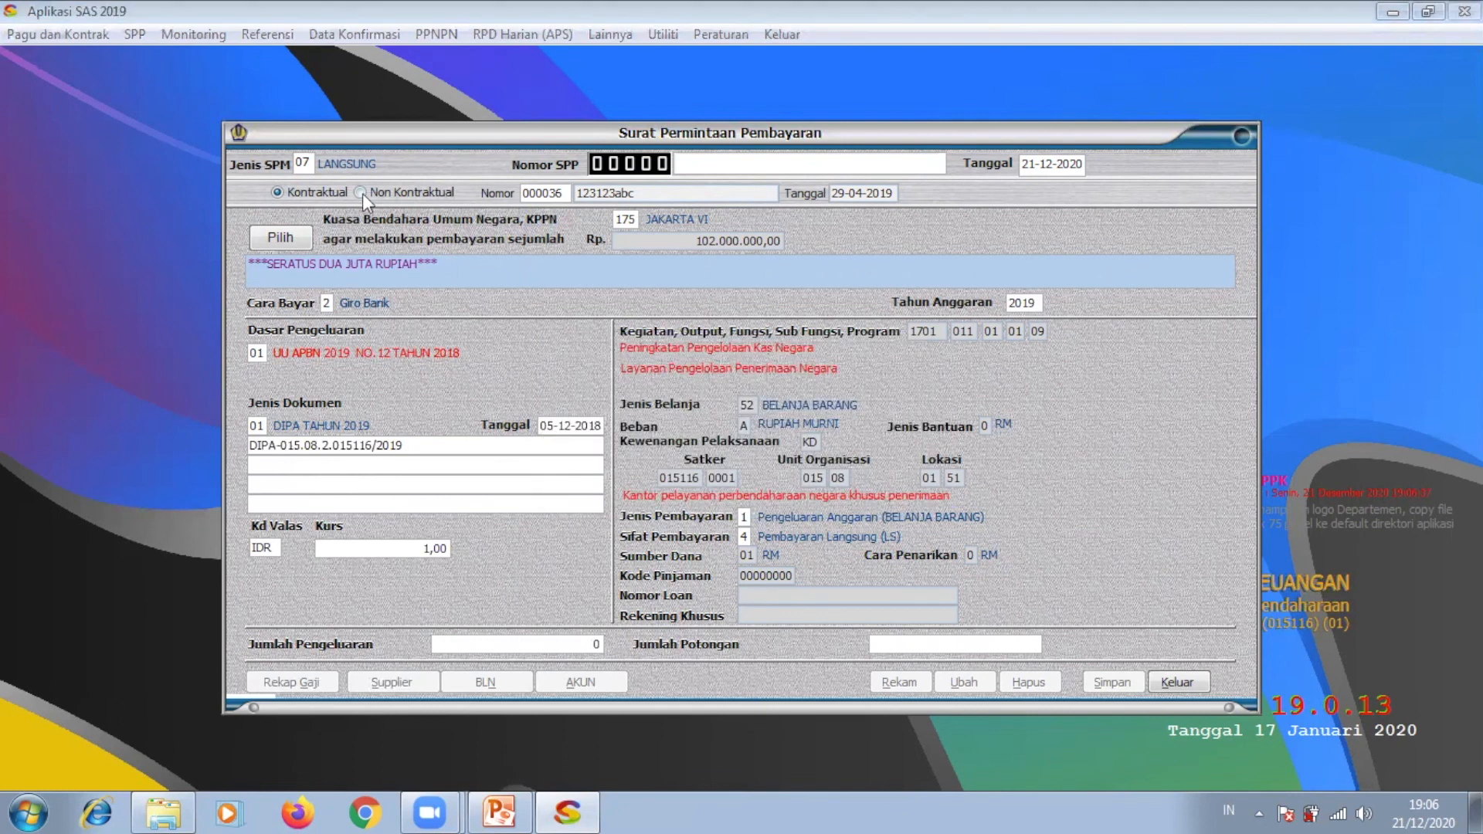
click(363, 193)
click(883, 489)
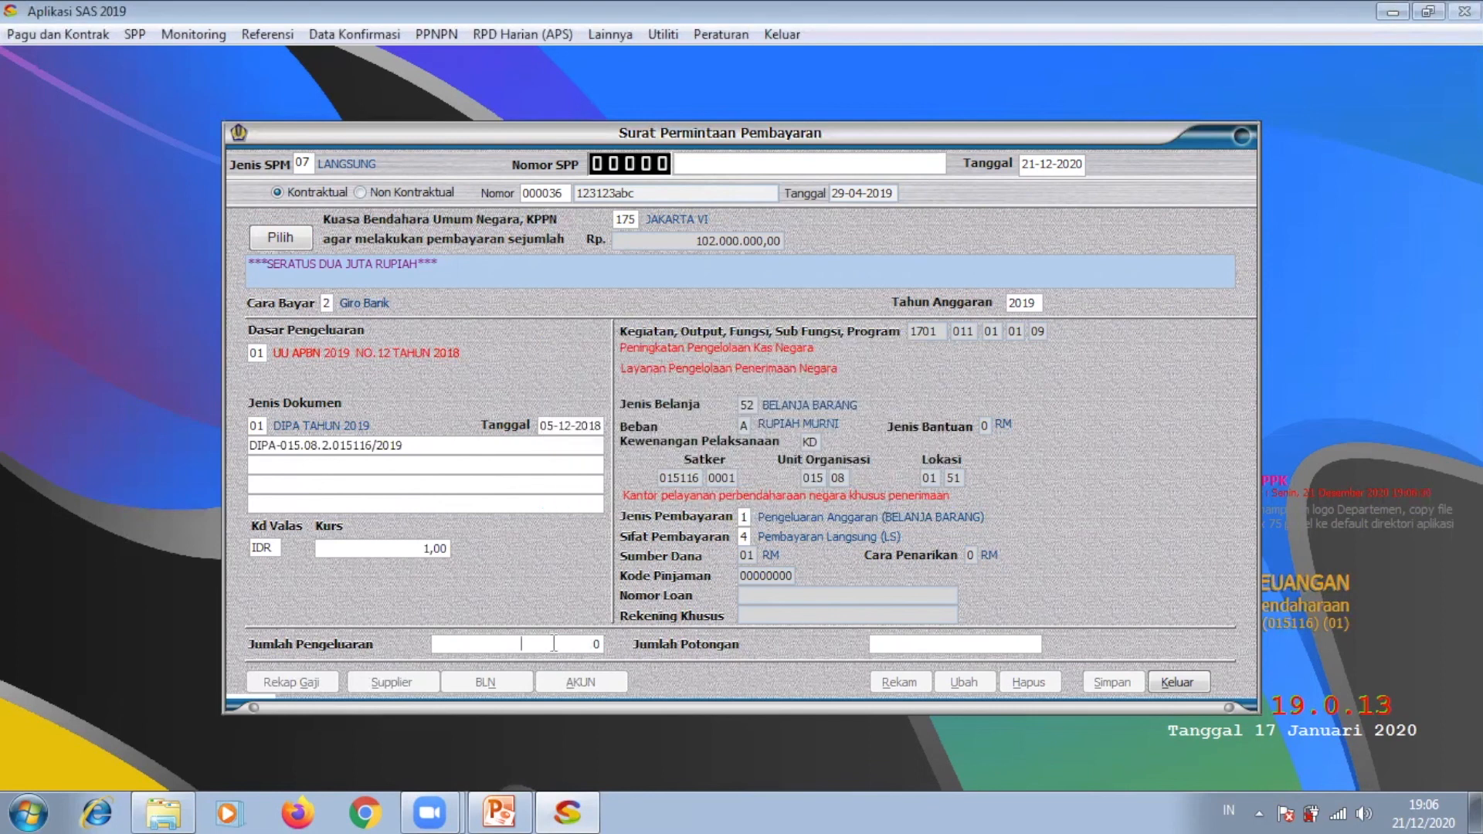
click(370, 192)
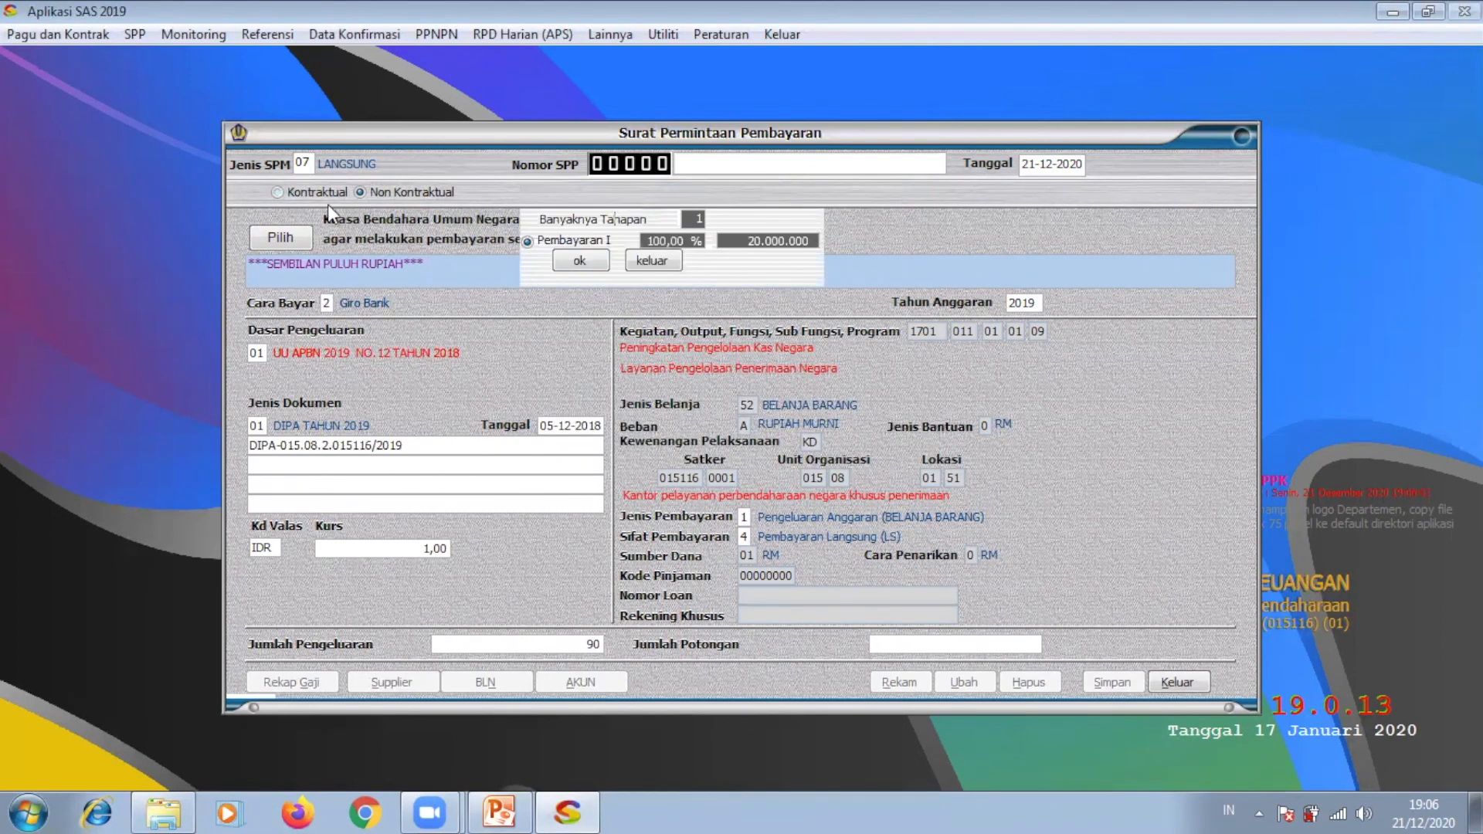
Step: Re-select contract 000036 to review its budget rows, then return to Non Kontraktual
click(276, 192)
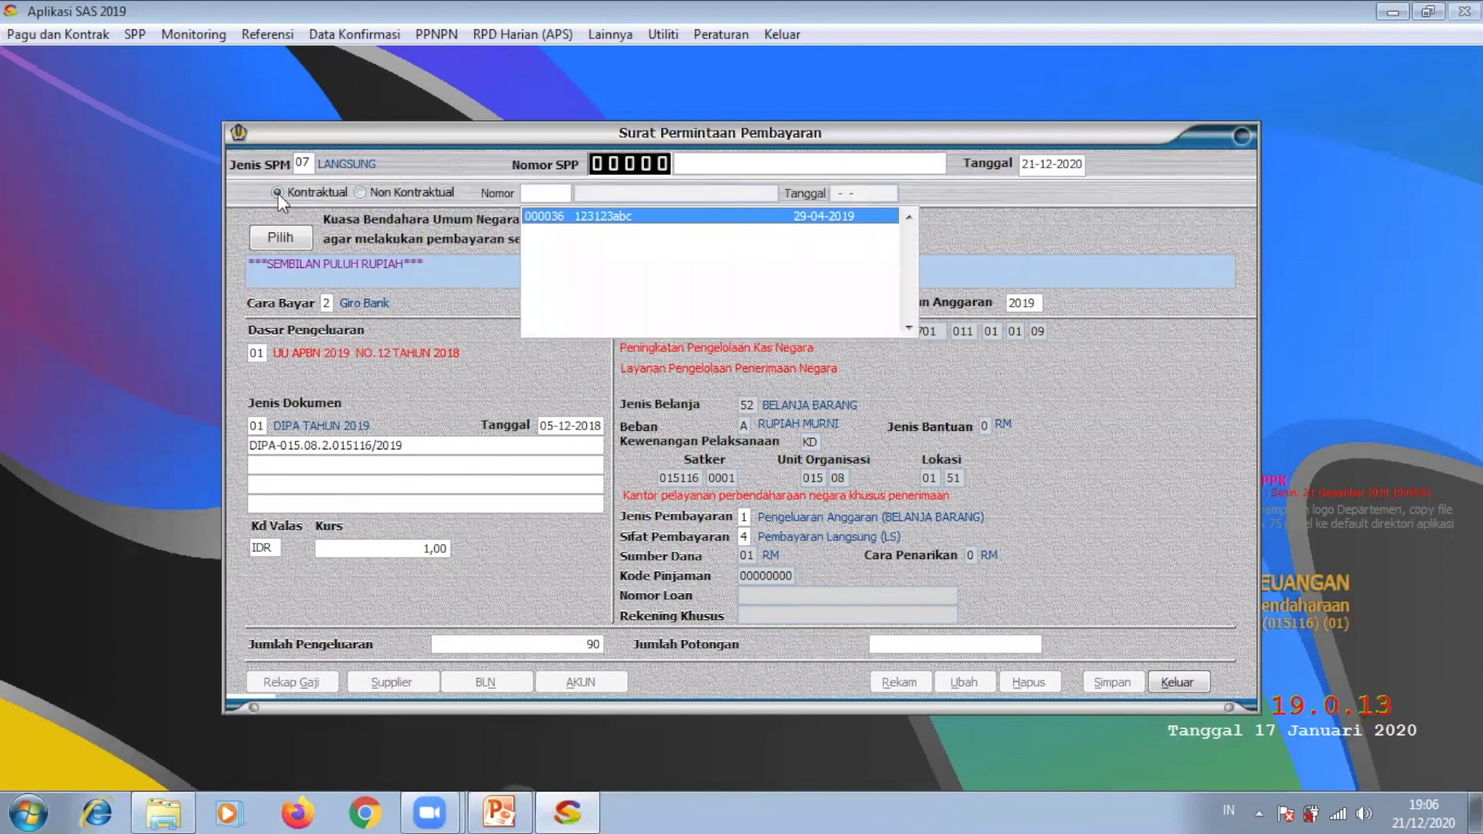
click(614, 217)
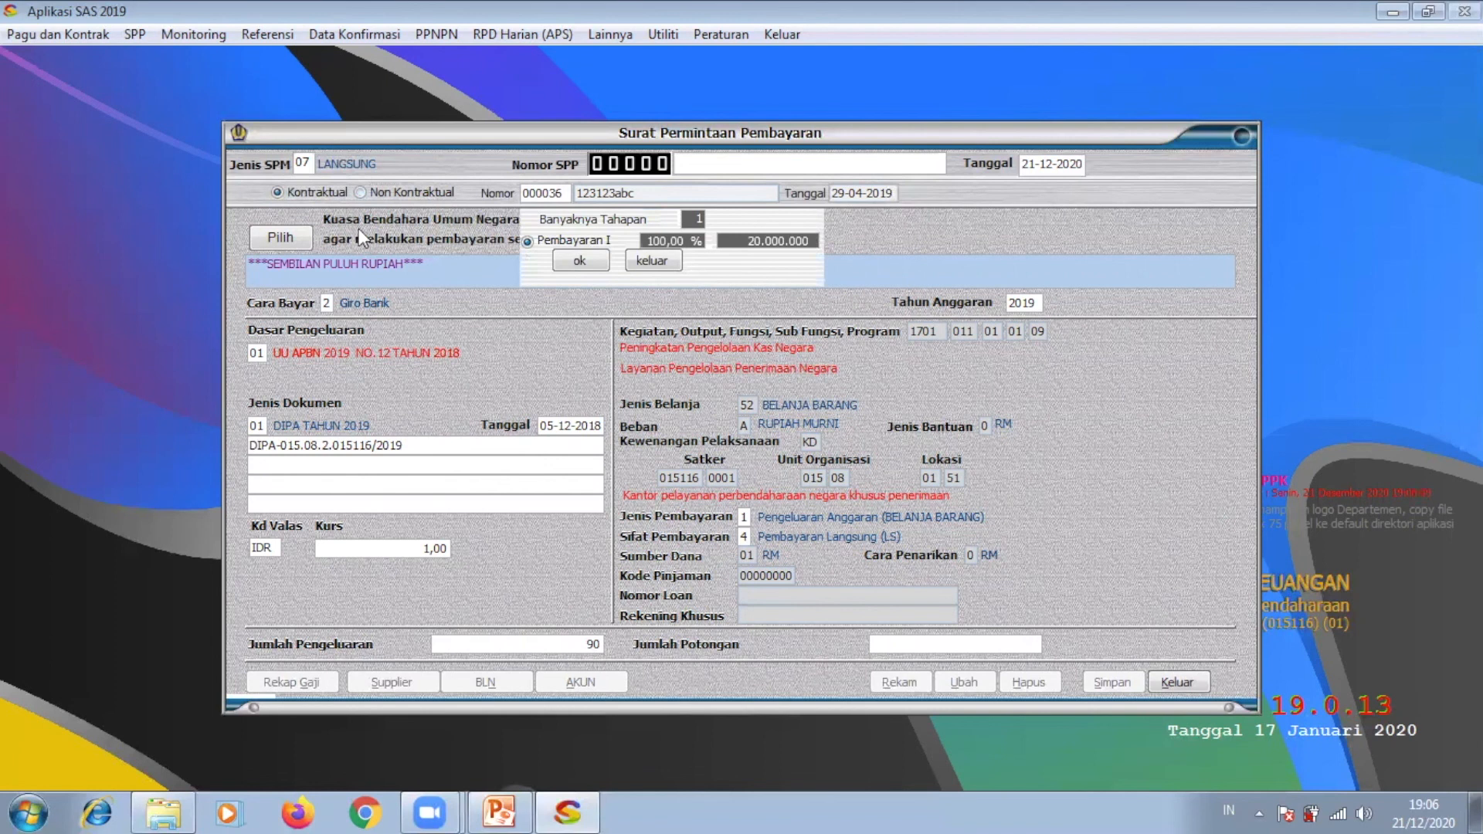
click(283, 240)
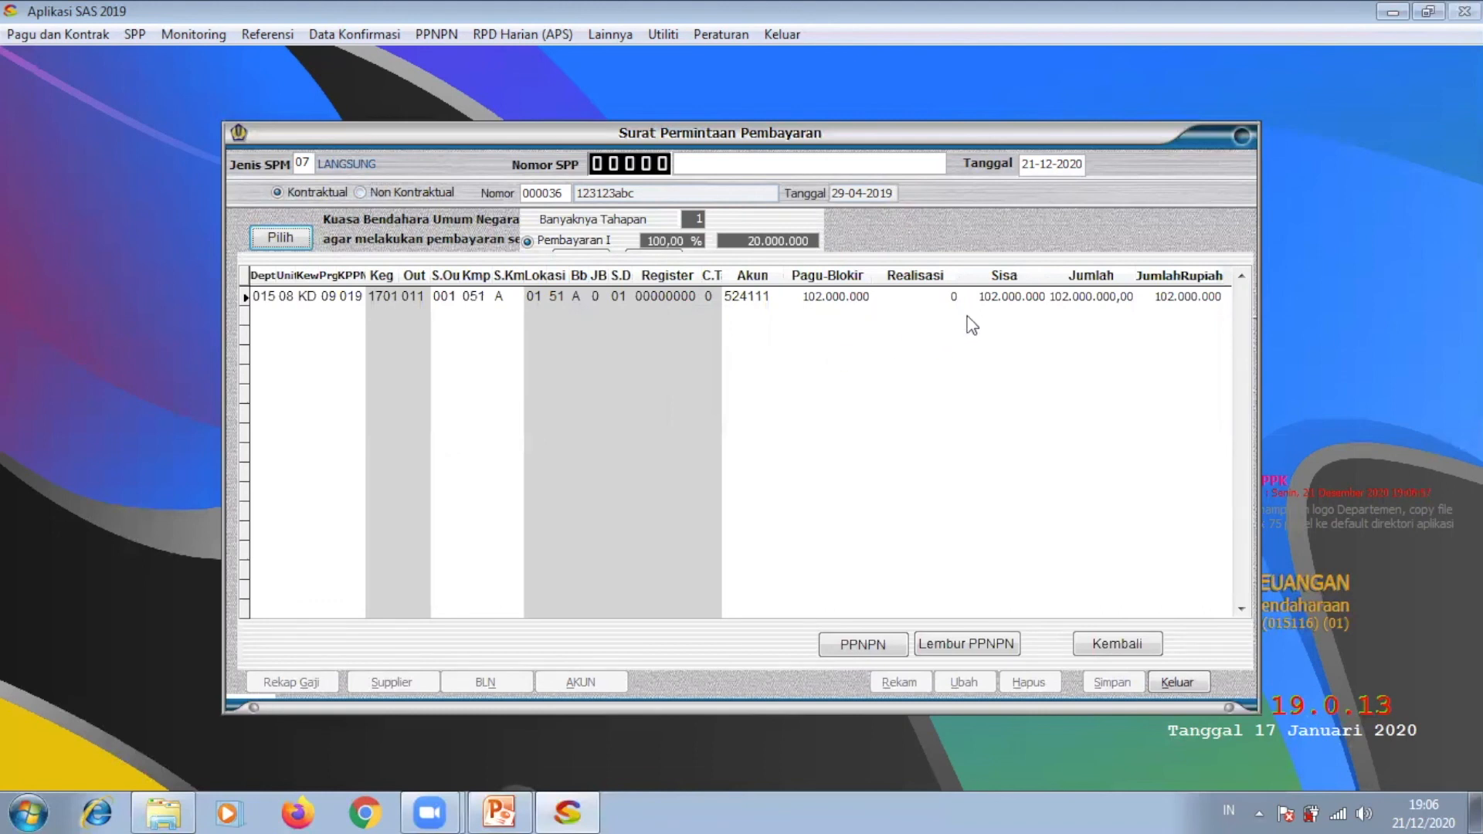
click(1118, 645)
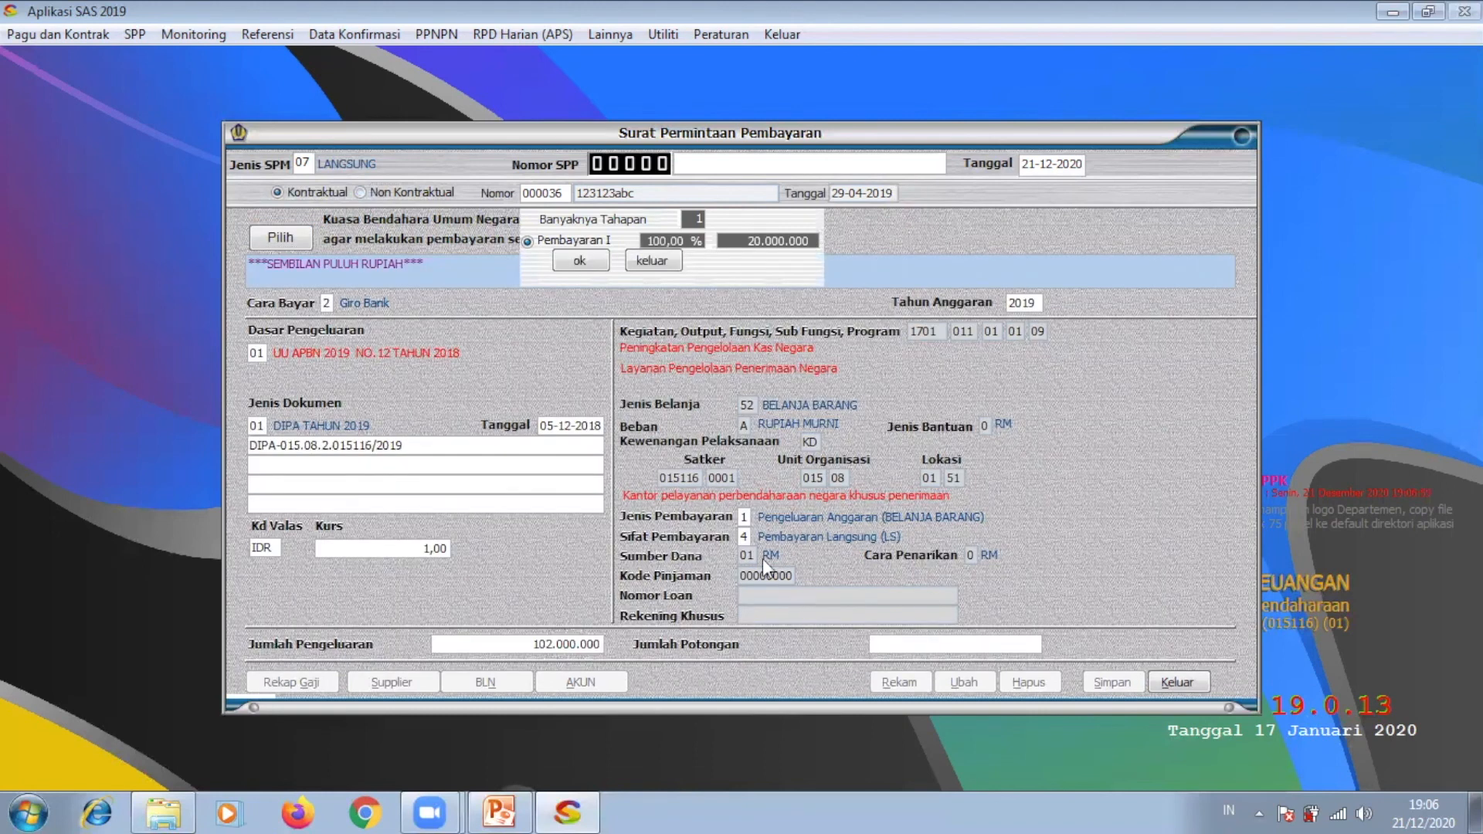
click(357, 192)
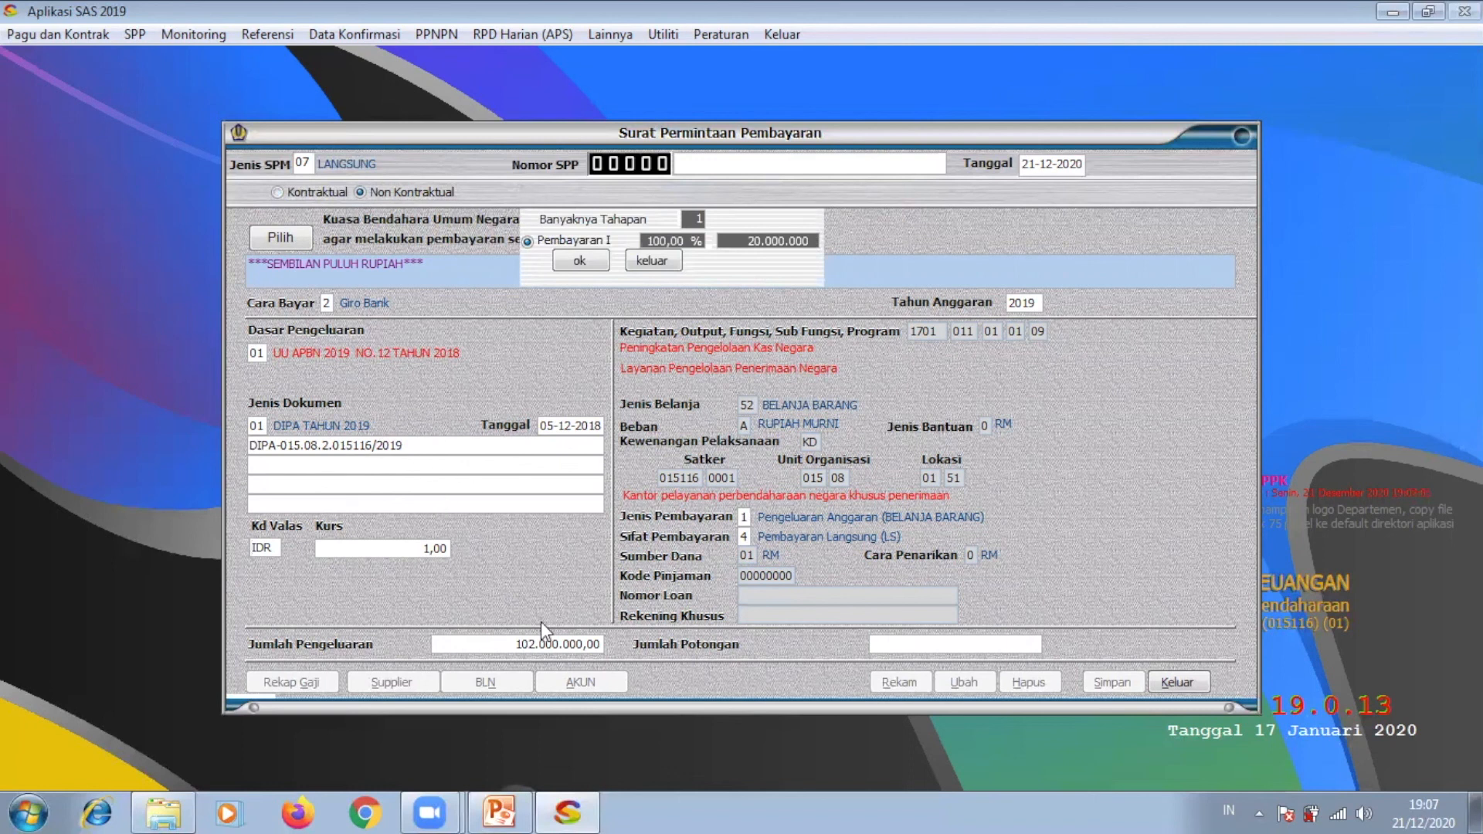
click(415, 483)
Step: Tick the budget row in Data Pagu and choose the listed treasurer code for the supplier
click(999, 643)
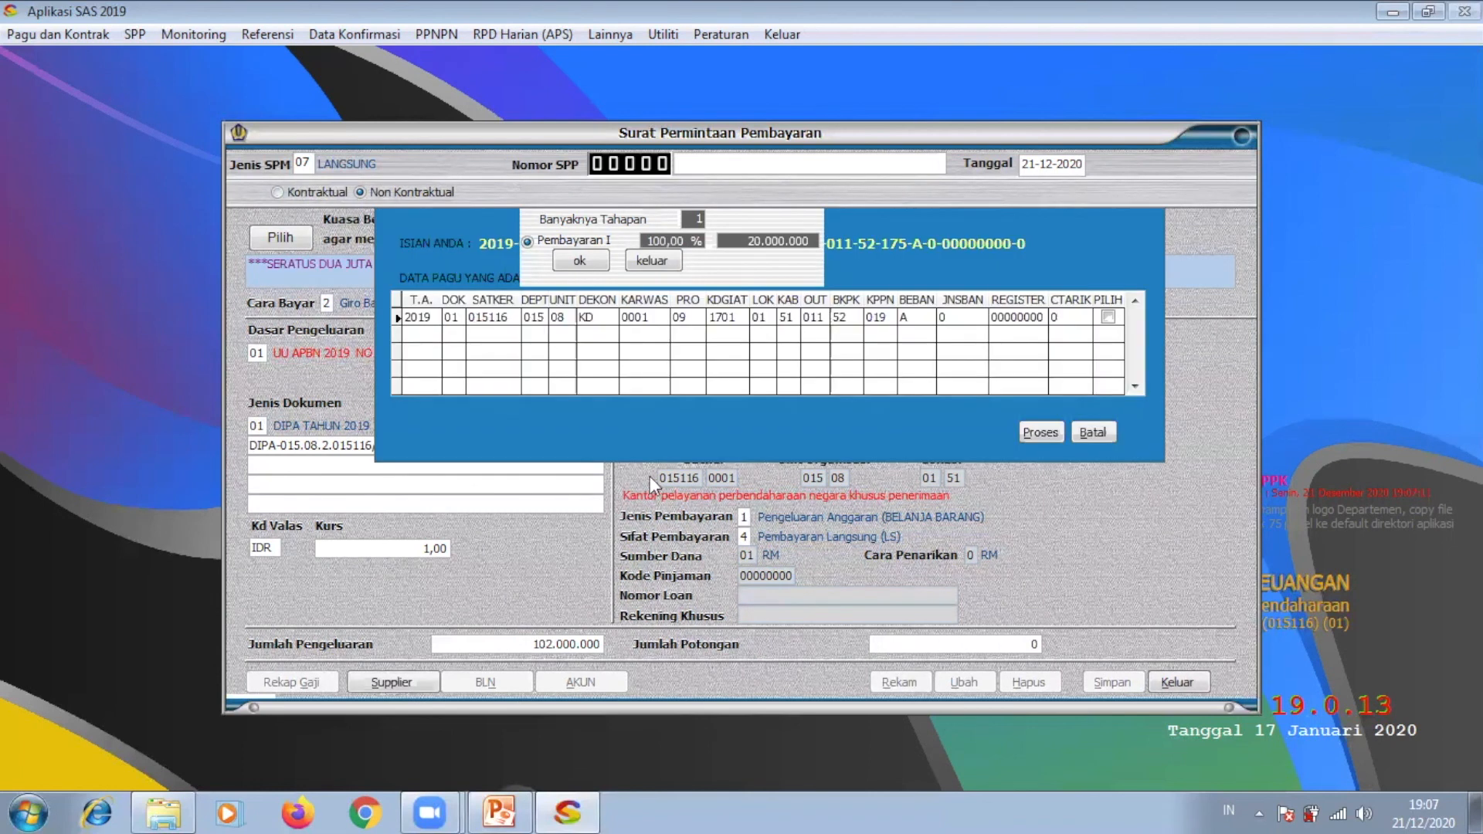
click(1108, 316)
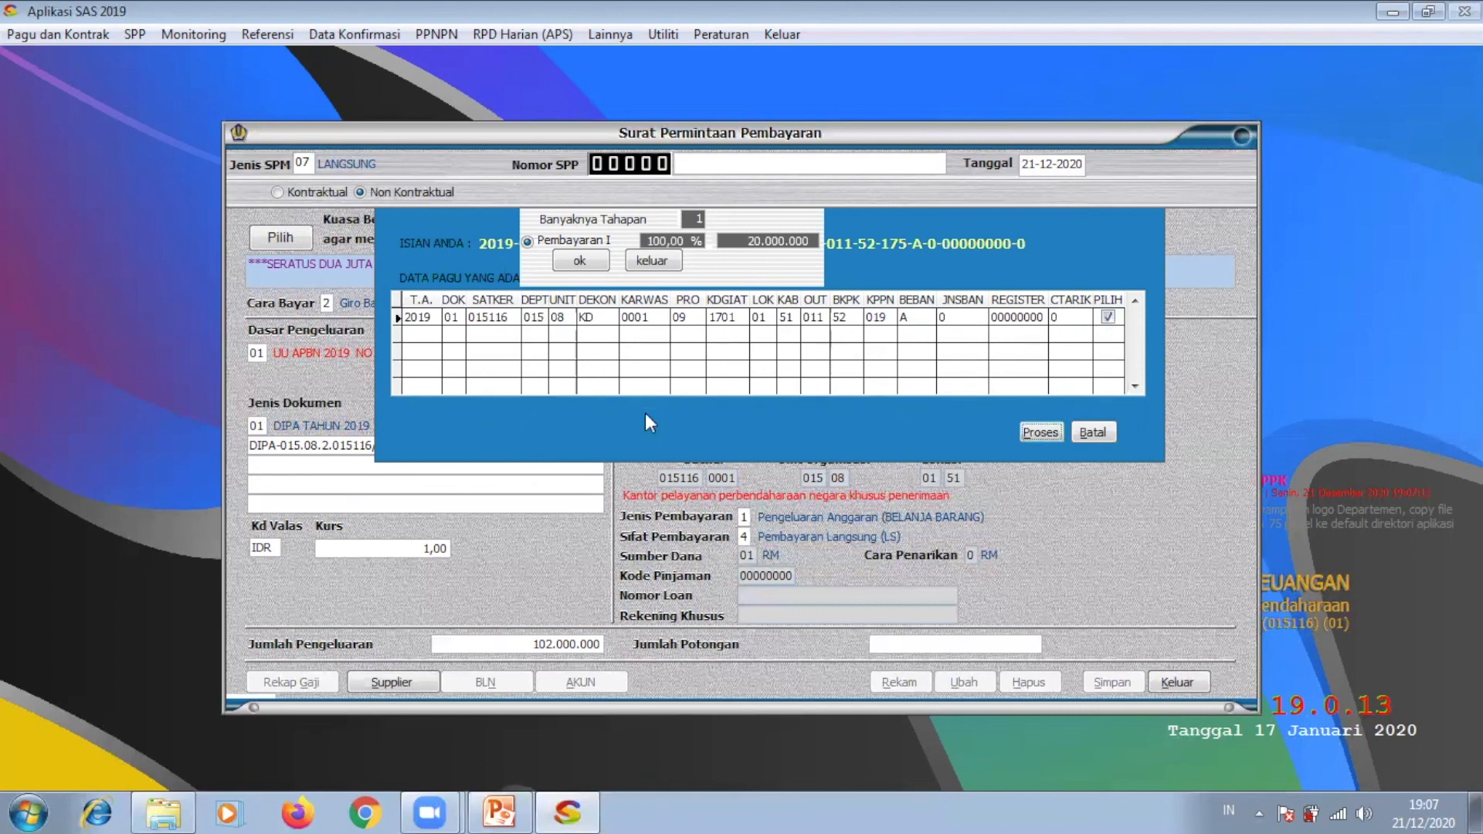
click(391, 680)
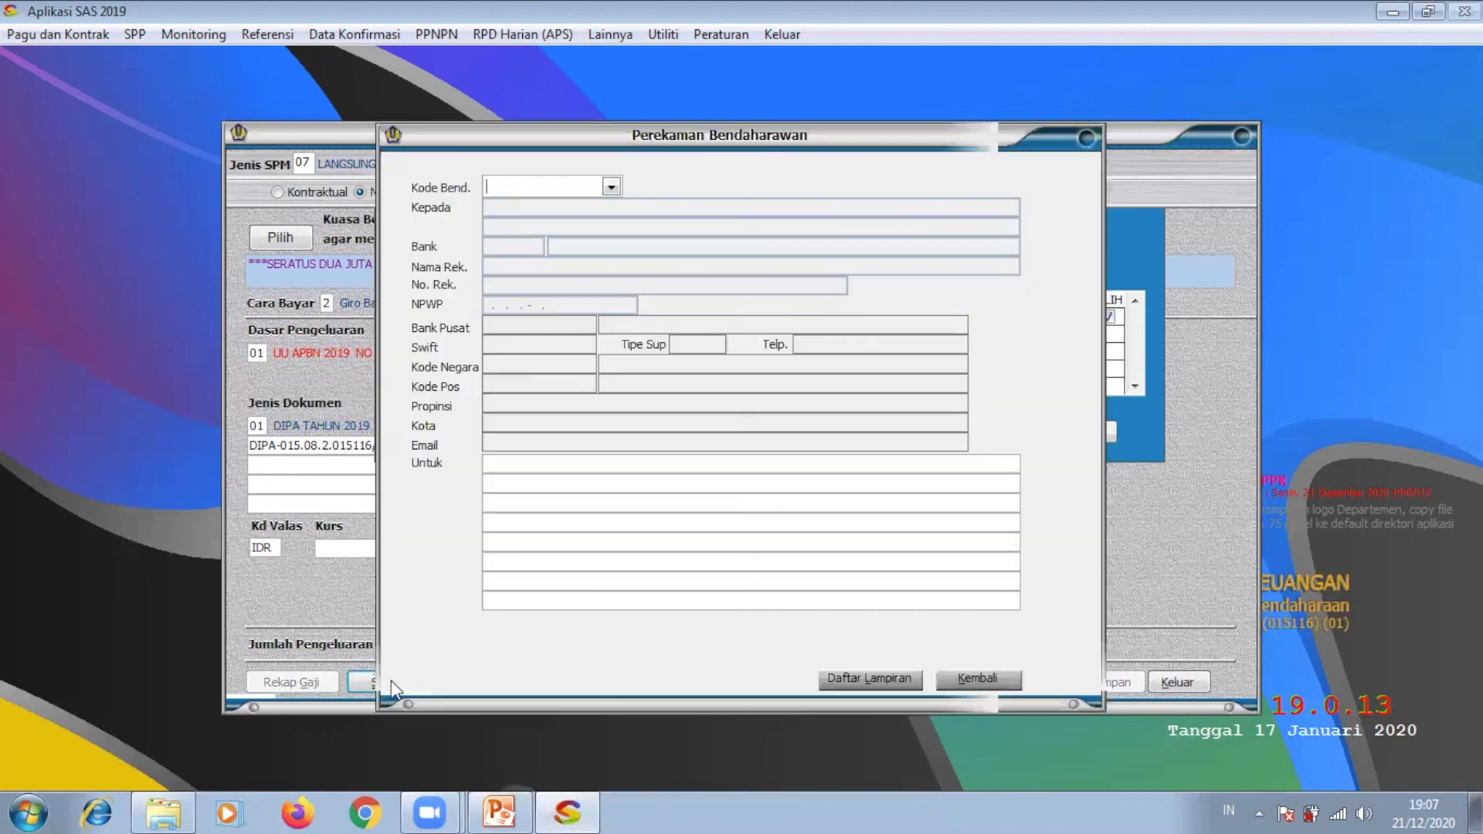
click(611, 187)
click(618, 206)
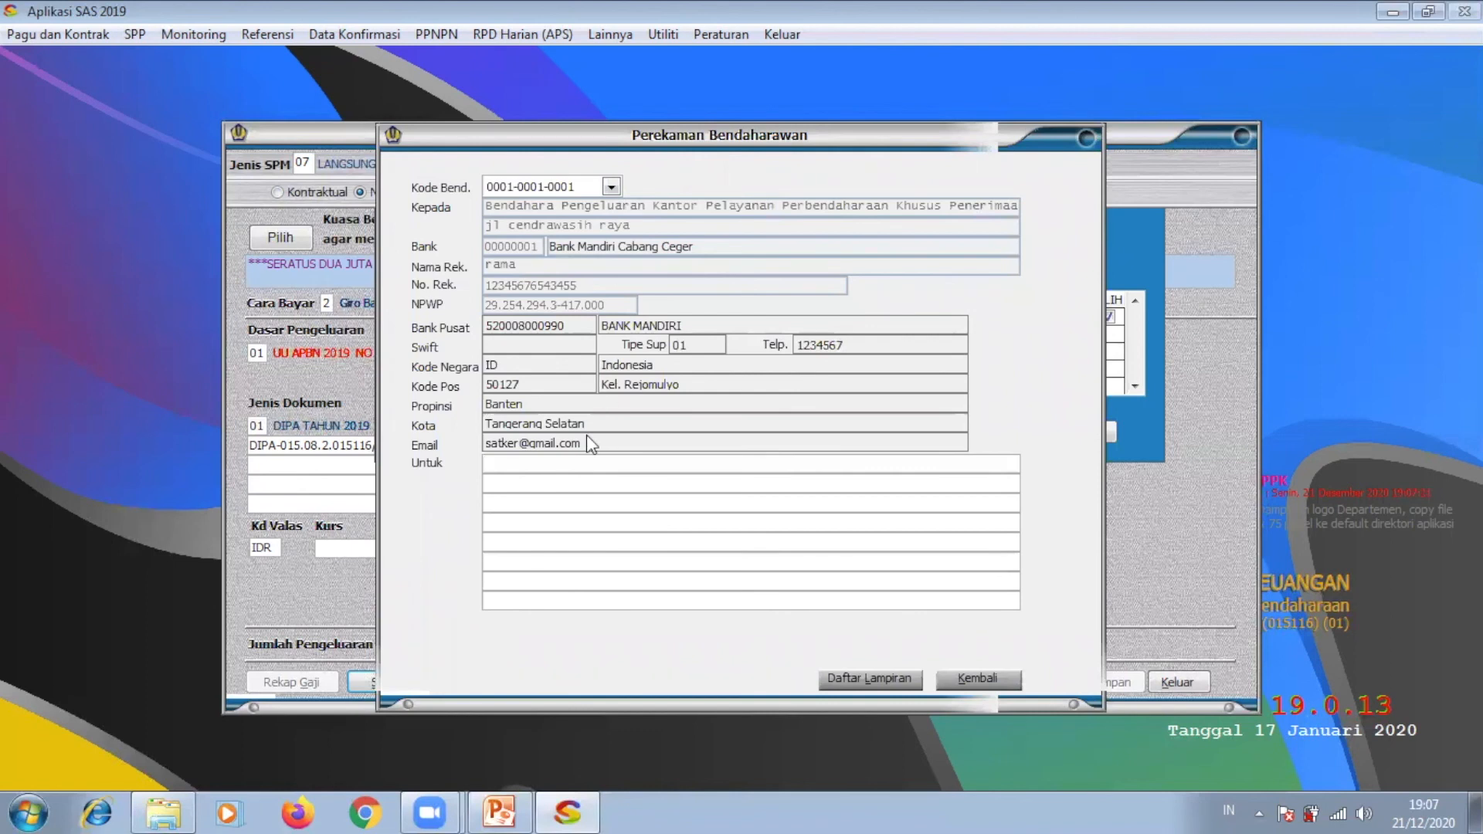
Step: Type 'untuk pengadaan software' as the purpose and confirm the supplier details
text(untuk pengadaan)
text(ls)
key(BackSpace)
key(BackSpace)
text(sofw)
key(BackSpace)
text(tware)
click(984, 677)
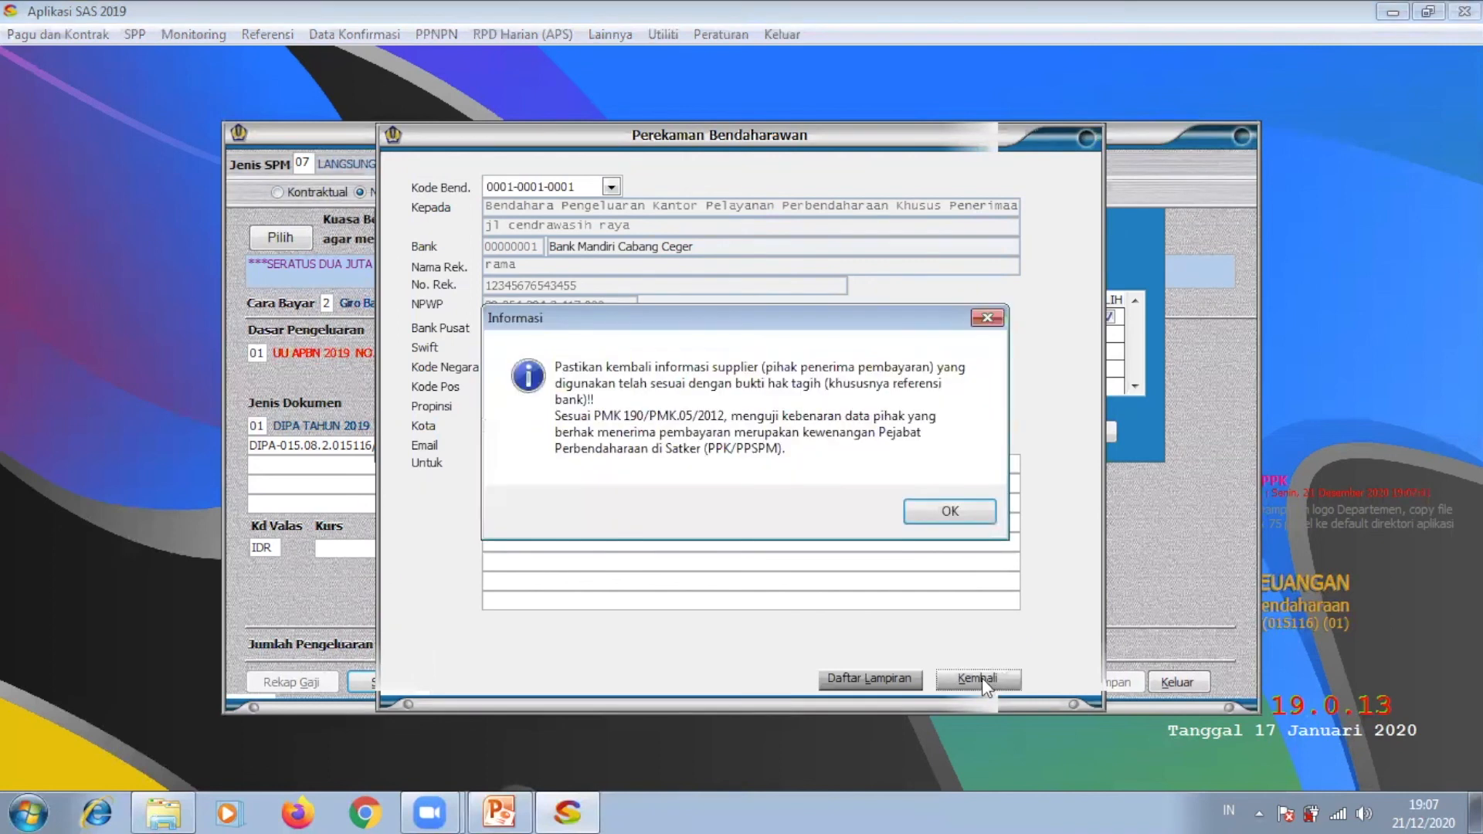
click(929, 516)
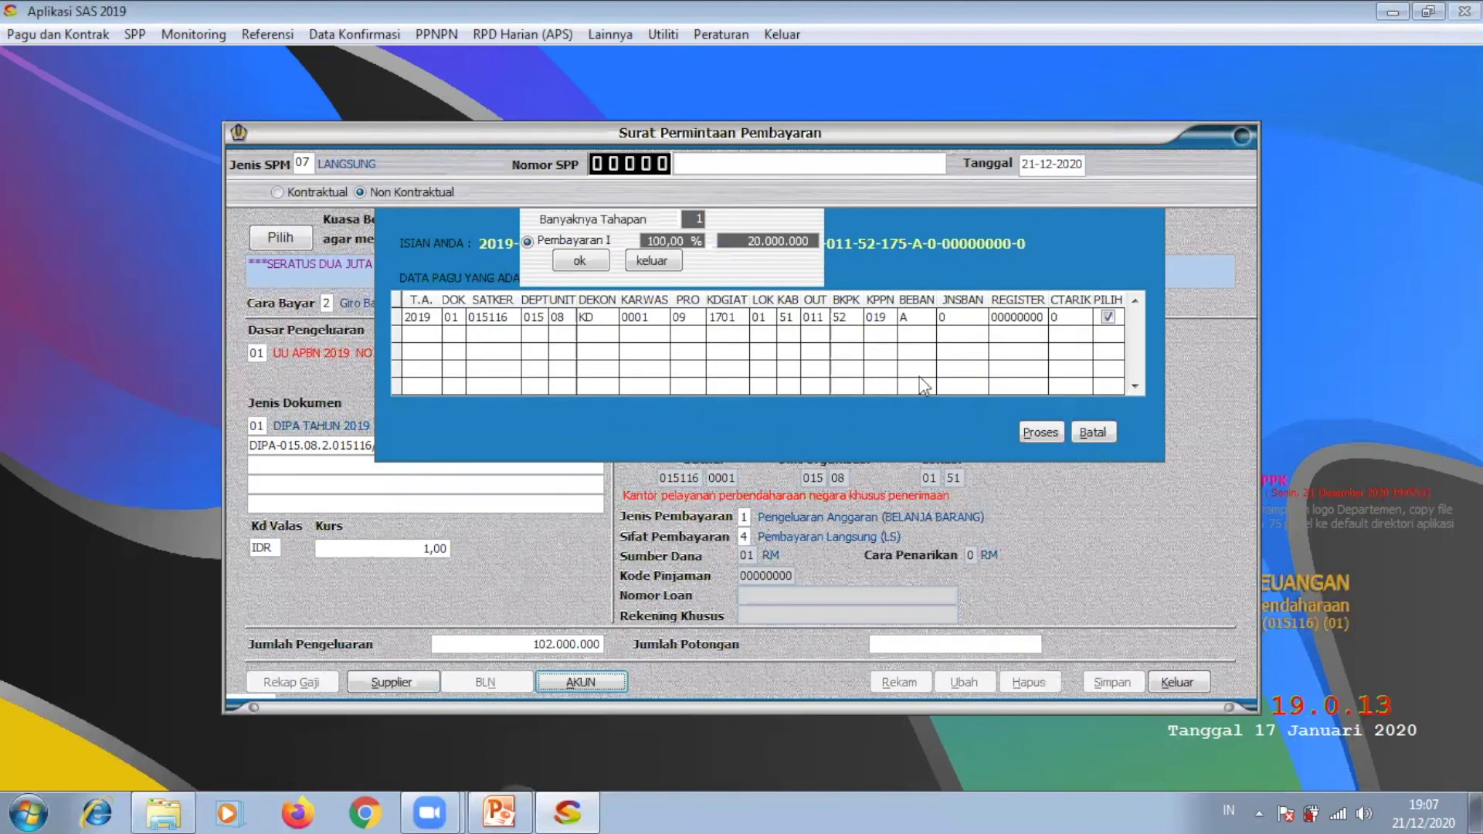
Step: Review account 524111's 102.000.000 breakdown, then switch the request back to Kontraktual
click(1041, 427)
click(604, 680)
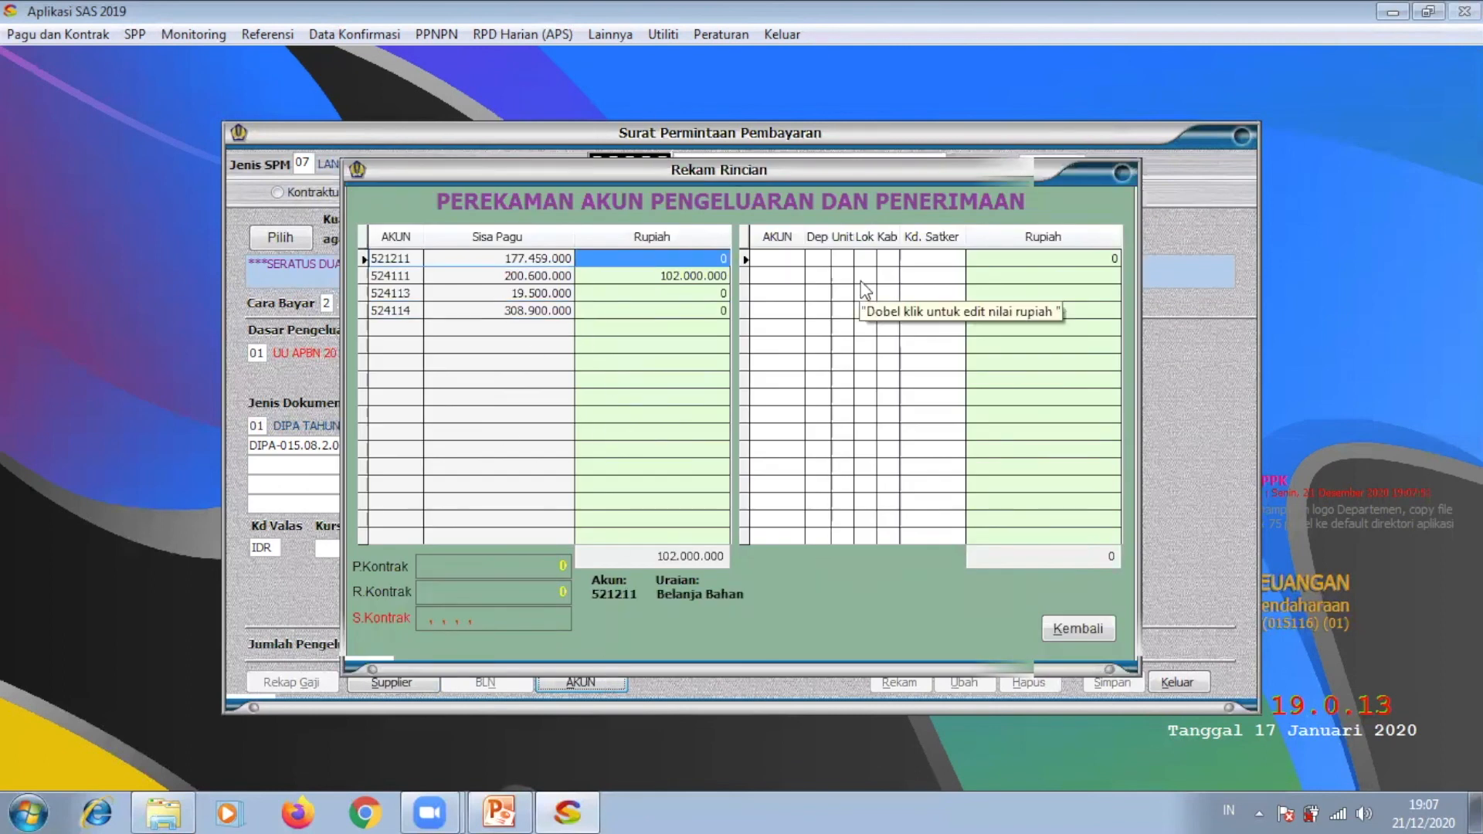
click(1069, 620)
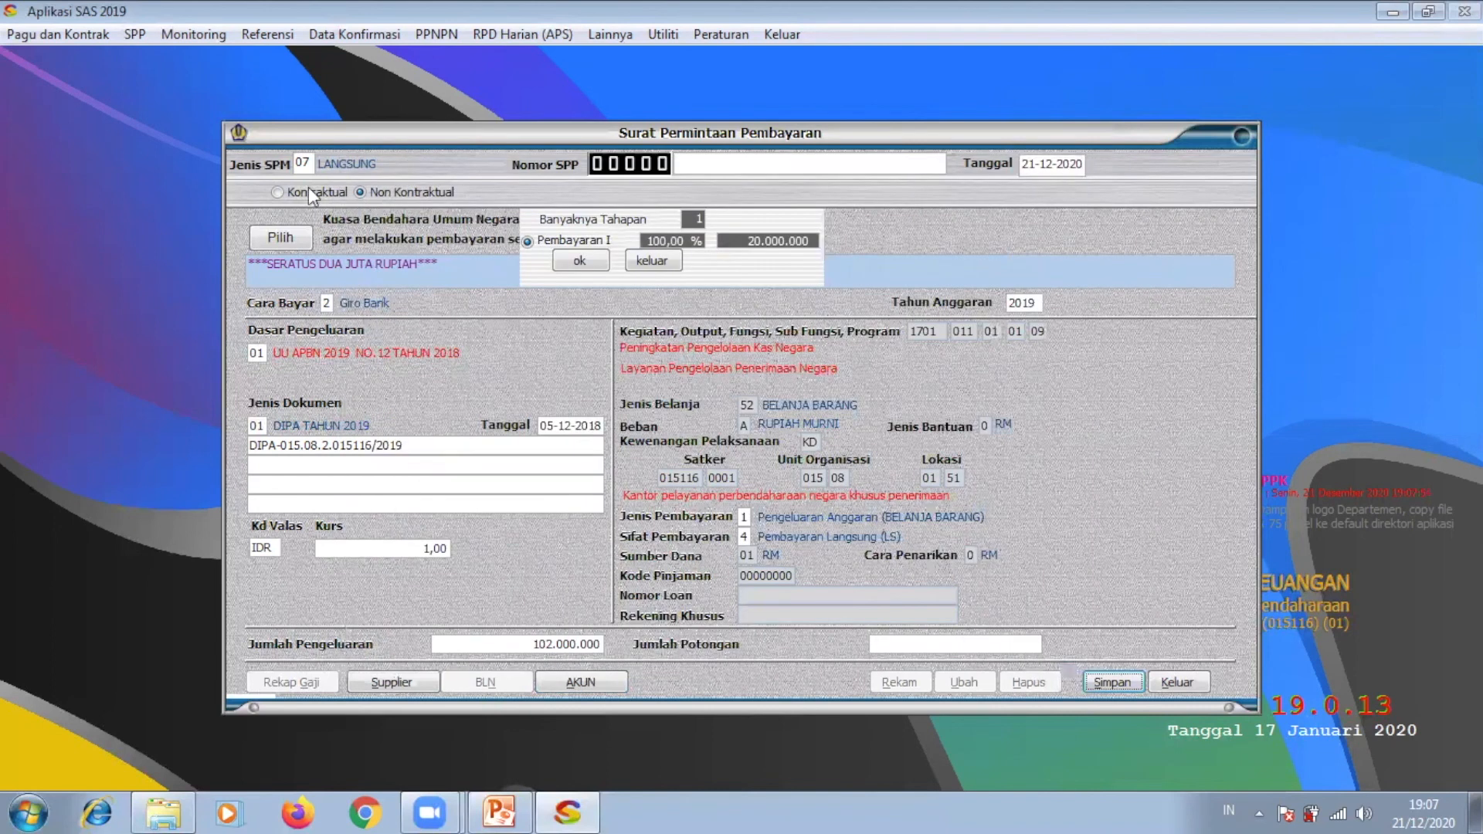
click(278, 195)
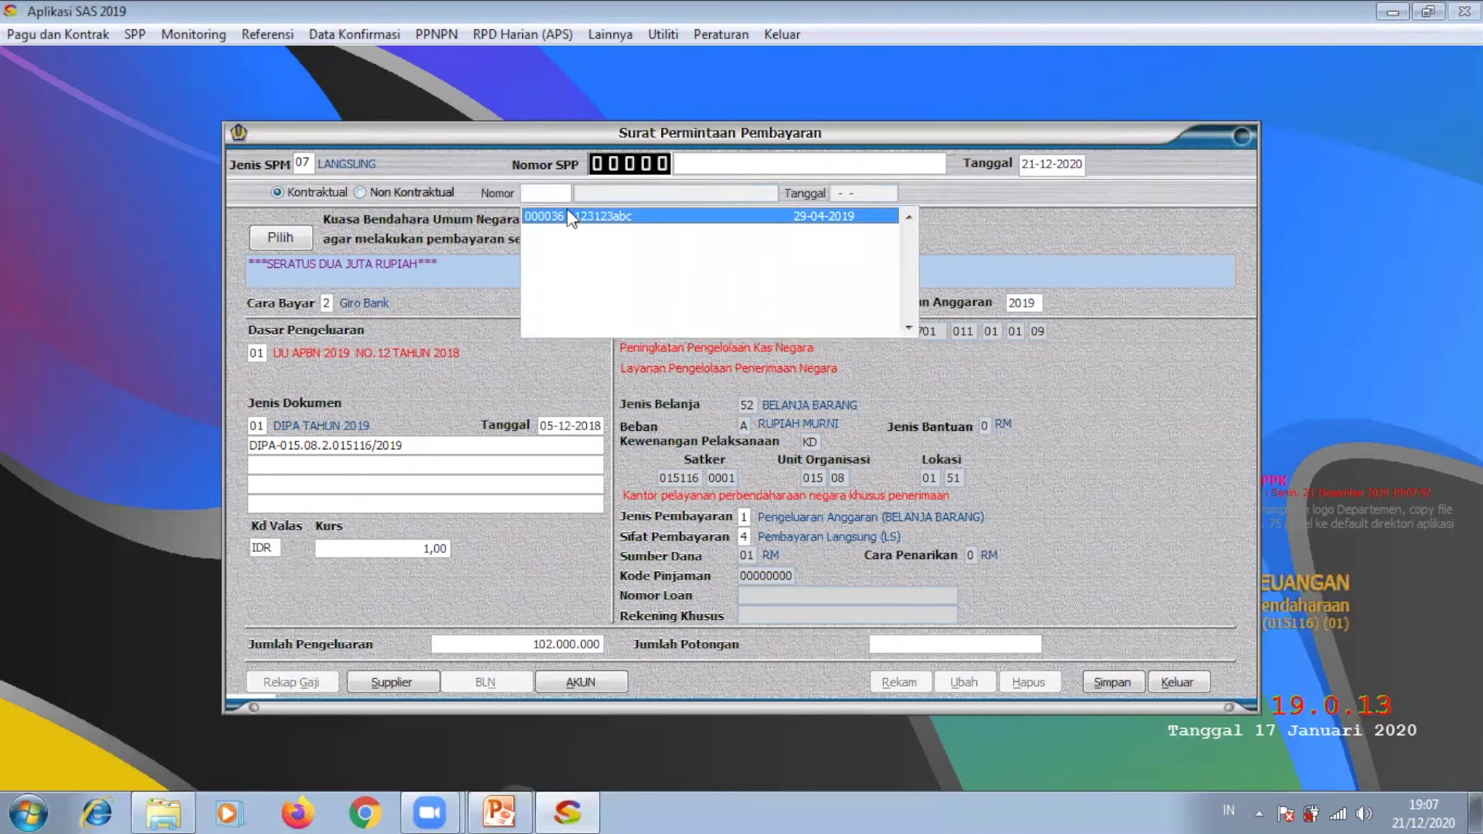
Step: Select contract 000036, review its account 524111 breakdown, then exit the SPP form to the main screen
double_click(567, 212)
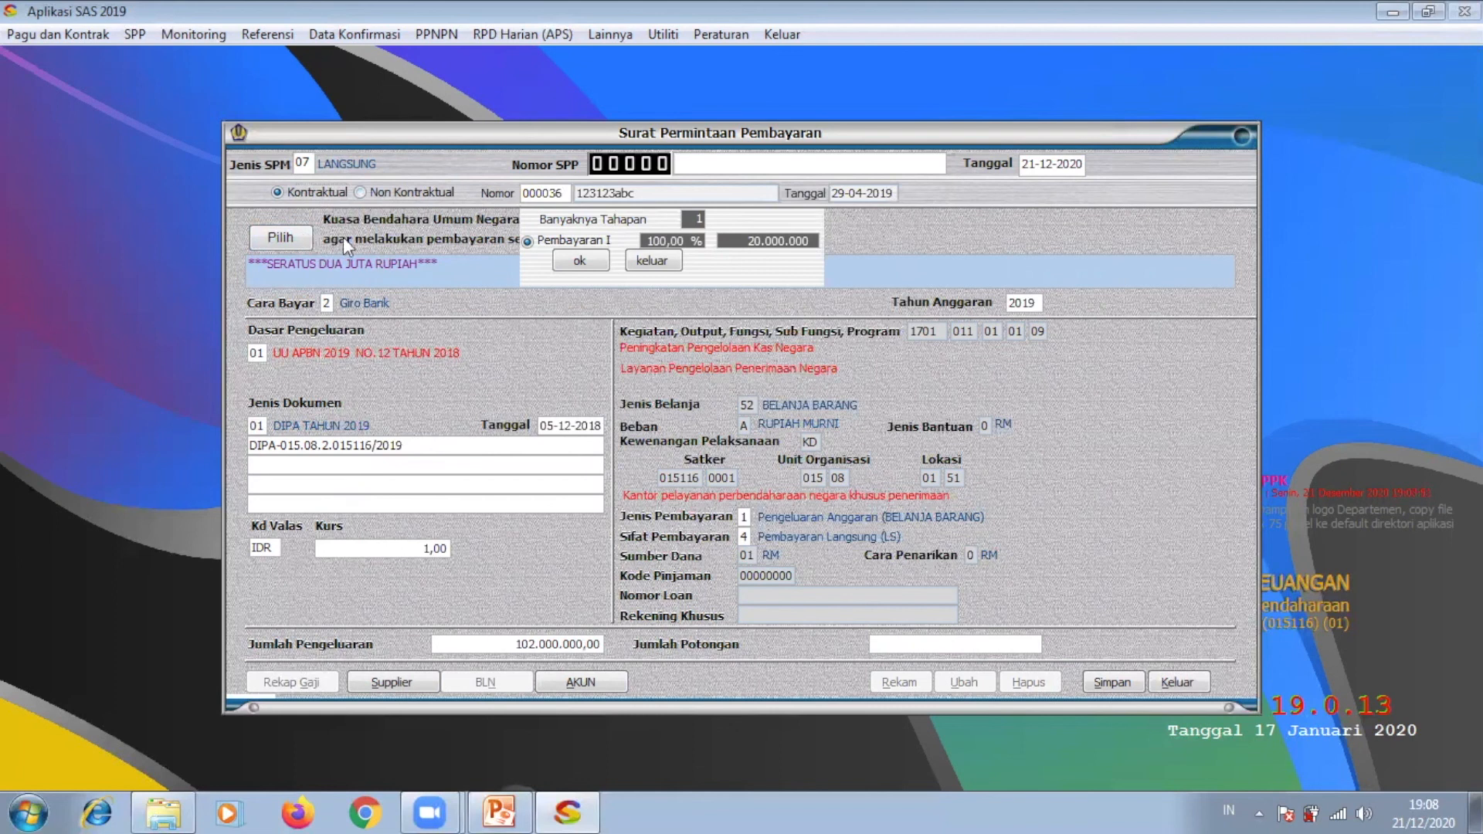
click(582, 681)
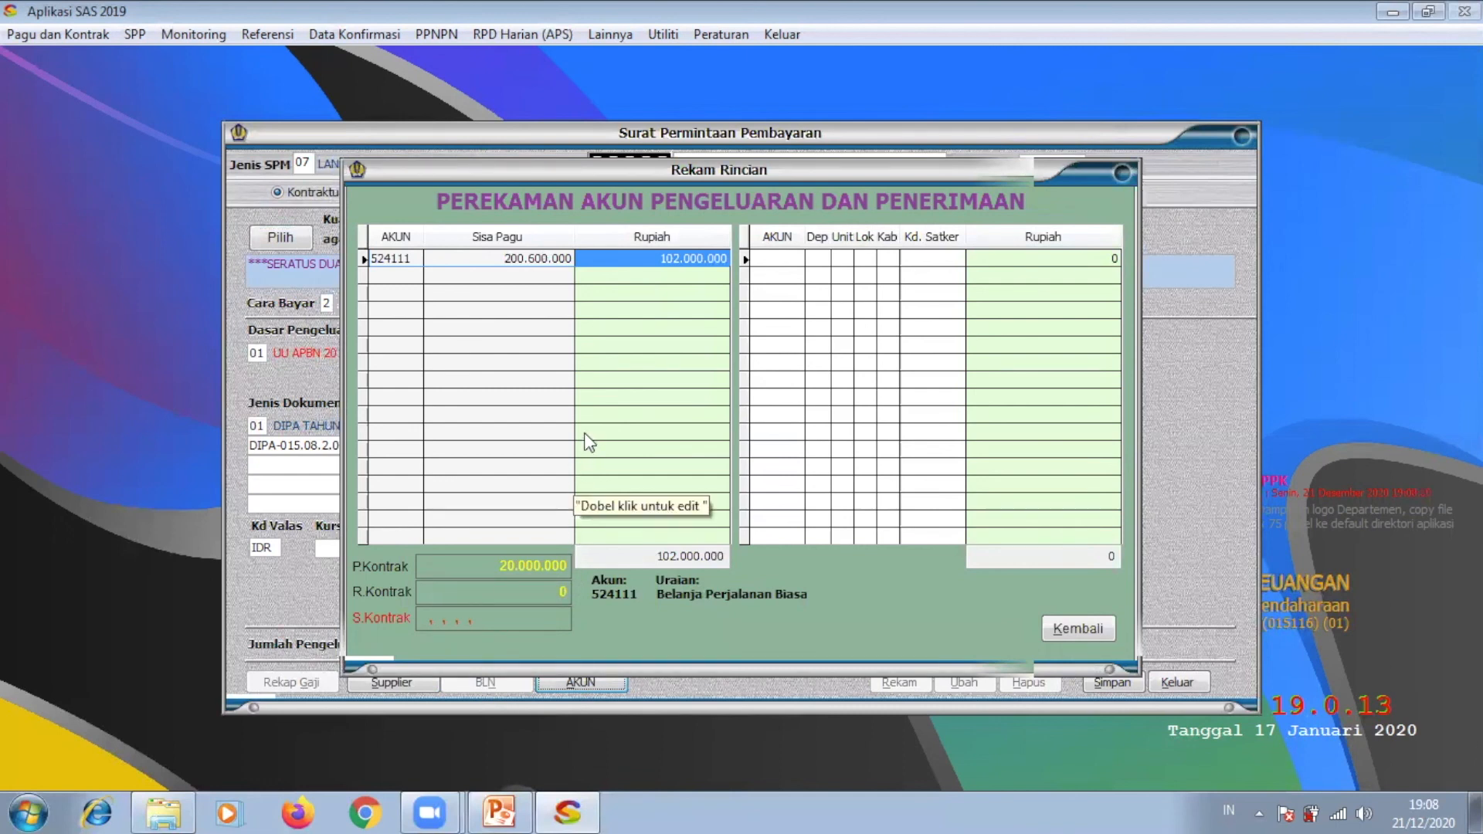
click(1058, 626)
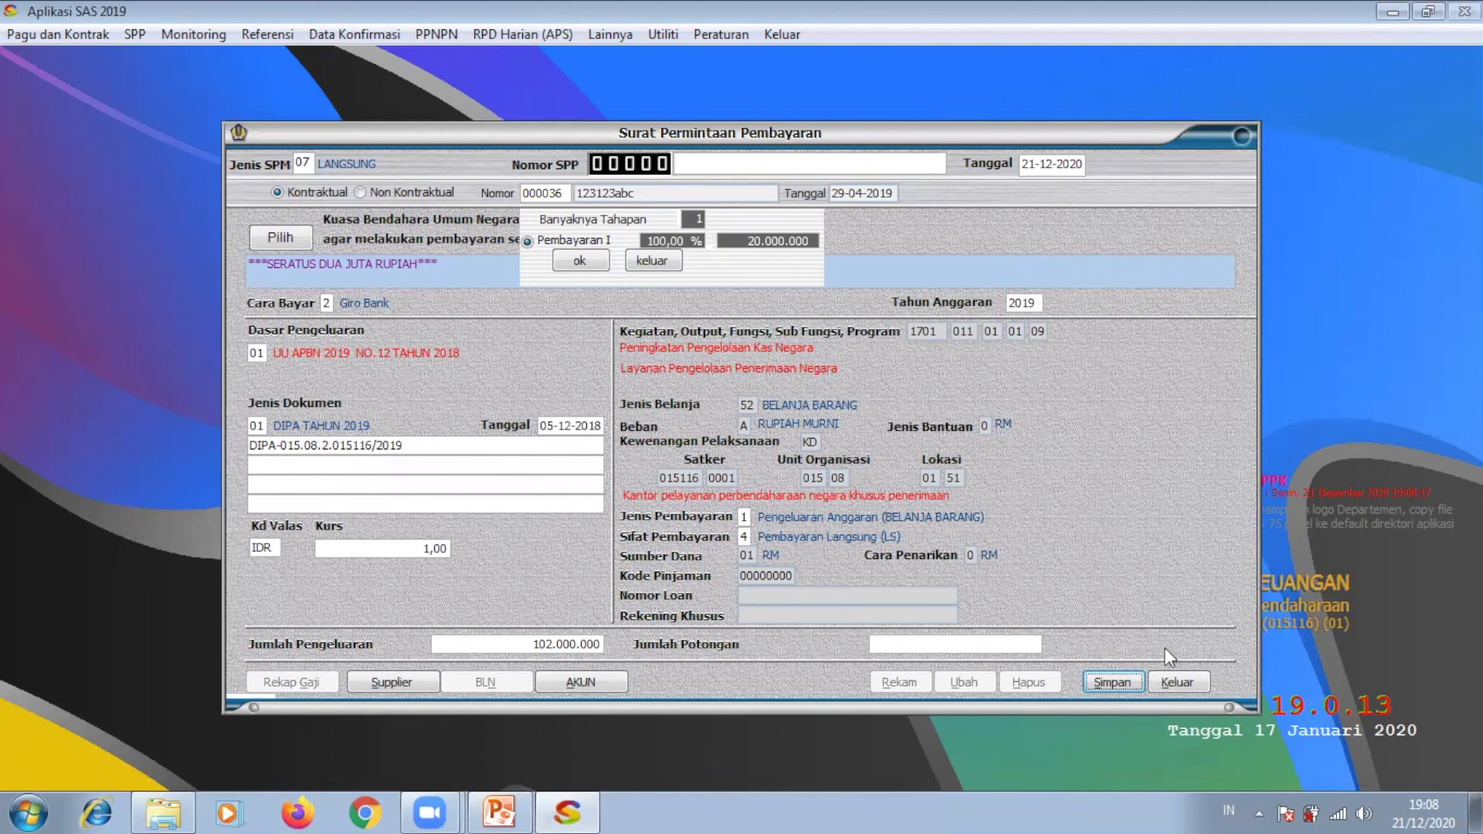
click(1197, 682)
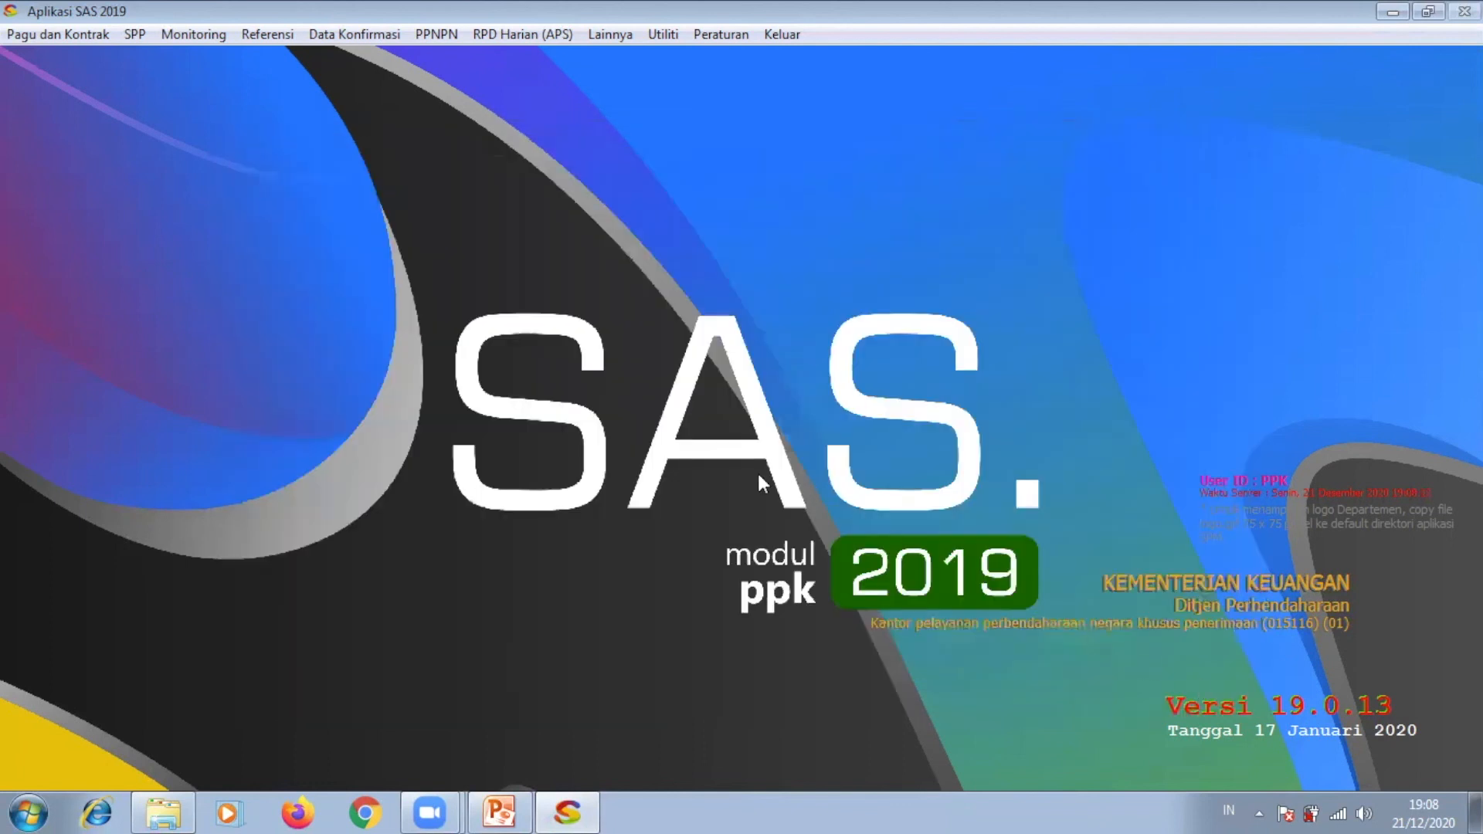